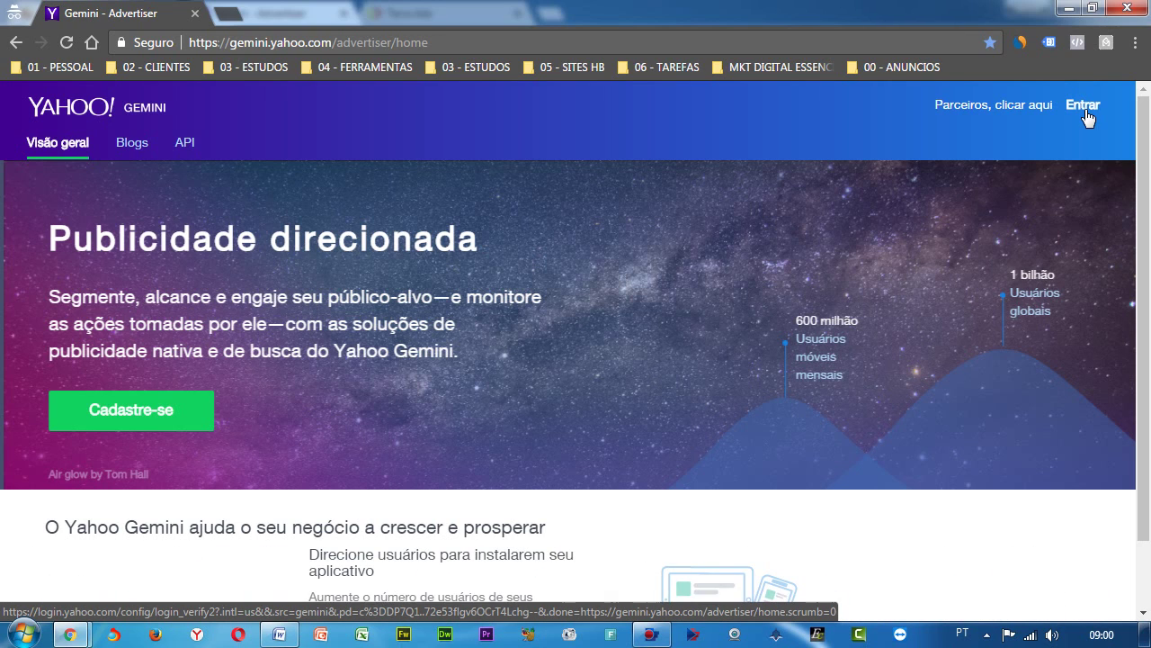
- Look over the public Gemini advertiser home page, then close it to reach the signed-in account dashboard
{"action": "scroll", "coordinate": [742, 266], "scroll_direction": "down", "scroll_amount": 1}
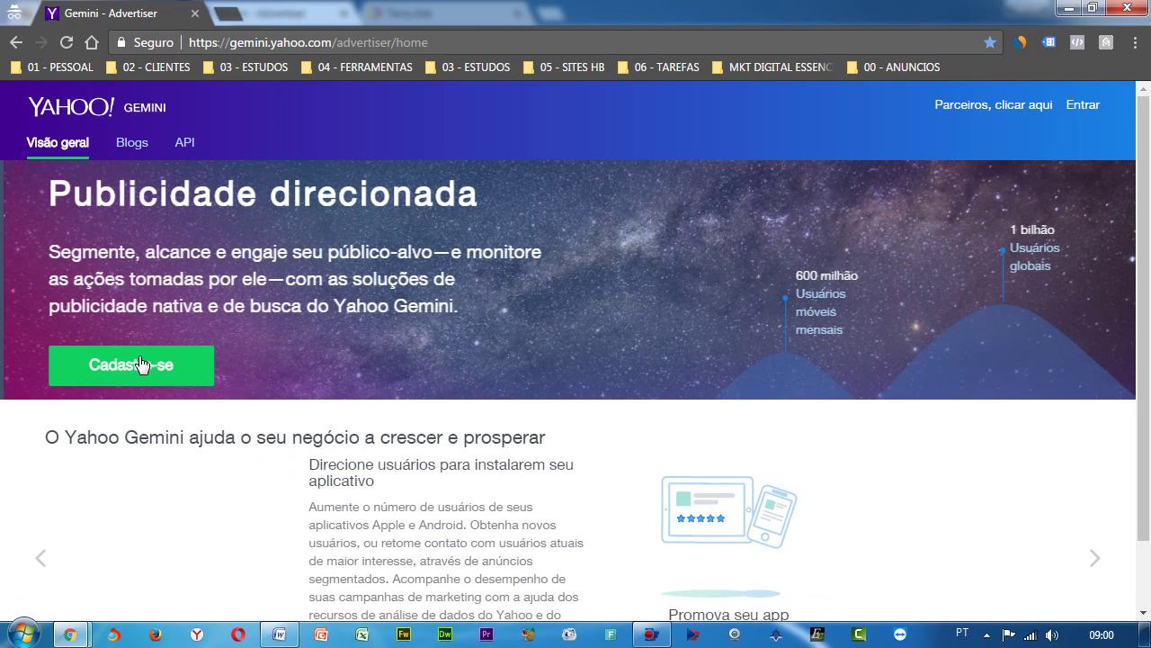
{"action": "scroll", "coordinate": [134, 366], "scroll_direction": "up", "scroll_amount": 1}
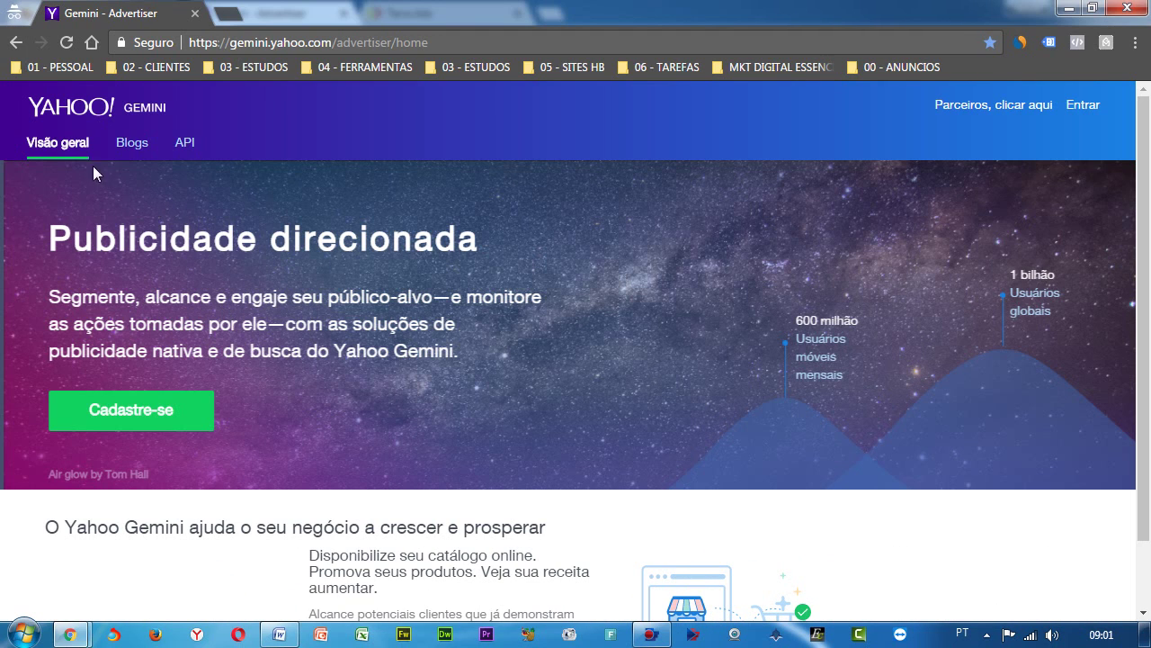
{"action": "left_click", "coordinate": [195, 14]}
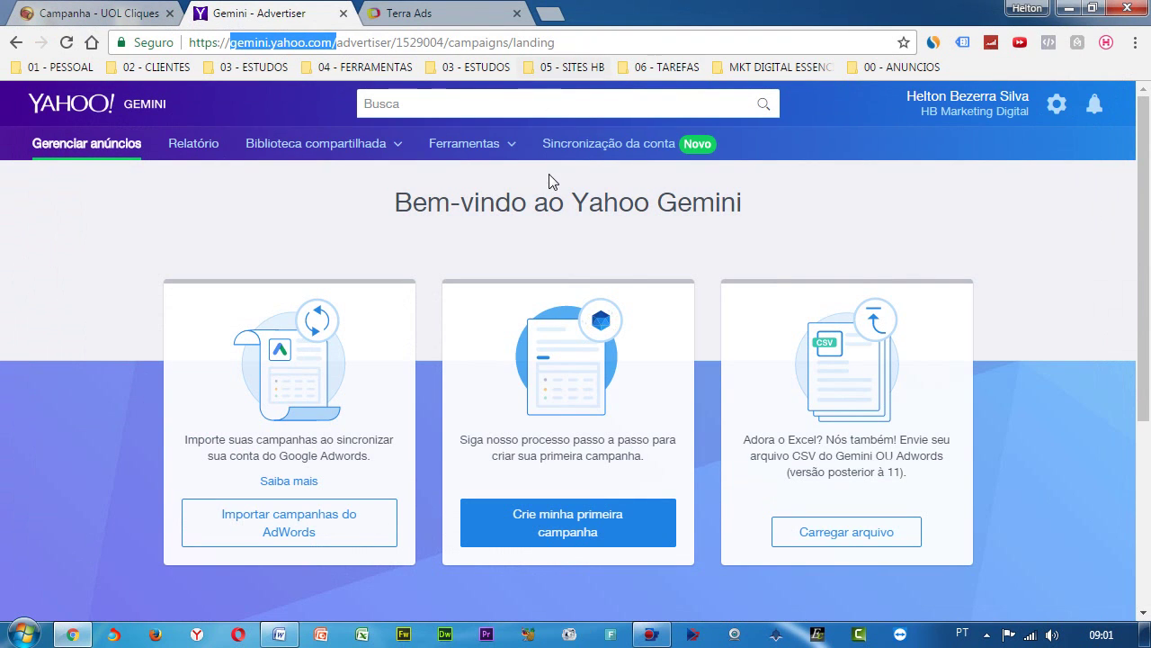
- Reload the Gemini dashboard and decline the Account Sync offer for importing from Google AdWords
{"action": "left_click", "coordinate": [923, 199]}
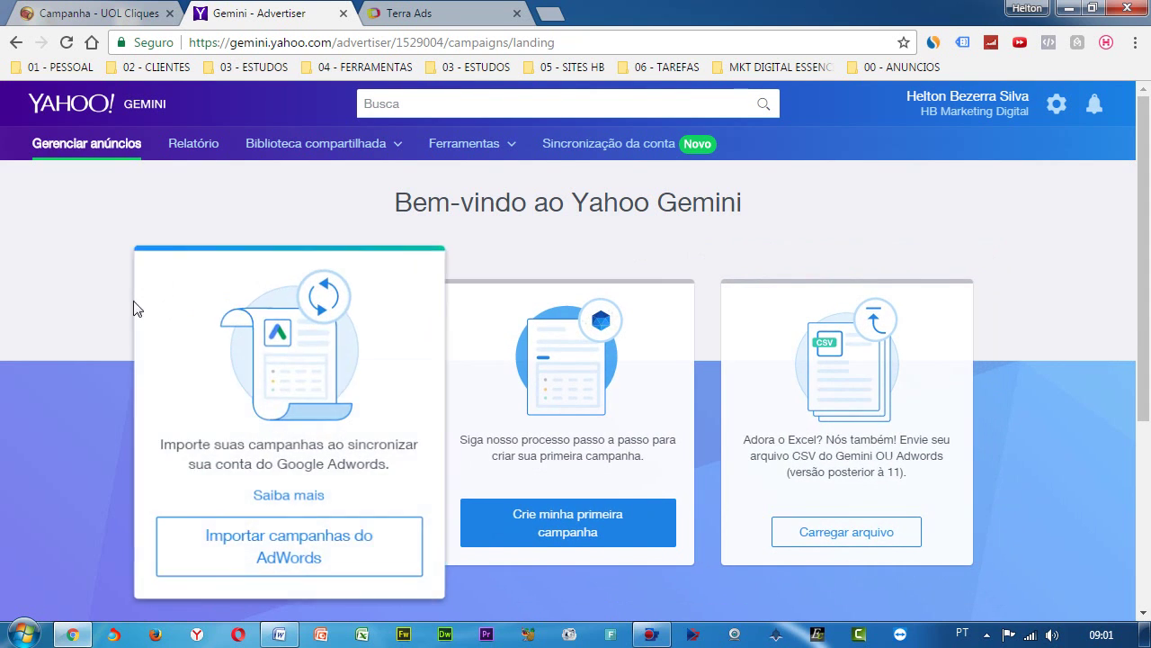
{"action": "left_click", "coordinate": [68, 42]}
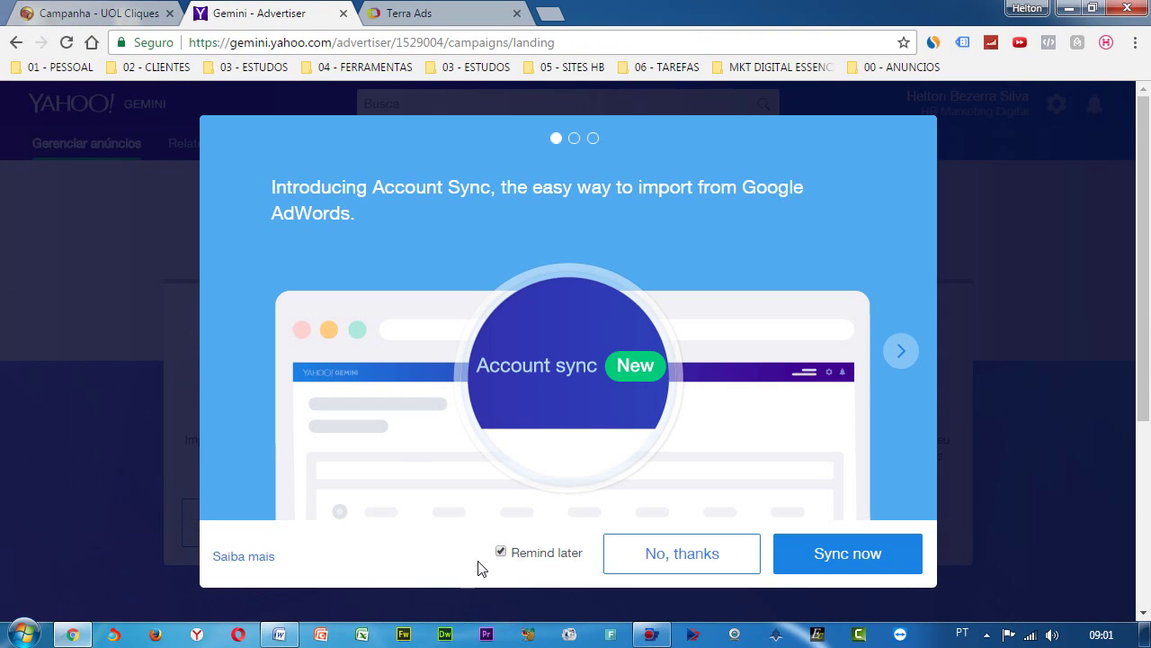
{"action": "left_click", "coordinate": [695, 554]}
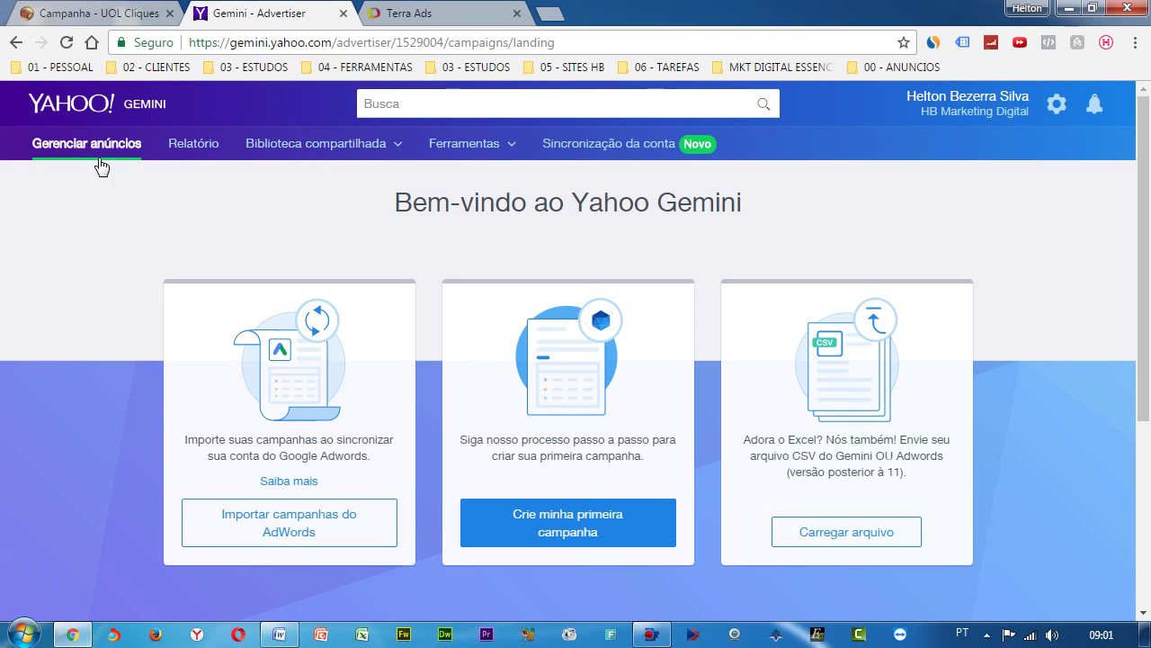
- View the Relatório page and look through the options of Biblioteca compartilhada and Ferramentas
{"action": "left_click", "coordinate": [180, 158]}
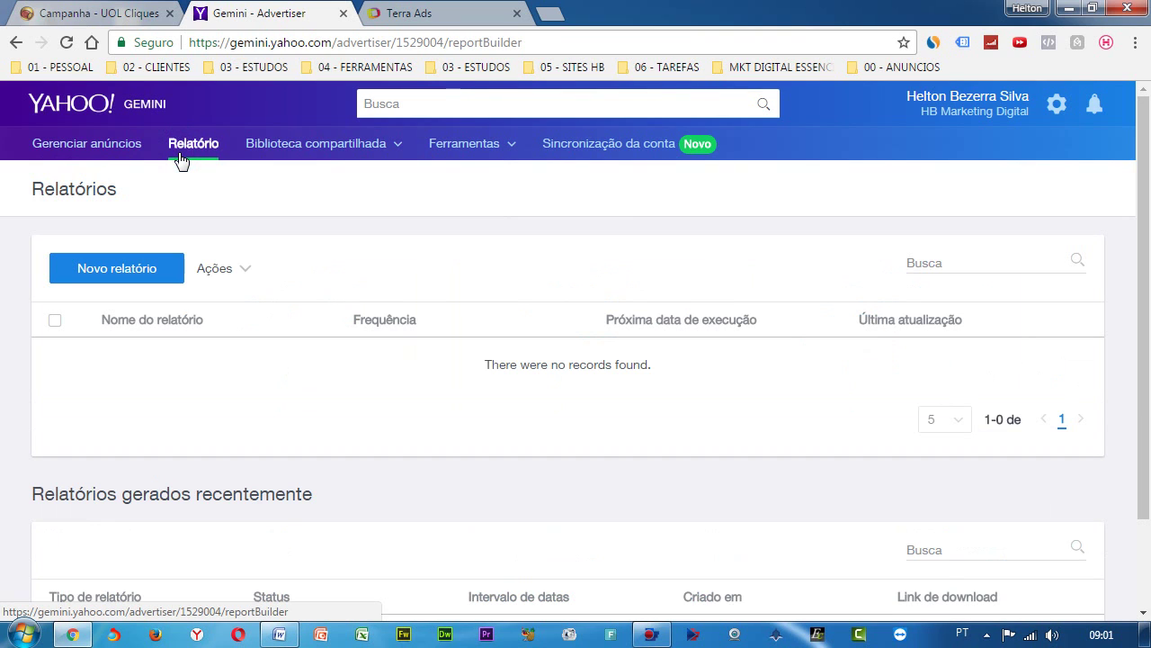
{"action": "mouse_move", "coordinate": [333, 162]}
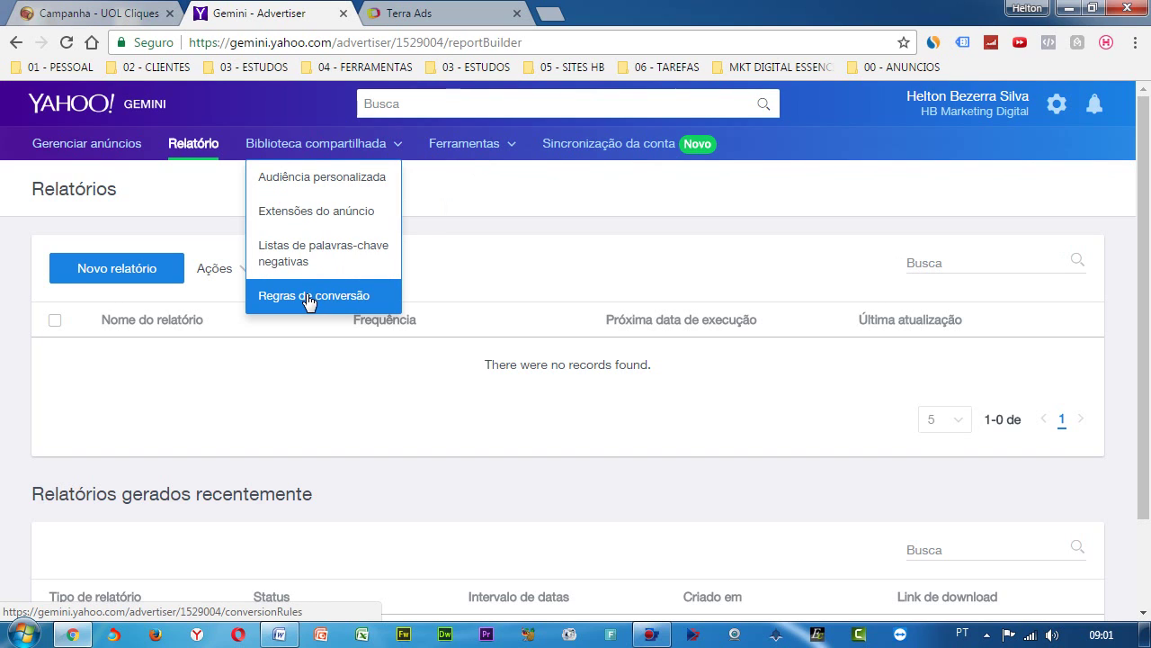
{"action": "mouse_move", "coordinate": [500, 155]}
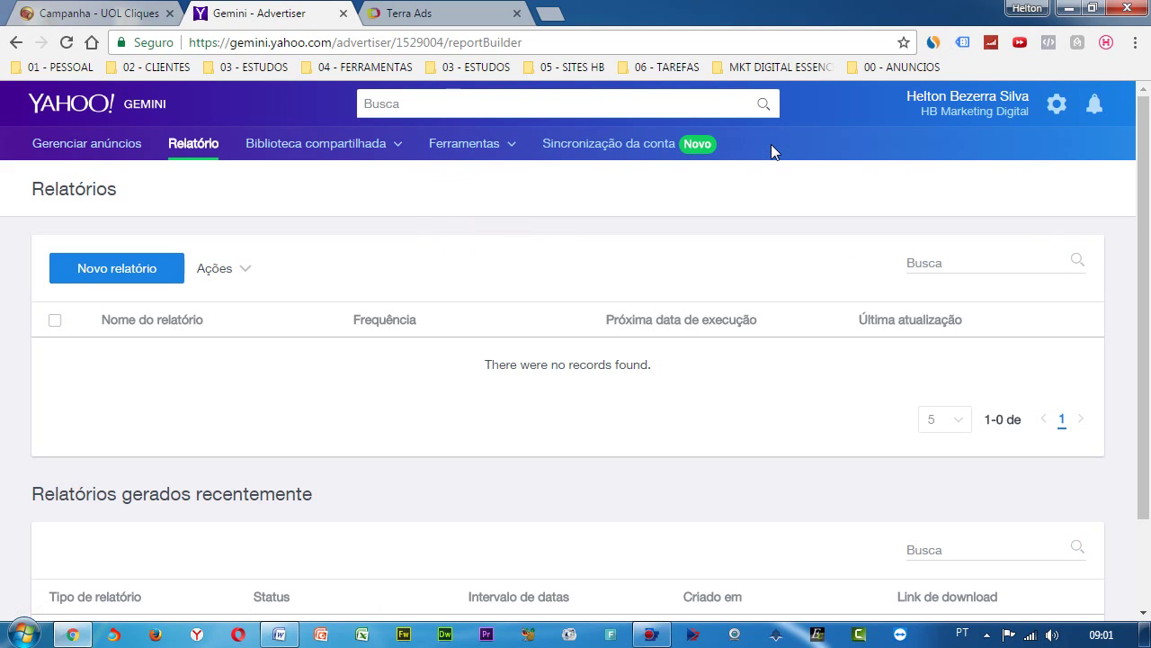
- Return to ad management, decline the Account Sync offer and start creating the first campaign
{"action": "left_click", "coordinate": [106, 149]}
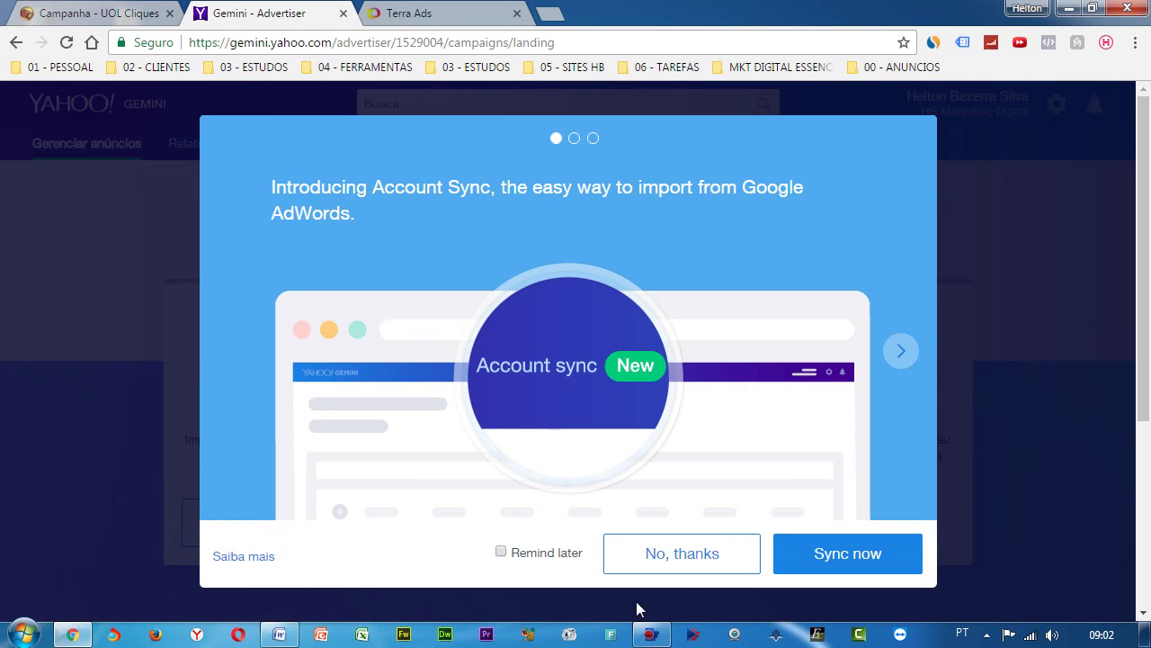
{"action": "left_click", "coordinate": [676, 567]}
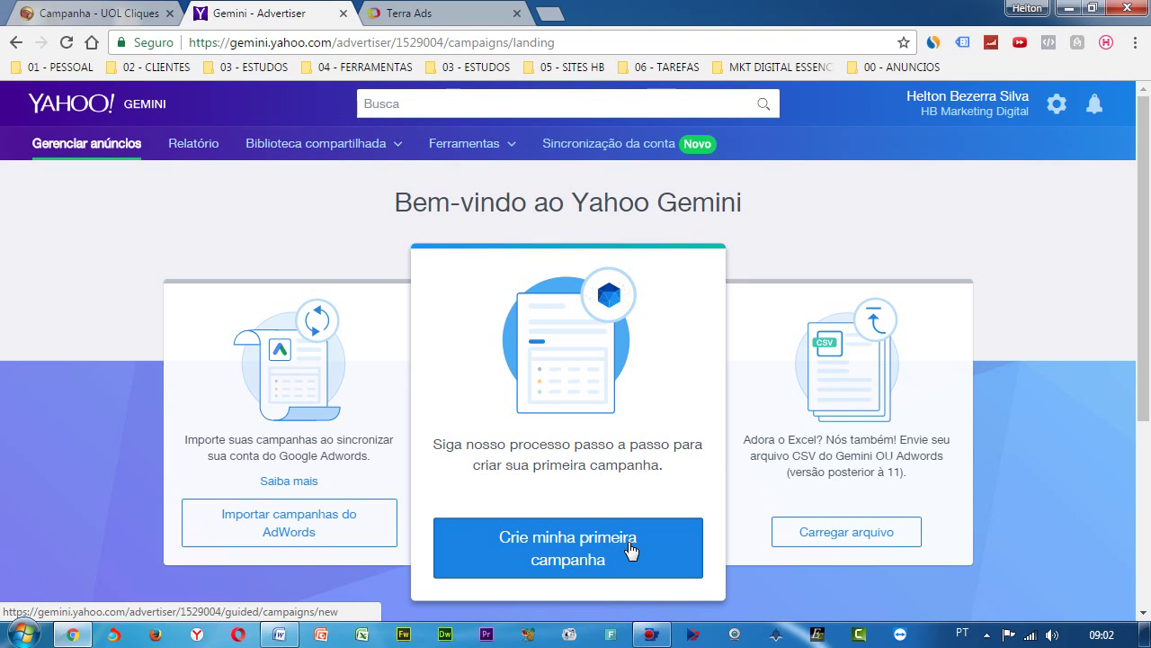
{"action": "left_click", "coordinate": [630, 544]}
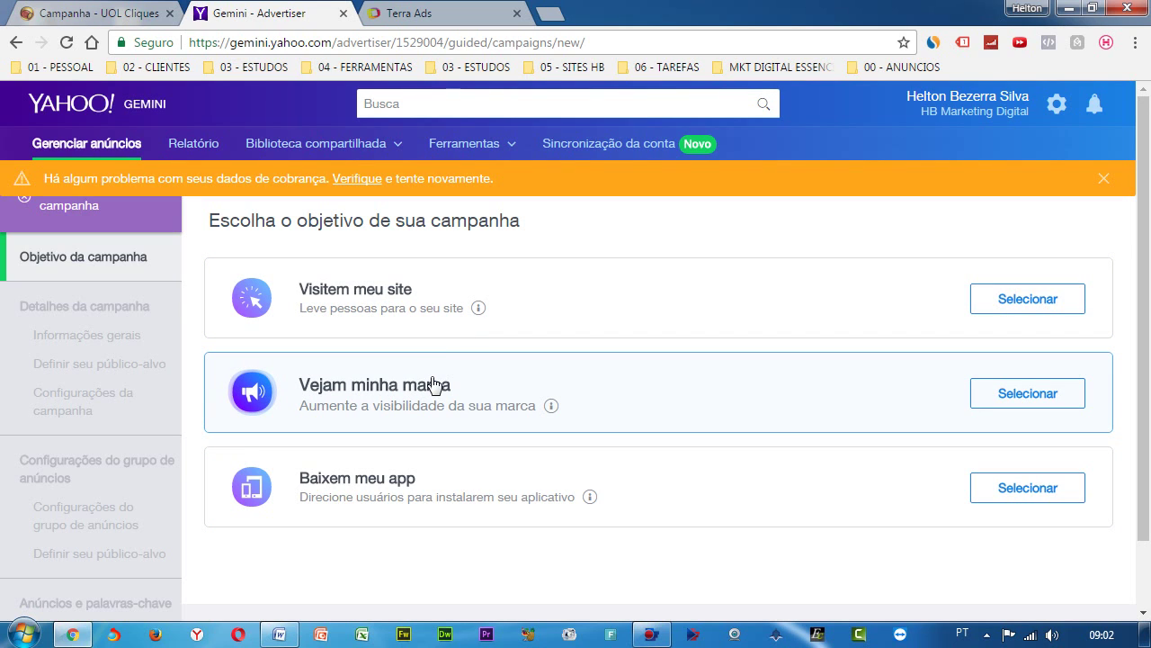
- Check the pricing details of the campaign objectives and choose Visitem meu site
{"action": "mouse_move", "coordinate": [549, 410]}
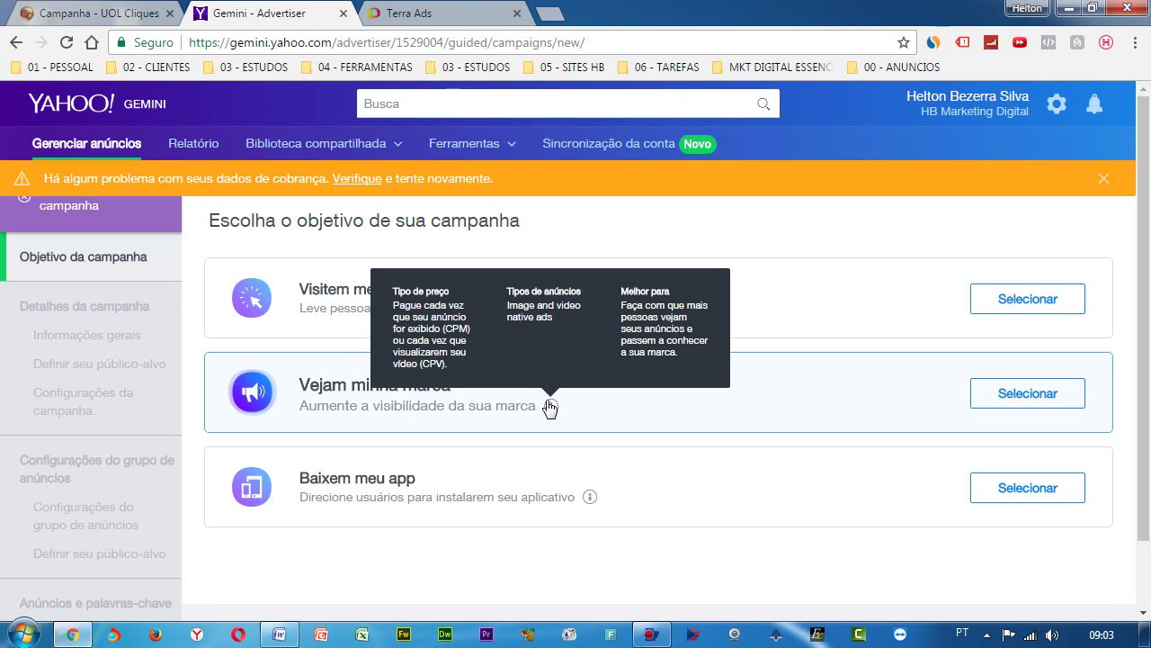
{"action": "mouse_move", "coordinate": [501, 313]}
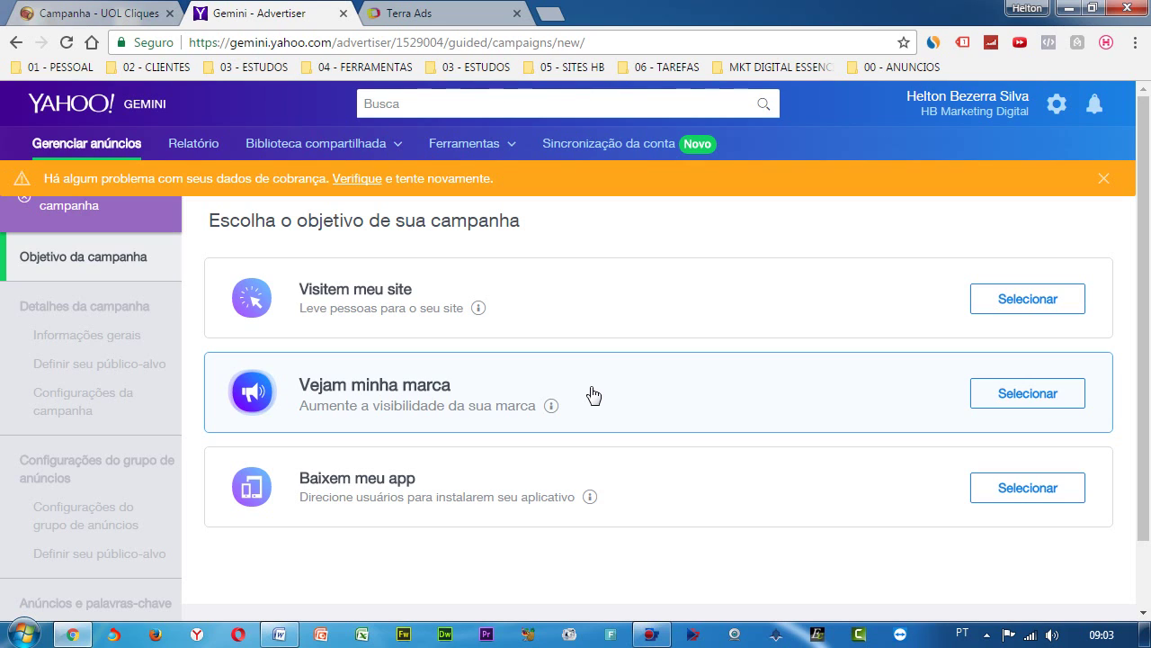
{"action": "left_click", "coordinate": [528, 306]}
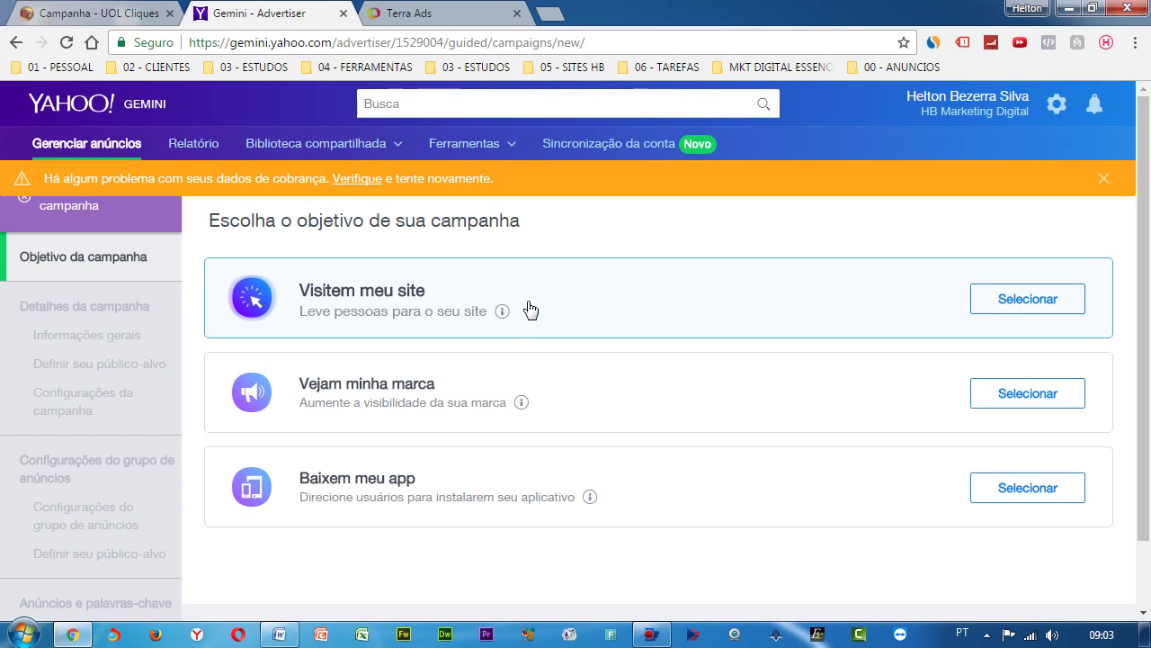
- Name the new campaign Curso MDE
{"action": "left_click", "coordinate": [528, 329]}
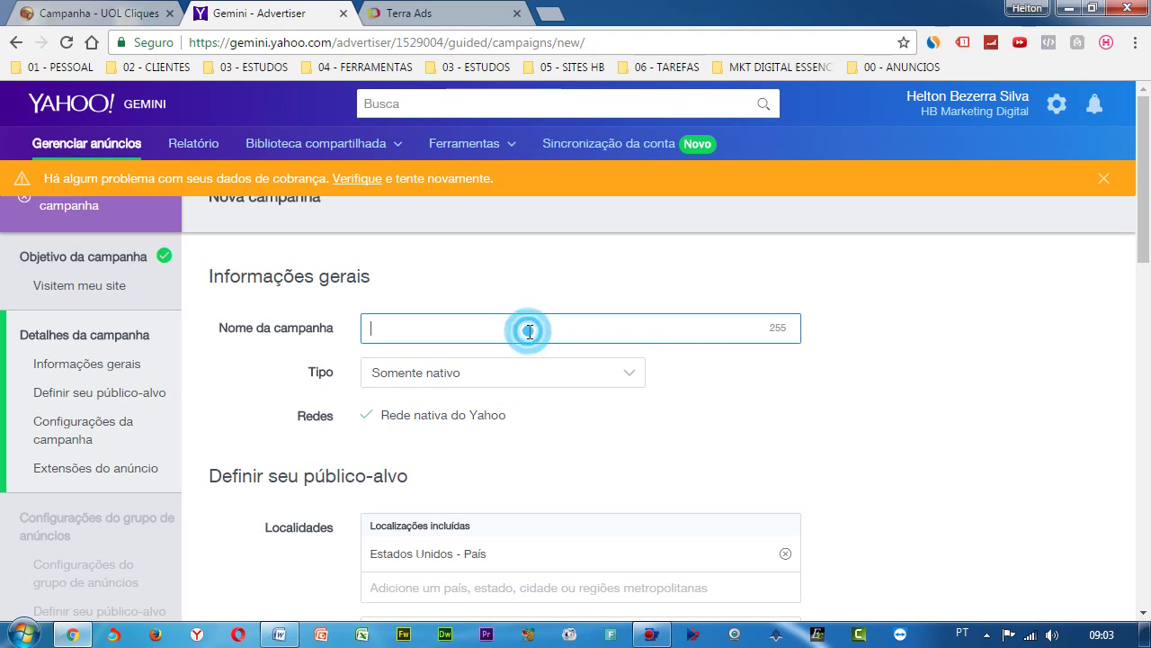
{"action": "left_click", "coordinate": [555, 316]}
{"action": "left_click", "coordinate": [535, 329]}
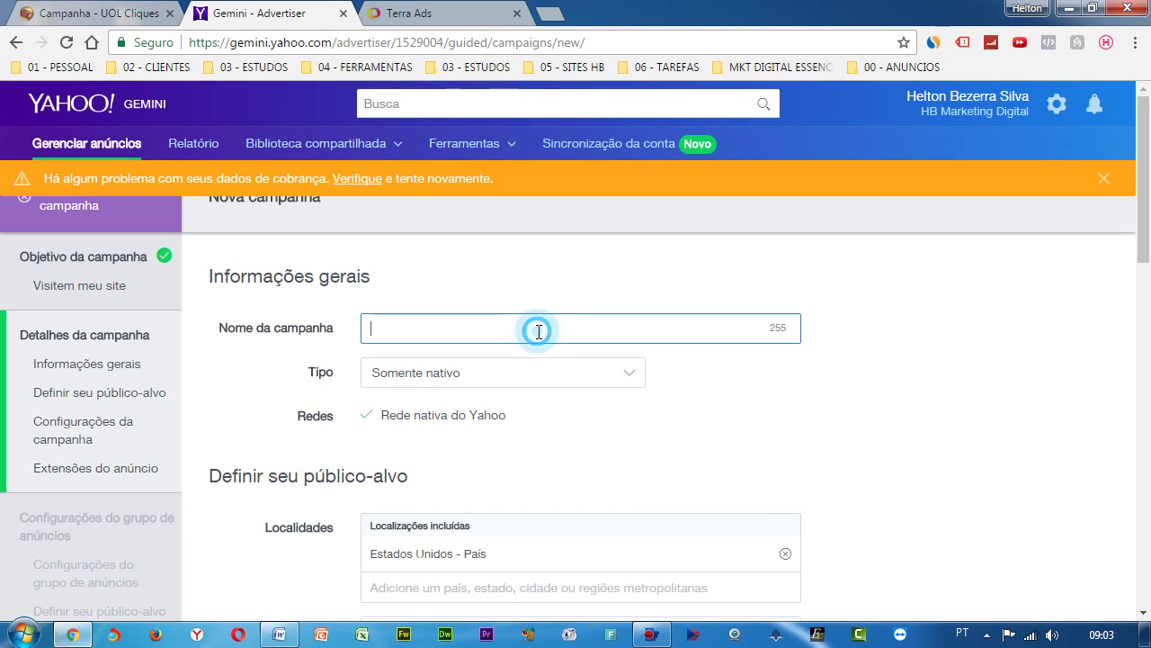
{"action": "type", "text": "Curso"}
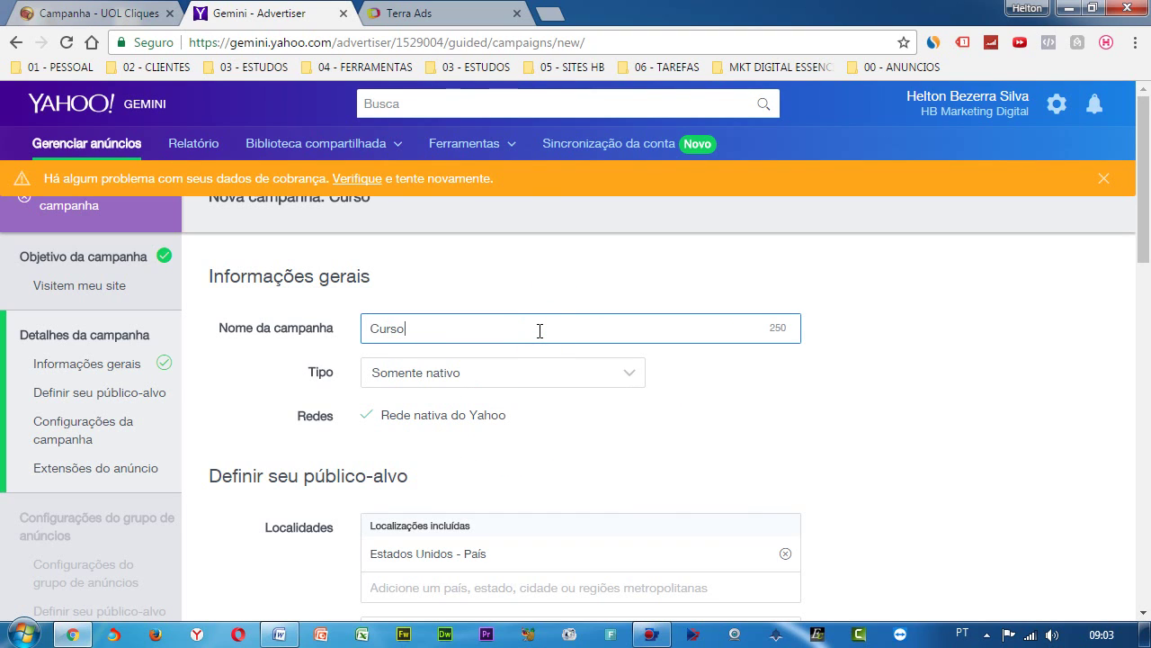
{"action": "type", "text": " MDE"}
- Examine the campaign type options and the native advertising platforms bookmarked under 00 - ANUNCIOS, 03 - NATIVE ADS
{"action": "left_click", "coordinate": [537, 368]}
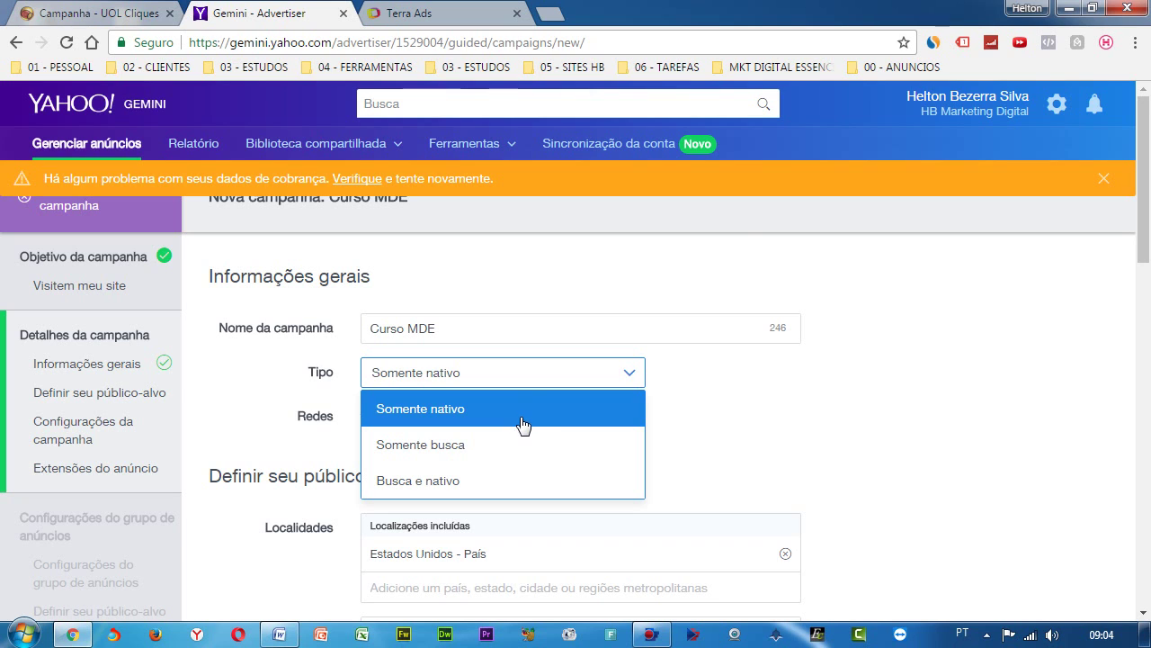
{"action": "left_click", "coordinate": [897, 68]}
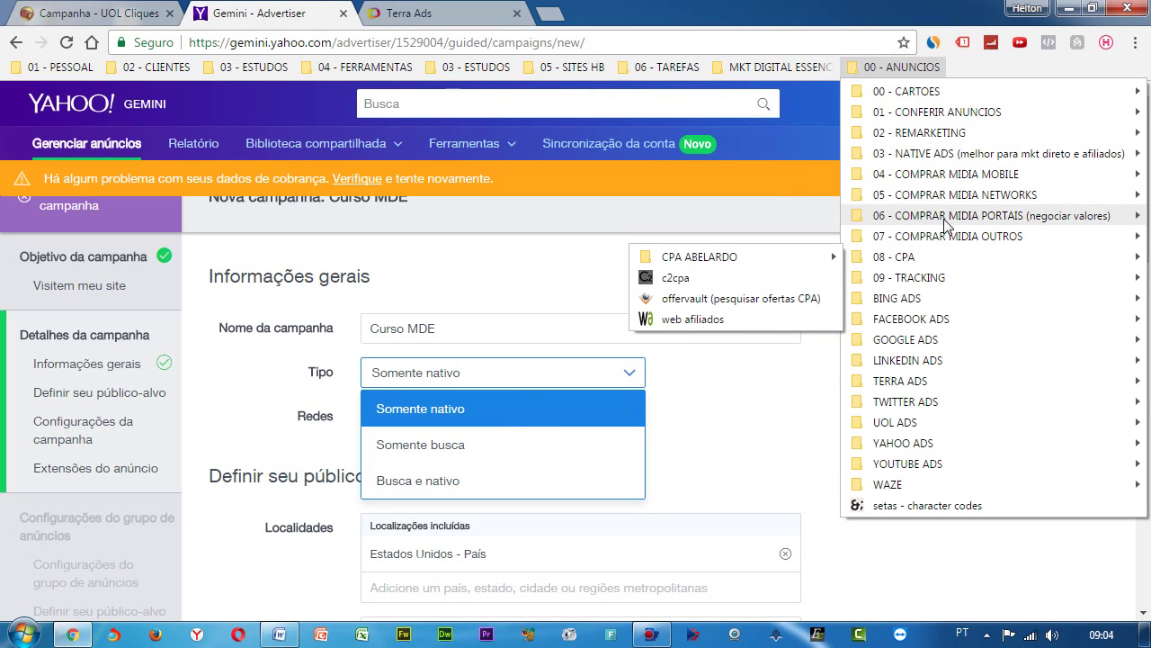
{"action": "mouse_move", "coordinate": [957, 160]}
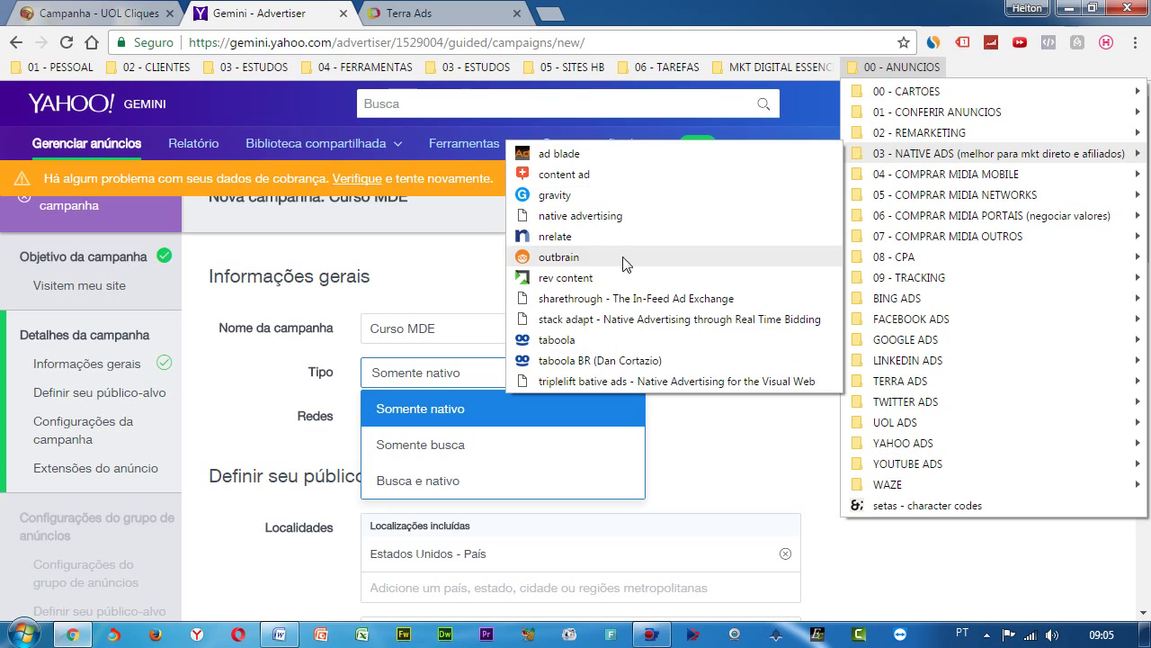
{"action": "left_click", "coordinate": [651, 399]}
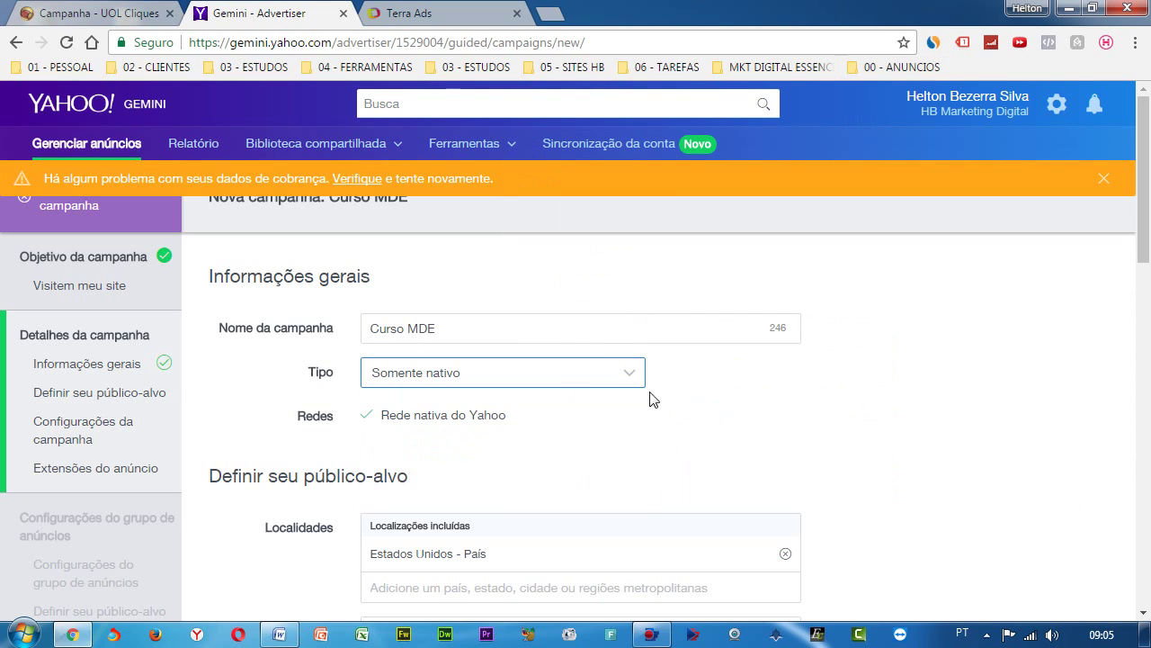
- Set the campaign type to Busca e nativo
{"action": "left_click", "coordinate": [627, 378]}
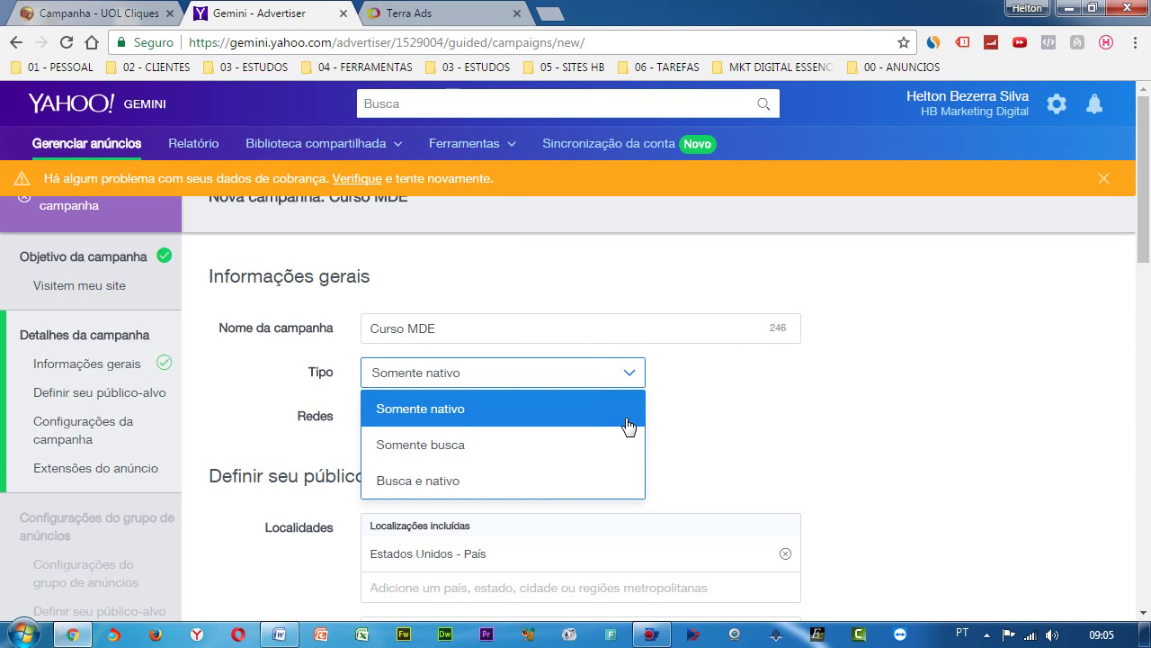
{"action": "left_click", "coordinate": [490, 490]}
{"action": "scroll", "coordinate": [491, 339], "scroll_direction": "down", "scroll_amount": 2}
{"action": "scroll", "coordinate": [437, 332], "scroll_direction": "up", "scroll_amount": 1}
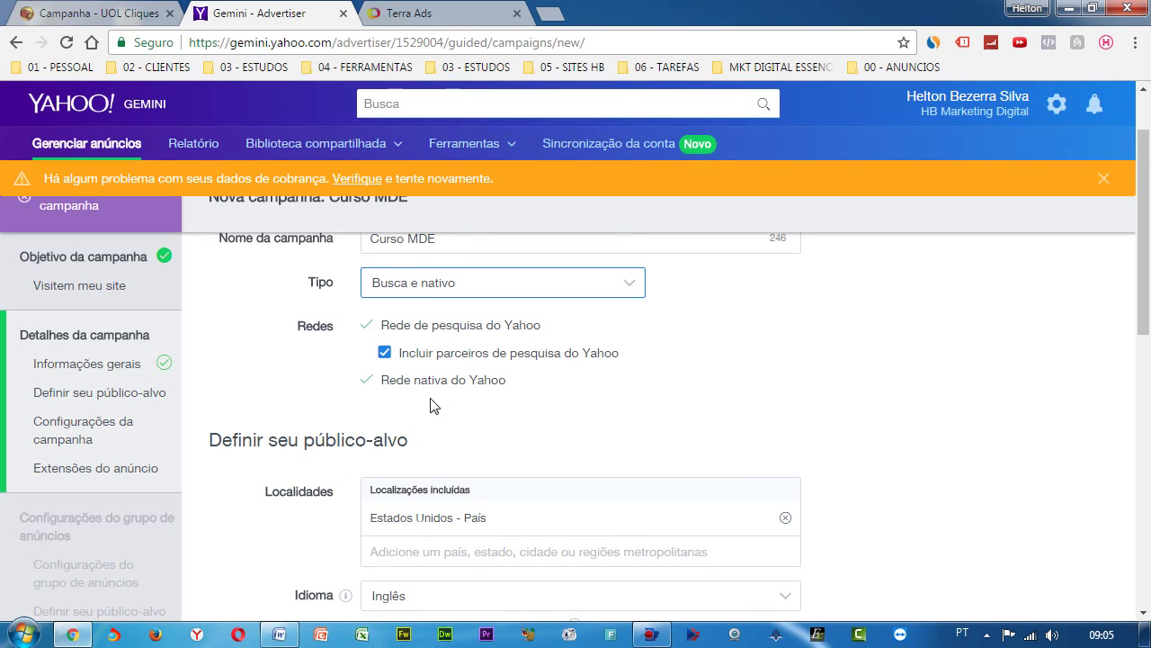
- Replace the Estados Unidos target location with the city of Rio de Janeiro, RJ, Brasil
{"action": "scroll", "coordinate": [441, 401], "scroll_direction": "down", "scroll_amount": 1}
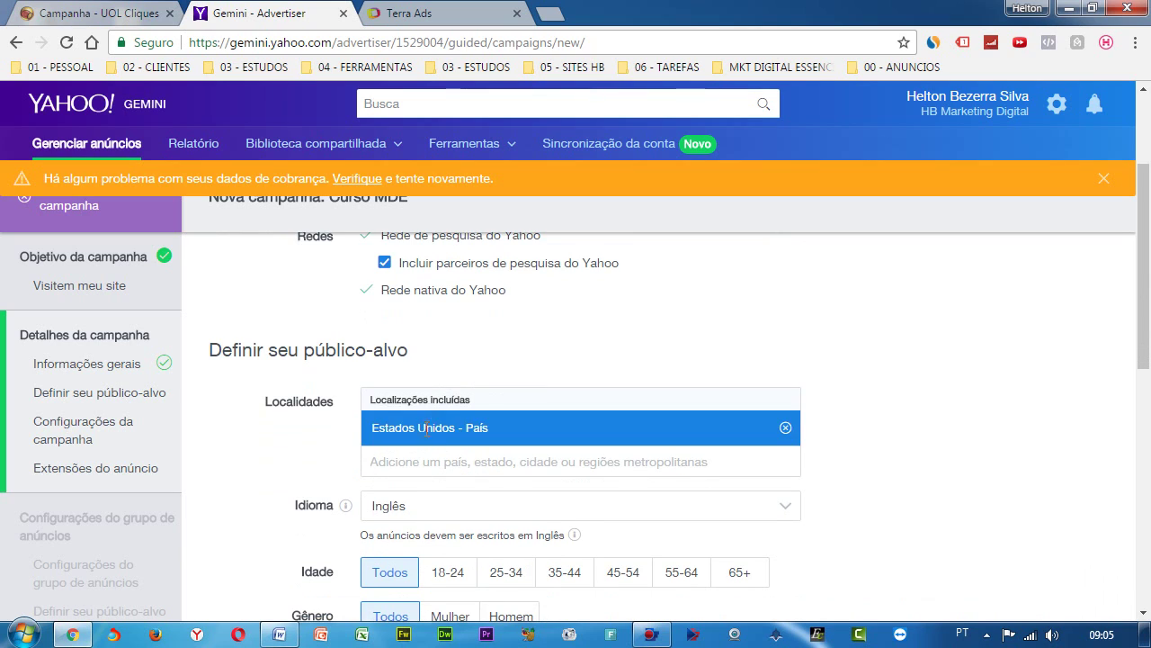
{"action": "left_click", "coordinate": [786, 430]}
{"action": "left_click", "coordinate": [558, 403]}
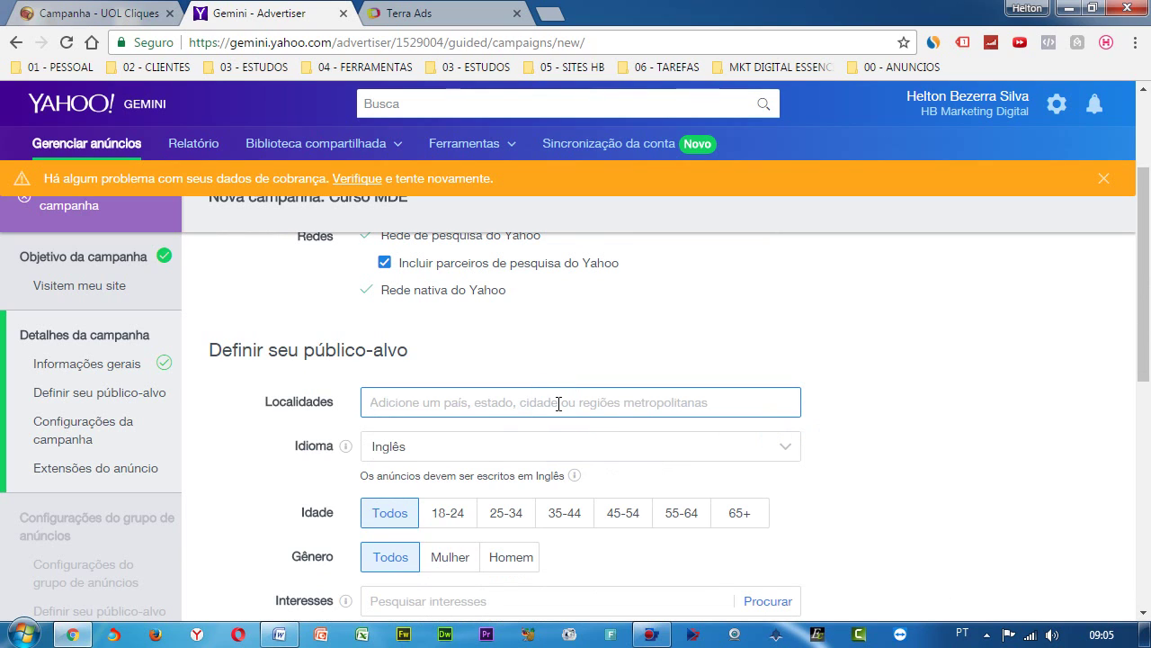
{"action": "type", "text": "Rio"}
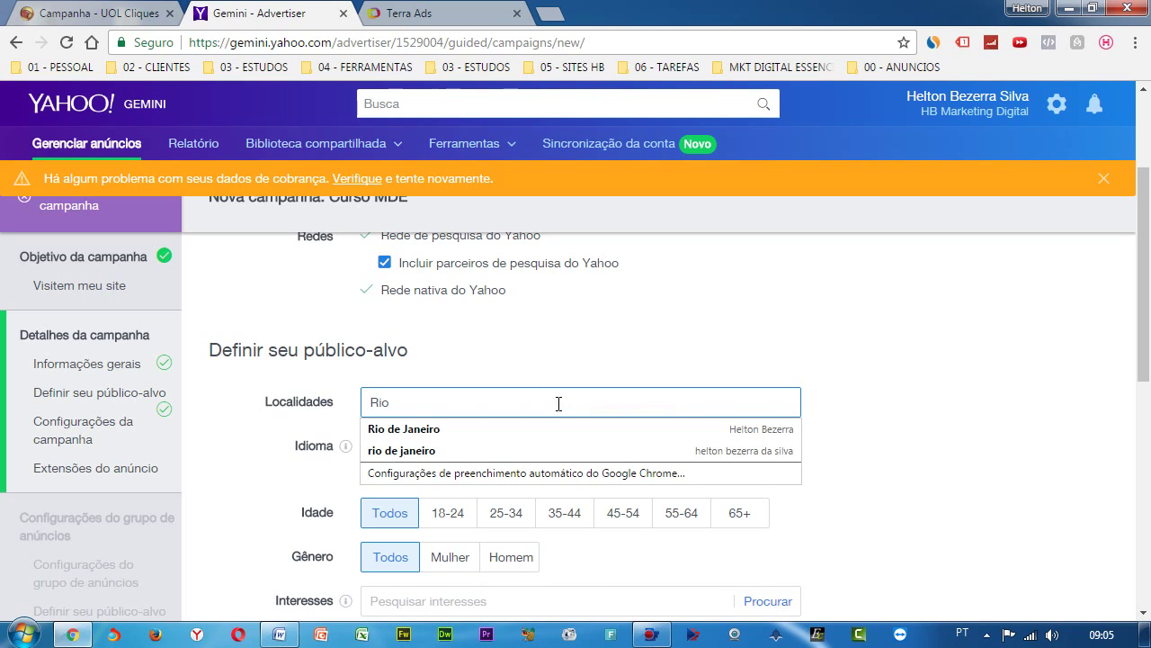
{"action": "key", "text": "Down"}
{"action": "key", "text": "Return"}
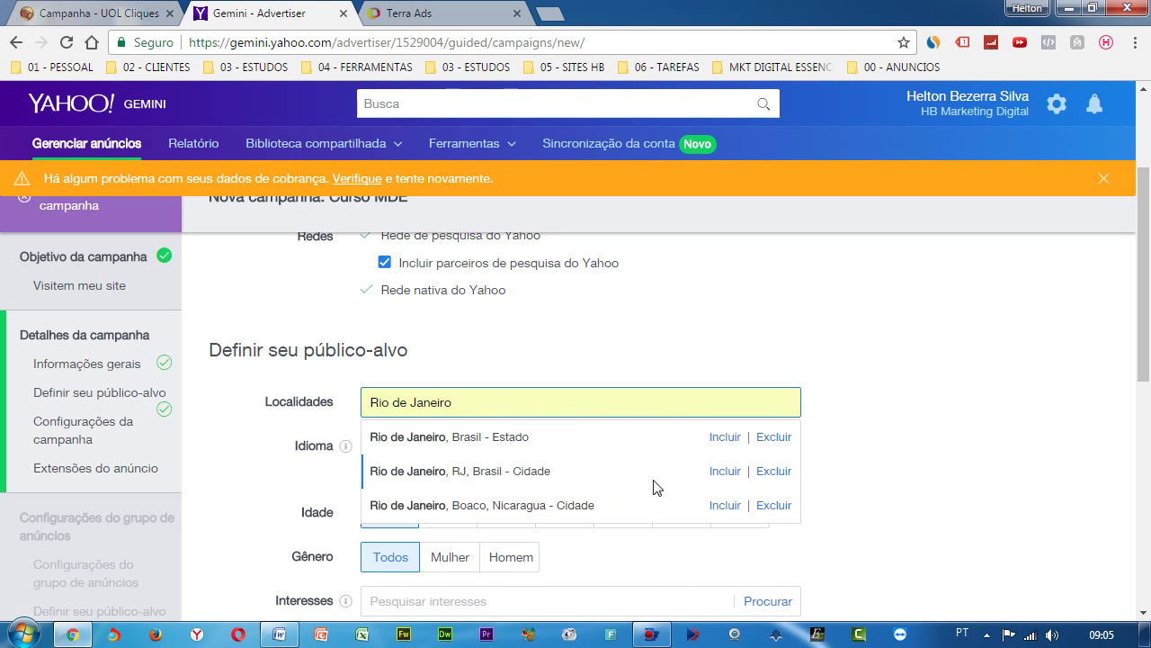
{"action": "left_click", "coordinate": [726, 471]}
{"action": "left_click", "coordinate": [899, 393]}
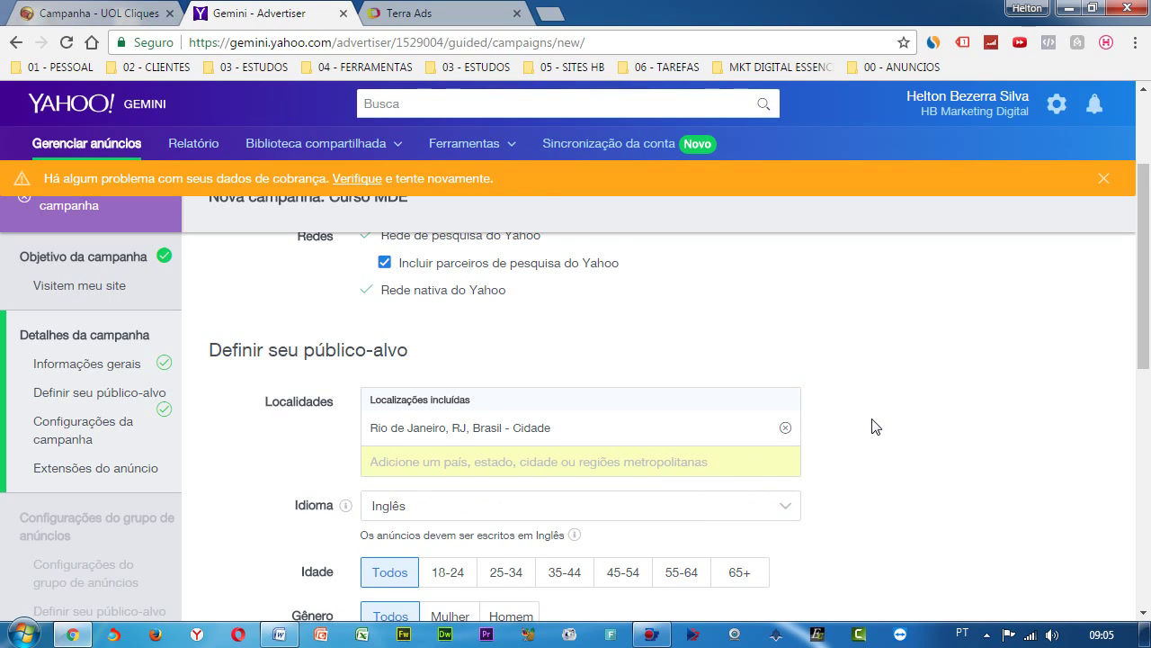
- Set the target audience's language to Português and read the language notice below it
{"action": "scroll", "coordinate": [876, 425], "scroll_direction": "down", "scroll_amount": 1}
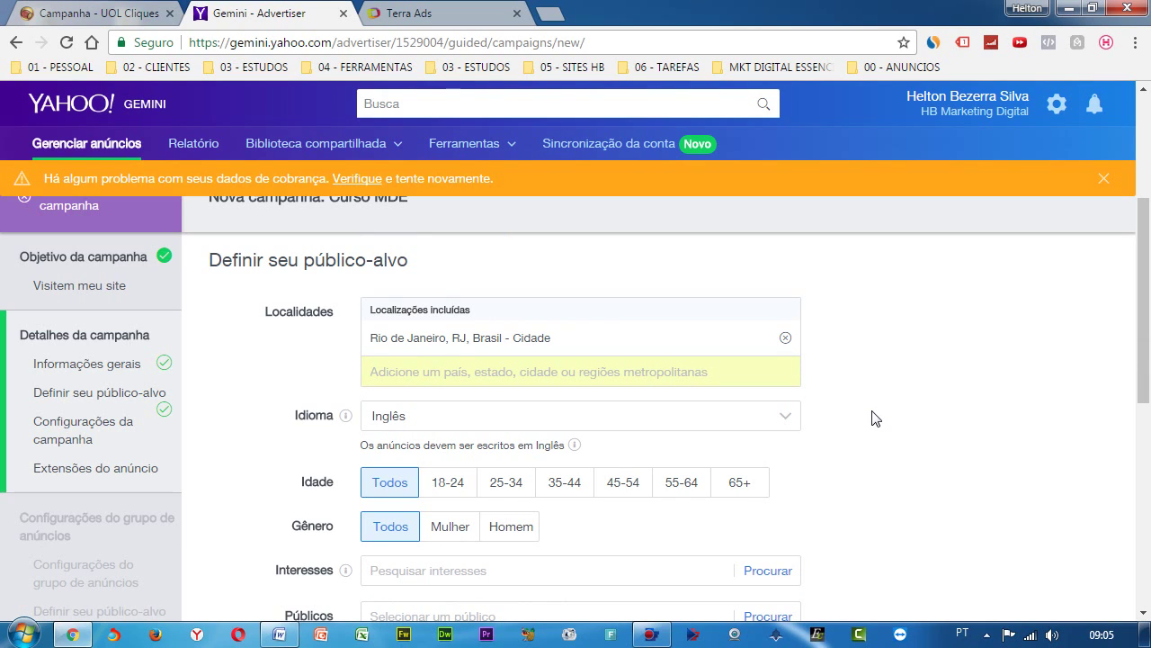
{"action": "left_click", "coordinate": [783, 419]}
{"action": "left_click", "coordinate": [660, 405]}
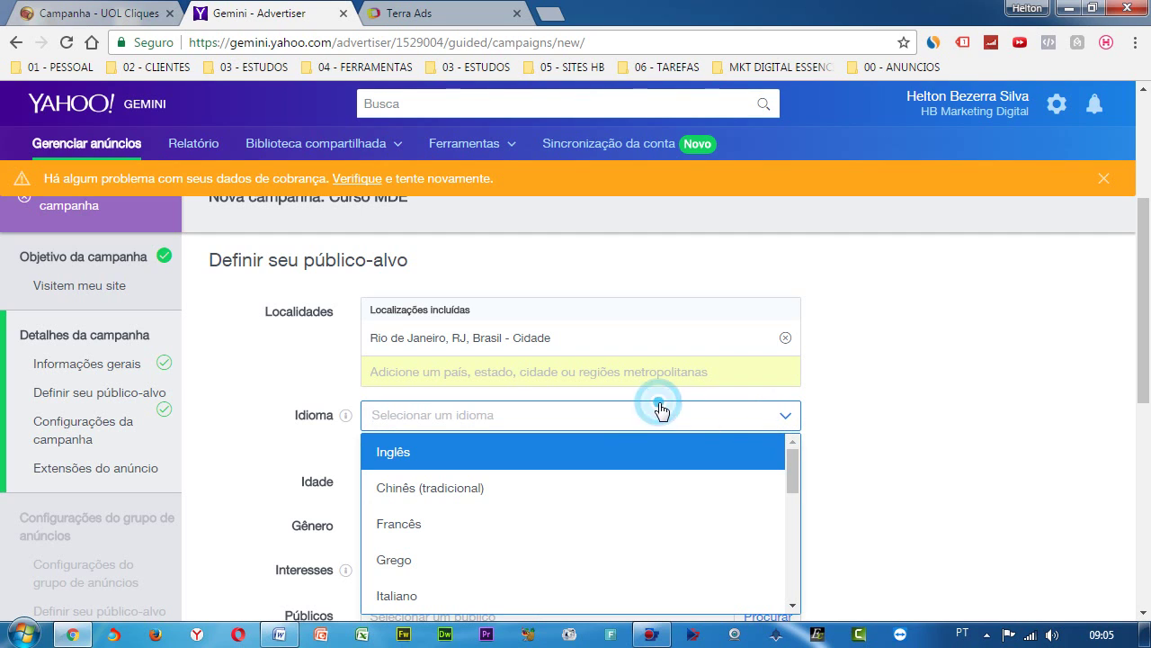
{"action": "left_click", "coordinate": [608, 421]}
{"action": "left_click", "coordinate": [617, 424]}
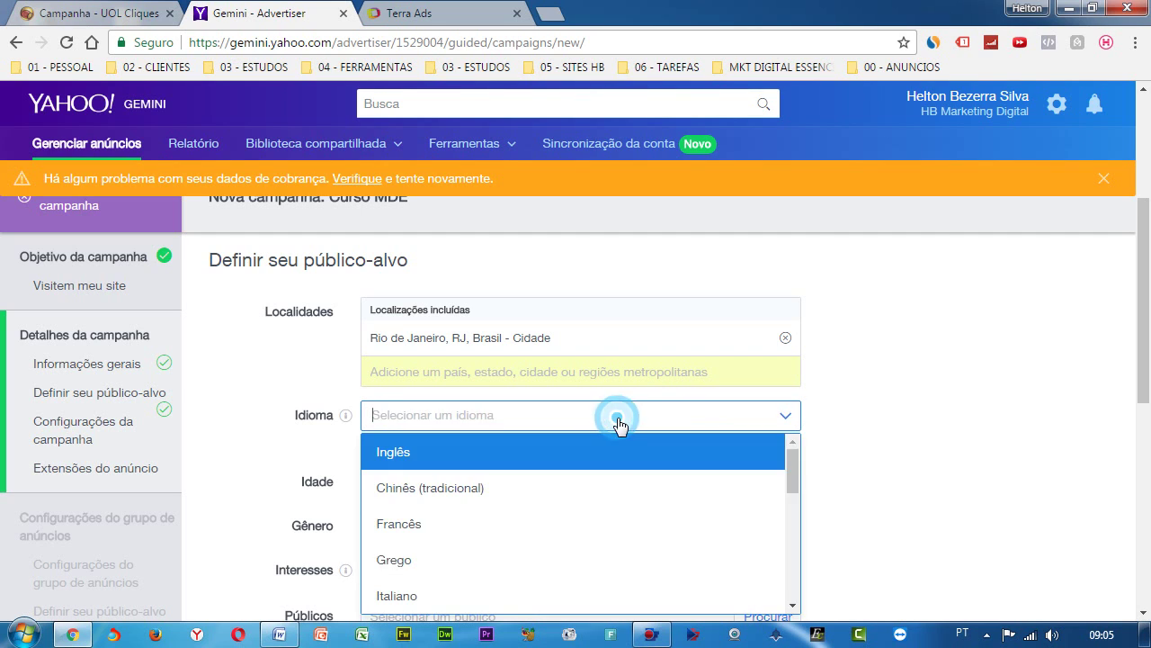
{"action": "type", "text": "port"}
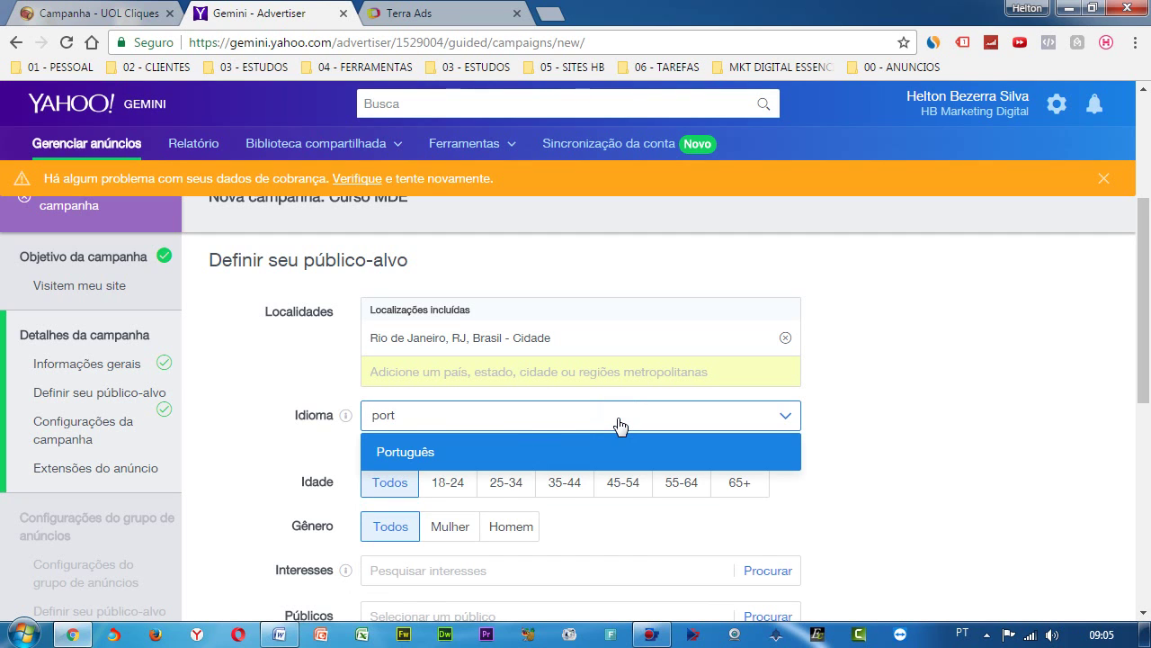
{"action": "left_click", "coordinate": [544, 447]}
{"action": "scroll", "coordinate": [469, 352], "scroll_direction": "down", "scroll_amount": 2}
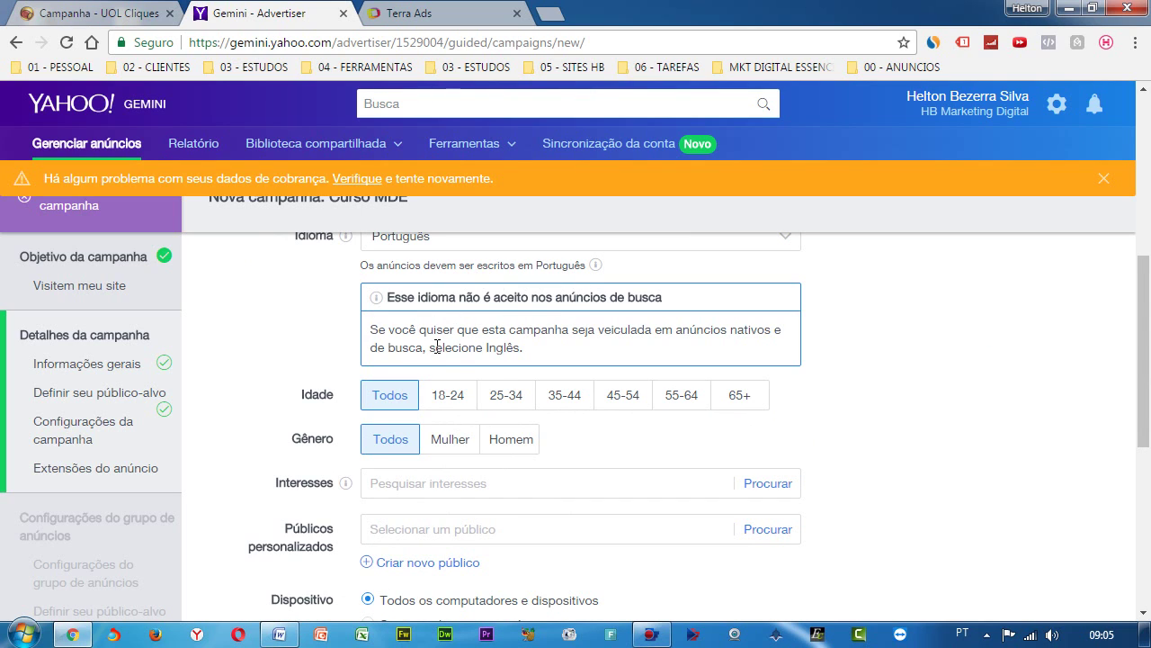
{"action": "scroll", "coordinate": [364, 382], "scroll_direction": "up", "scroll_amount": 1}
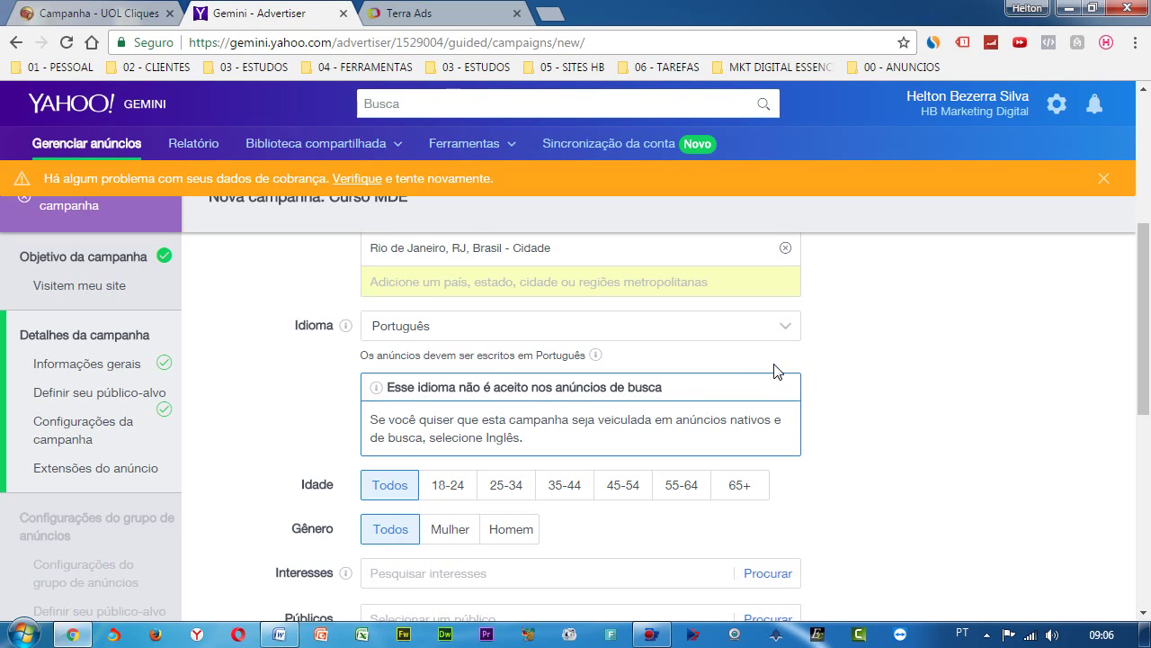
- Change the target audience's language from Português to Inglês
{"action": "left_click", "coordinate": [784, 330]}
{"action": "scroll", "coordinate": [638, 378], "scroll_direction": "down", "scroll_amount": 5}
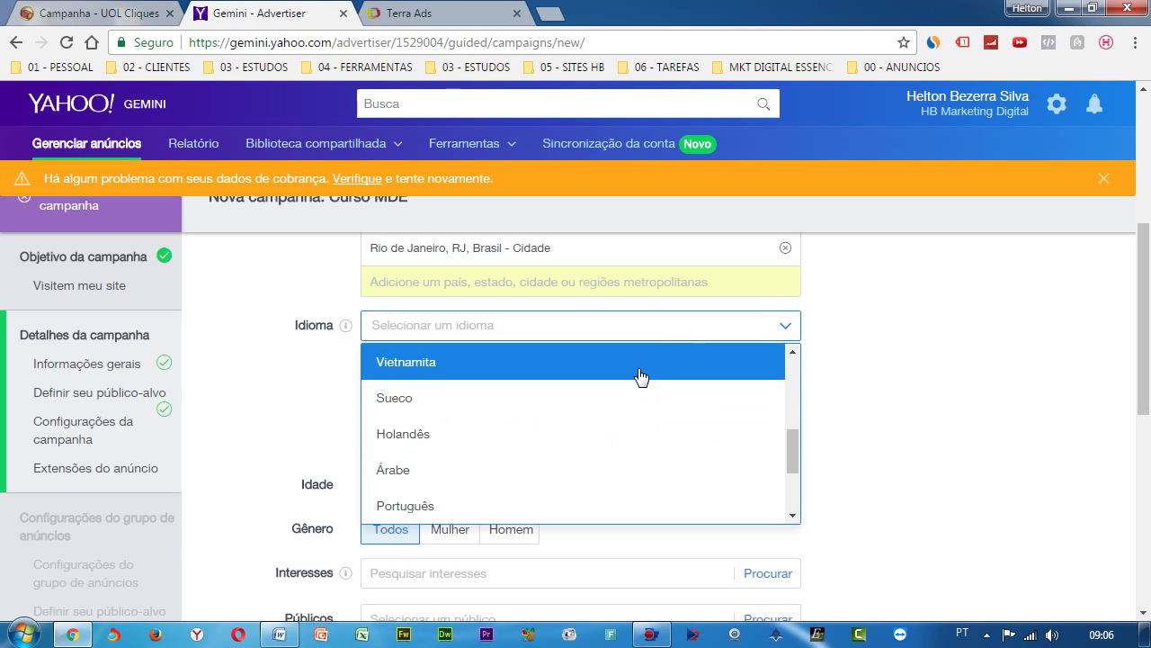
{"action": "left_click", "coordinate": [681, 332]}
{"action": "left_click", "coordinate": [681, 333]}
{"action": "type", "text": "i"}
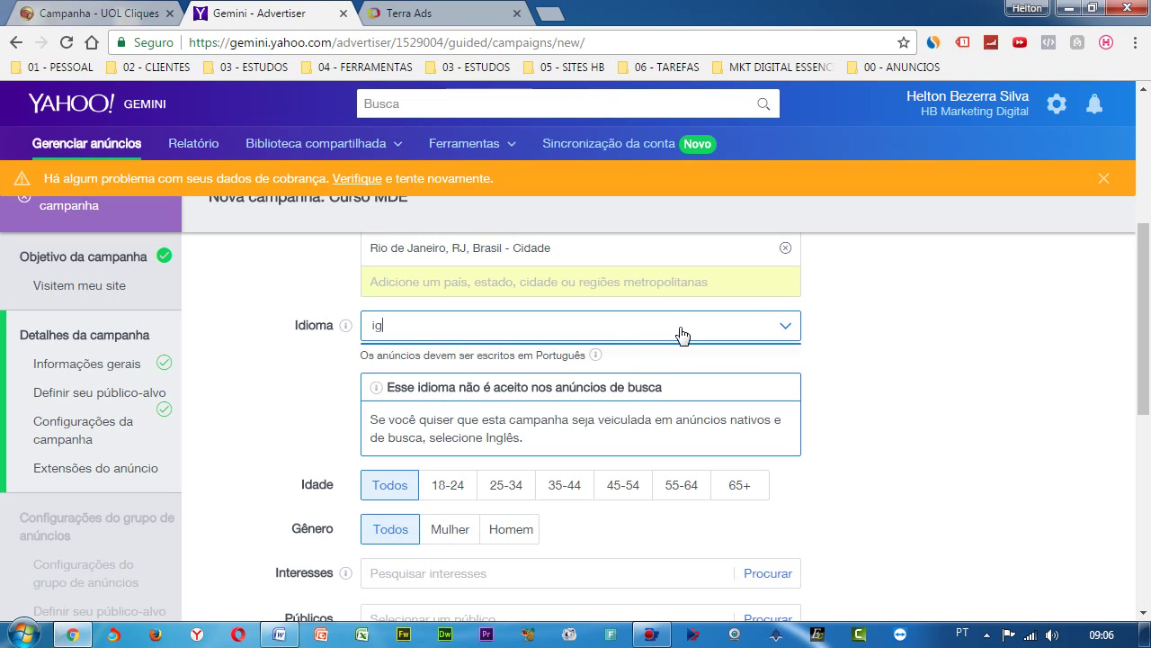
{"action": "type", "text": "g"}
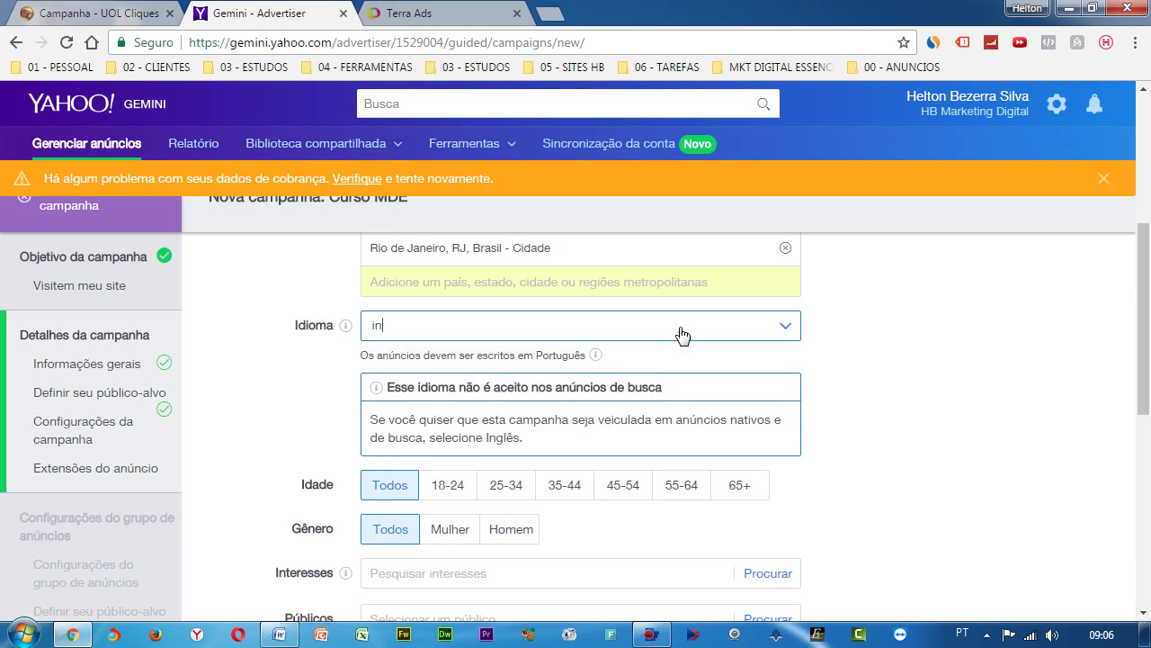
{"action": "key", "text": "BackSpace"}
{"action": "type", "text": "ng"}
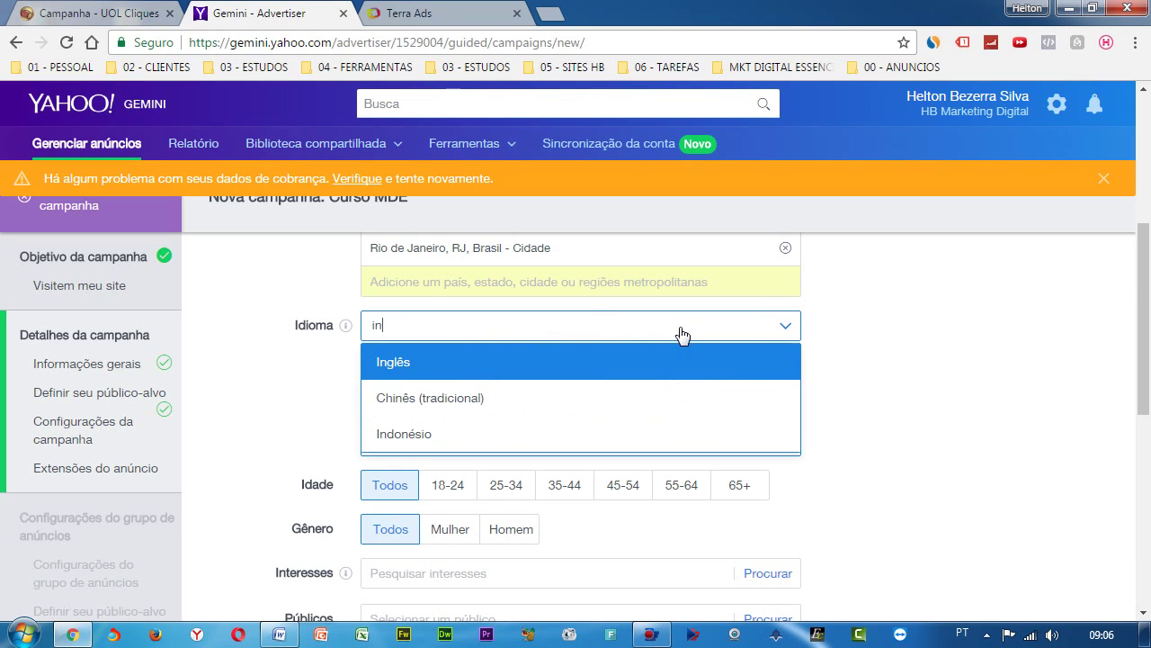
{"action": "left_click", "coordinate": [570, 362]}
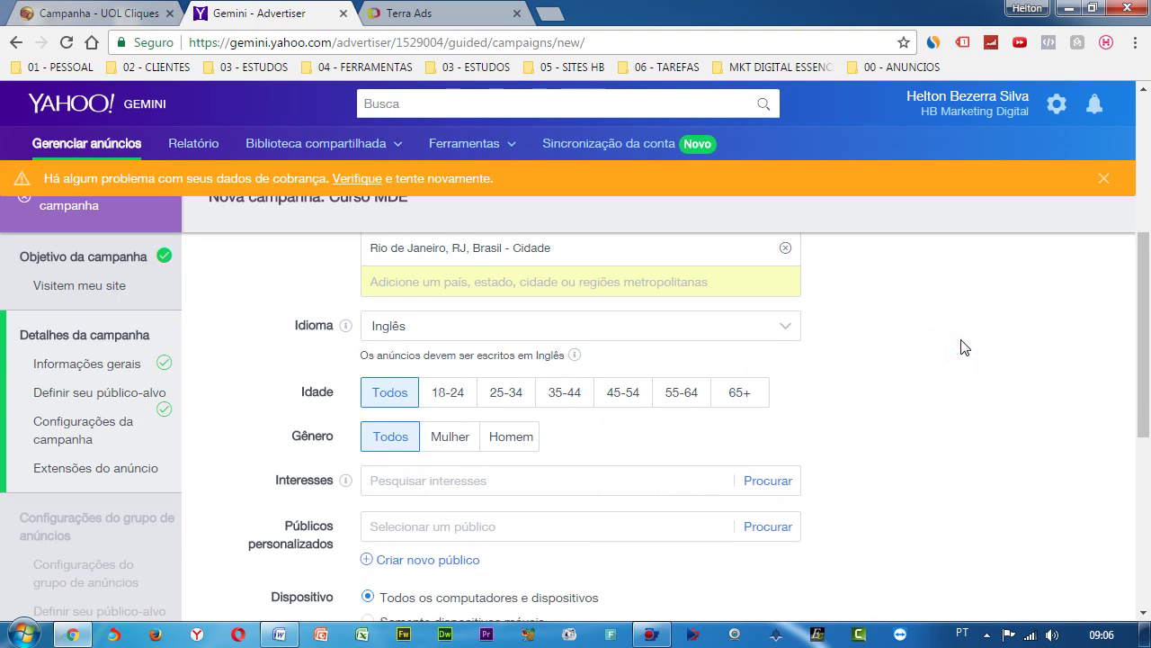
- Limit the target audience's age to the 25-34 and 35-44 groups
{"action": "scroll", "coordinate": [954, 343], "scroll_direction": "up", "scroll_amount": 1}
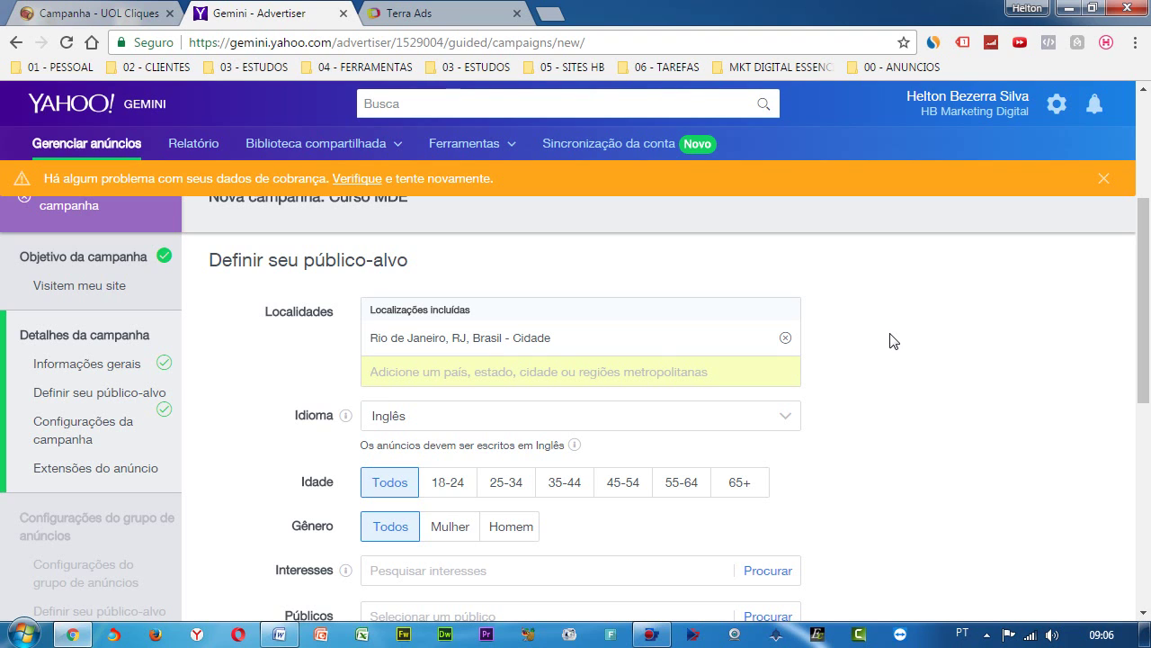
{"action": "scroll", "coordinate": [861, 350], "scroll_direction": "down", "scroll_amount": 2}
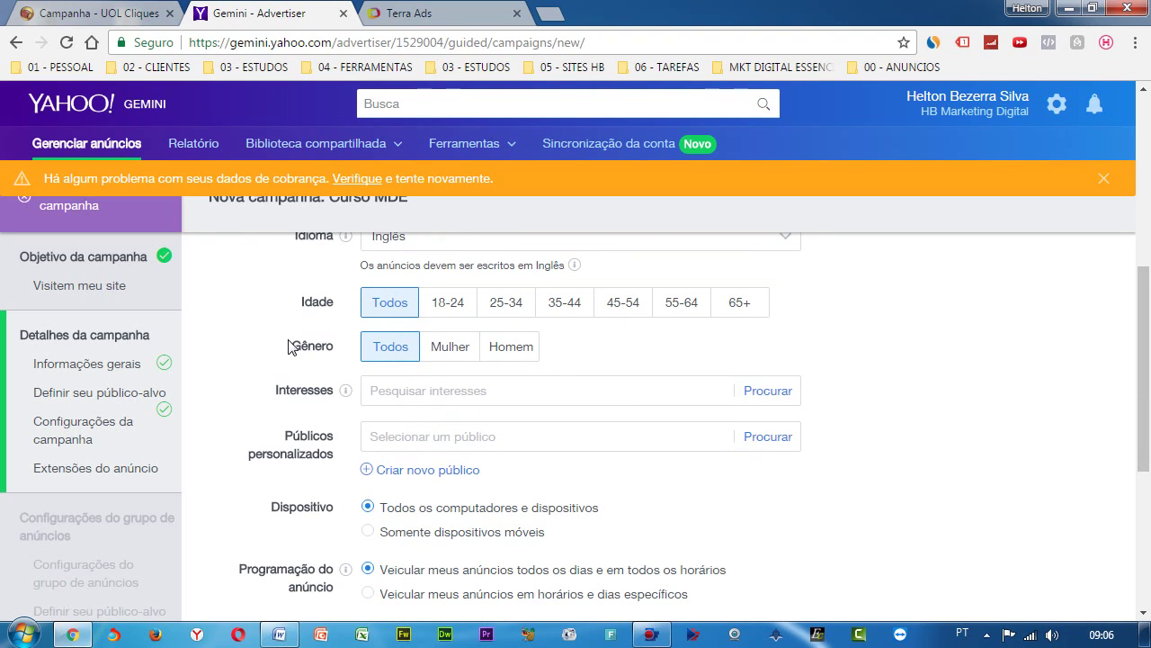
{"action": "scroll", "coordinate": [289, 347], "scroll_direction": "up", "scroll_amount": 1}
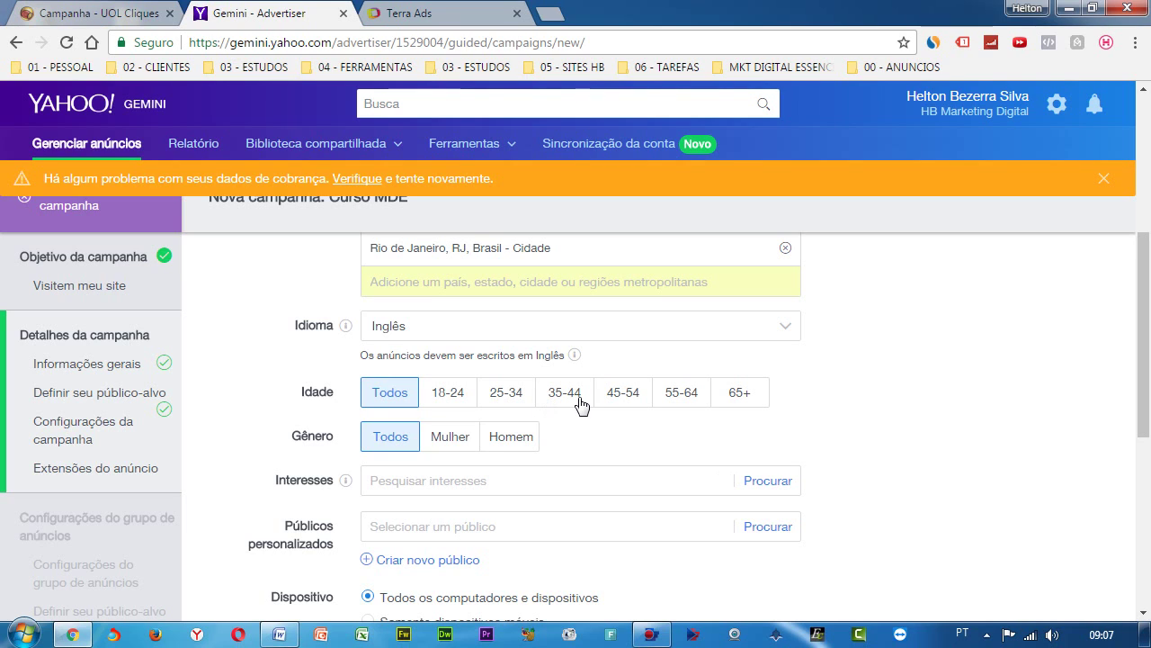
{"action": "left_click", "coordinate": [509, 400]}
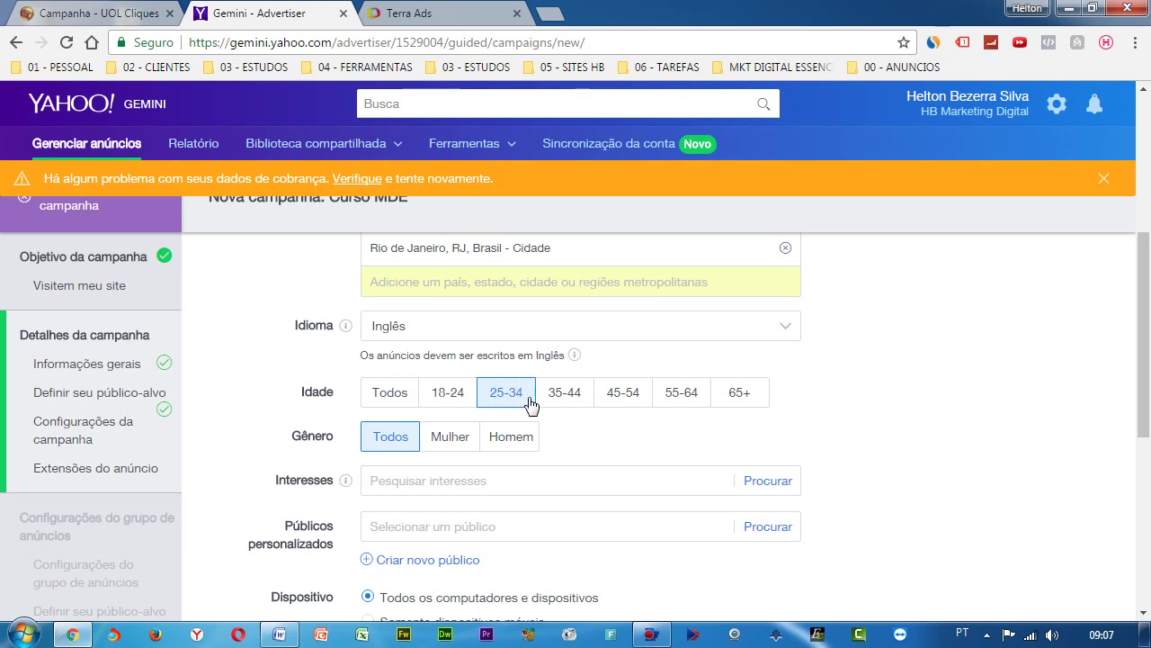
{"action": "left_click", "coordinate": [551, 401]}
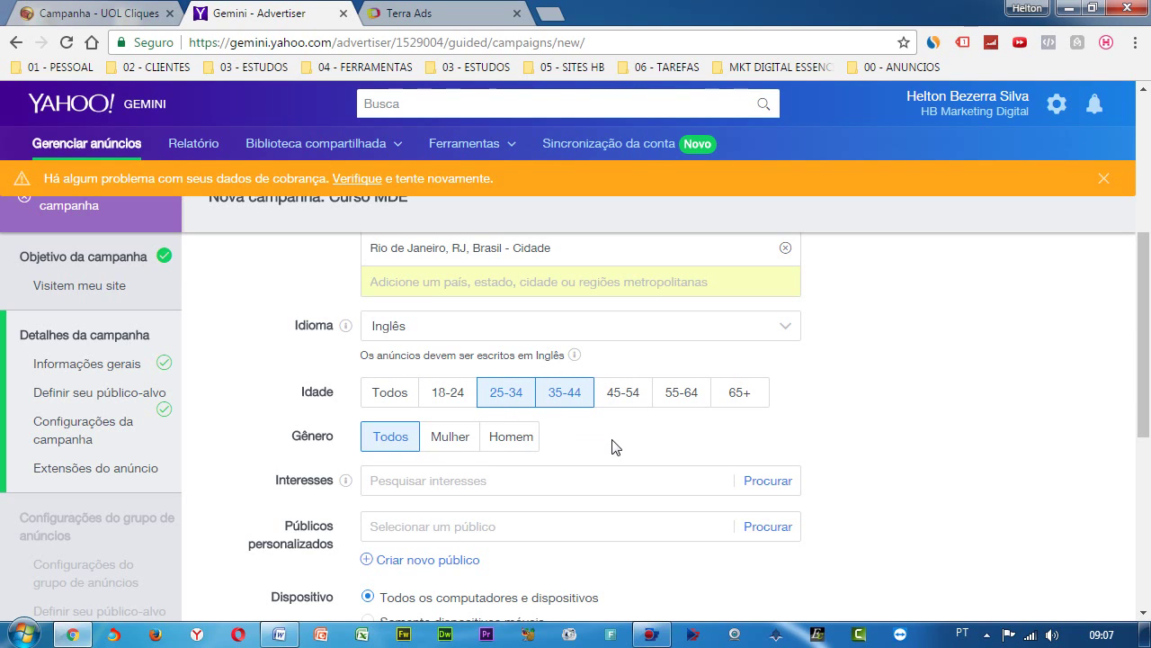
- Try the Mulher and Homem options for the target gender and set it back to Todos
{"action": "scroll", "coordinate": [608, 451], "scroll_direction": "down", "scroll_amount": 1}
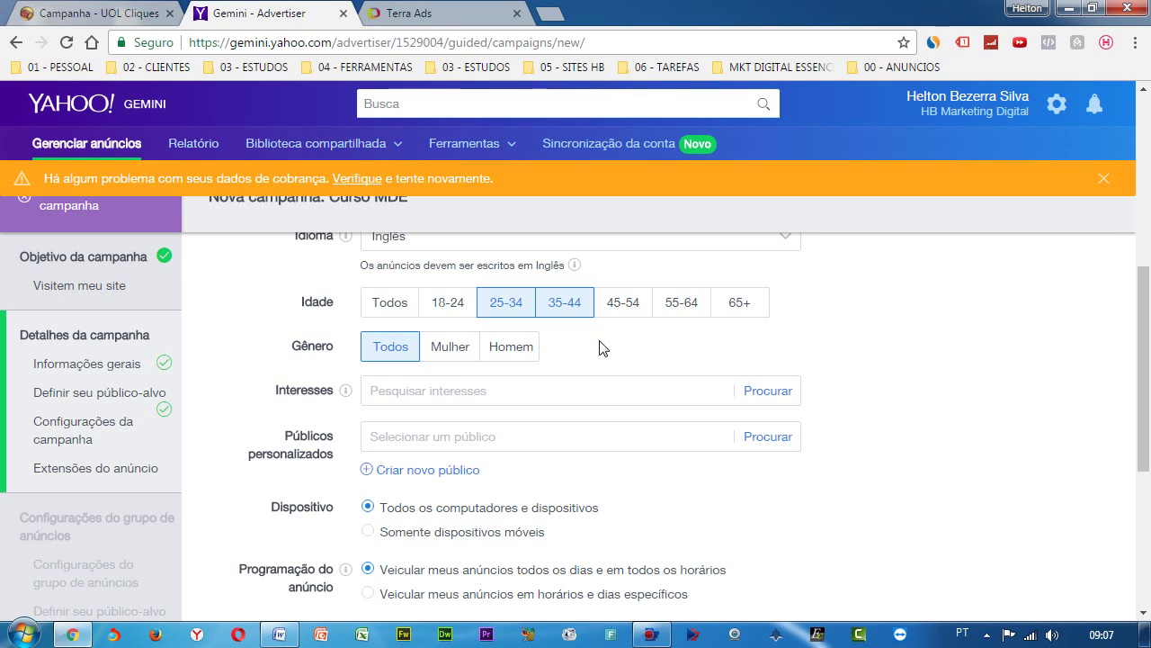
{"action": "left_click", "coordinate": [448, 350]}
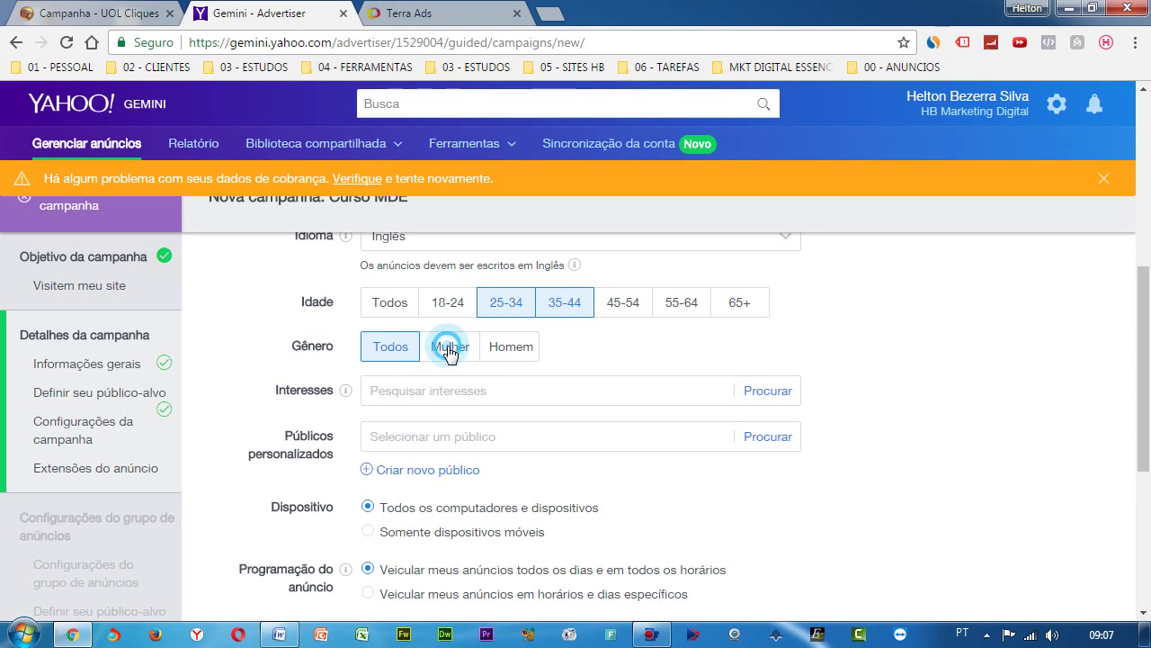
{"action": "left_click", "coordinate": [513, 355]}
{"action": "left_click", "coordinate": [393, 351]}
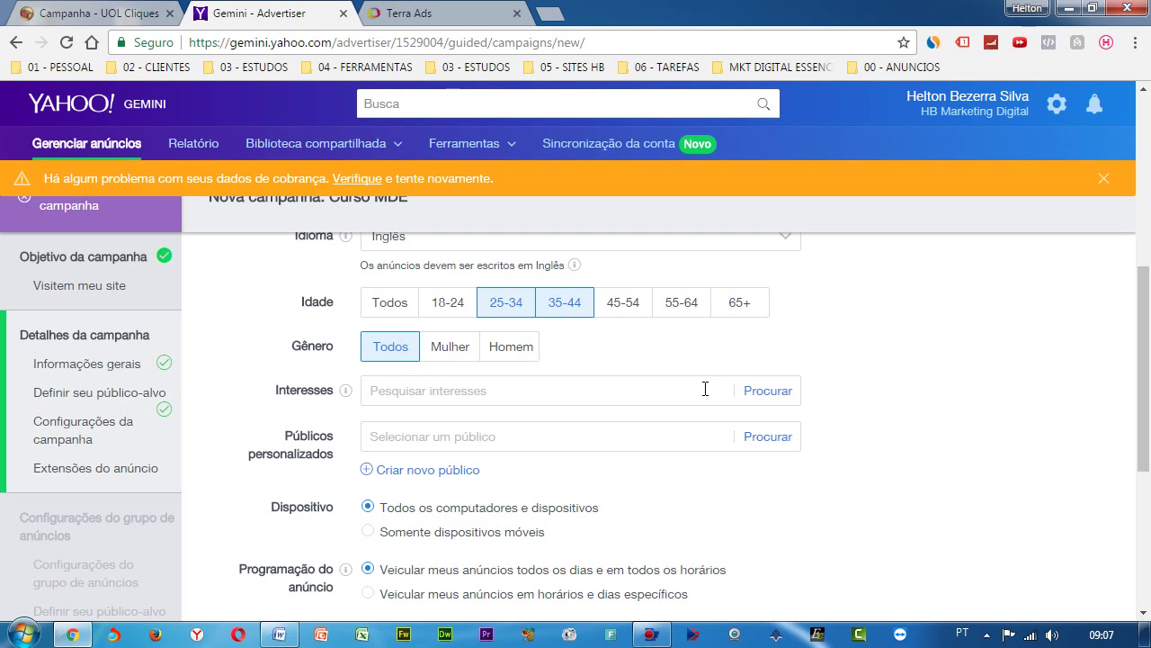
- Search the audience interests for "marketing"
{"action": "left_click", "coordinate": [659, 390]}
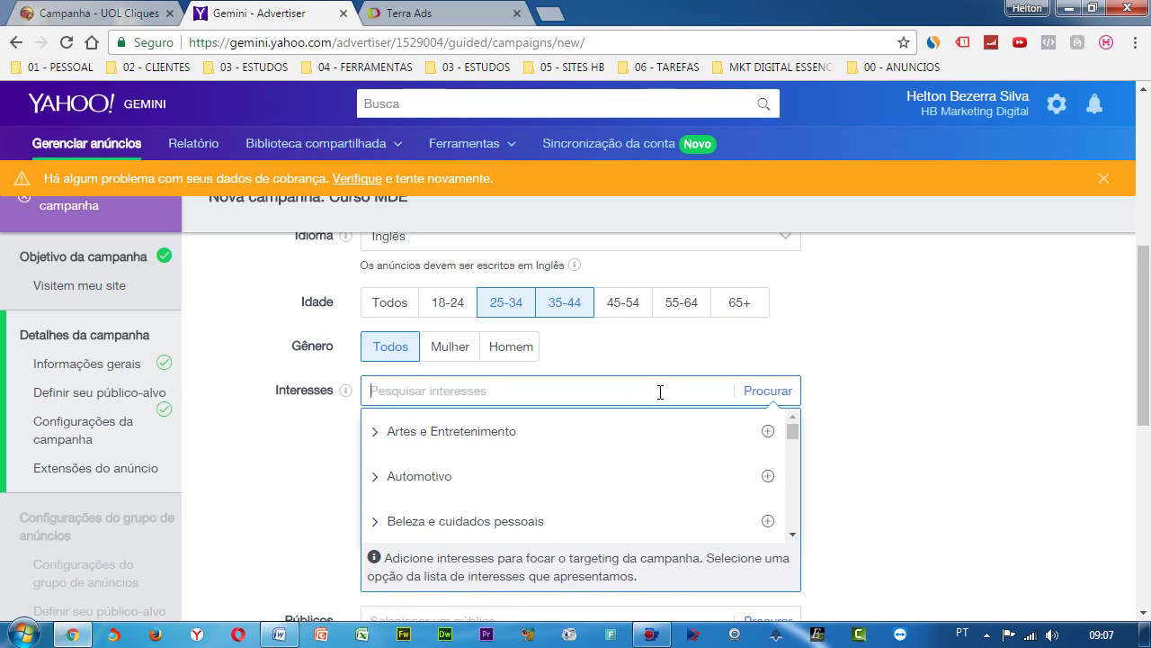
{"action": "type", "text": "marketi"}
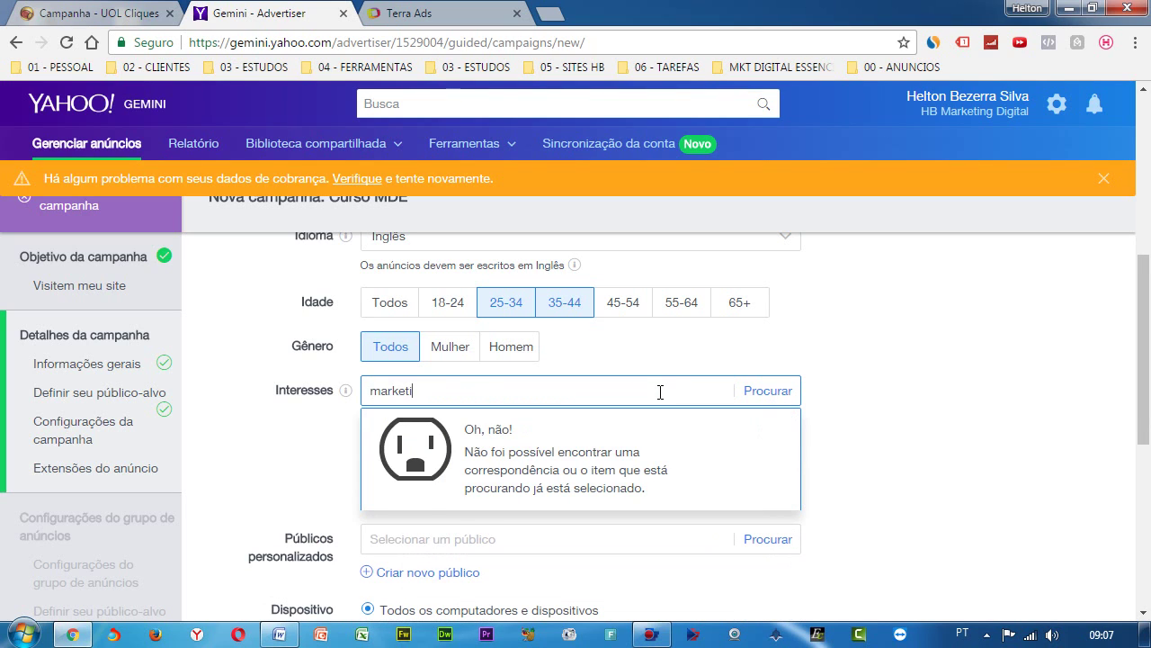
{"action": "type", "text": "ng"}
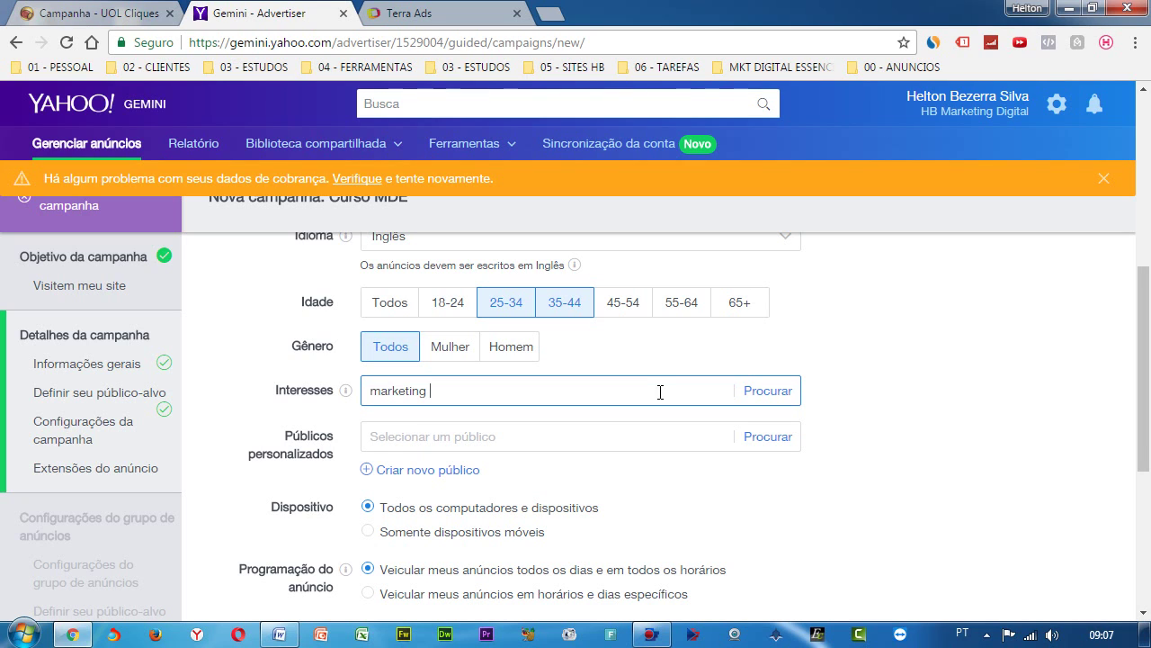
- Browse the list of interest categories and examine the interests under Negócios
{"action": "left_click", "coordinate": [765, 394]}
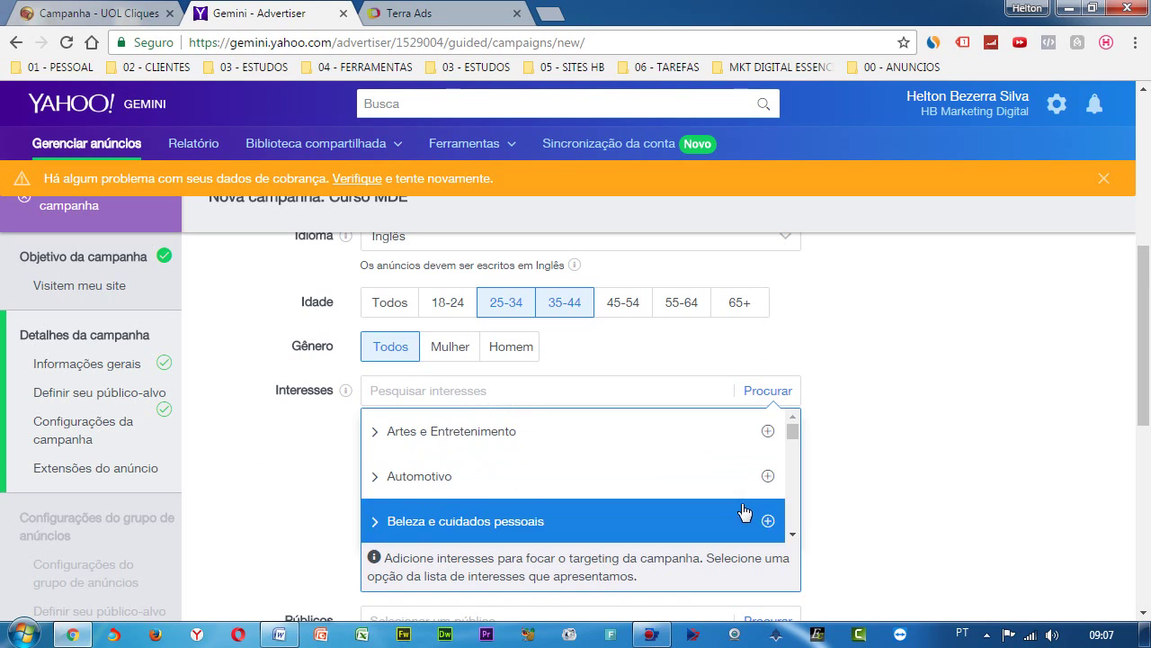
{"action": "left_click", "coordinate": [792, 537]}
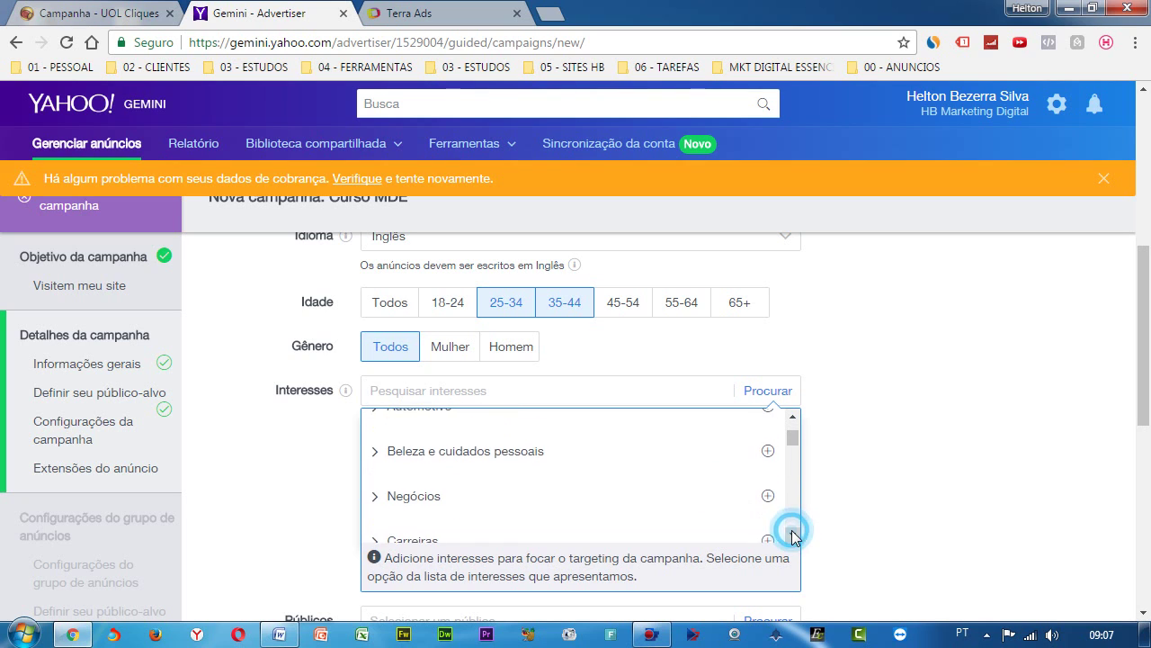
{"action": "left_click", "coordinate": [374, 495]}
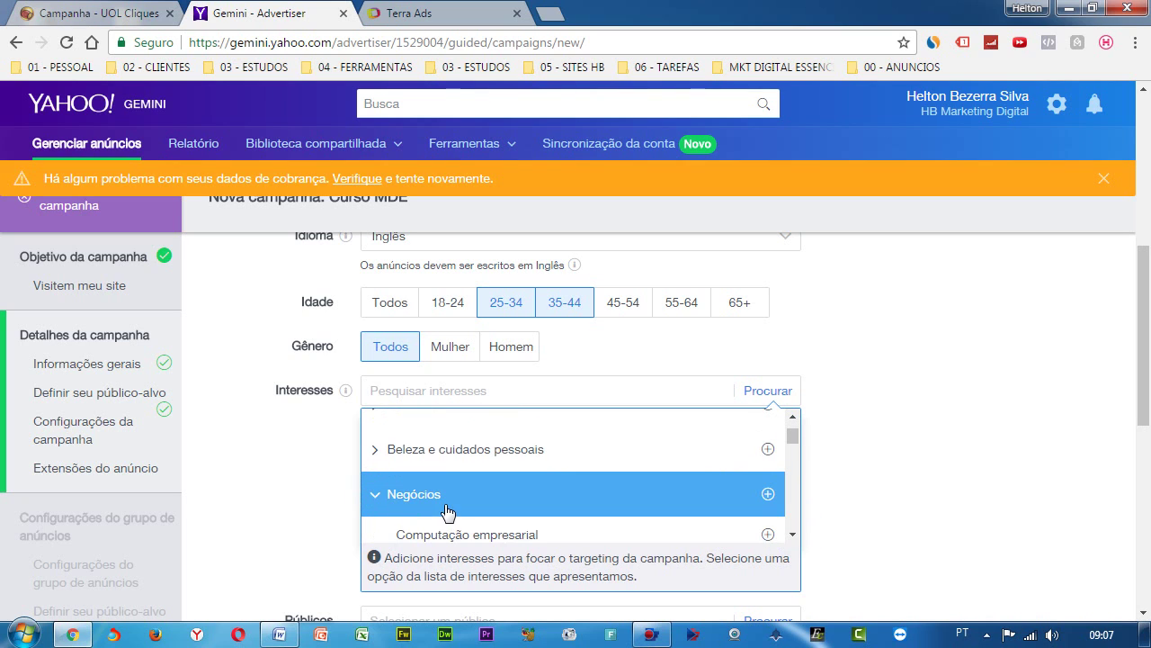
{"action": "scroll", "coordinate": [540, 513], "scroll_direction": "down", "scroll_amount": 1}
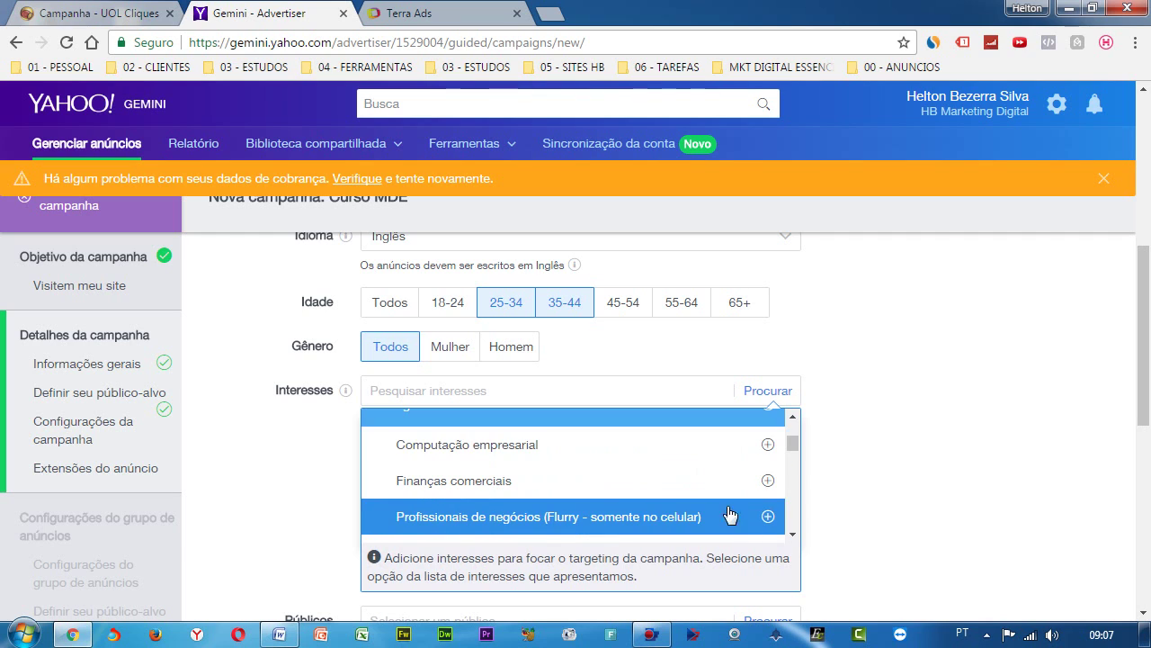
{"action": "left_click", "coordinate": [791, 536]}
{"action": "left_click", "coordinate": [791, 537]}
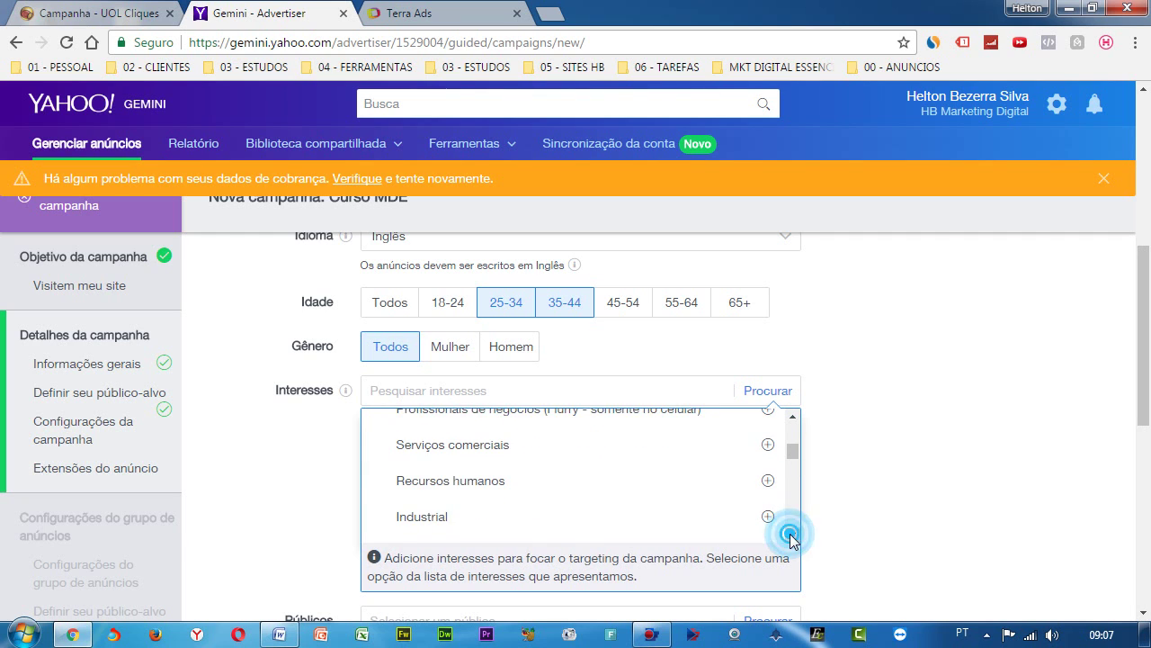
{"action": "left_click", "coordinate": [791, 537]}
{"action": "left_click", "coordinate": [791, 537]}
- Add Treinamento de carreira from the Educação category to the audience interests
{"action": "left_click", "coordinate": [791, 537]}
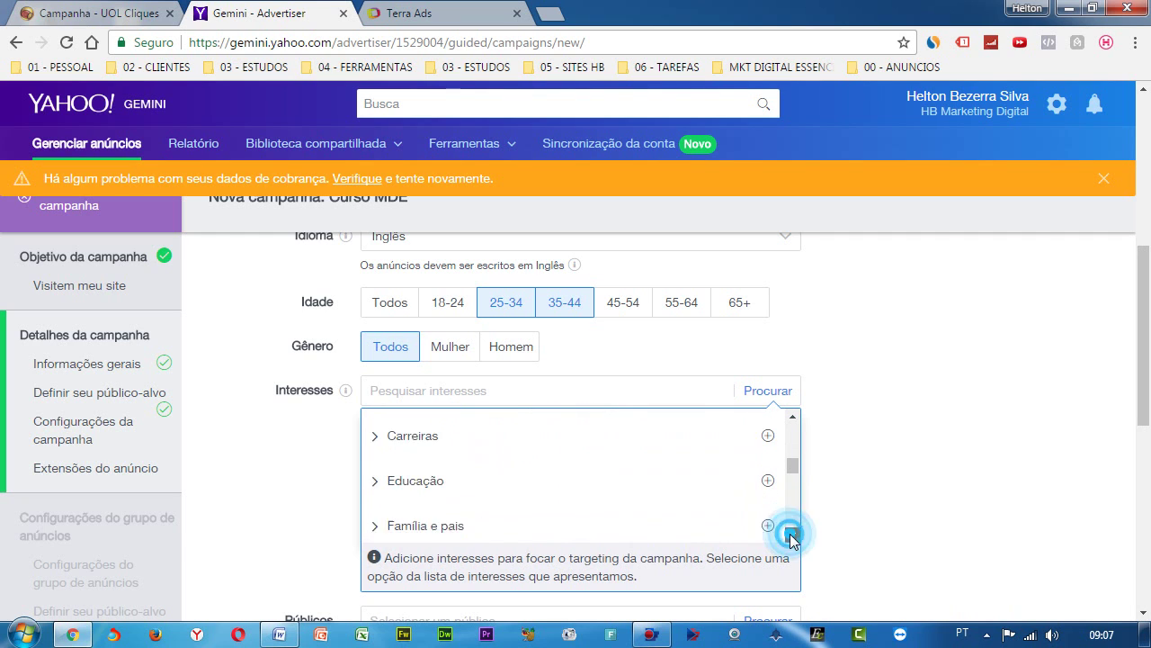
{"action": "left_click", "coordinate": [791, 537]}
{"action": "left_click", "coordinate": [372, 425]}
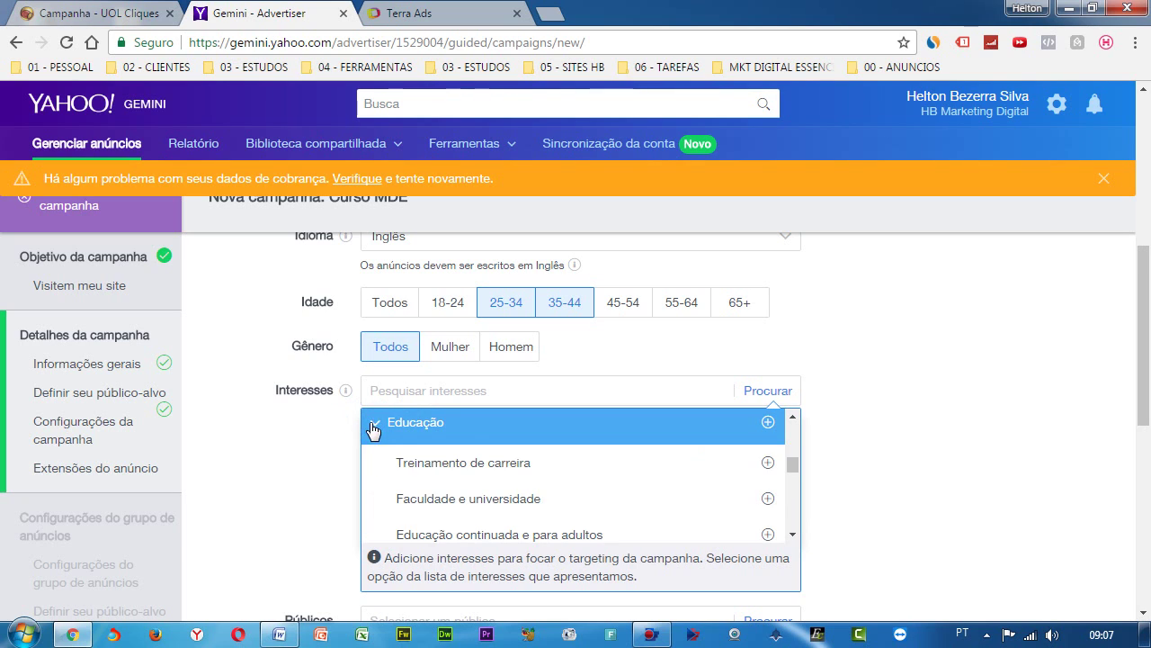
{"action": "left_click", "coordinate": [520, 475]}
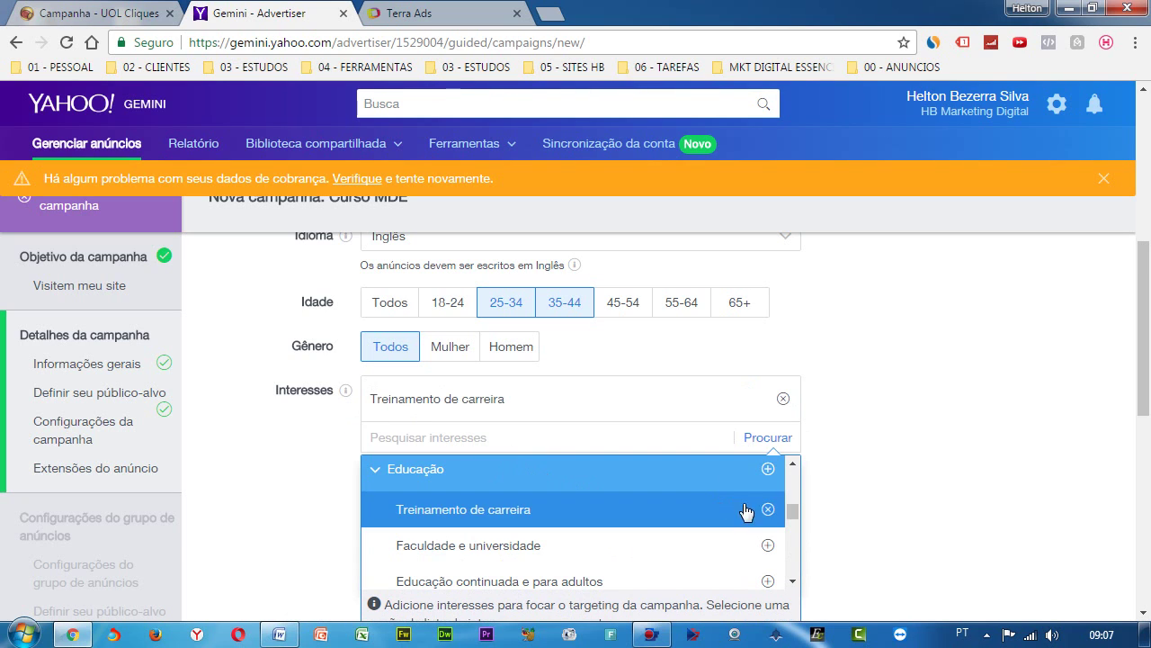
- Look through the remaining interest categories below Educação, as far as Tecnologia e computação and Viagem
{"action": "scroll", "coordinate": [848, 545], "scroll_direction": "down", "scroll_amount": 2}
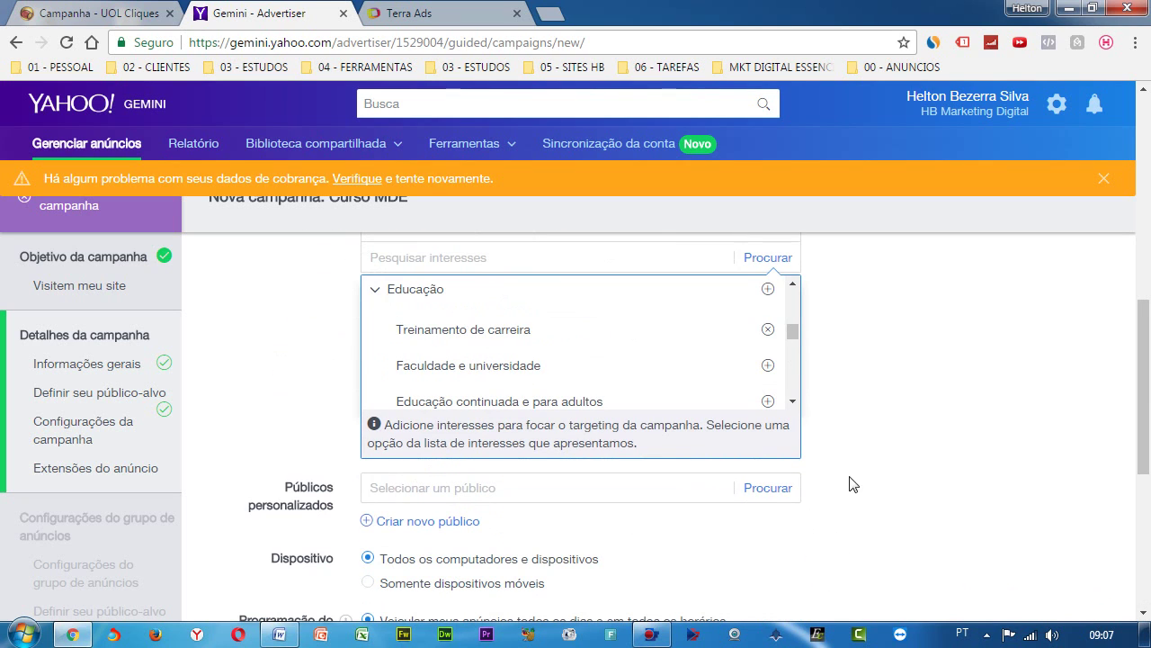
{"action": "left_click", "coordinate": [798, 405]}
{"action": "left_click", "coordinate": [793, 402]}
{"action": "left_click", "coordinate": [794, 402]}
{"action": "left_click", "coordinate": [793, 402]}
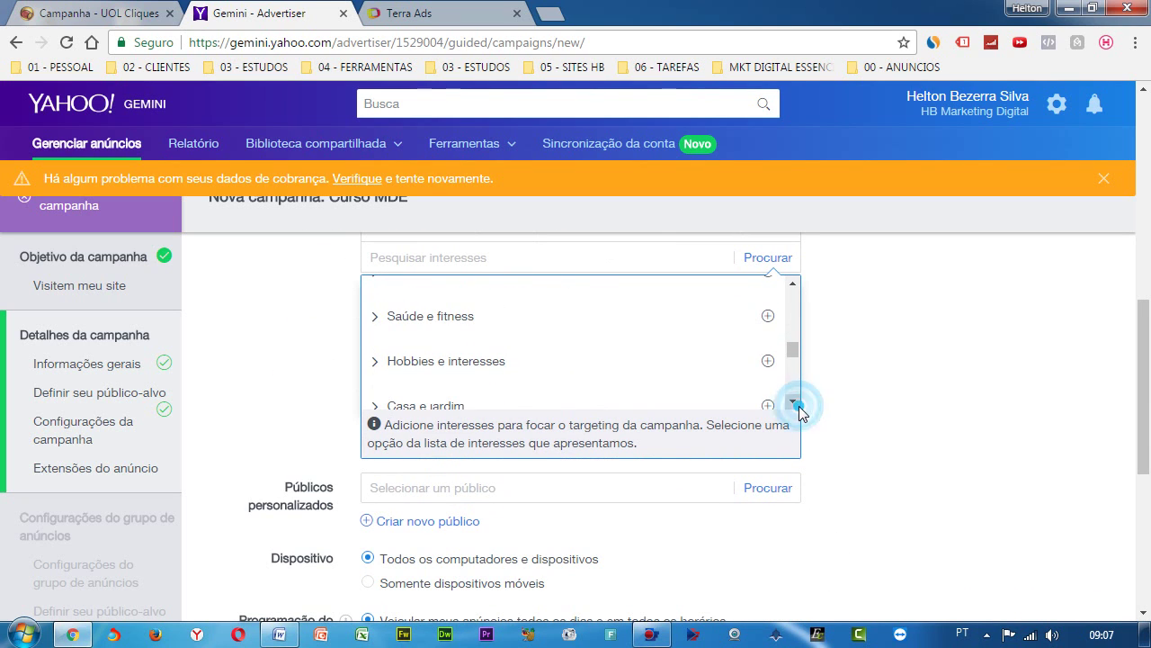
{"action": "left_click", "coordinate": [798, 405]}
{"action": "left_click", "coordinate": [798, 405]}
{"action": "left_click", "coordinate": [798, 405]}
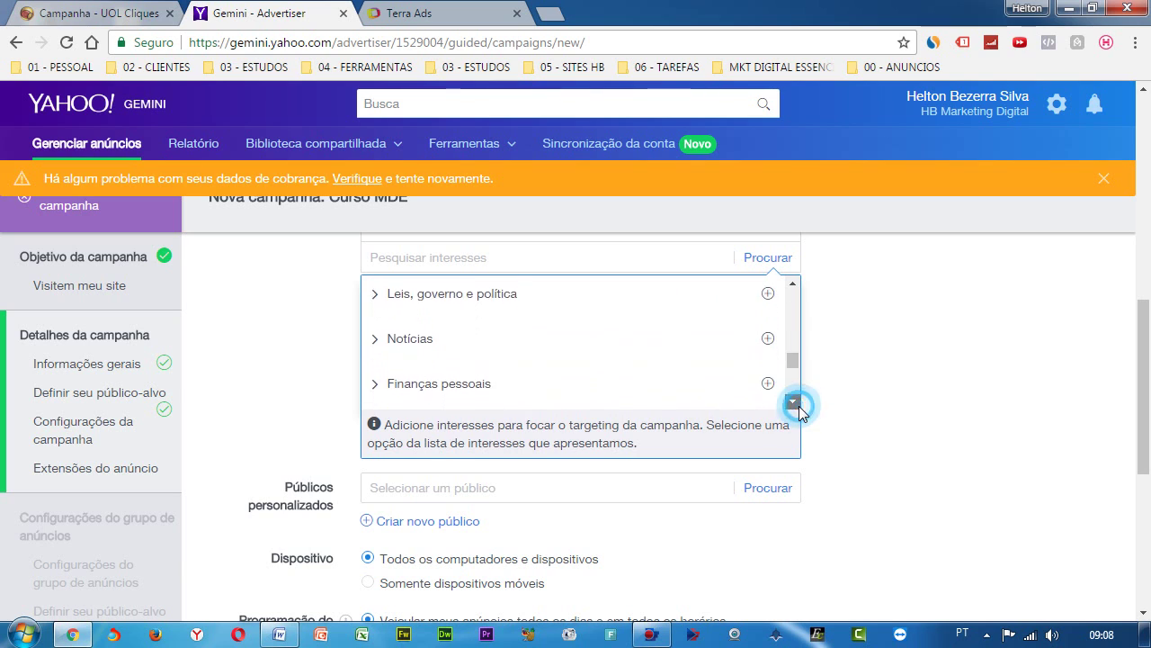
{"action": "left_click", "coordinate": [798, 405]}
{"action": "left_click", "coordinate": [793, 402]}
{"action": "left_click", "coordinate": [793, 402]}
{"action": "left_click", "coordinate": [794, 402]}
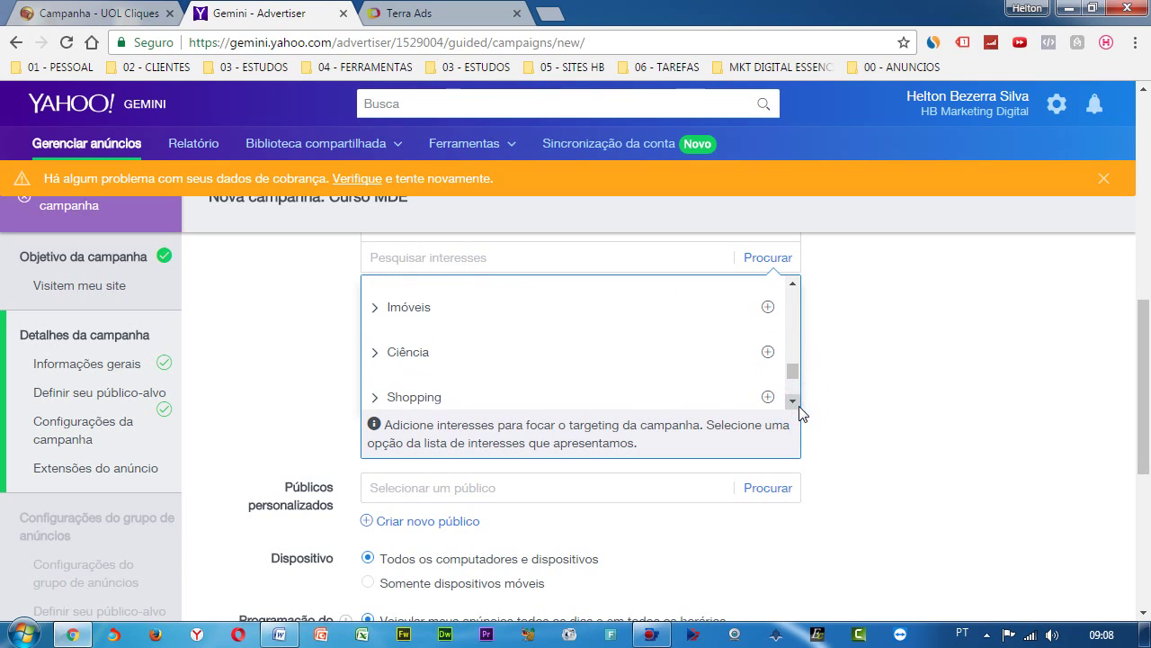
{"action": "left_click", "coordinate": [793, 402]}
{"action": "left_click", "coordinate": [795, 403]}
{"action": "left_click", "coordinate": [795, 403]}
{"action": "left_click", "coordinate": [796, 403]}
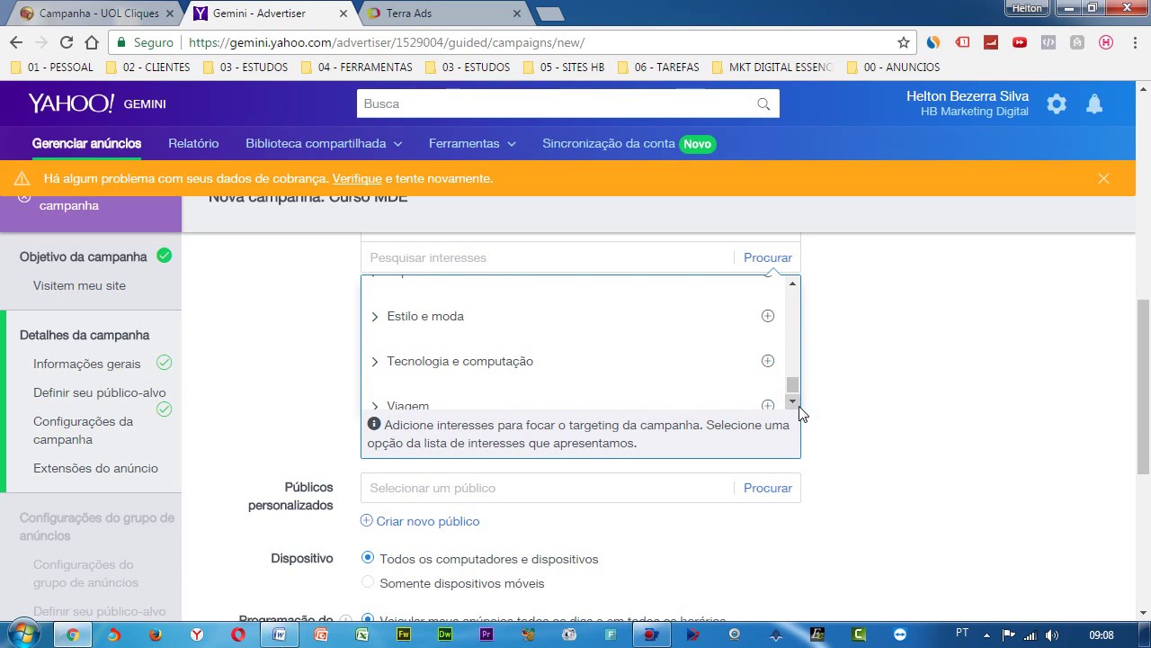
{"action": "left_click", "coordinate": [795, 403]}
- Add Tecnologia de internet from the Tecnologia e computação category to the audience interests
{"action": "left_click", "coordinate": [378, 342]}
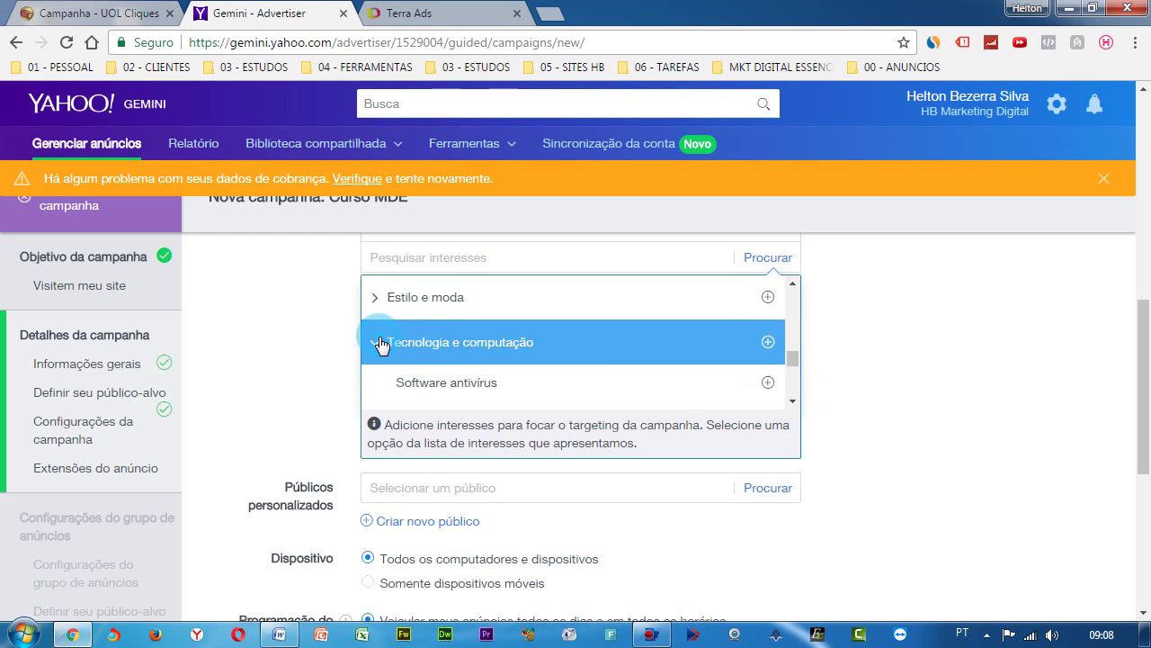
{"action": "left_click", "coordinate": [792, 402]}
{"action": "left_click", "coordinate": [793, 401]}
{"action": "left_click", "coordinate": [792, 401]}
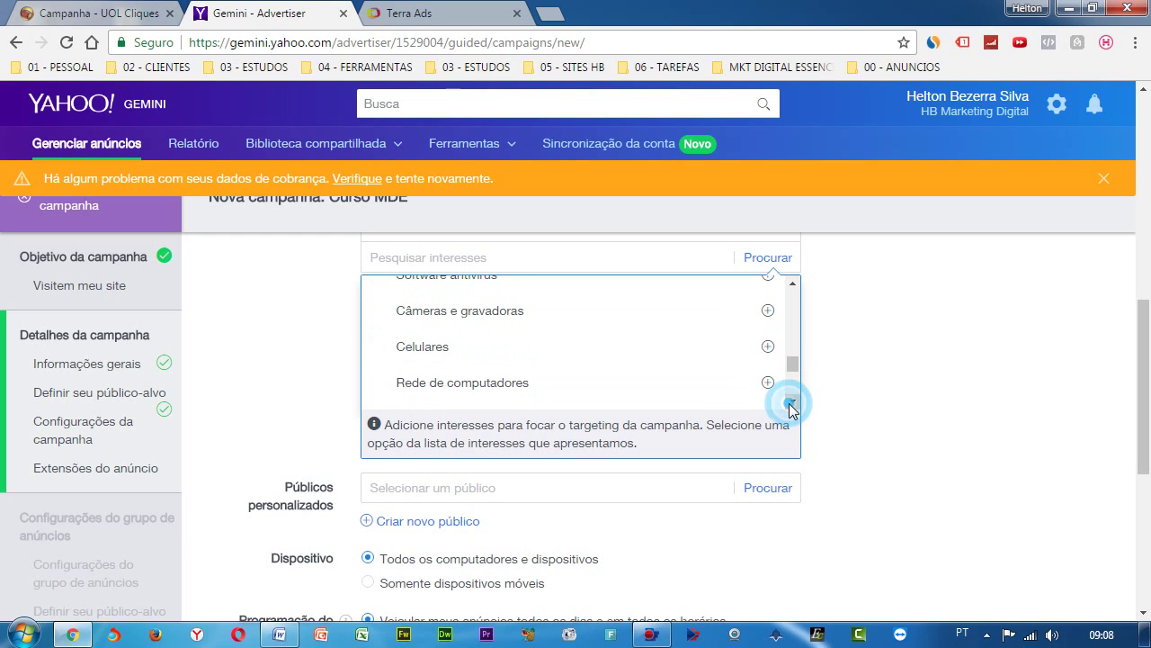
{"action": "left_click", "coordinate": [792, 401]}
{"action": "left_click", "coordinate": [793, 401]}
{"action": "left_click", "coordinate": [792, 401]}
{"action": "left_click", "coordinate": [793, 401]}
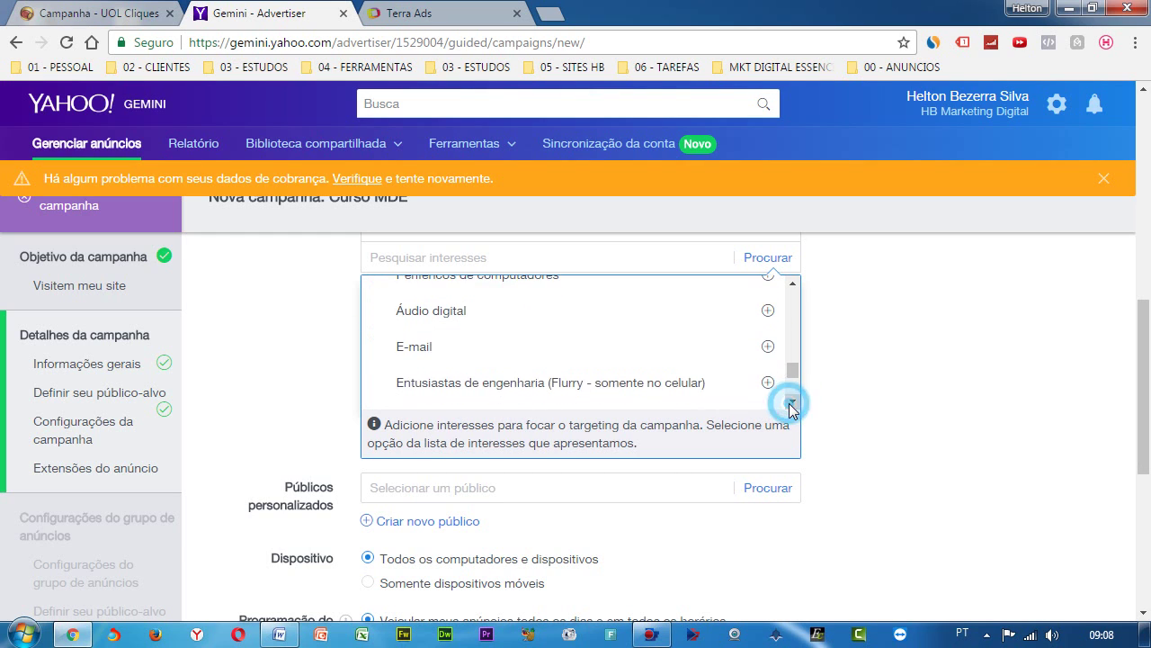
{"action": "left_click", "coordinate": [793, 401]}
{"action": "left_click", "coordinate": [793, 402]}
{"action": "left_click", "coordinate": [792, 401]}
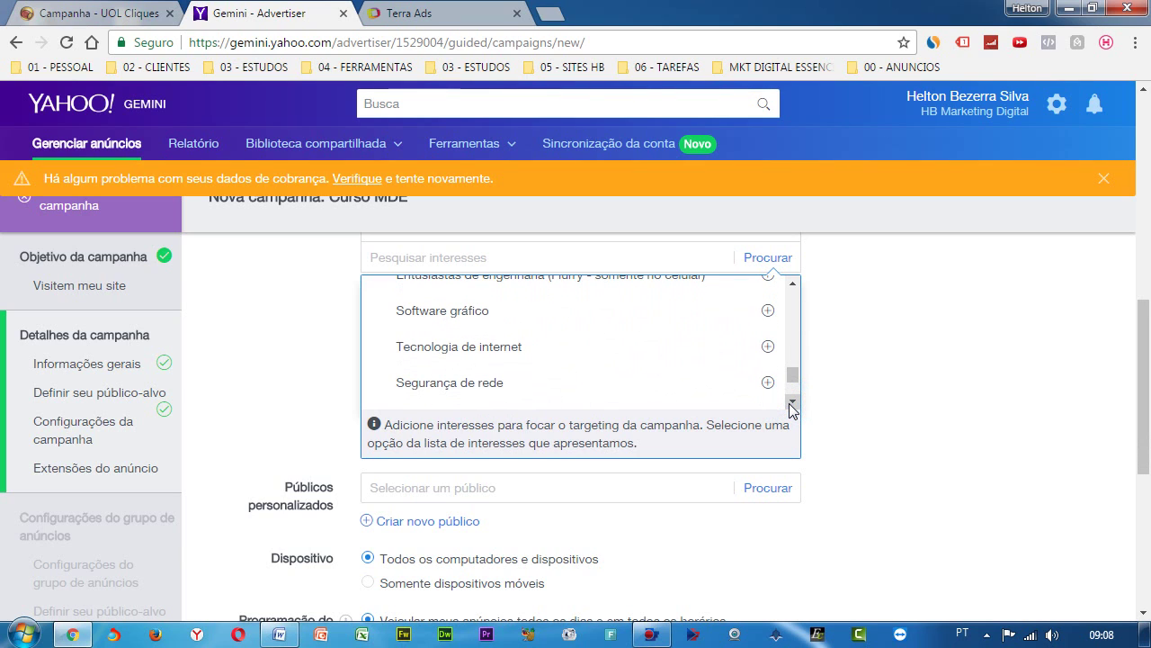
{"action": "left_click", "coordinate": [790, 402]}
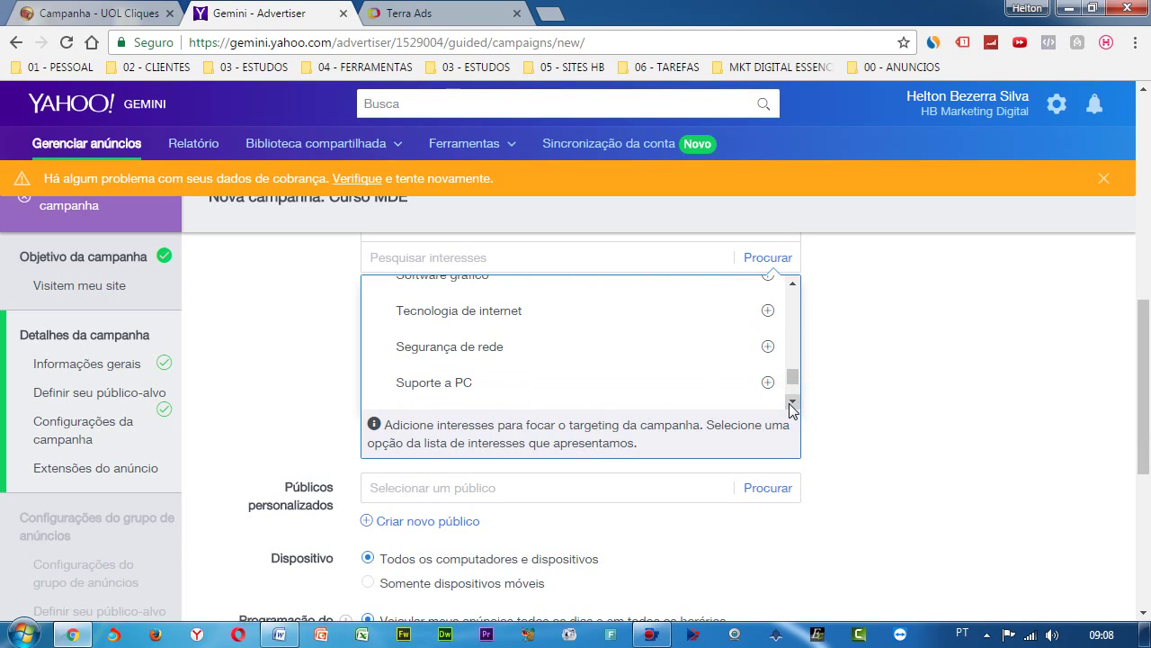
{"action": "left_click", "coordinate": [790, 402]}
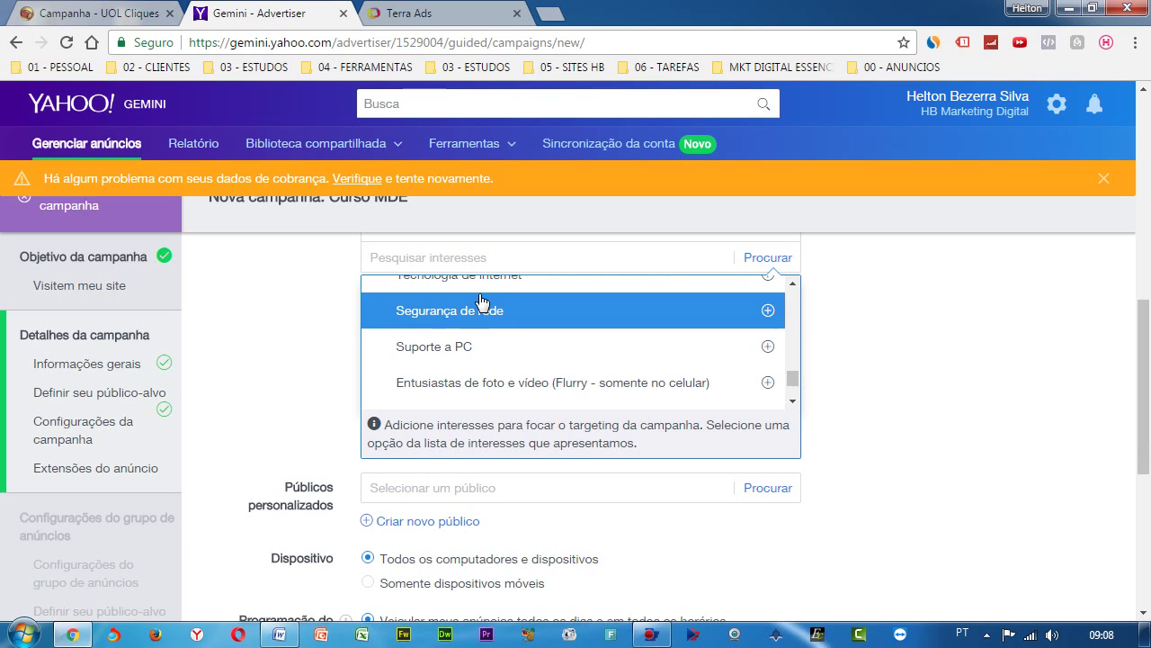
{"action": "left_click", "coordinate": [792, 283]}
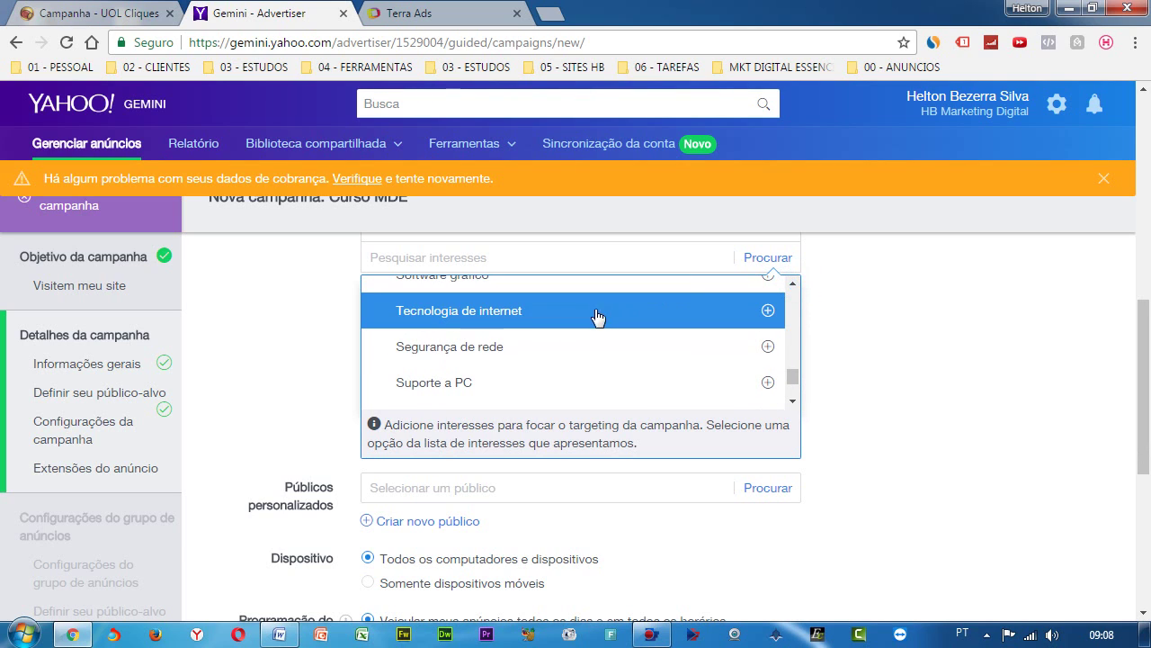
{"action": "left_click", "coordinate": [546, 314]}
{"action": "left_click", "coordinate": [870, 357]}
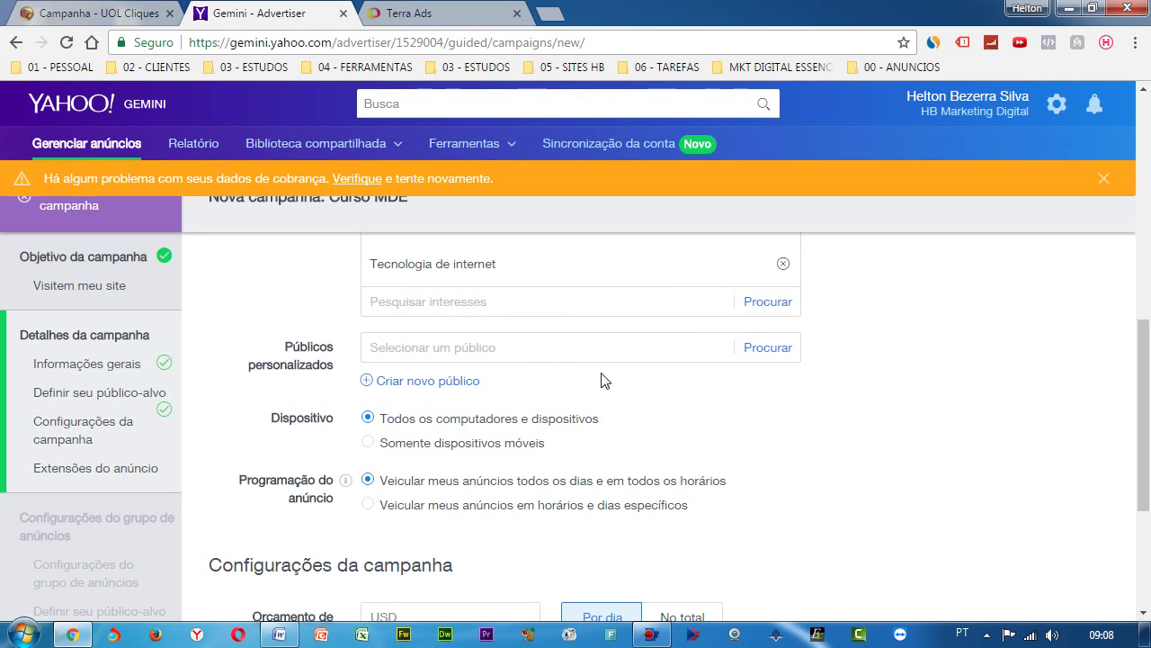
{"action": "scroll", "coordinate": [612, 385], "scroll_direction": "up", "scroll_amount": 2}
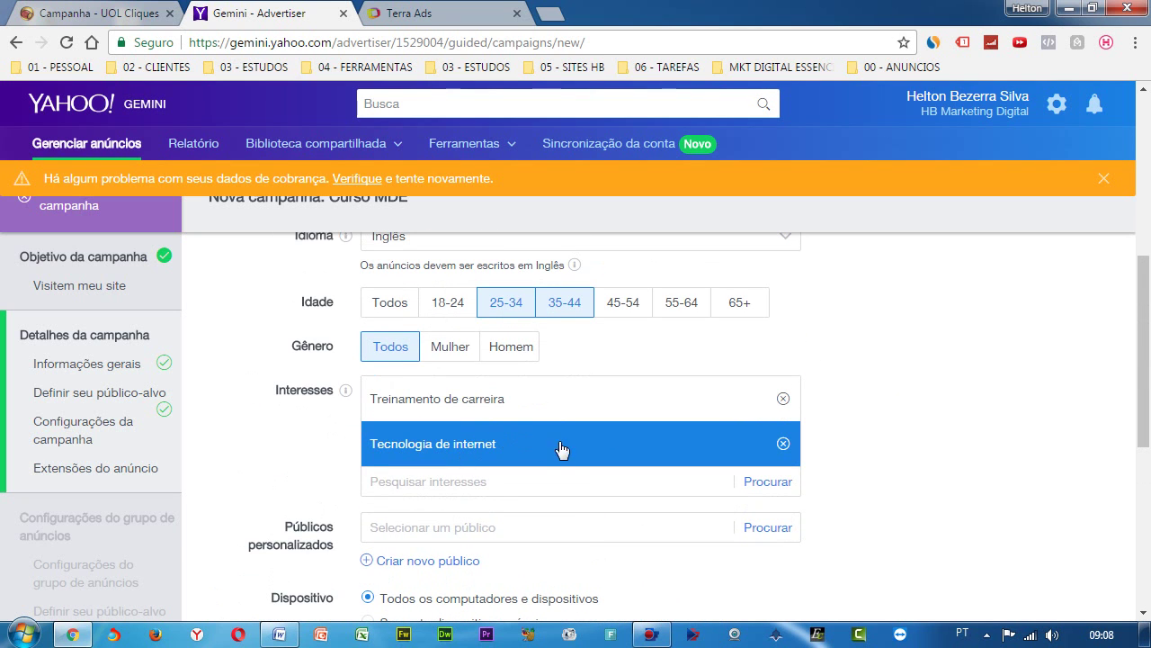
- Check which custom audiences are available for the campaign
{"action": "scroll", "coordinate": [560, 450], "scroll_direction": "down", "scroll_amount": 3}
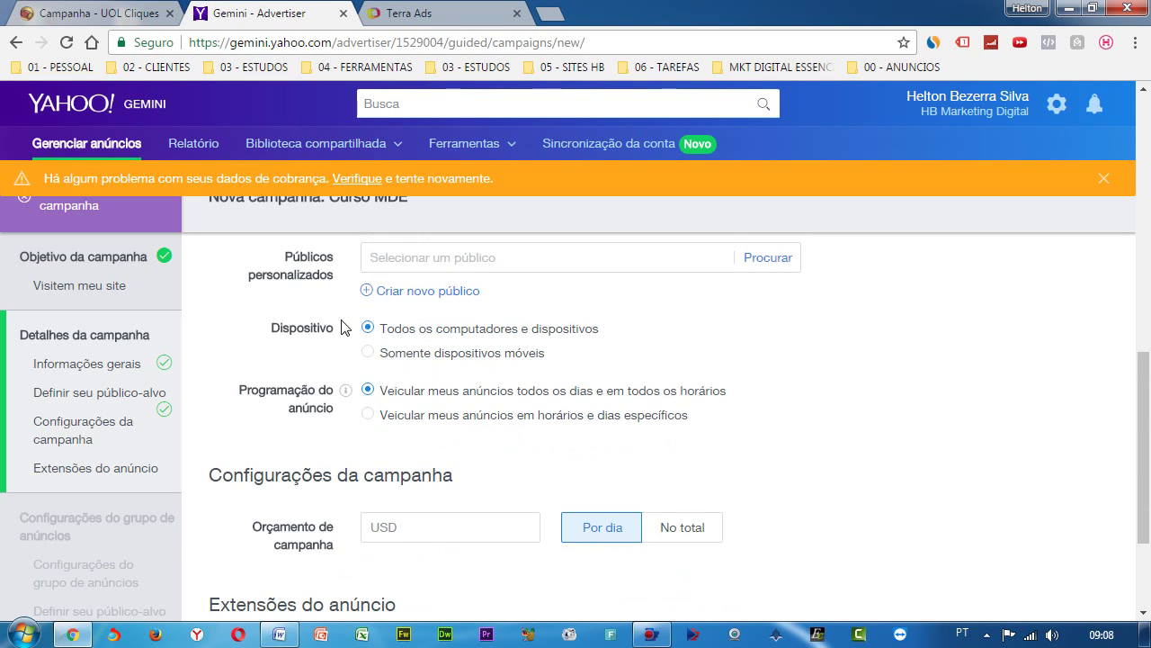
{"action": "scroll", "coordinate": [340, 327], "scroll_direction": "up", "scroll_amount": 1}
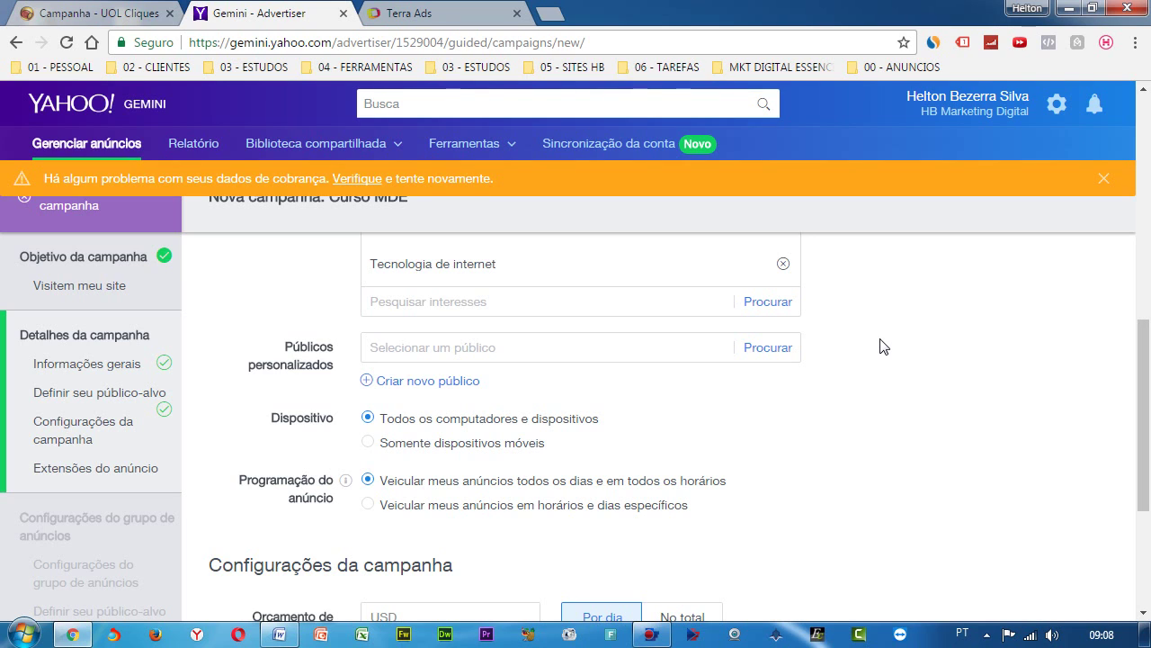
{"action": "left_click", "coordinate": [770, 347]}
{"action": "left_click", "coordinate": [774, 348]}
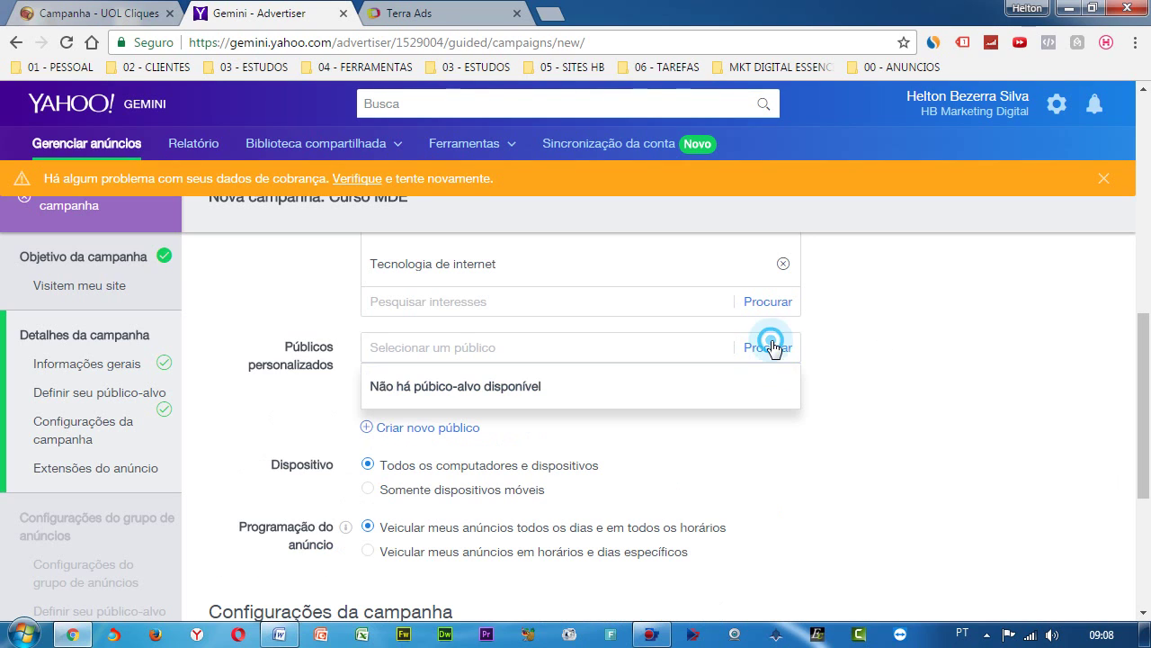
{"action": "double_click", "coordinate": [774, 348]}
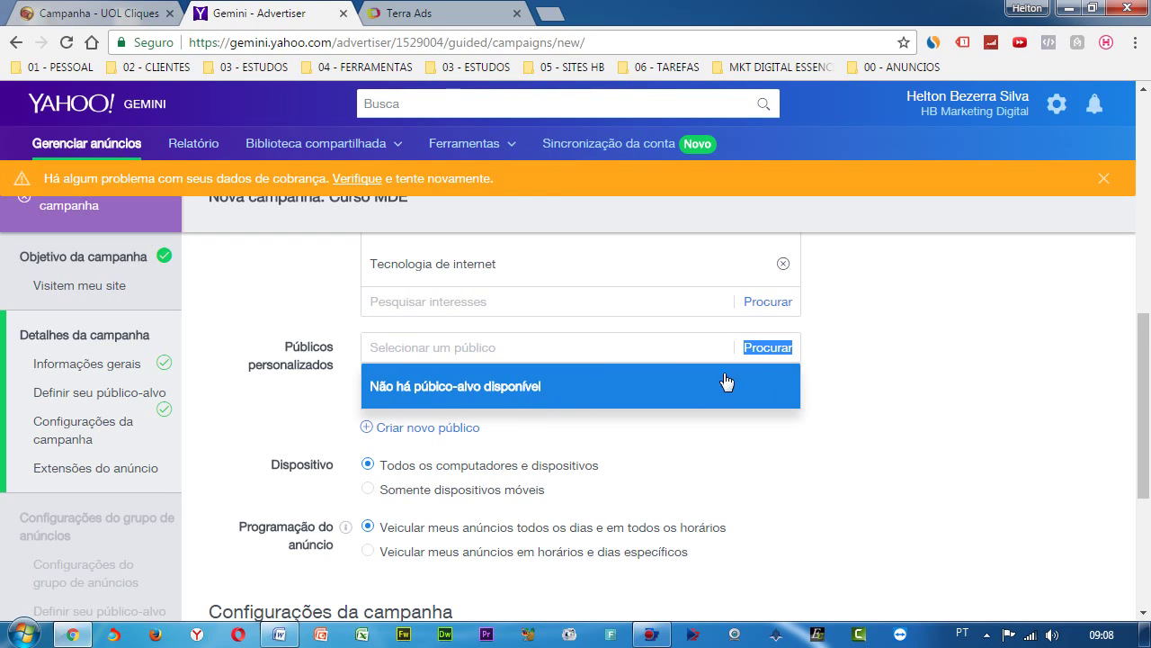
{"action": "left_click", "coordinate": [881, 348]}
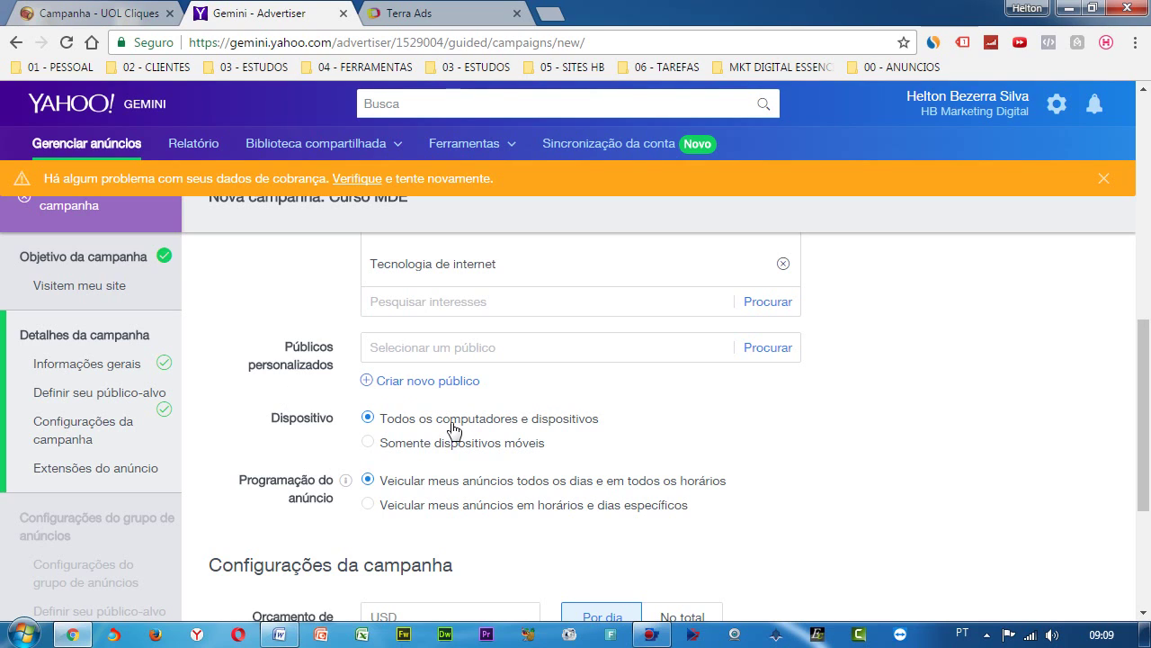
- Switch the device targeting to mobile only and back to all computers and devices, keeping ads scheduled for every day and hour
{"action": "left_click", "coordinate": [522, 447]}
{"action": "left_click", "coordinate": [513, 419]}
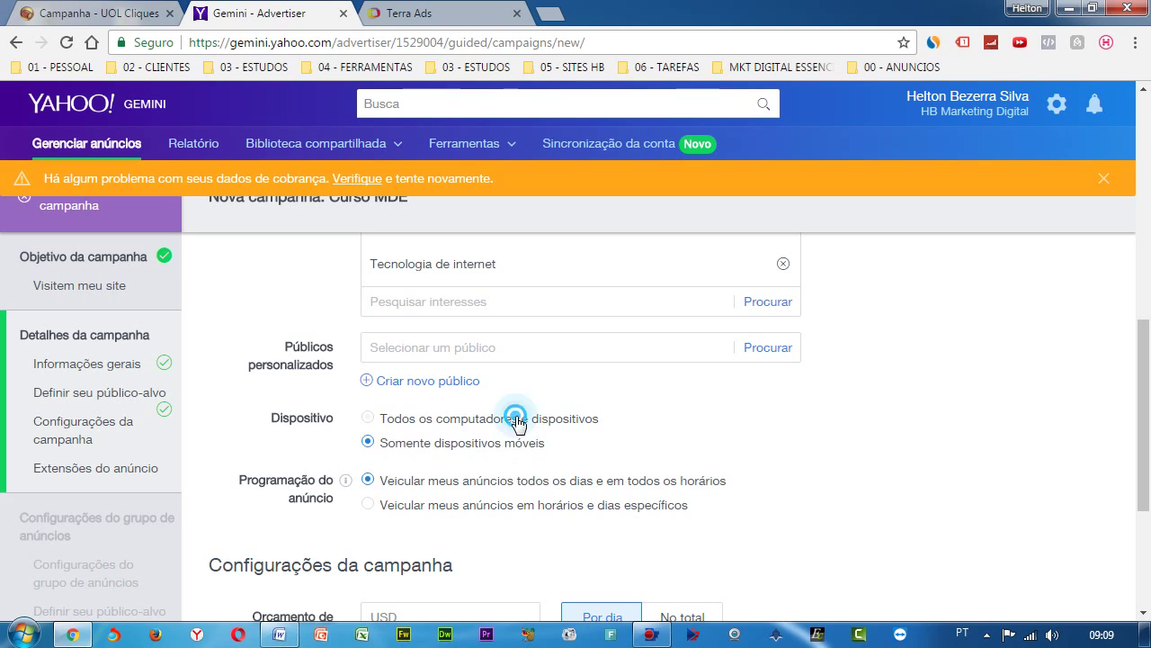
{"action": "left_click", "coordinate": [507, 431]}
{"action": "left_click", "coordinate": [506, 420]}
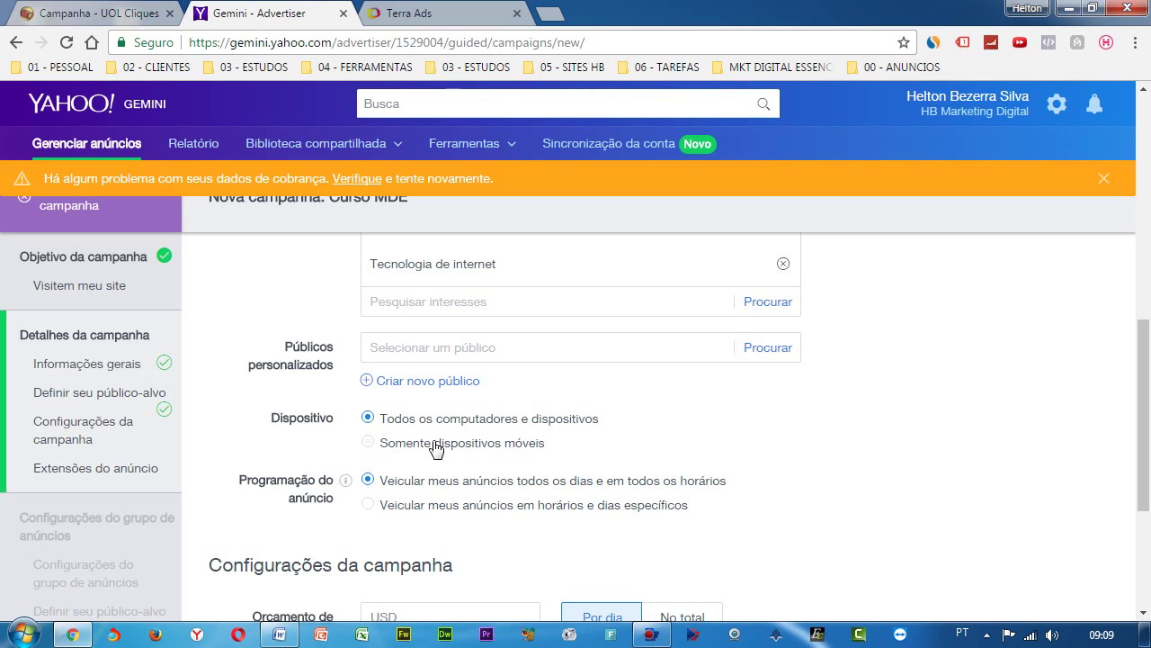
{"action": "scroll", "coordinate": [435, 447], "scroll_direction": "down", "scroll_amount": 2}
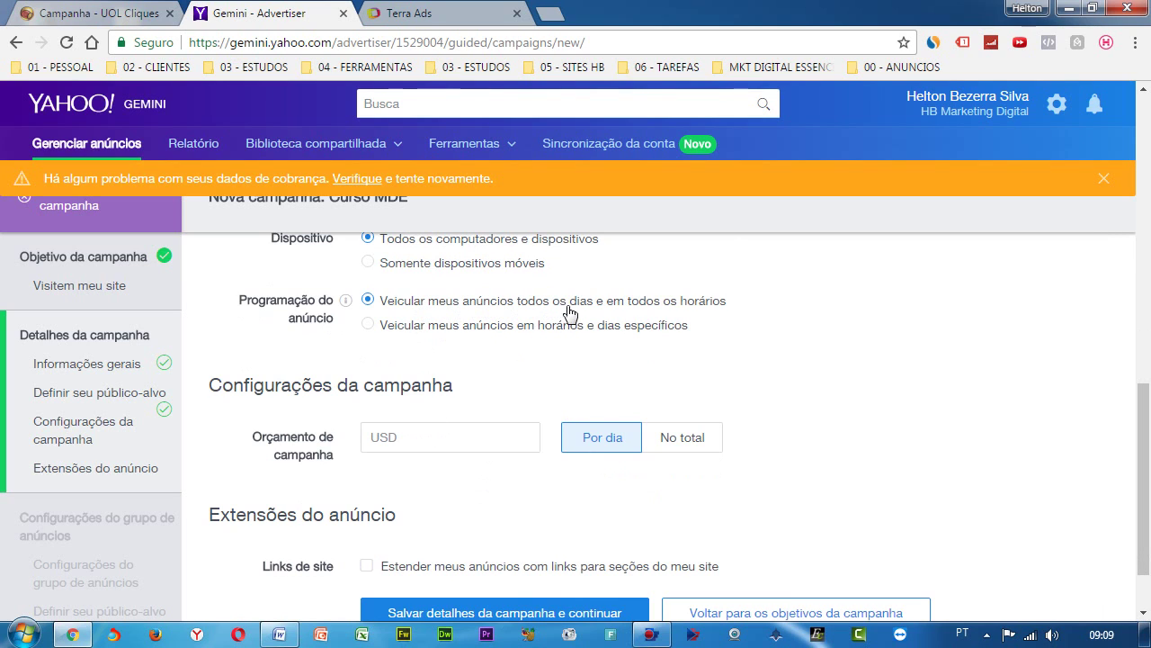
{"action": "left_click", "coordinate": [413, 302]}
- Set the campaign budget to USD 10 in total and consult the UOL Cliques campaign's budget for comparison
{"action": "scroll", "coordinate": [576, 447], "scroll_direction": "down", "scroll_amount": 1}
{"action": "left_click", "coordinate": [683, 364]}
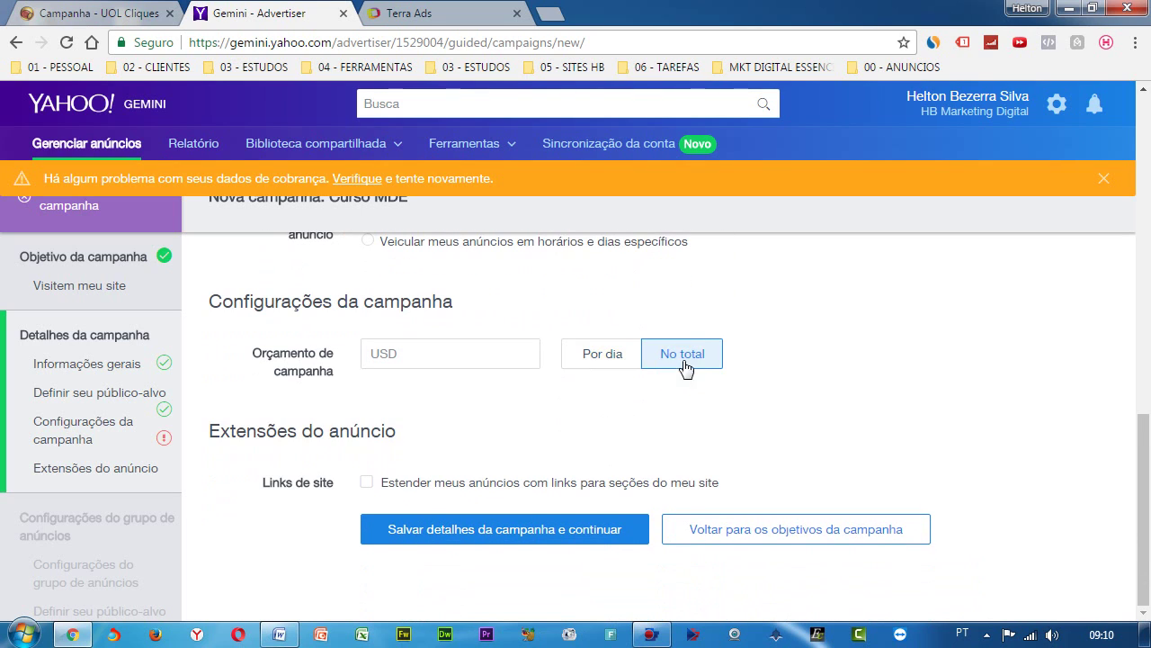
{"action": "left_click", "coordinate": [478, 362]}
{"action": "left_click", "coordinate": [480, 357]}
{"action": "left_click", "coordinate": [388, 353]}
{"action": "left_click", "coordinate": [459, 353]}
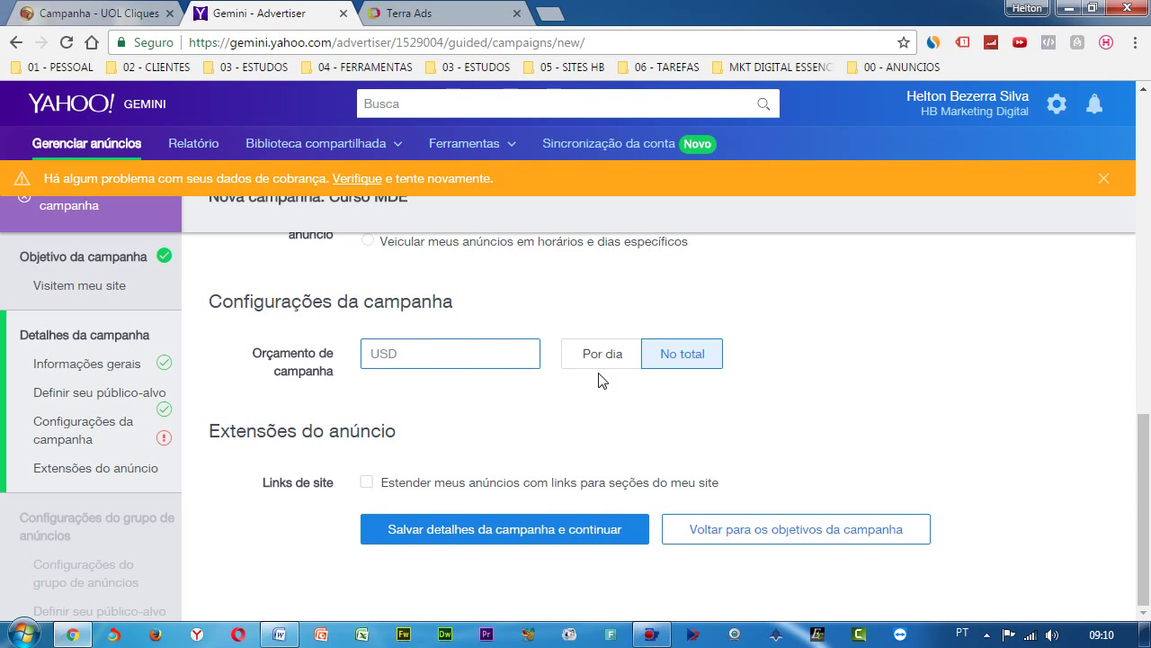
{"action": "type", "text": "10"}
{"action": "left_click", "coordinate": [599, 374]}
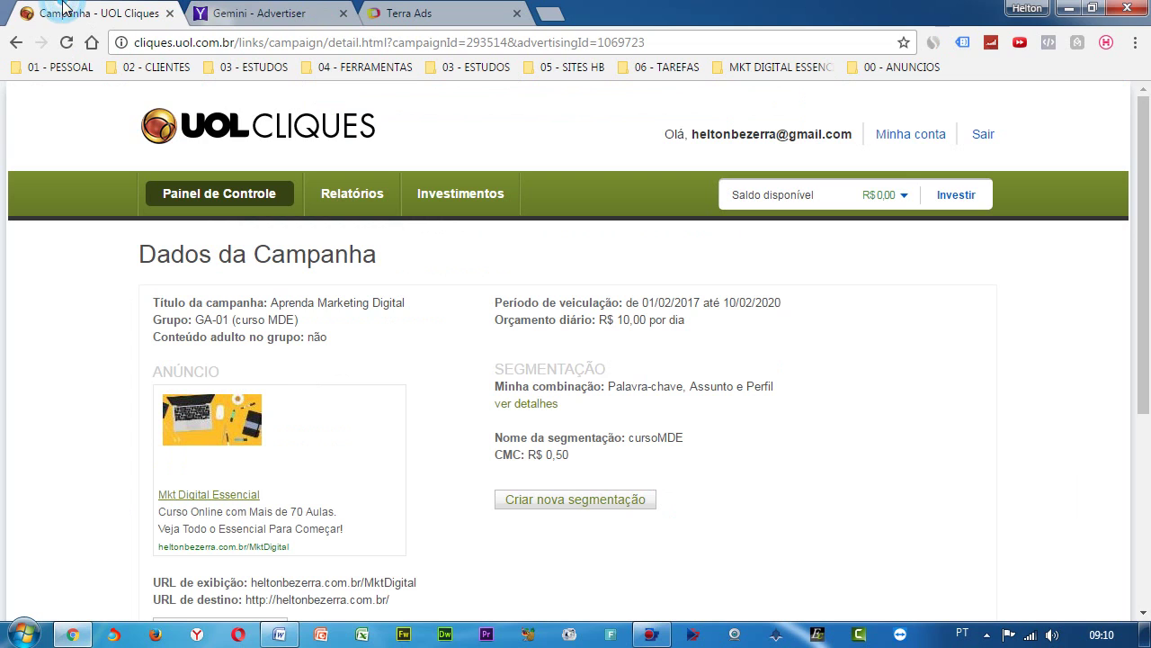
{"action": "left_click", "coordinate": [65, 13]}
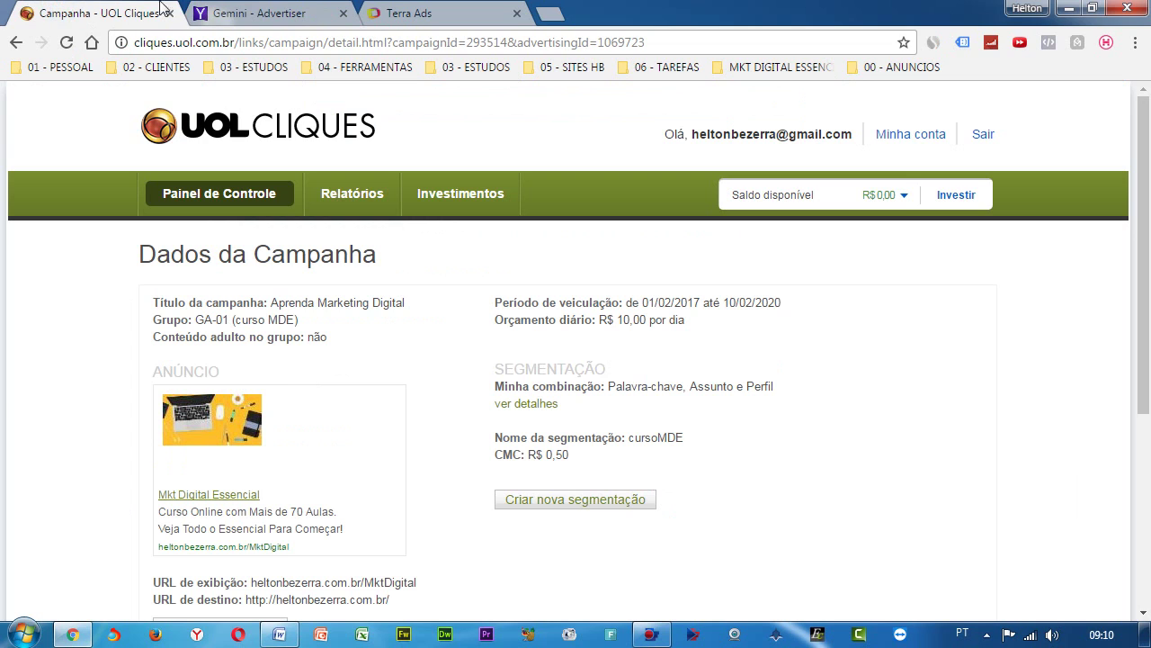
{"action": "left_click", "coordinate": [222, 11]}
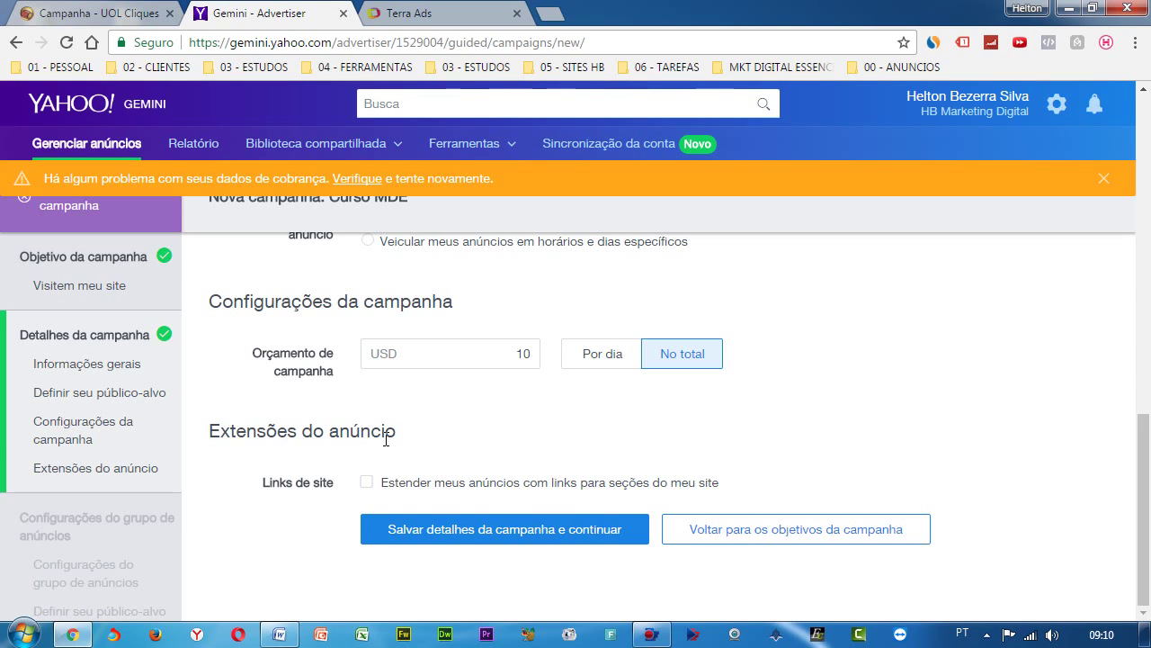
- Enable the ad extension that adds links to sections of the site
{"action": "left_click", "coordinate": [366, 483]}
{"action": "scroll", "coordinate": [366, 488], "scroll_direction": "down", "scroll_amount": 2}
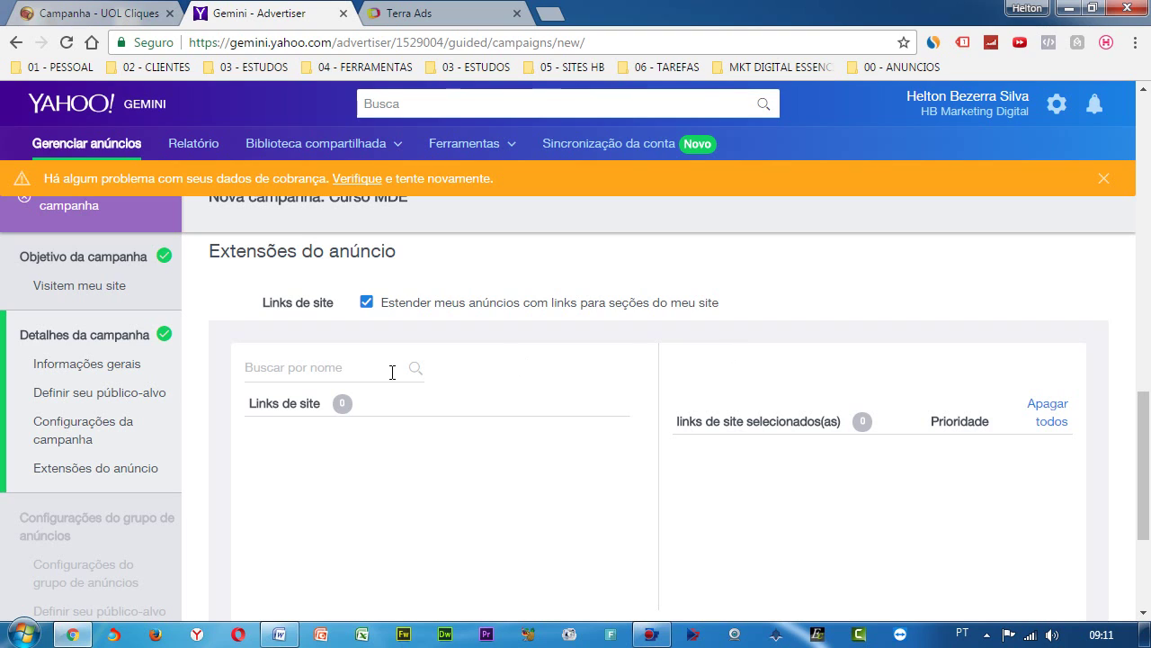
{"action": "scroll", "coordinate": [418, 437], "scroll_direction": "down", "scroll_amount": 5}
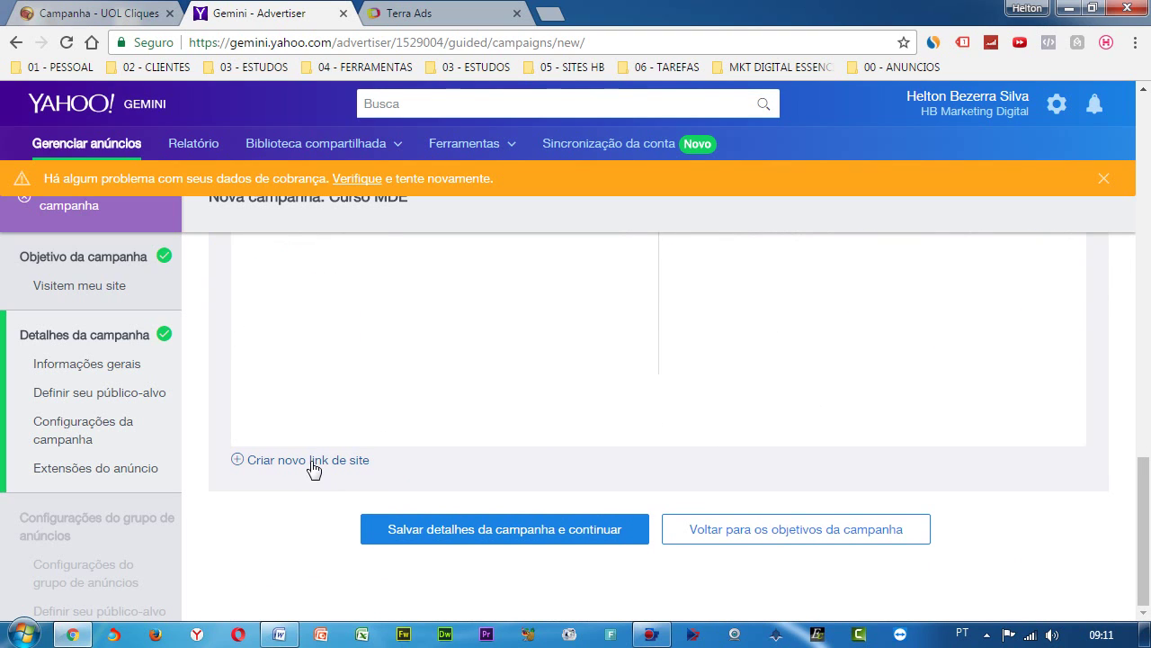
- Open the advertiser's website in a new browser tab and copy the address of its Consultoria Criar Negócio Digital page
{"action": "left_click", "coordinate": [556, 14]}
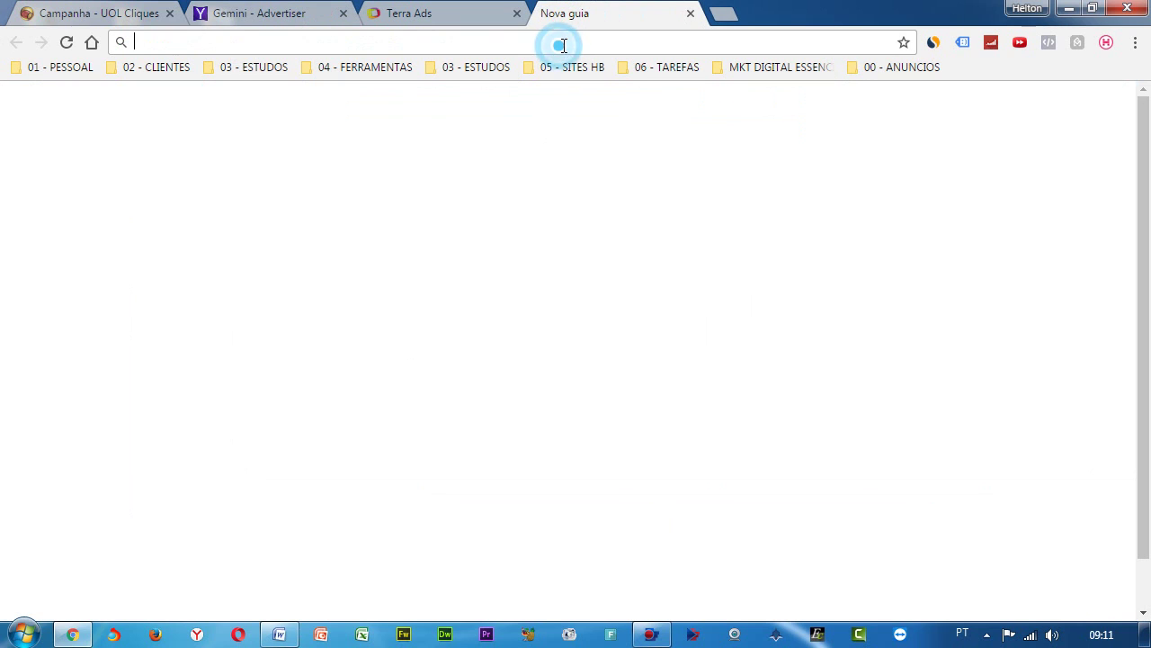
{"action": "type", "text": "he"}
{"action": "key", "text": "Return"}
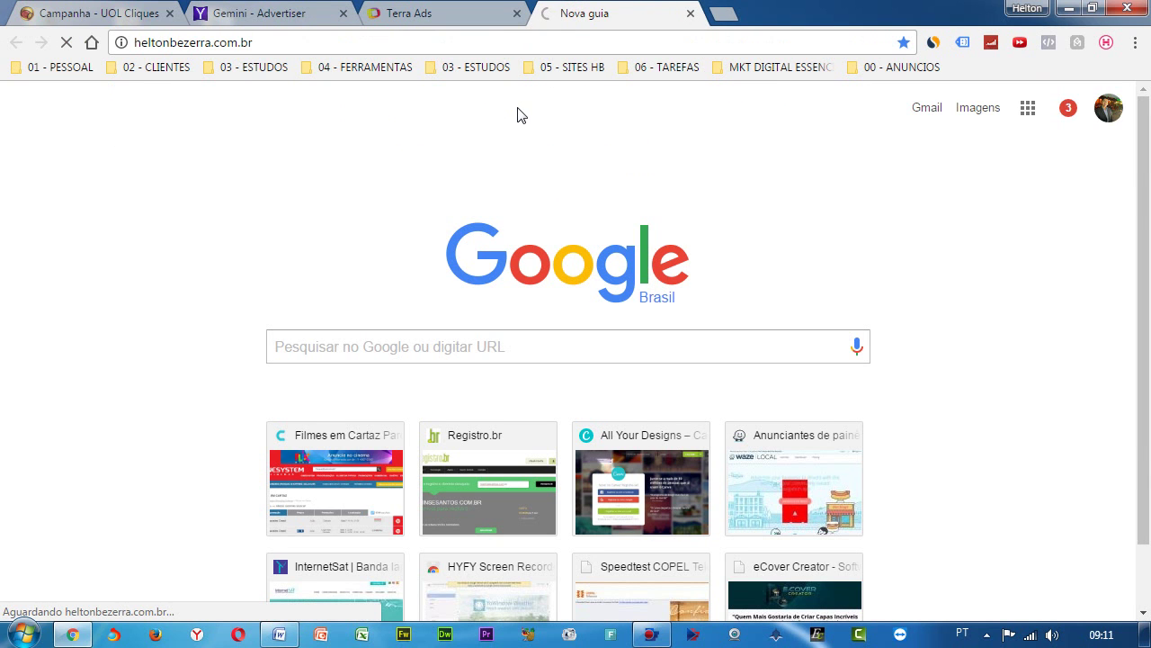
{"action": "mouse_move", "coordinate": [377, 218]}
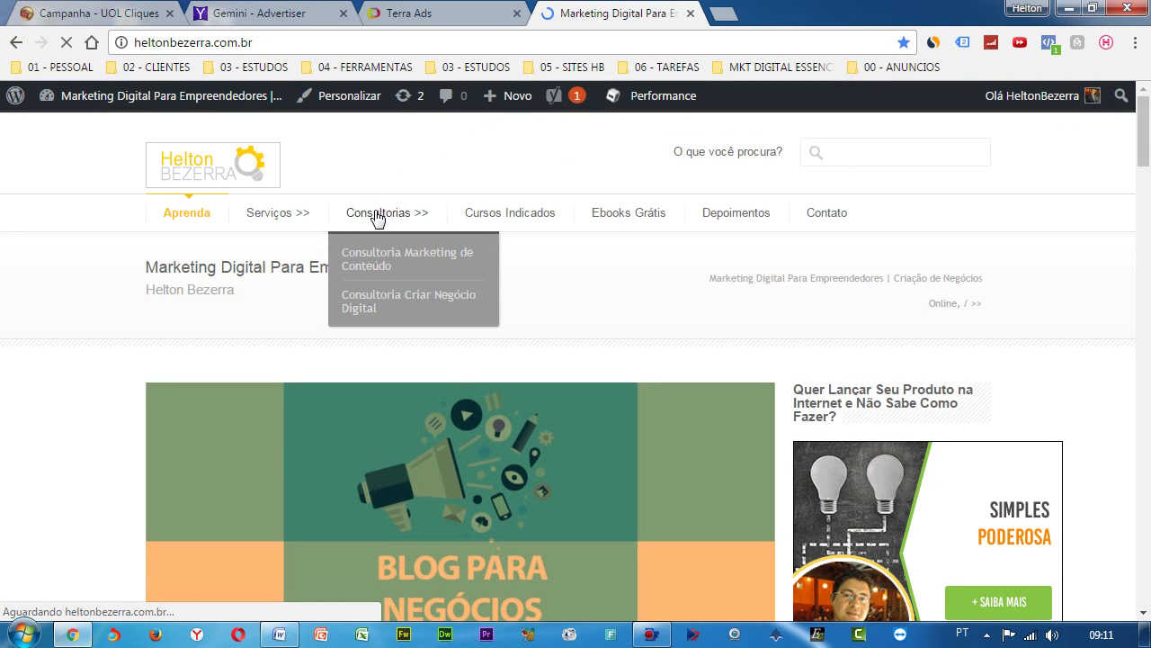
{"action": "left_click", "coordinate": [371, 304]}
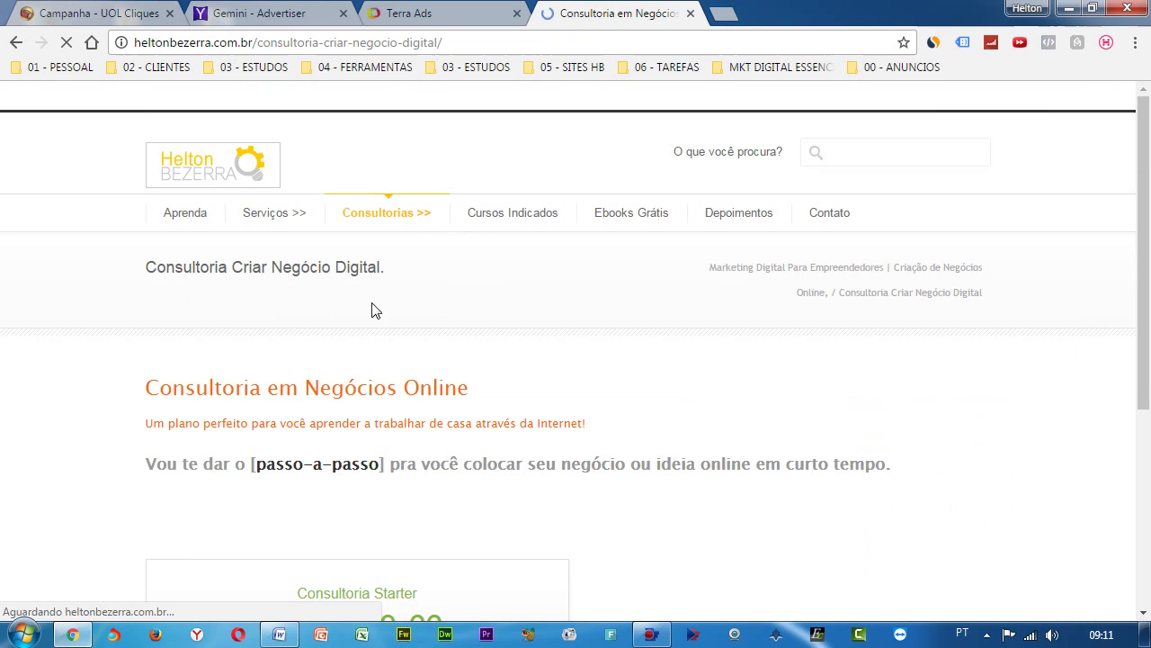
{"action": "left_click", "coordinate": [352, 43]}
{"action": "key", "text": "ctrl+c"}
{"action": "right_click", "coordinate": [364, 43]}
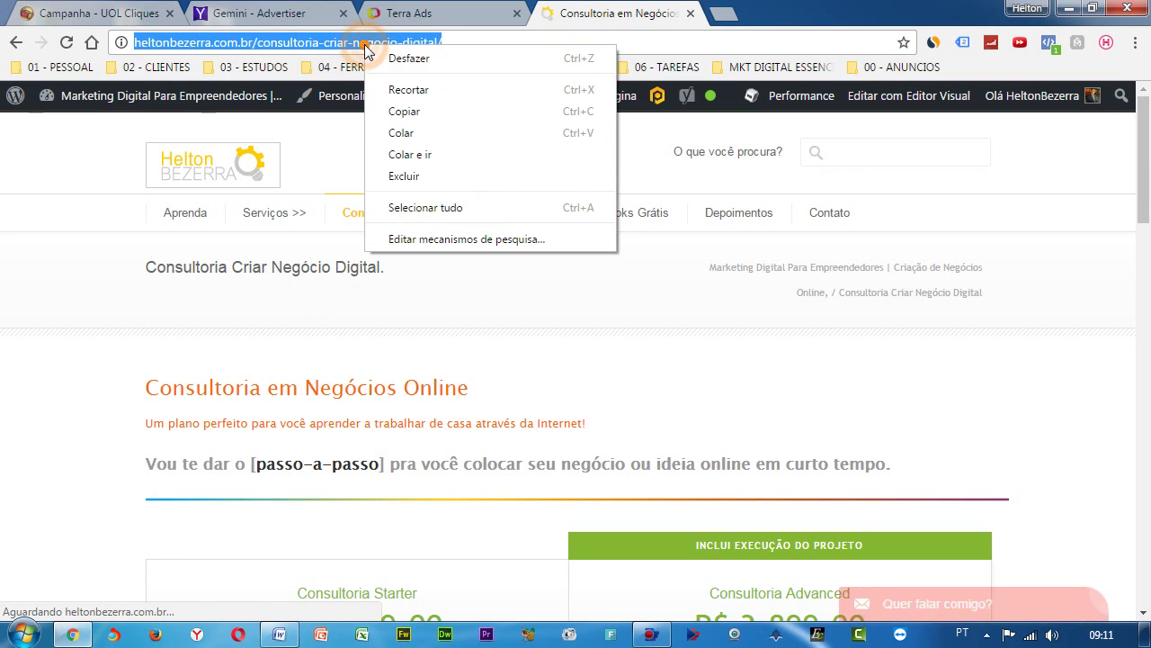
{"action": "left_click", "coordinate": [399, 111]}
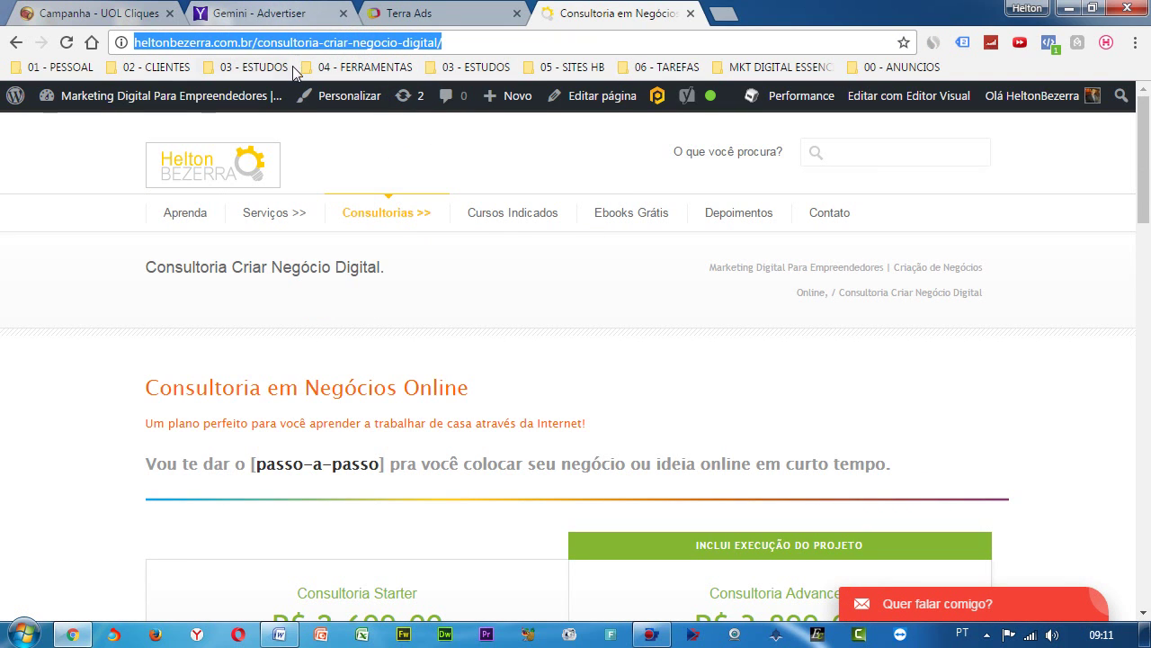
- Start a new site link in Gemini with the text "Consultoria Criar Negócio Digital" and the copied page address as its destination
{"action": "left_click", "coordinate": [306, 14]}
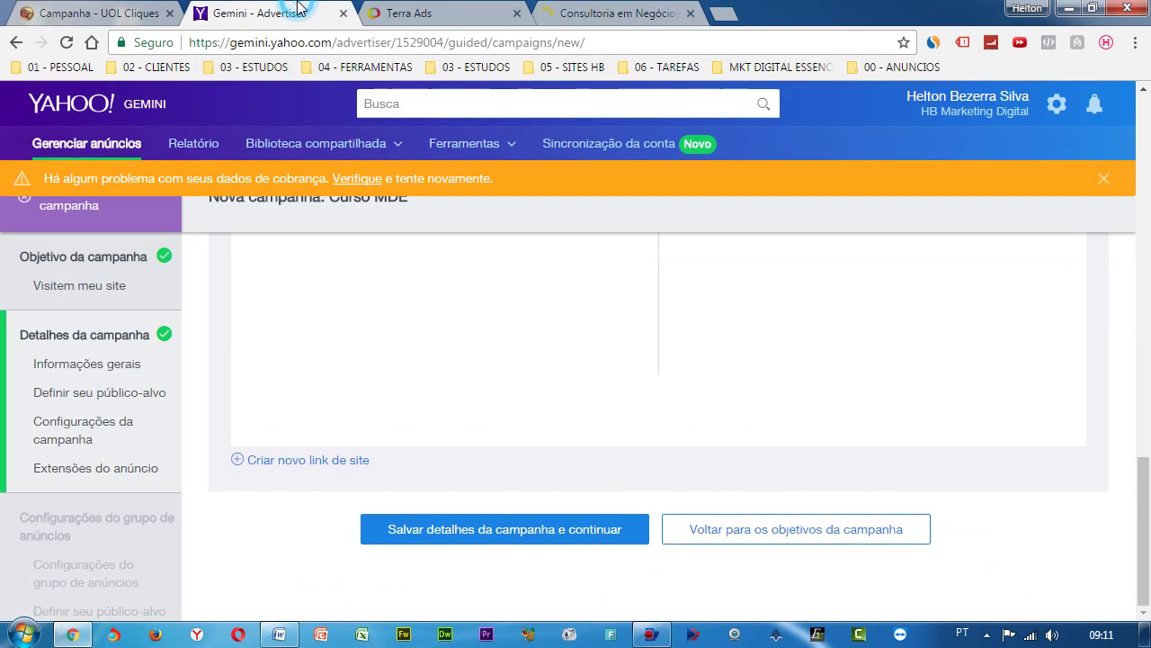
{"action": "left_click", "coordinate": [357, 461]}
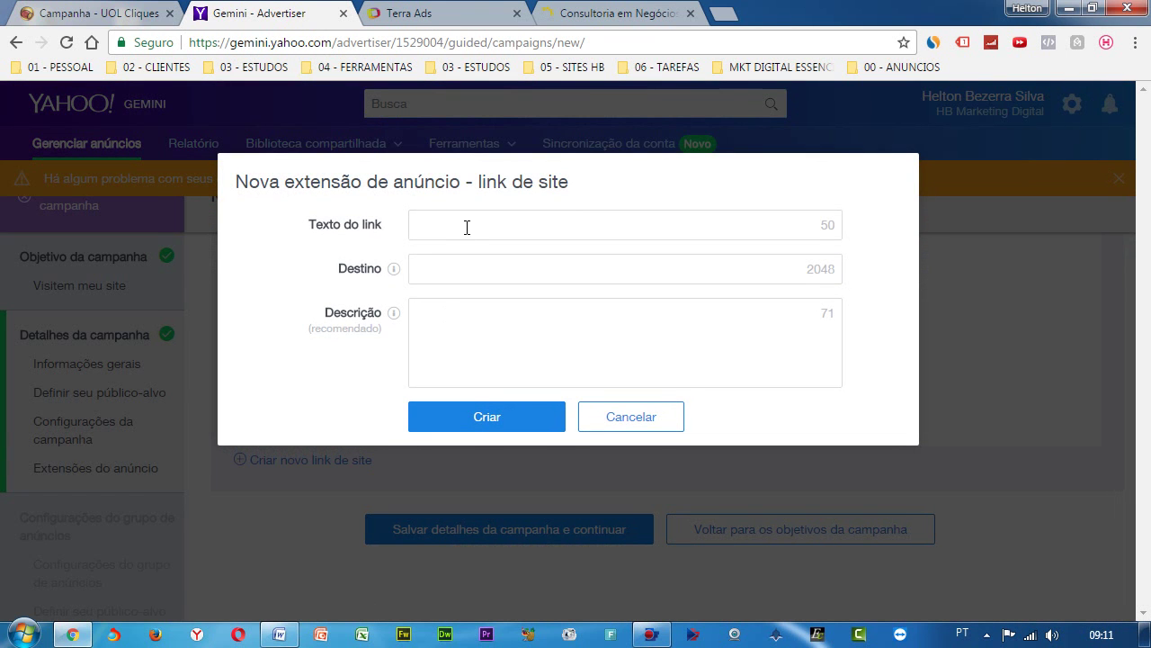
{"action": "left_click", "coordinate": [467, 227]}
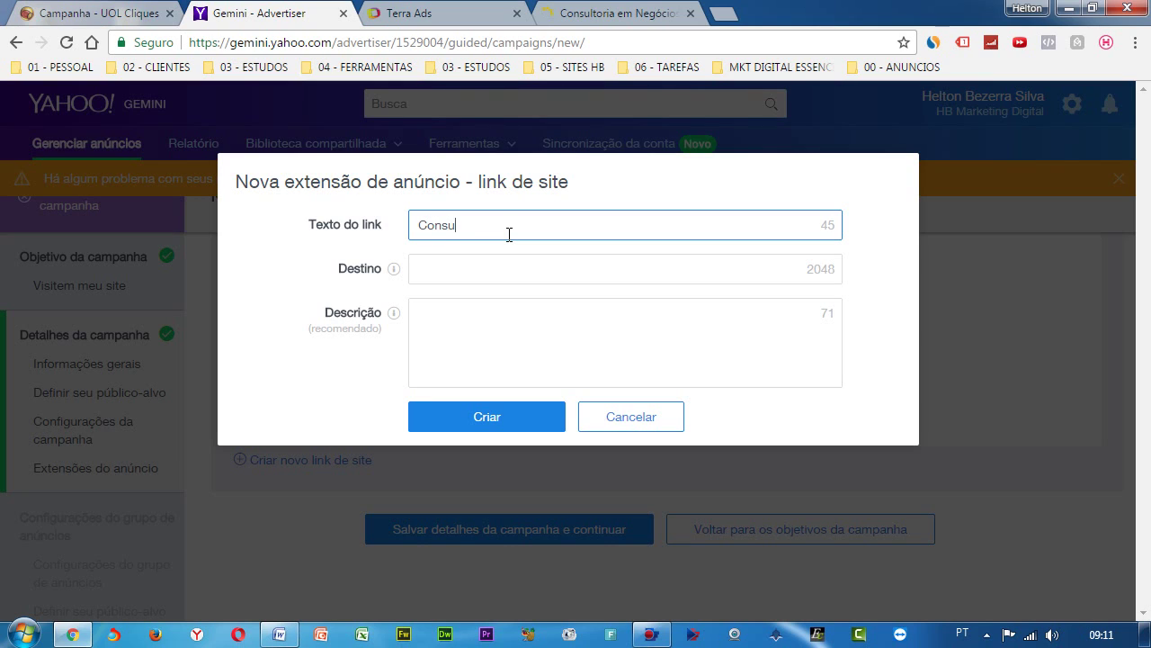
{"action": "type", "text": "Consultoria Criar Negócio Digital"}
{"action": "left_click", "coordinate": [505, 259]}
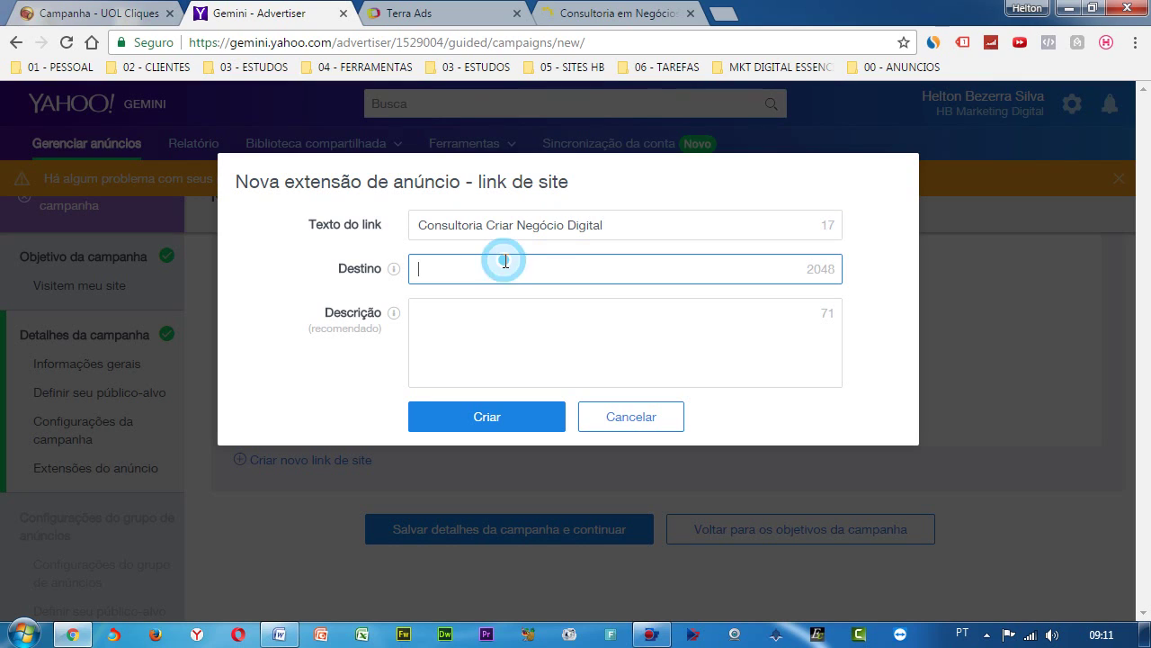
{"action": "key", "text": "ctrl+v"}
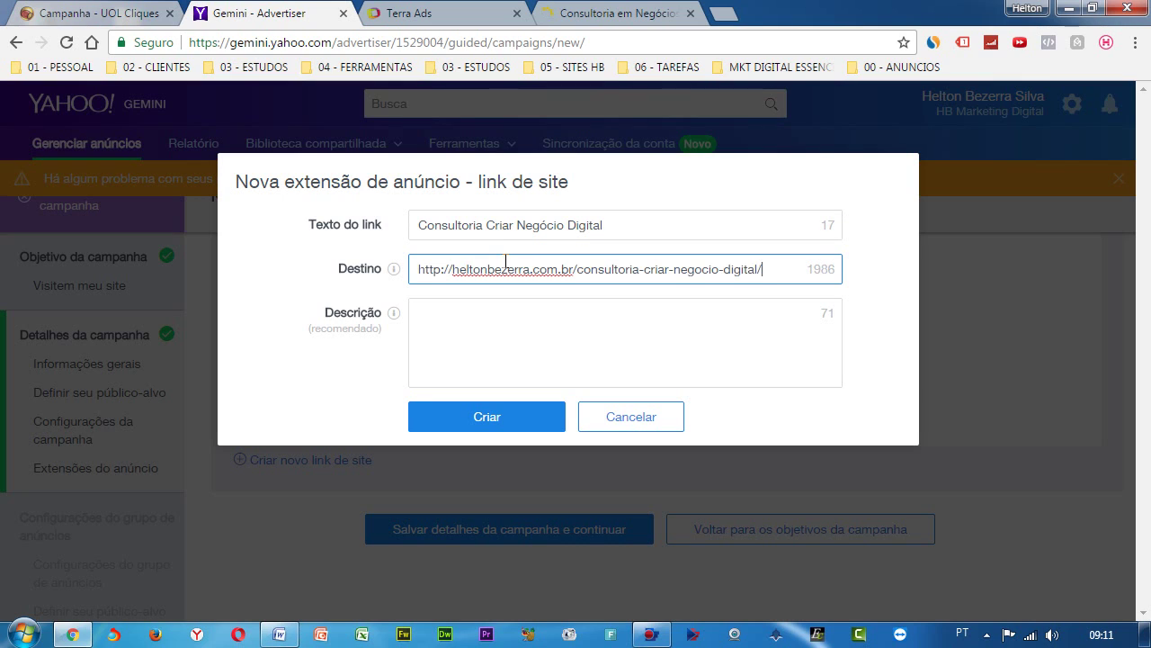
- Describe the site link as "Aprenda a criar o seu próprio negócio na internet!" and create it
{"action": "left_click", "coordinate": [495, 329]}
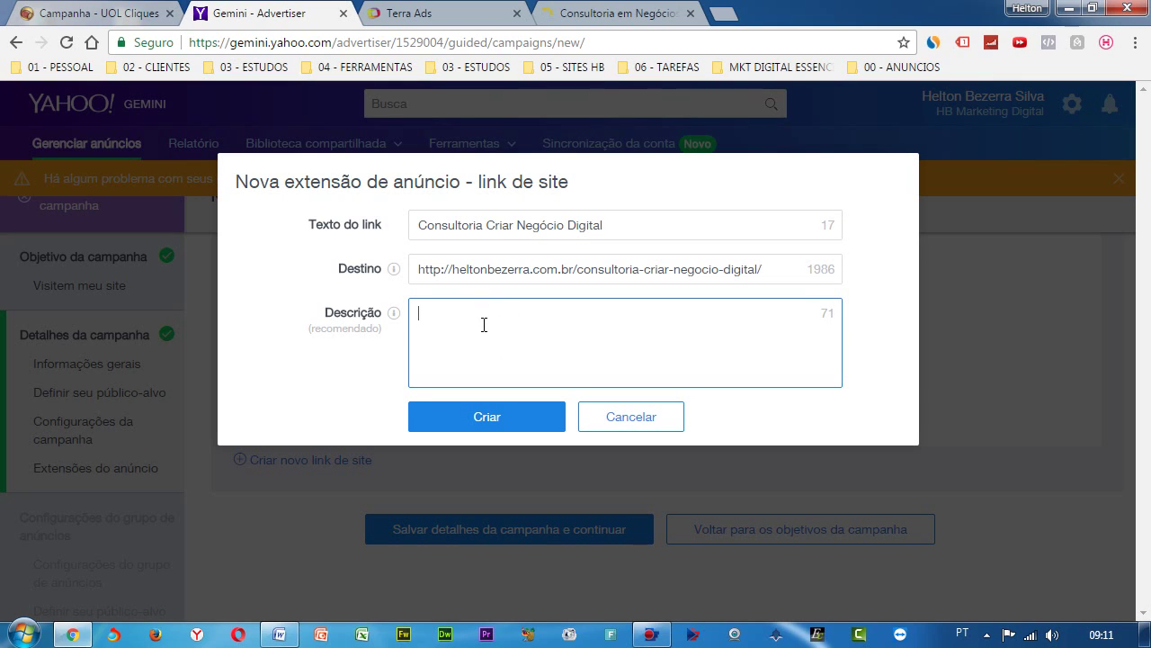
{"action": "type", "text": "APrenda a criar o seu próprio negócio na i"}
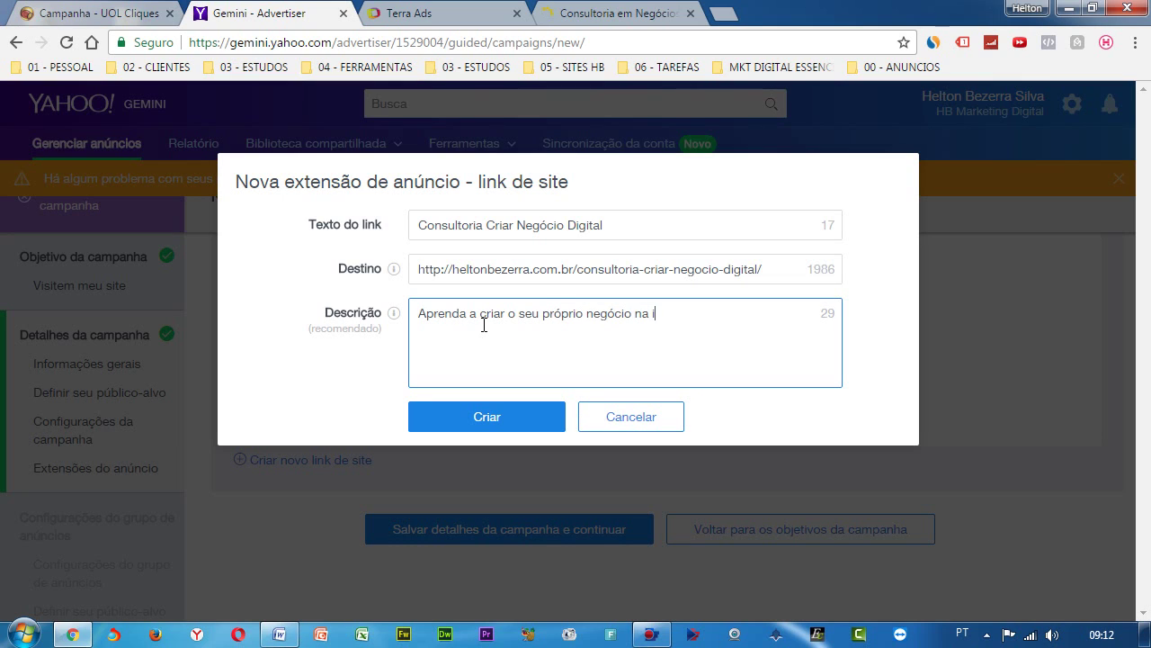
{"action": "type", "text": "ternet!"}
{"action": "left_click", "coordinate": [502, 424]}
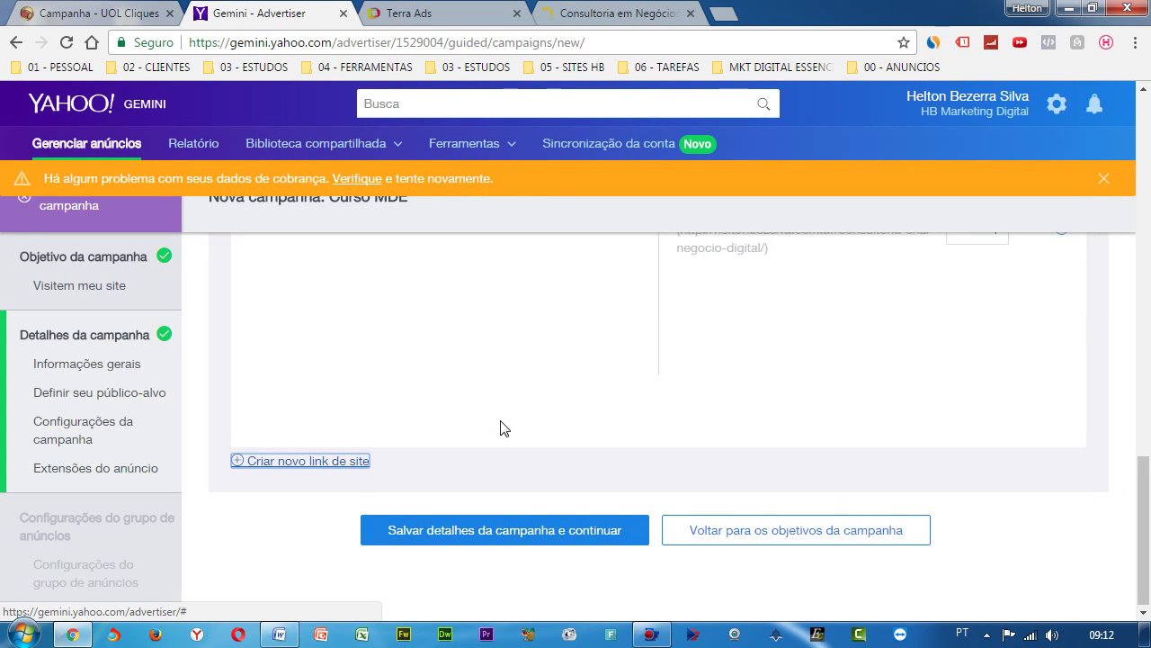
- Review the selected site link and campaign settings, and save the campaign details to continue to the ad group settings
{"action": "scroll", "coordinate": [502, 427], "scroll_direction": "up", "scroll_amount": 2}
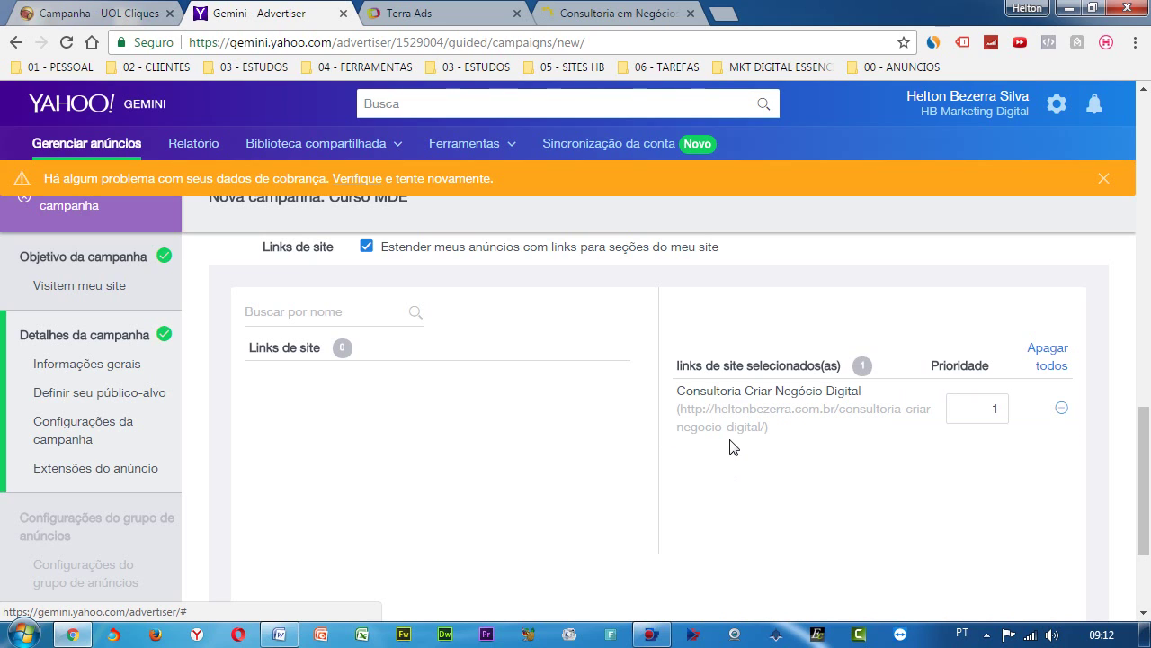
{"action": "scroll", "coordinate": [735, 447], "scroll_direction": "down", "scroll_amount": 1}
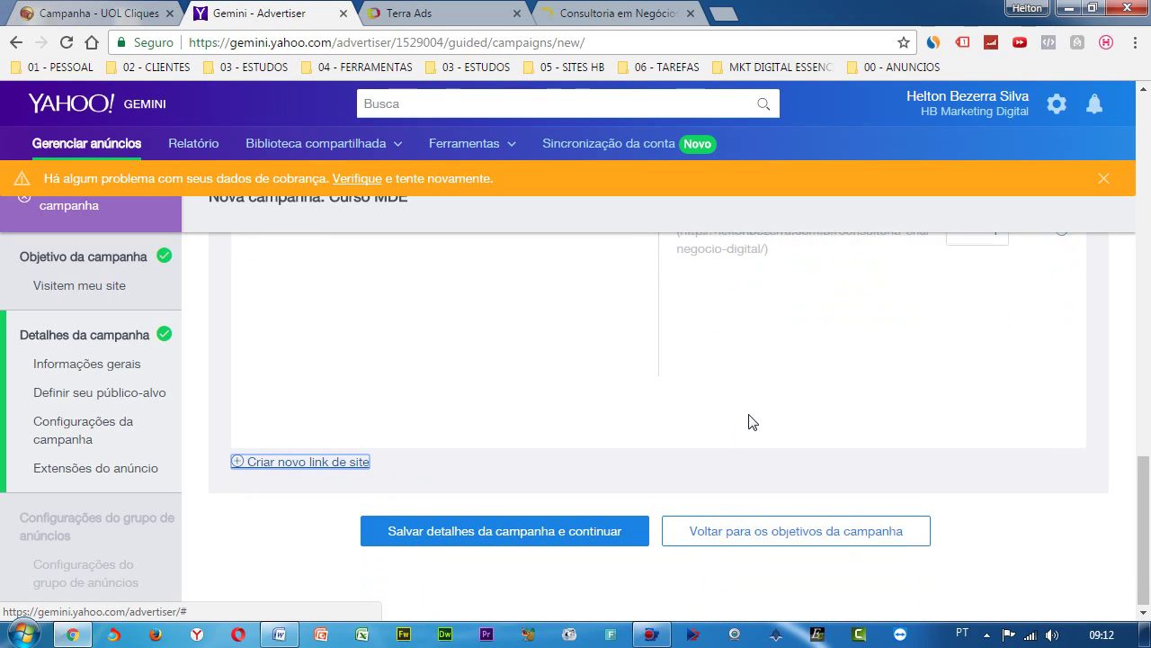
{"action": "scroll", "coordinate": [751, 421], "scroll_direction": "down", "scroll_amount": 1}
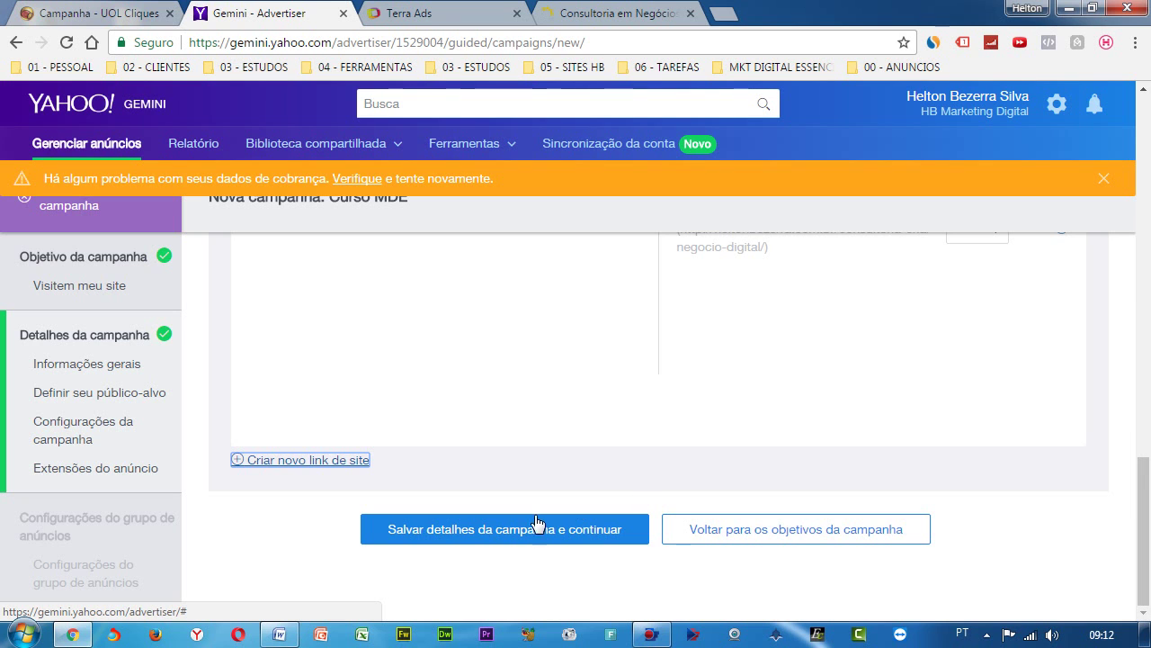
{"action": "scroll", "coordinate": [538, 526], "scroll_direction": "up", "scroll_amount": 3}
{"action": "scroll", "coordinate": [538, 515], "scroll_direction": "up", "scroll_amount": 3}
{"action": "scroll", "coordinate": [536, 512], "scroll_direction": "down", "scroll_amount": 6}
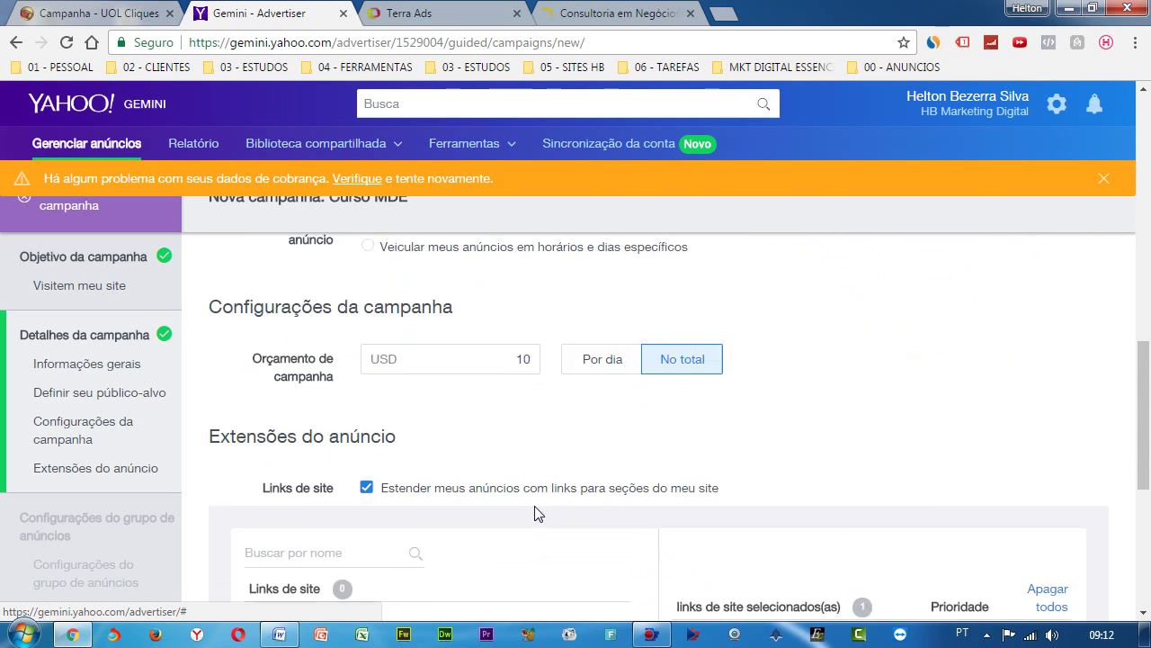
{"action": "scroll", "coordinate": [536, 508], "scroll_direction": "up", "scroll_amount": 3}
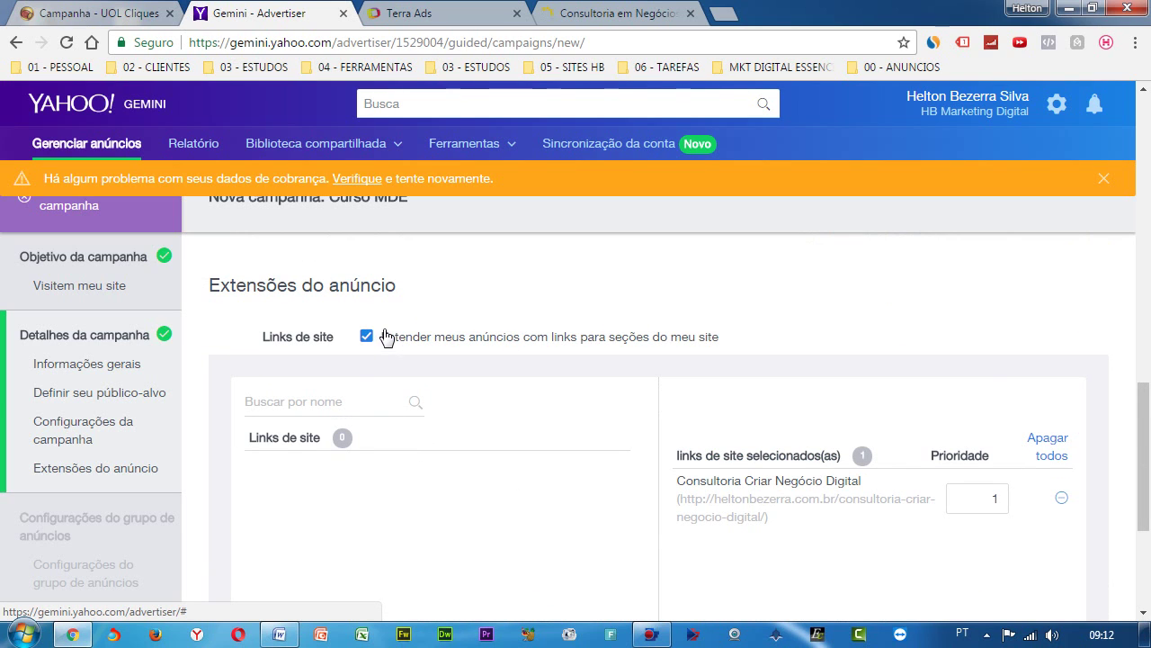
{"action": "scroll", "coordinate": [448, 426], "scroll_direction": "down", "scroll_amount": 2}
{"action": "scroll", "coordinate": [448, 426], "scroll_direction": "down", "scroll_amount": 1}
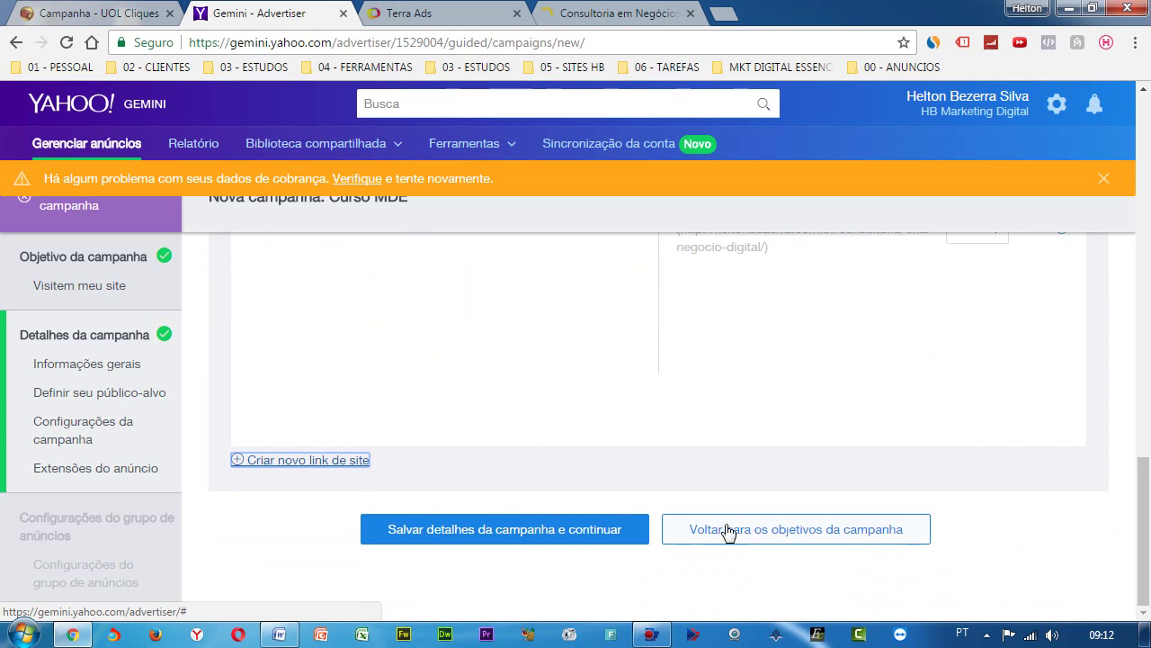
{"action": "left_click", "coordinate": [514, 527]}
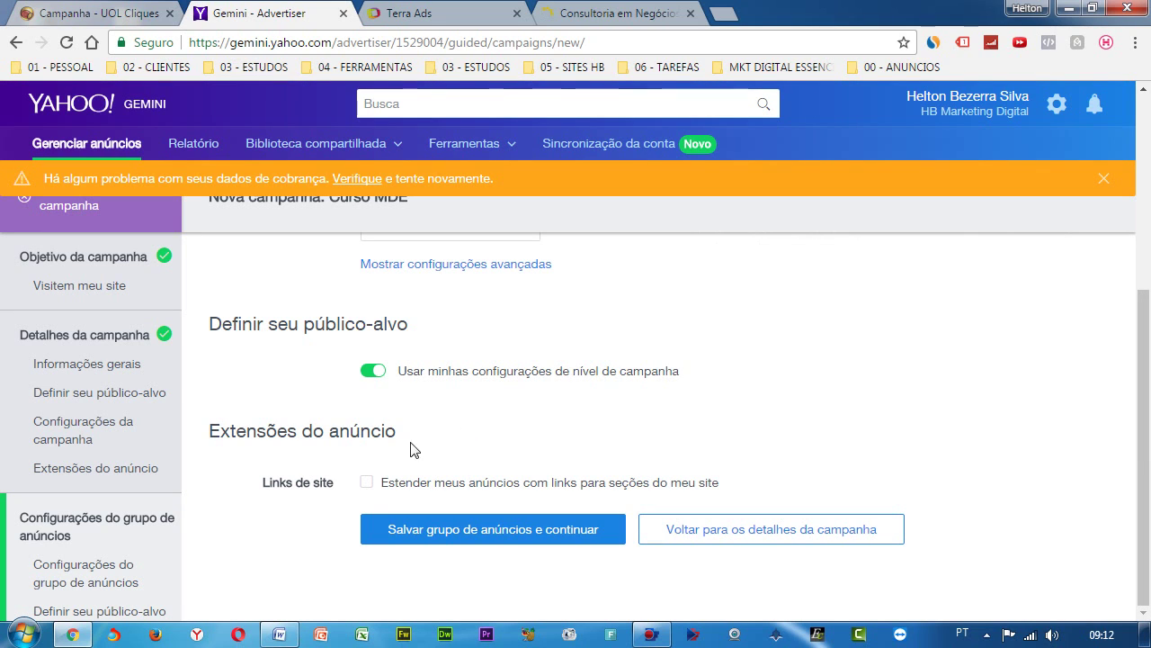
- Dismiss the billing problem notice and name the ad group "GA-01 (curso MDE)"
{"action": "scroll", "coordinate": [387, 421], "scroll_direction": "up", "scroll_amount": 3}
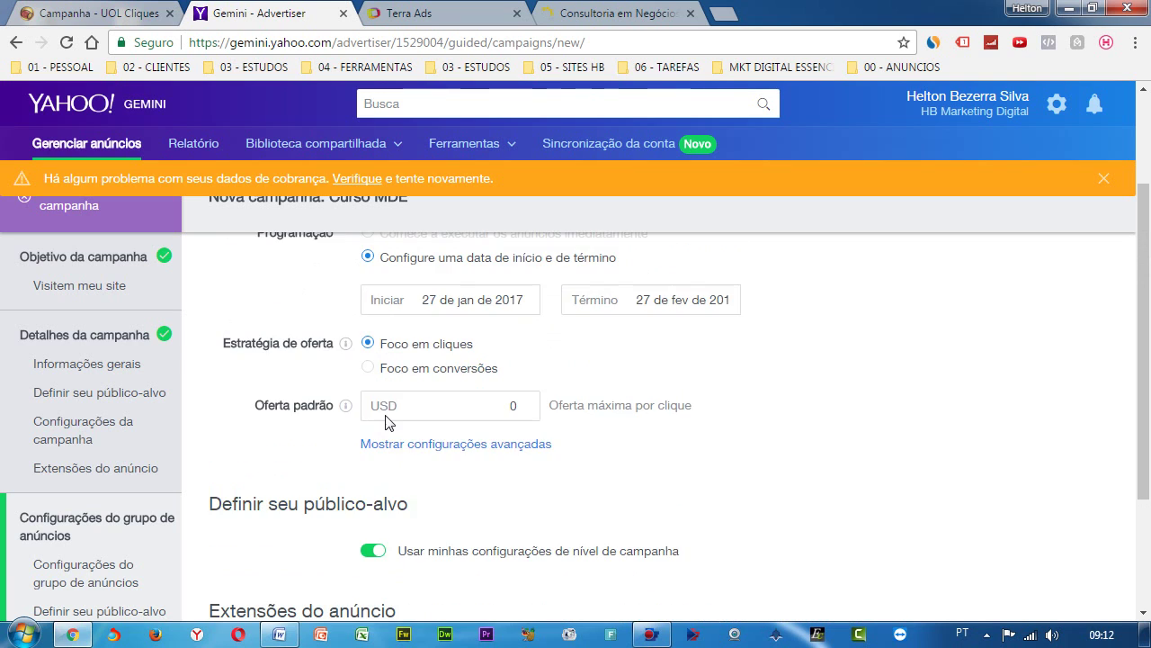
{"action": "scroll", "coordinate": [388, 421], "scroll_direction": "up", "scroll_amount": 2}
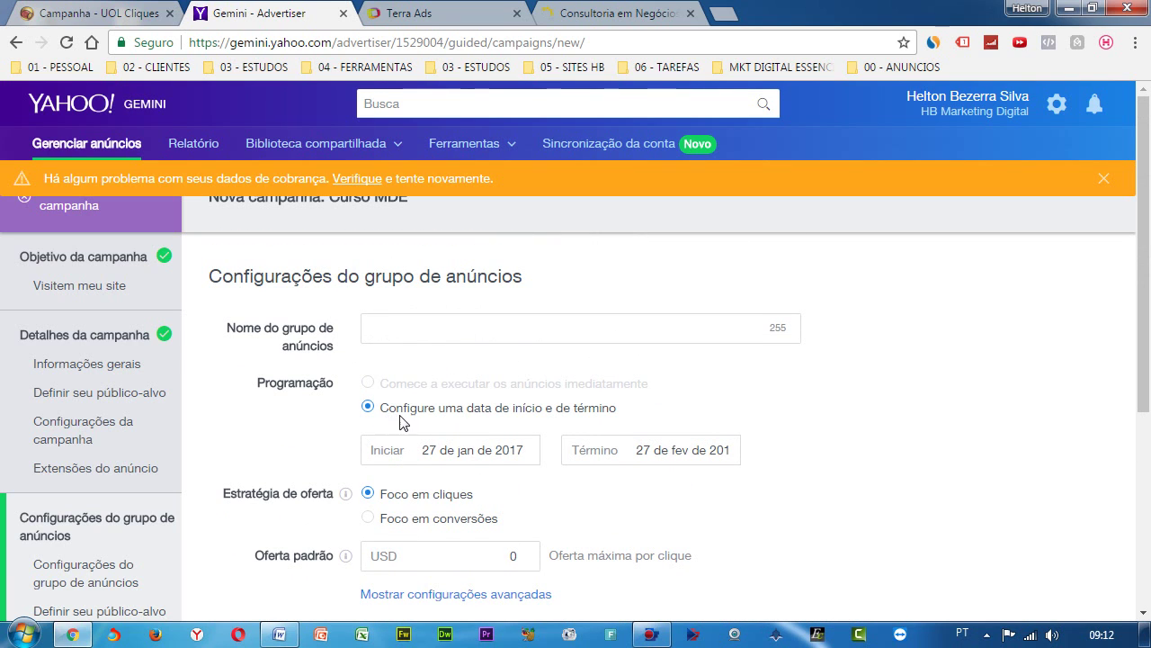
{"action": "scroll", "coordinate": [423, 429], "scroll_direction": "down", "scroll_amount": 5}
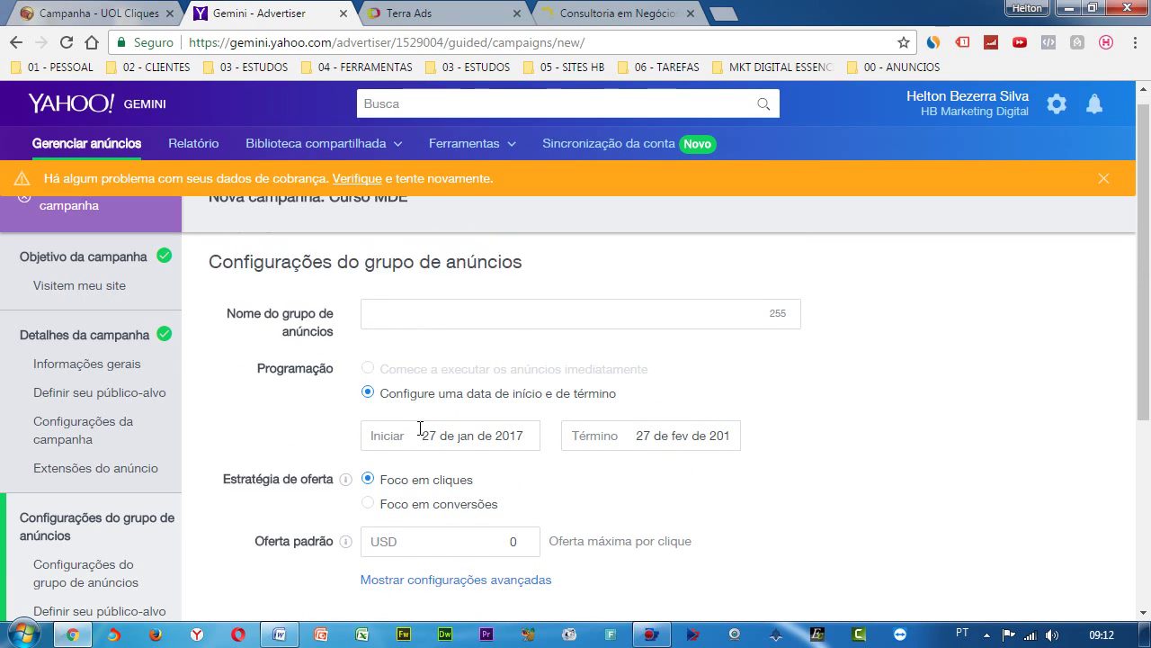
{"action": "left_click", "coordinate": [1097, 178]}
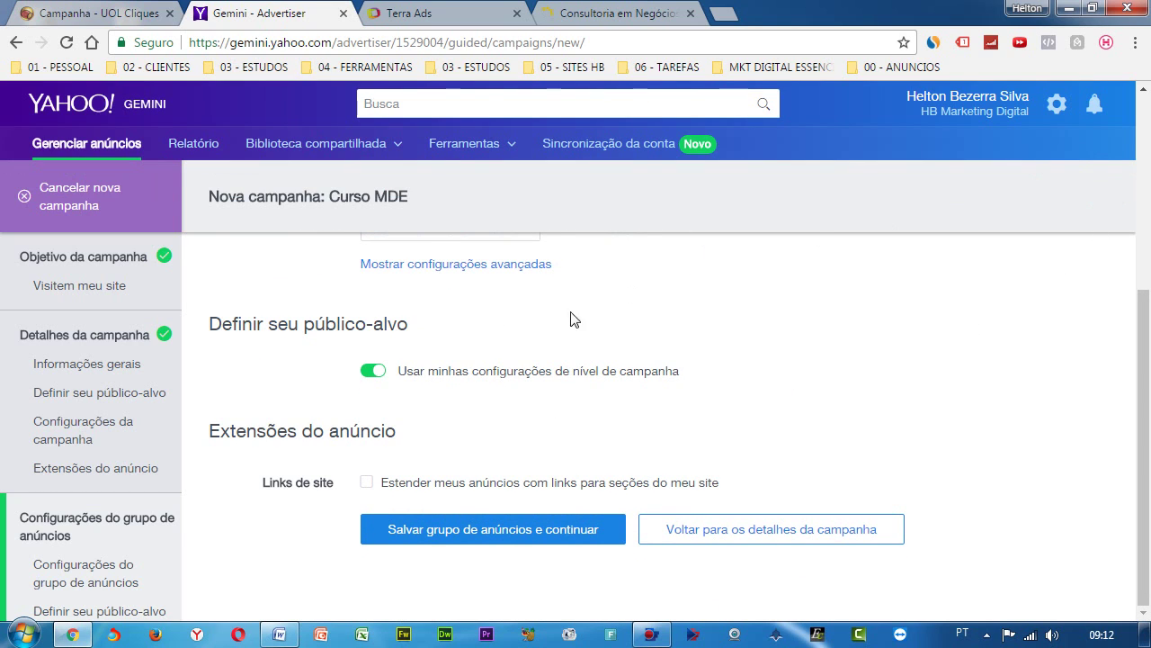
{"action": "scroll", "coordinate": [492, 347], "scroll_direction": "up", "scroll_amount": 4}
{"action": "scroll", "coordinate": [493, 342], "scroll_direction": "up", "scroll_amount": 1}
{"action": "left_click", "coordinate": [395, 329]}
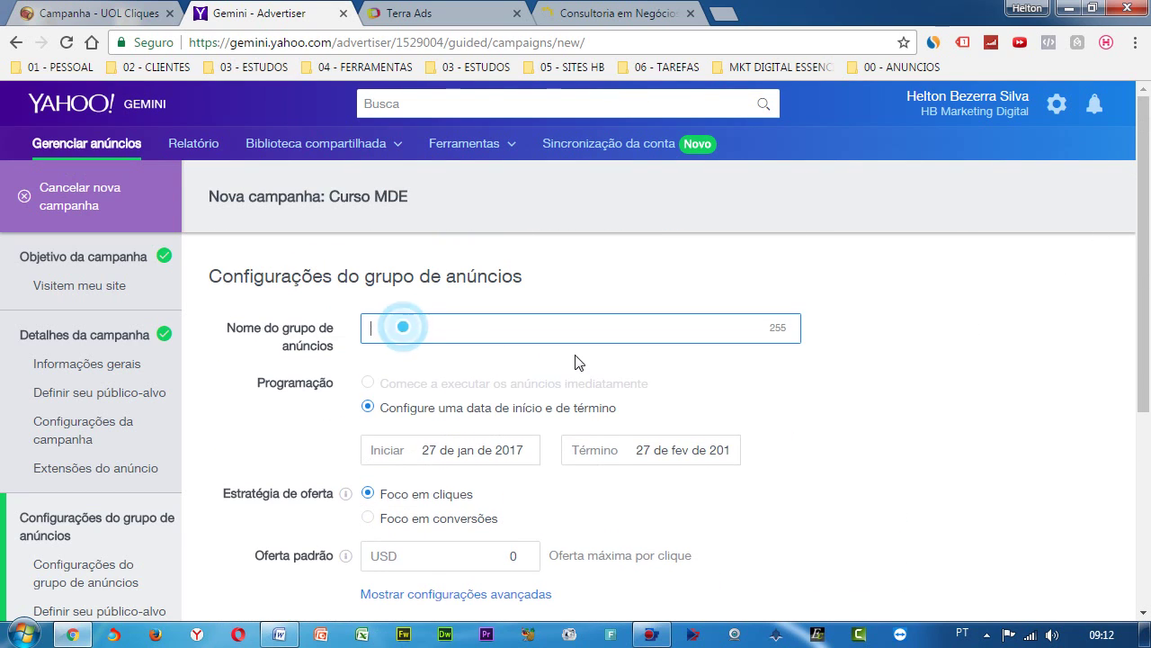
{"action": "type", "text": "GA-01 ("}
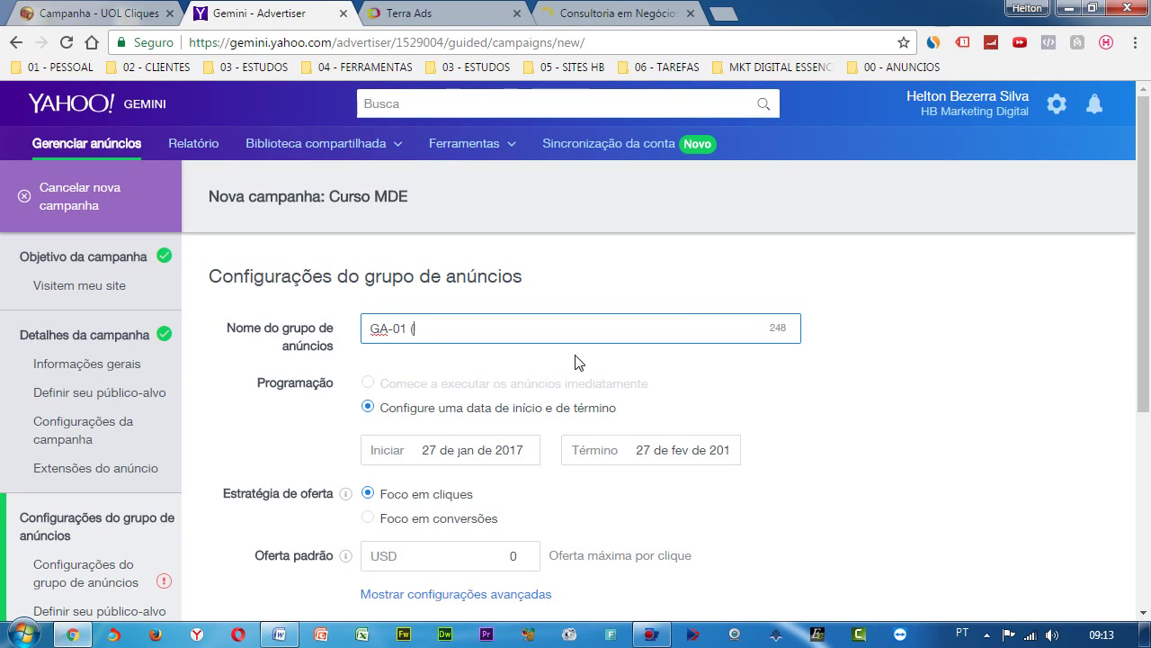
{"action": "type", "text": ")curso MFE"}
- Set the ad group's end date to 3 February 2017 and check it in the calendar
{"action": "scroll", "coordinate": [440, 410], "scroll_direction": "down", "scroll_amount": 1}
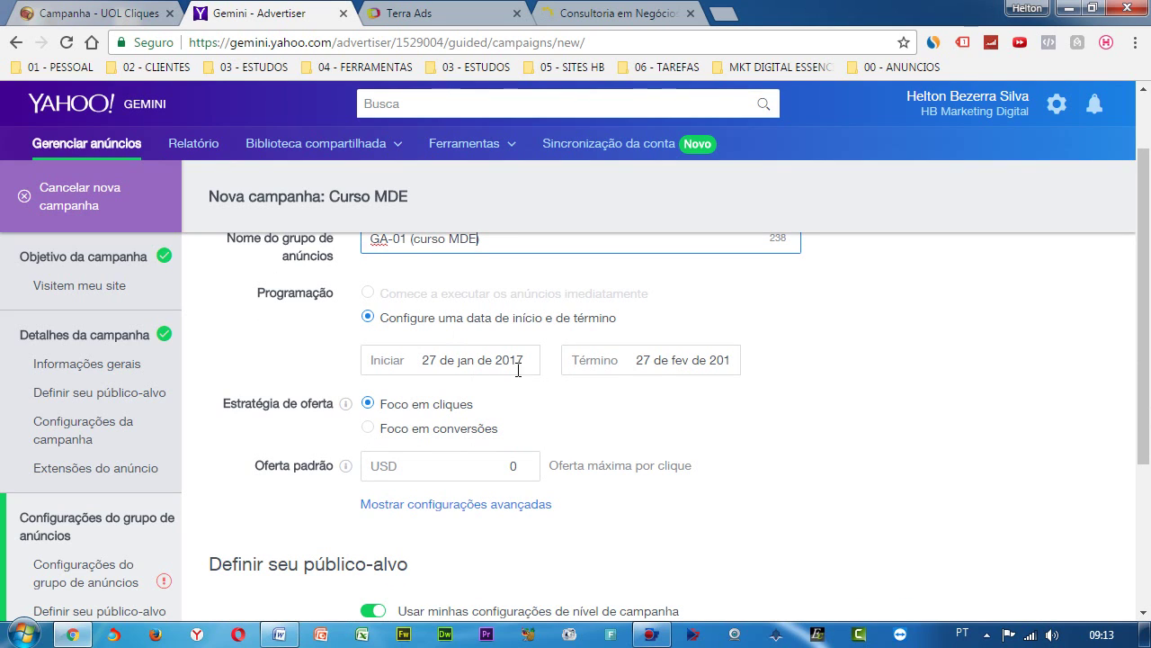
{"action": "left_click", "coordinate": [663, 368]}
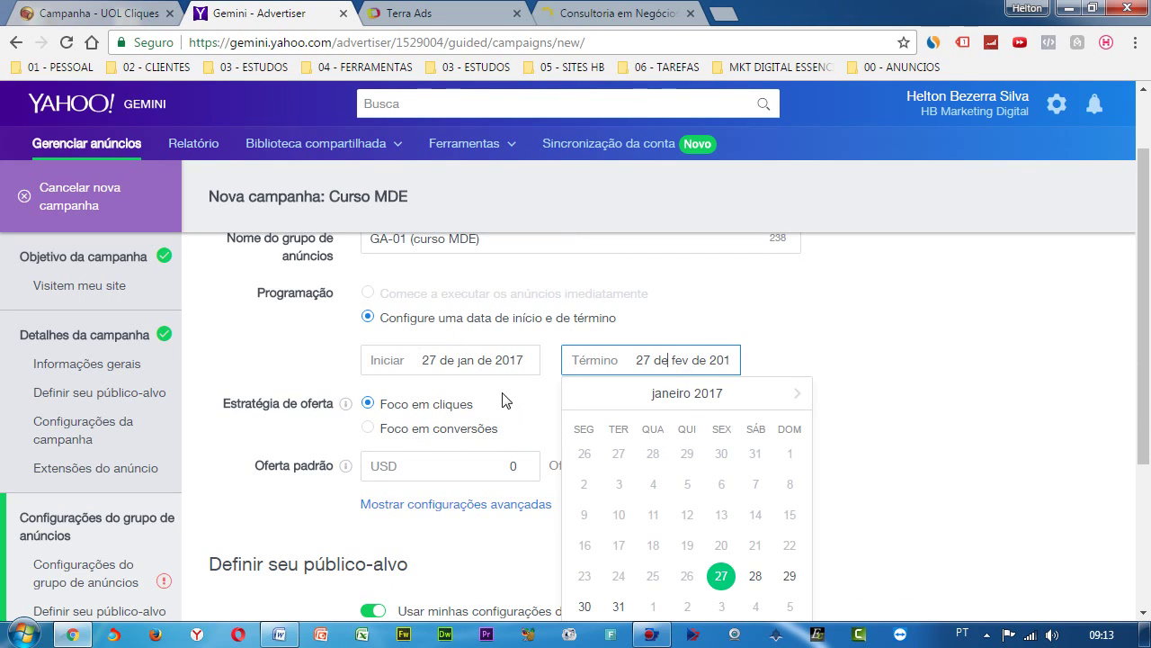
{"action": "left_click", "coordinate": [812, 363]}
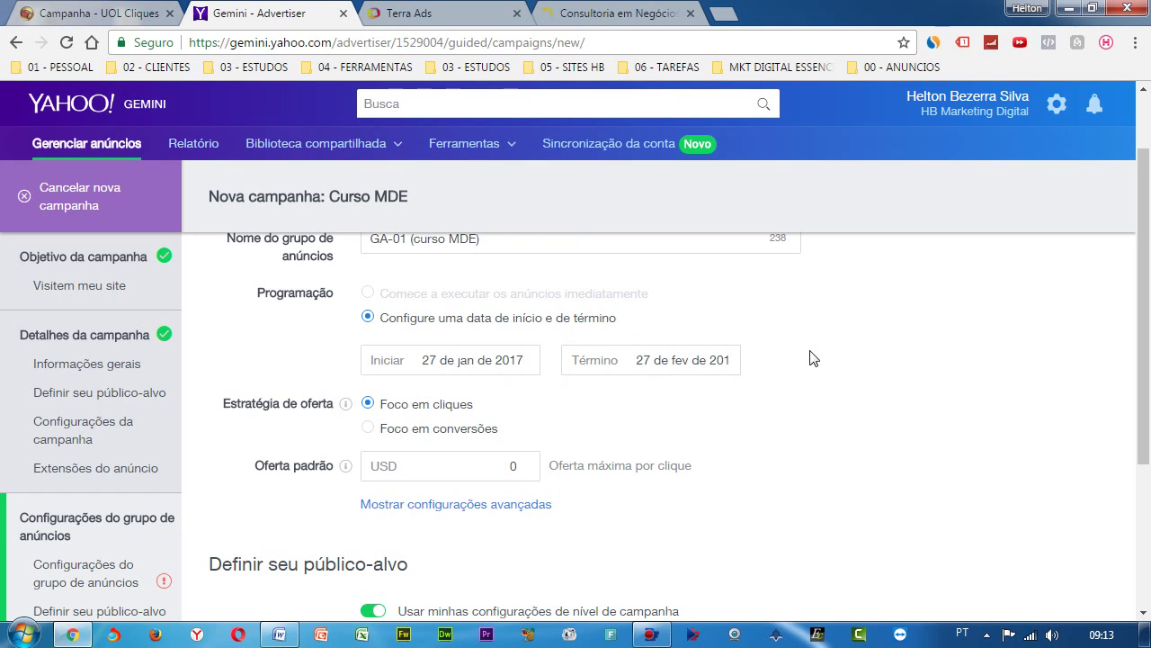
{"action": "left_click", "coordinate": [717, 359]}
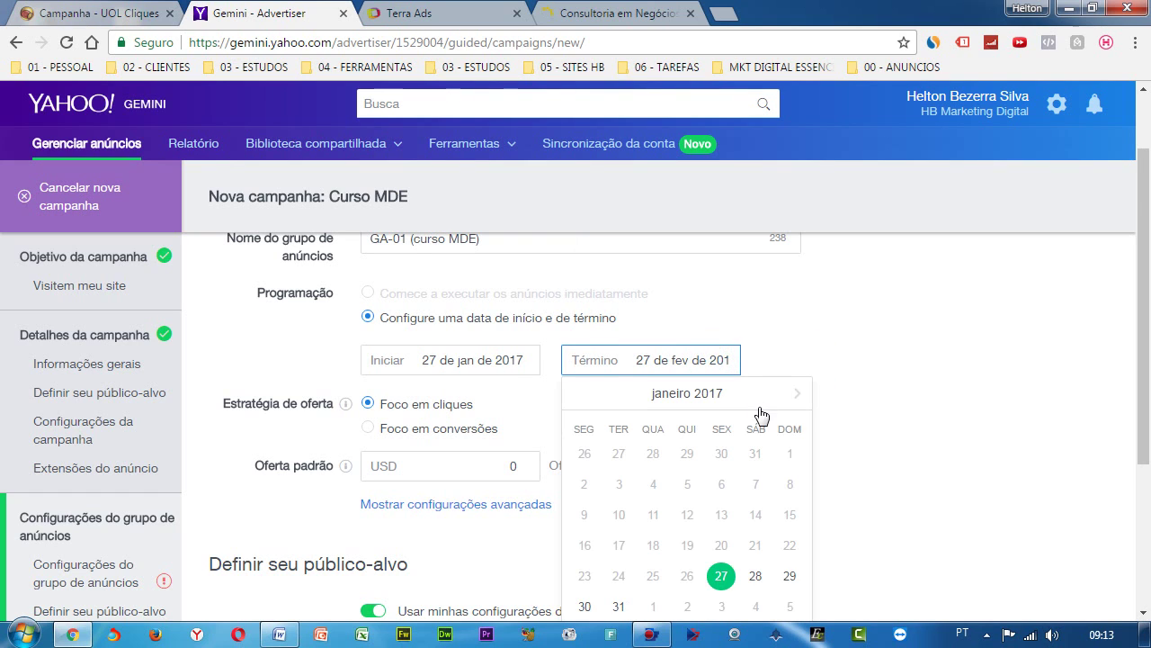
{"action": "scroll", "coordinate": [760, 415], "scroll_direction": "down", "scroll_amount": 1}
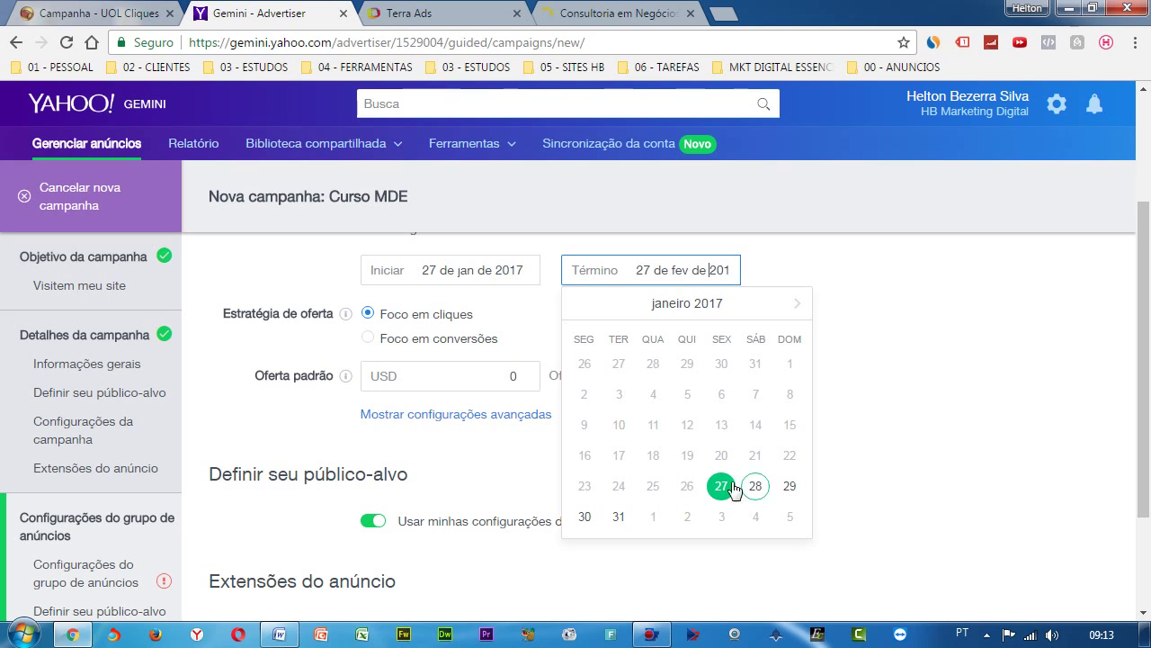
{"action": "left_click", "coordinate": [716, 516]}
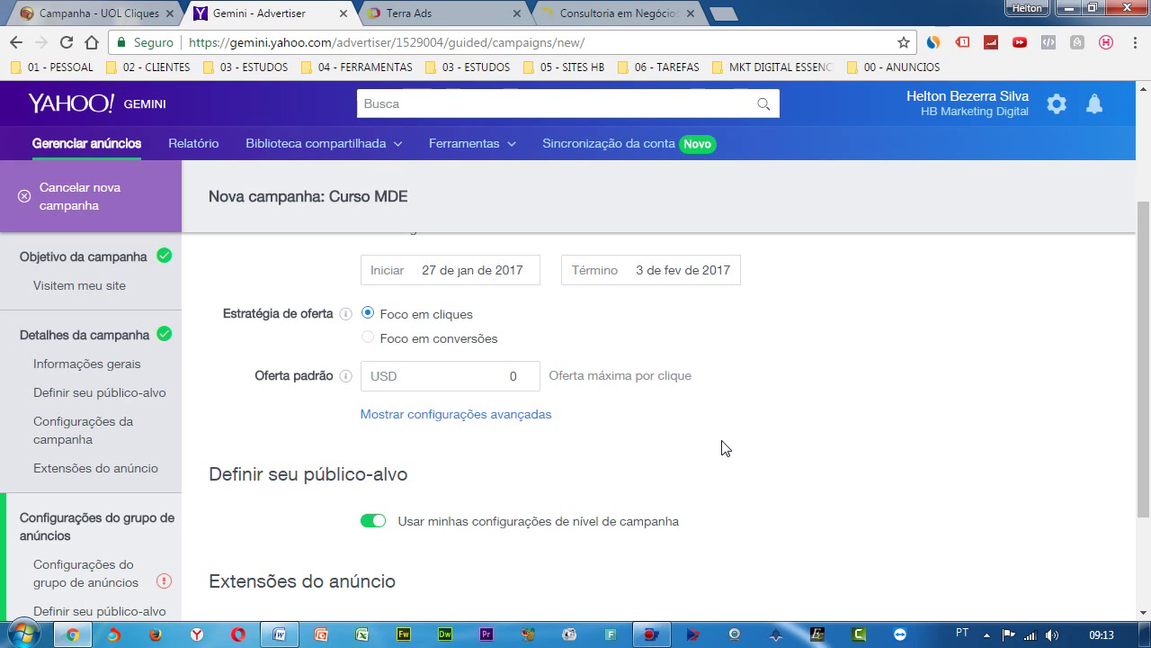
{"action": "left_click", "coordinate": [706, 270]}
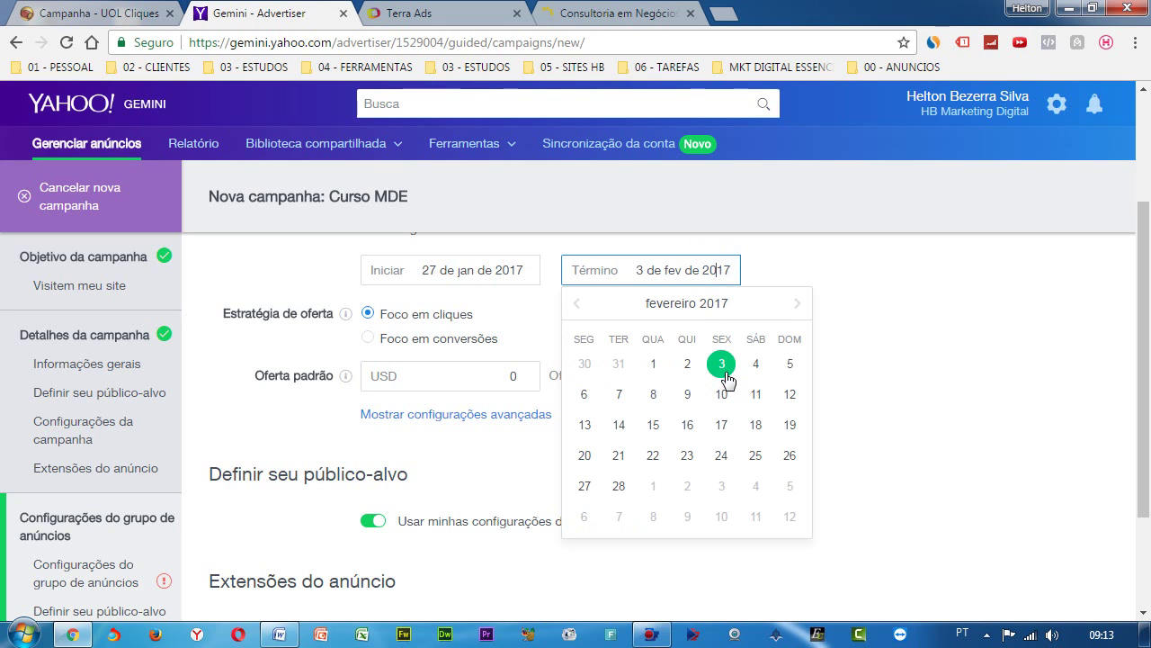
{"action": "left_click", "coordinate": [854, 306]}
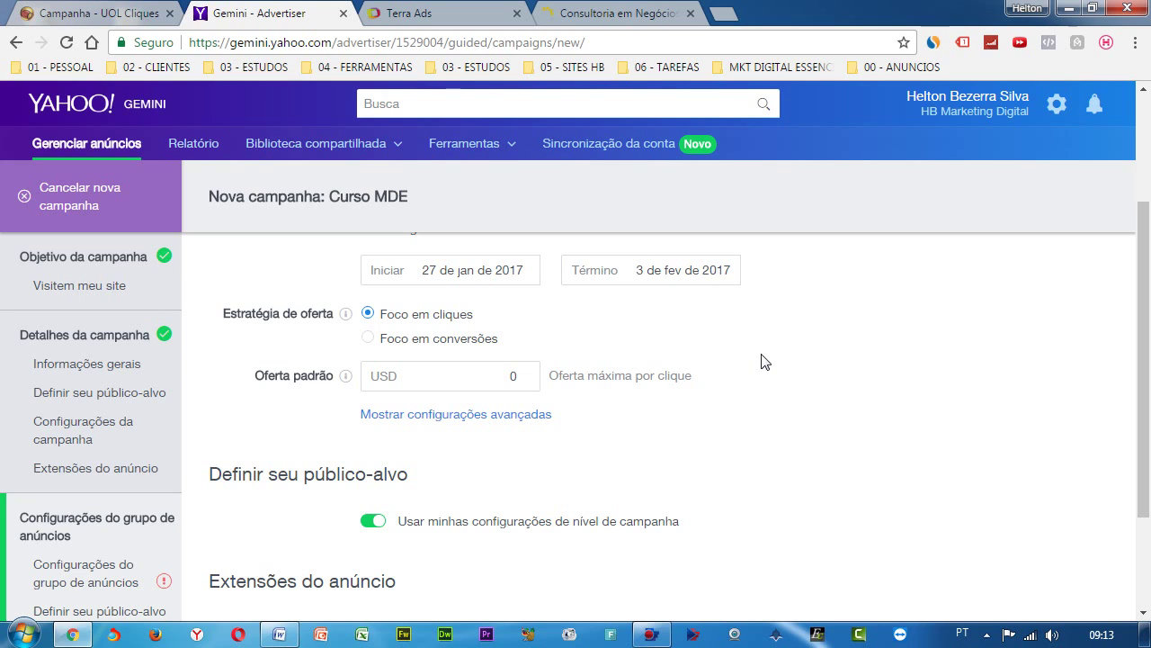
- Switch the bid strategy to focus on conversions to read its tracking requirement, and return it to focus on clicks
{"action": "left_click", "coordinate": [397, 342]}
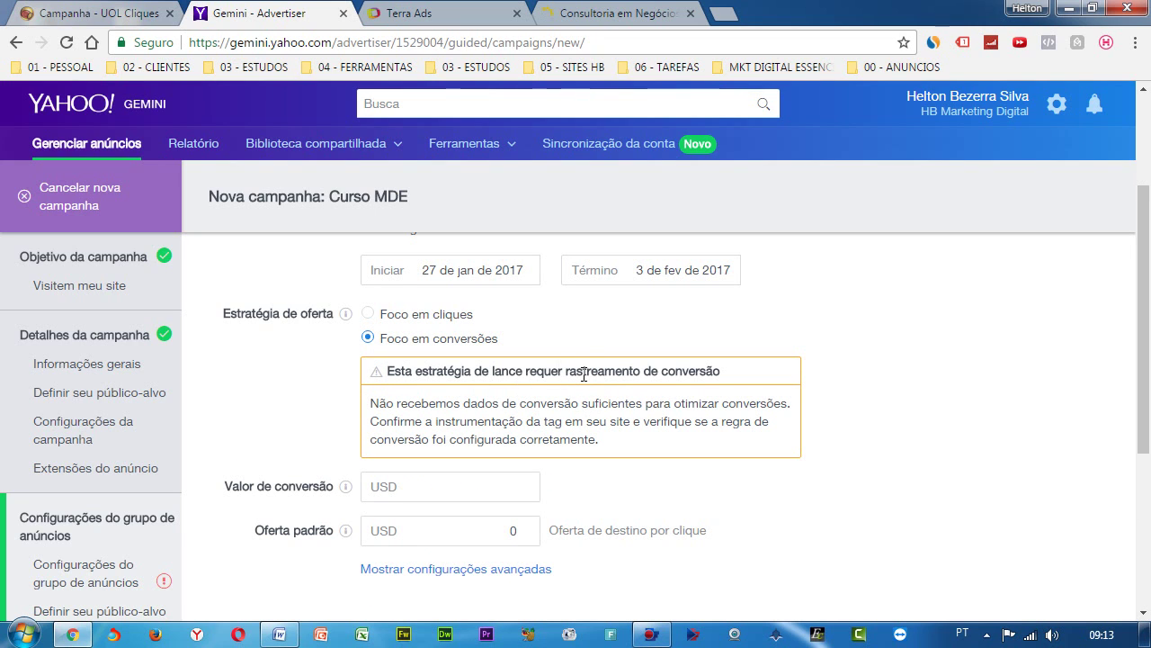
{"action": "left_click_drag", "start_coordinate": [584, 374], "coordinate": [716, 370]}
{"action": "left_click", "coordinate": [710, 337]}
{"action": "left_click", "coordinate": [425, 315]}
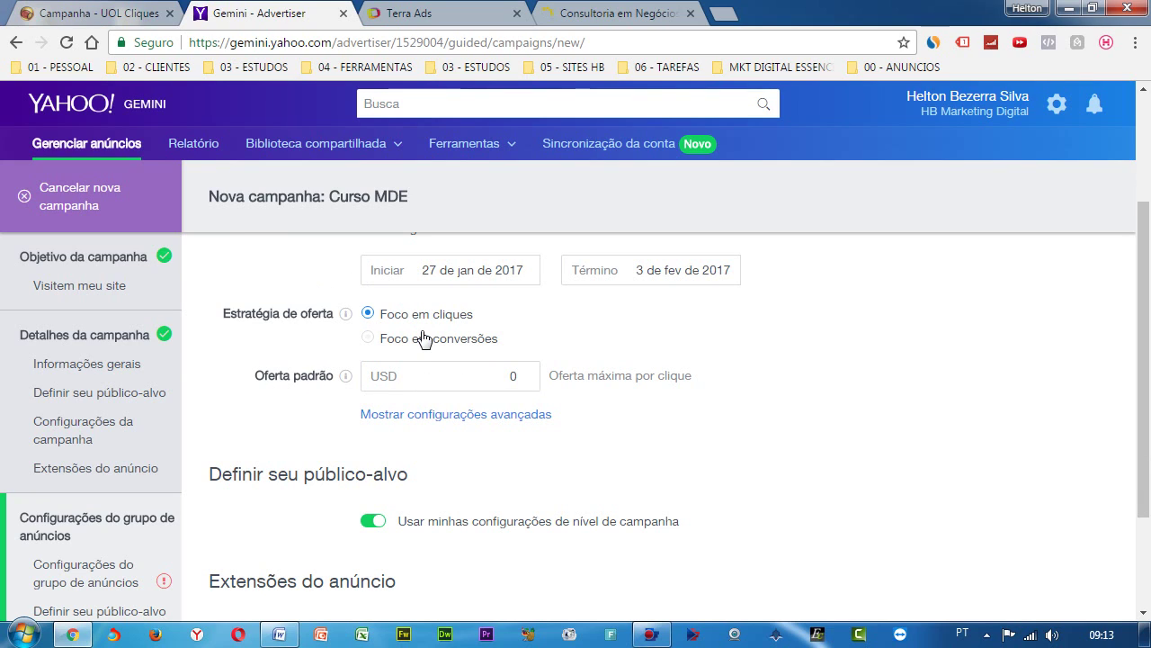
- Switch to the UOL Cliques campaign to check its cost per click, and return to the Gemini ad group settings
{"action": "left_click", "coordinate": [107, 19]}
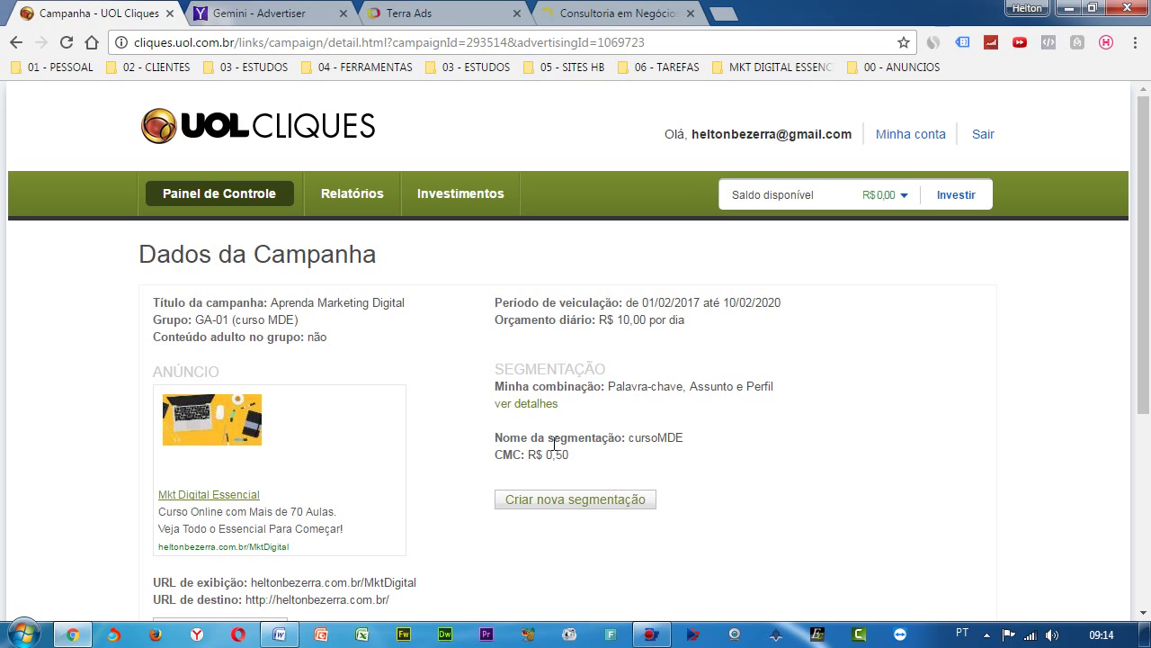
{"action": "double_click", "coordinate": [512, 455]}
{"action": "left_click", "coordinate": [277, 18]}
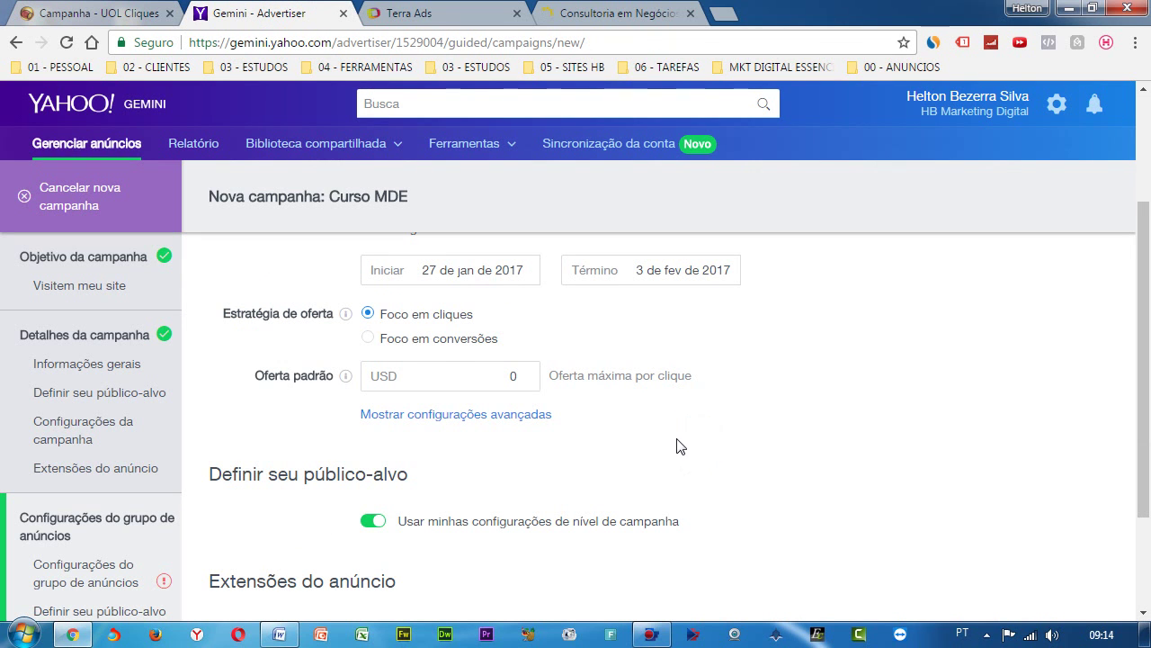
- Try a default bid of USD 0,50 per click for the ad group
{"action": "scroll", "coordinate": [678, 445], "scroll_direction": "down", "scroll_amount": 1}
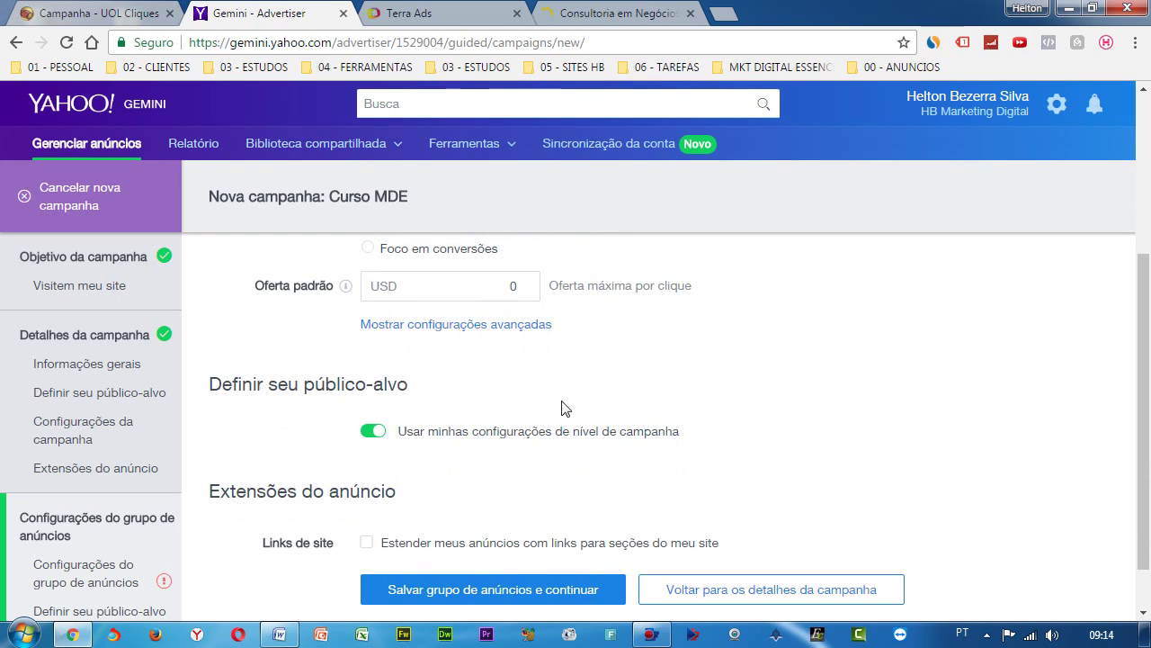
{"action": "scroll", "coordinate": [455, 382], "scroll_direction": "up", "scroll_amount": 1}
{"action": "left_click", "coordinate": [502, 375]}
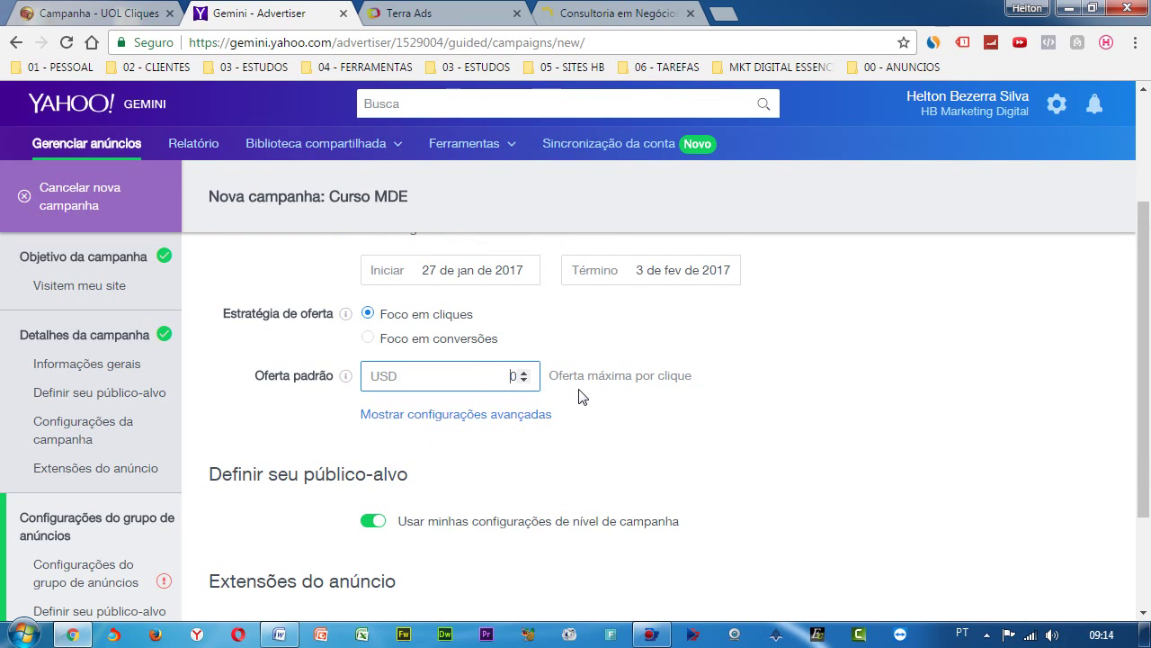
{"action": "type", "text": "0,"}
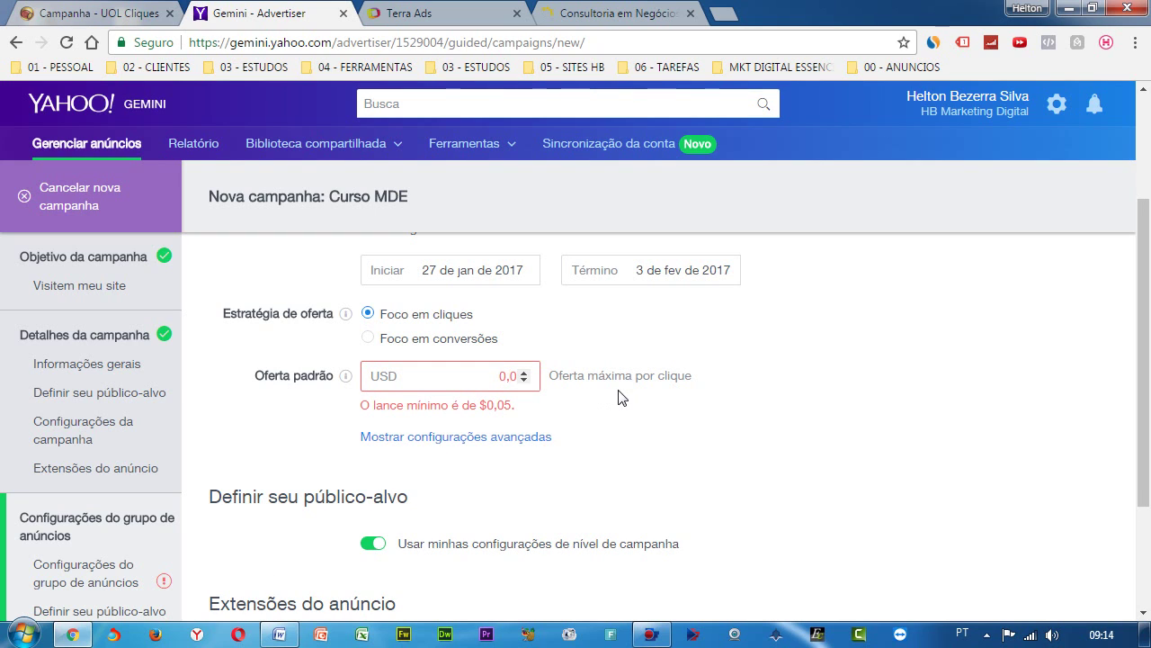
{"action": "type", "text": "50"}
{"action": "key", "text": "BackSpace"}
{"action": "key", "text": "BackSpace"}
{"action": "type", "text": "50"}
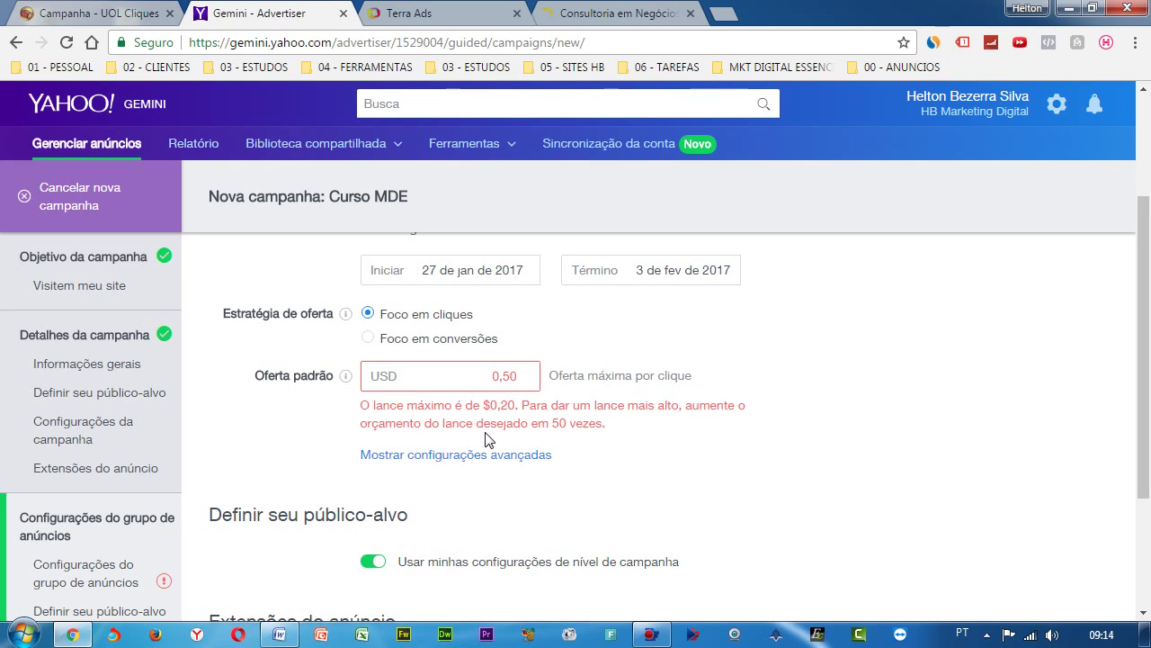
- Set the ad group's default bid to USD 0,20 per click
{"action": "double_click", "coordinate": [514, 376]}
{"action": "type", "text": "0,20"}
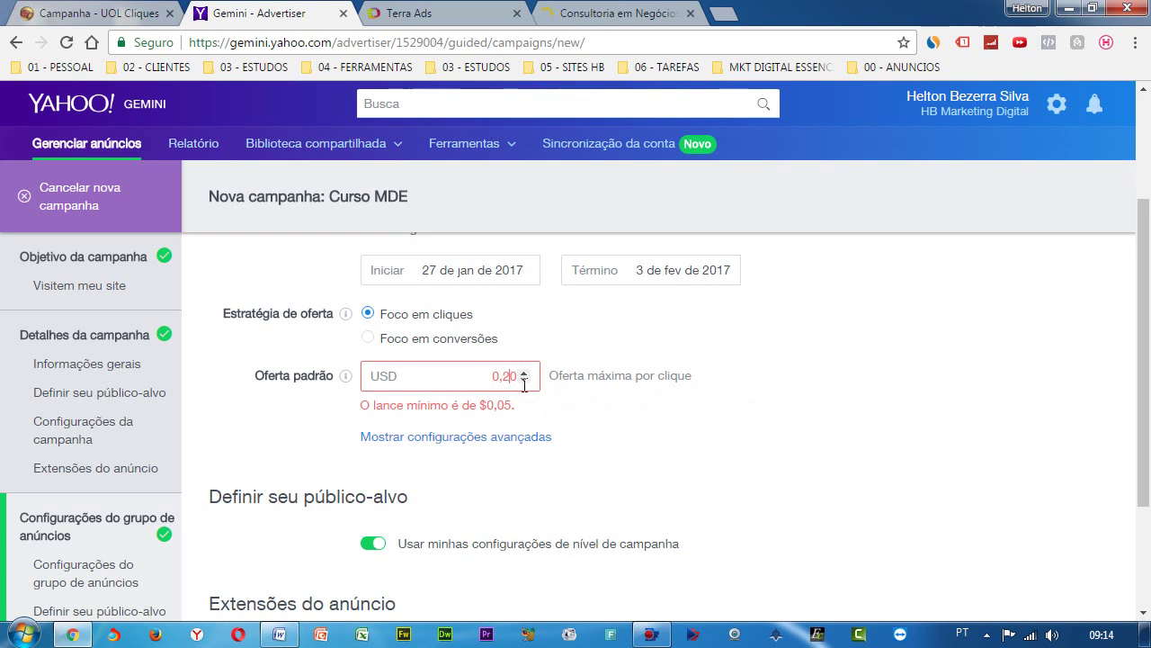
{"action": "left_click", "coordinate": [785, 387]}
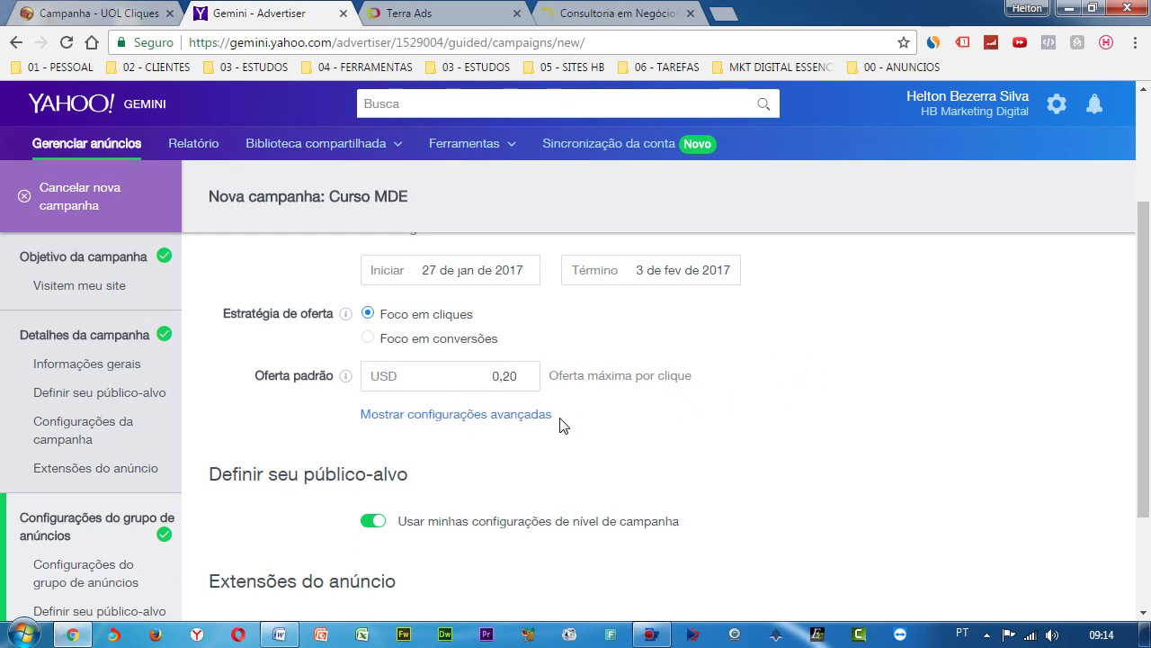
- Show the advanced bid settings and enable separate bids for native and search ads
{"action": "left_click", "coordinate": [531, 418]}
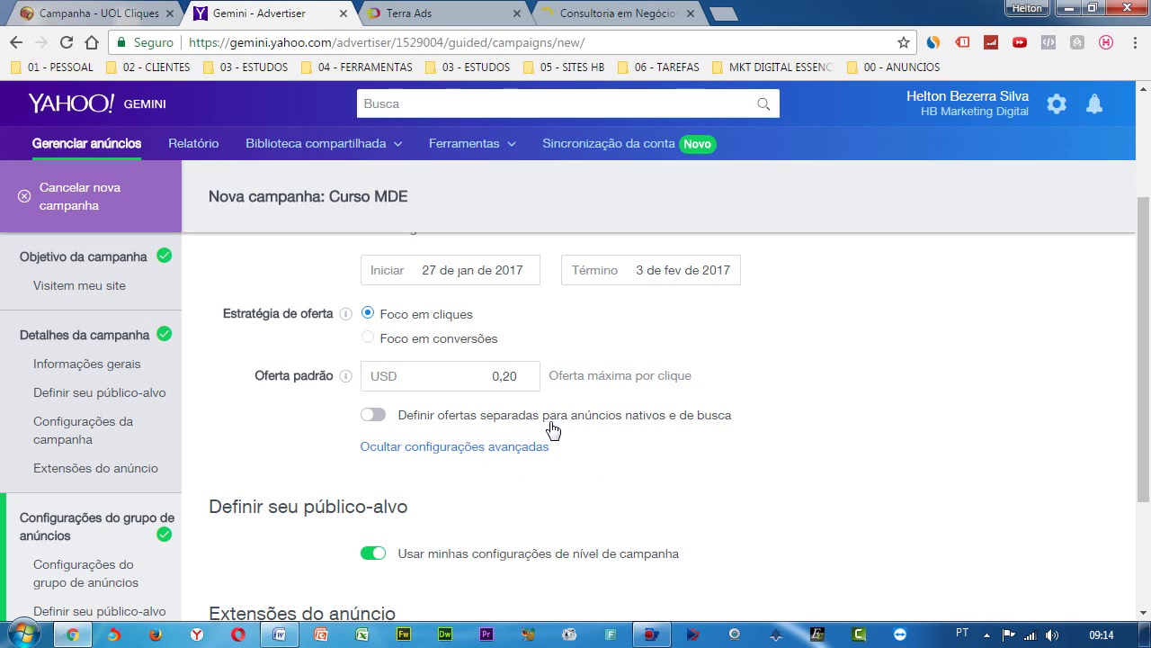
{"action": "left_click", "coordinate": [376, 415]}
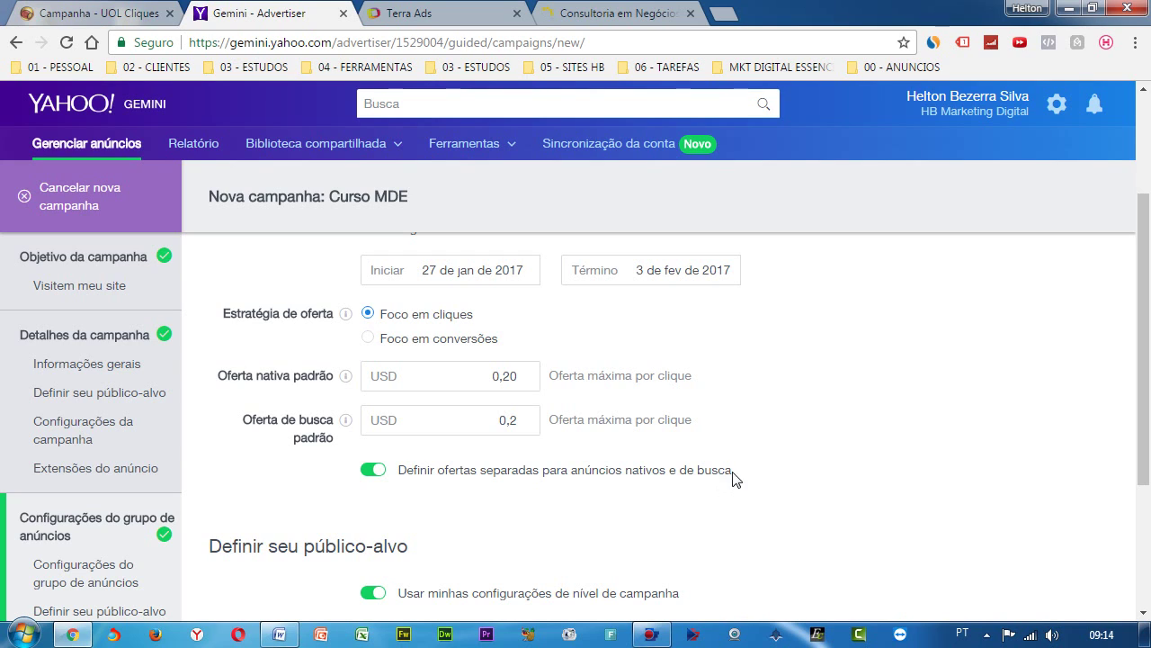
{"action": "left_click_drag", "start_coordinate": [732, 475], "coordinate": [697, 483]}
- Raise the default search bid to USD 0,4 per click
{"action": "left_click", "coordinate": [524, 416]}
{"action": "left_click", "coordinate": [524, 417]}
{"action": "left_click", "coordinate": [524, 417]}
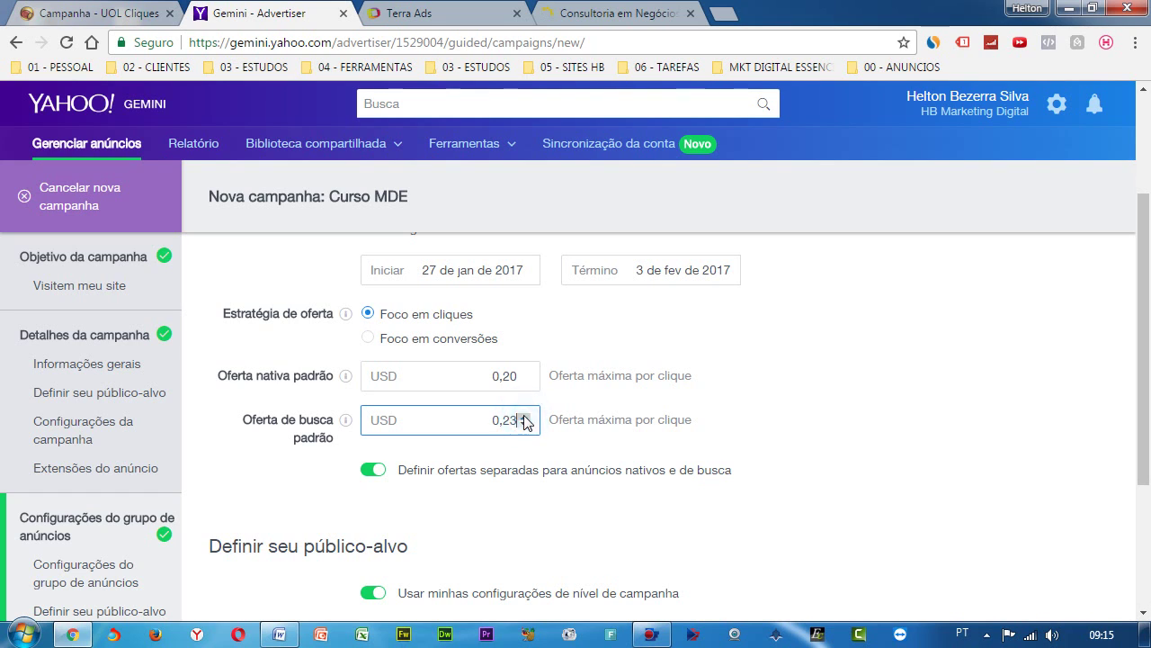
{"action": "left_click", "coordinate": [524, 417]}
{"action": "left_click", "coordinate": [523, 416]}
{"action": "left_click", "coordinate": [523, 417]}
{"action": "left_click", "coordinate": [524, 416]}
{"action": "left_click", "coordinate": [523, 416]}
{"action": "left_click", "coordinate": [524, 416]}
{"action": "left_click", "coordinate": [523, 416]}
{"action": "left_click", "coordinate": [524, 416]}
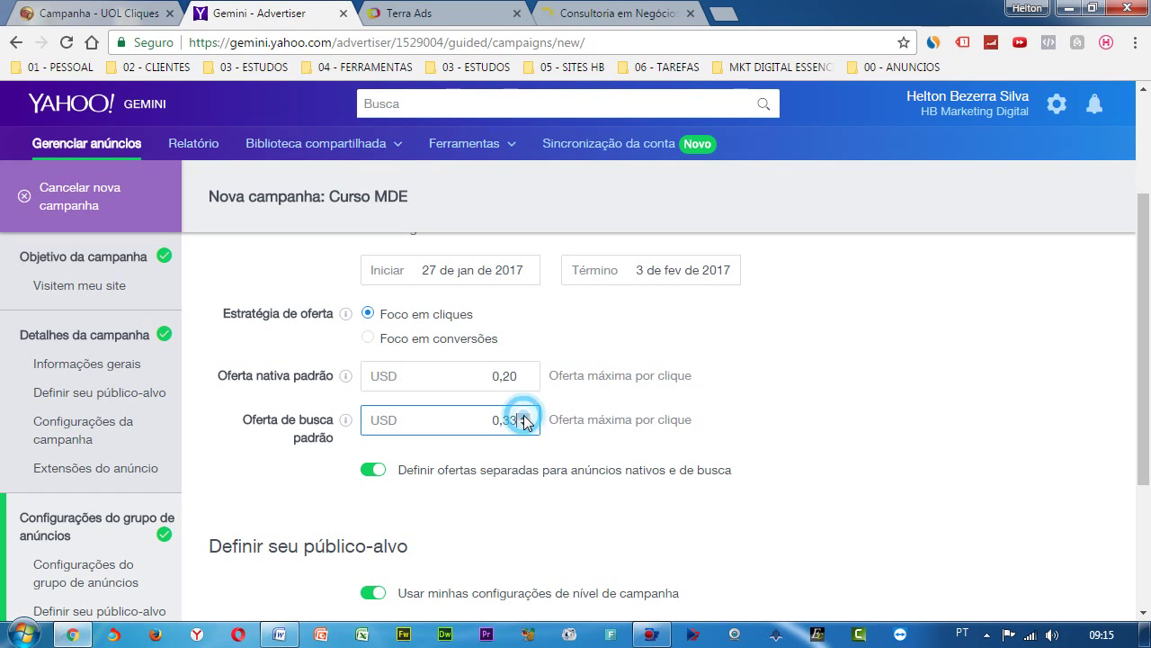
{"action": "left_click", "coordinate": [523, 417]}
{"action": "left_click", "coordinate": [524, 417]}
{"action": "left_click", "coordinate": [523, 416]}
{"action": "left_click", "coordinate": [524, 416]}
{"action": "left_click", "coordinate": [524, 416]}
{"action": "left_click", "coordinate": [523, 417]}
{"action": "left_click", "coordinate": [524, 417]}
{"action": "left_click", "coordinate": [523, 416]}
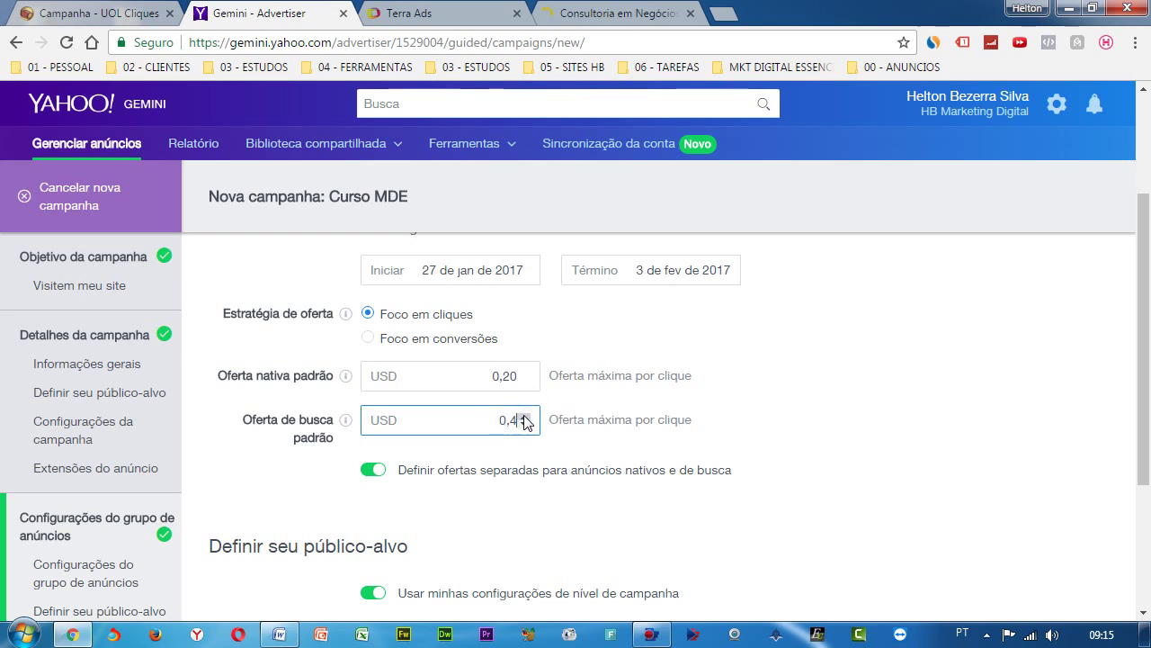
{"action": "left_click", "coordinate": [785, 406]}
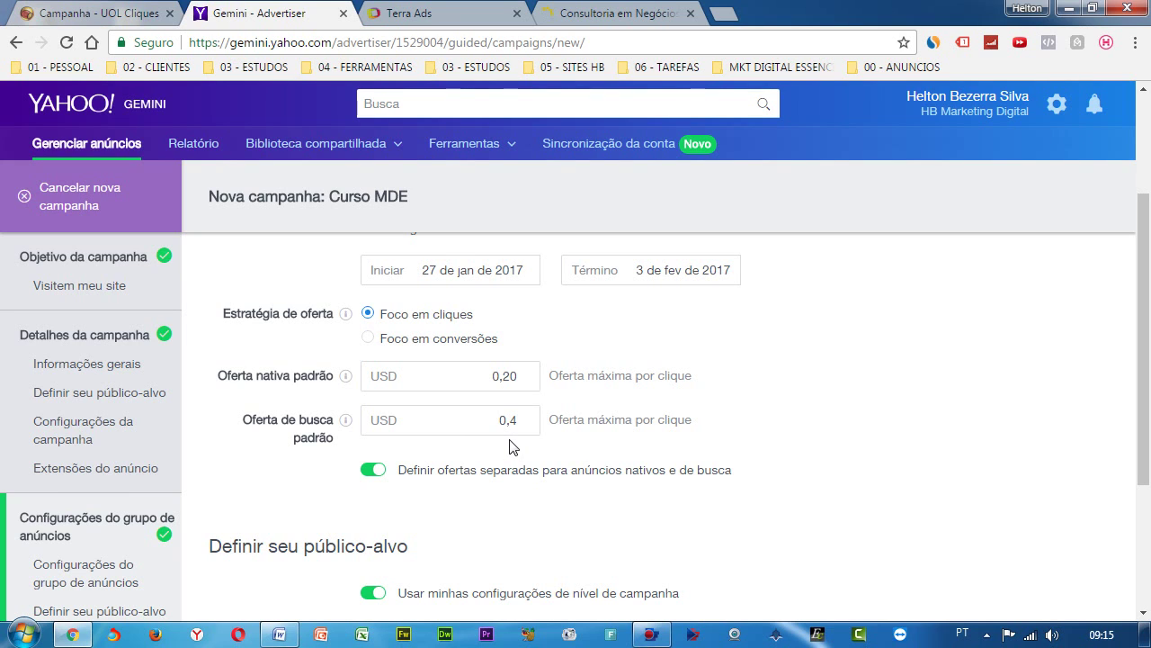
- Review the remaining ad group settings, then save the ad group and continue to the ad details
{"action": "scroll", "coordinate": [508, 445], "scroll_direction": "down", "scroll_amount": 2}
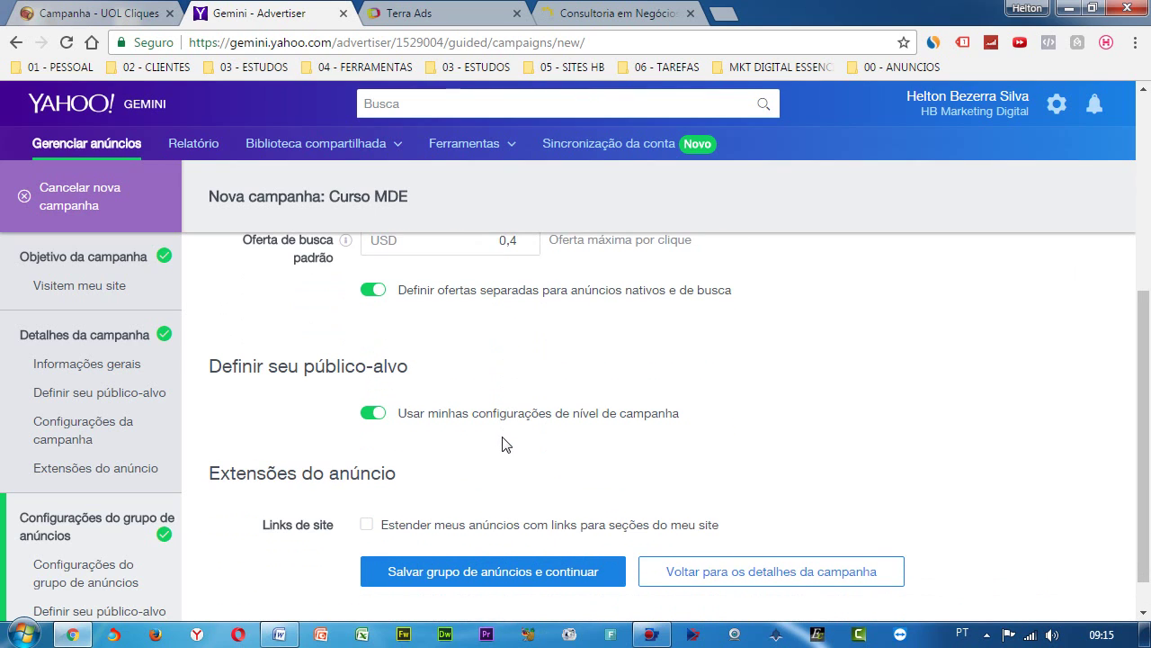
{"action": "scroll", "coordinate": [506, 443], "scroll_direction": "down", "scroll_amount": 1}
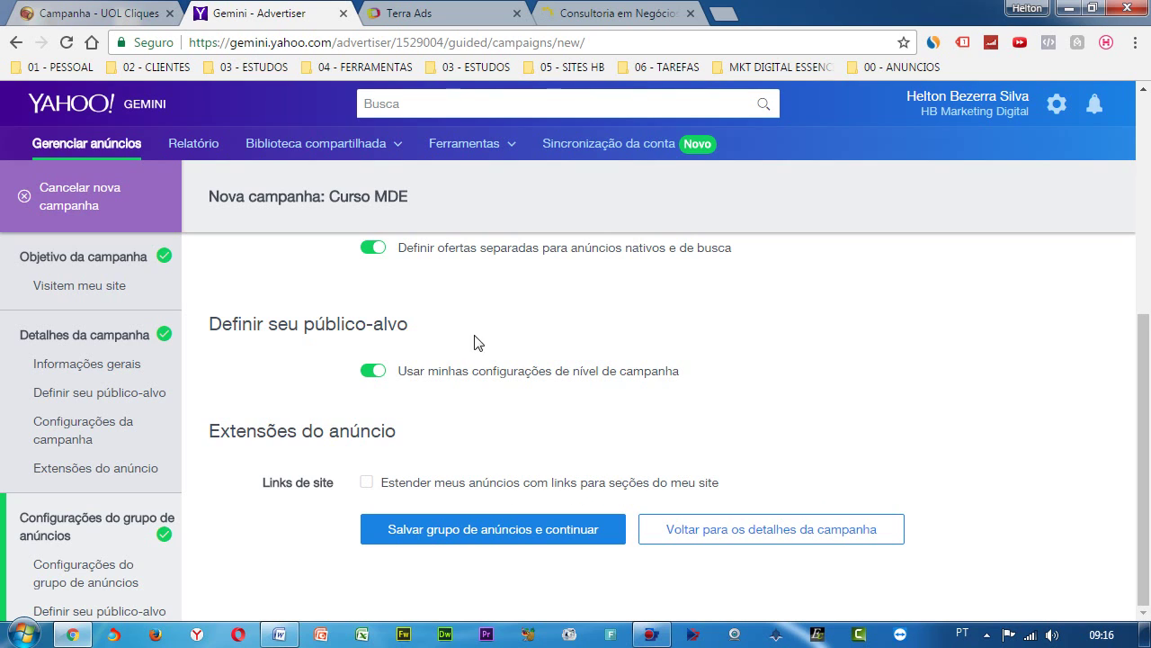
{"action": "left_click", "coordinate": [478, 538]}
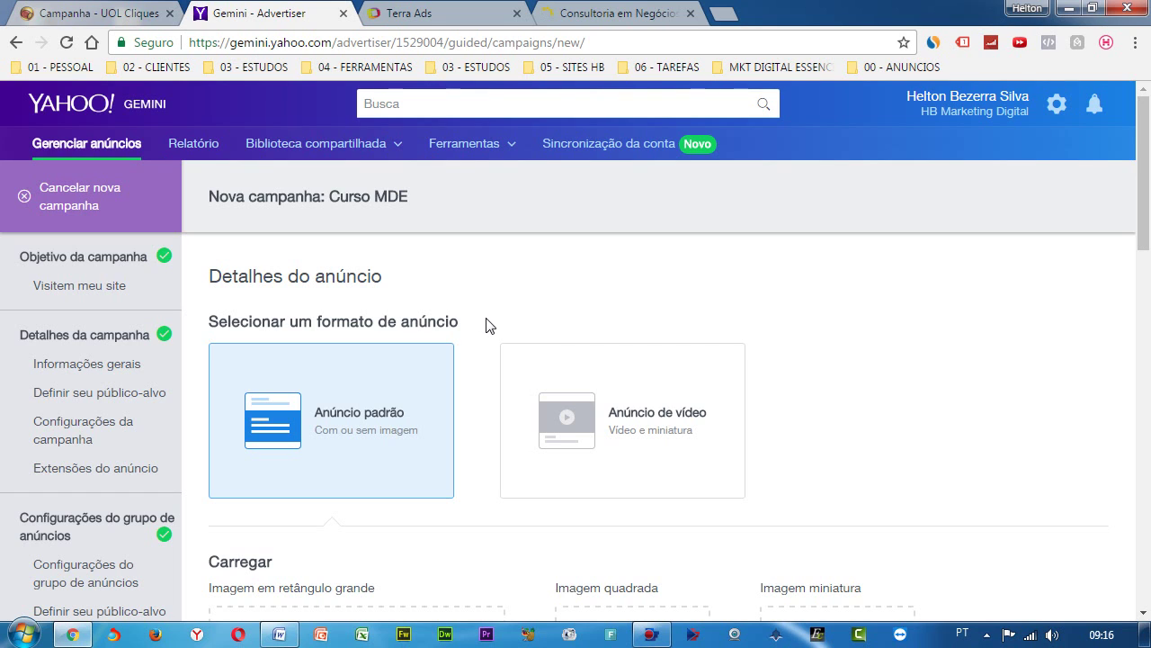
- Preview the video ad format and return to the standard ad format
{"action": "left_click", "coordinate": [562, 428]}
{"action": "left_click", "coordinate": [396, 416]}
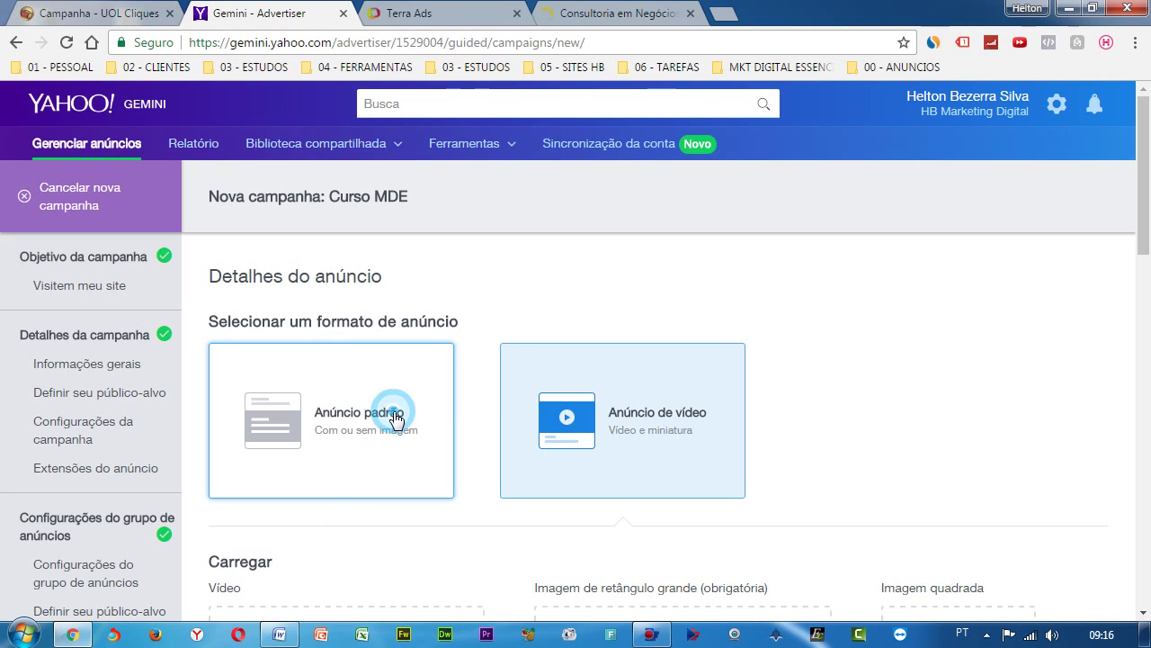
{"action": "scroll", "coordinate": [404, 421], "scroll_direction": "down", "scroll_amount": 2}
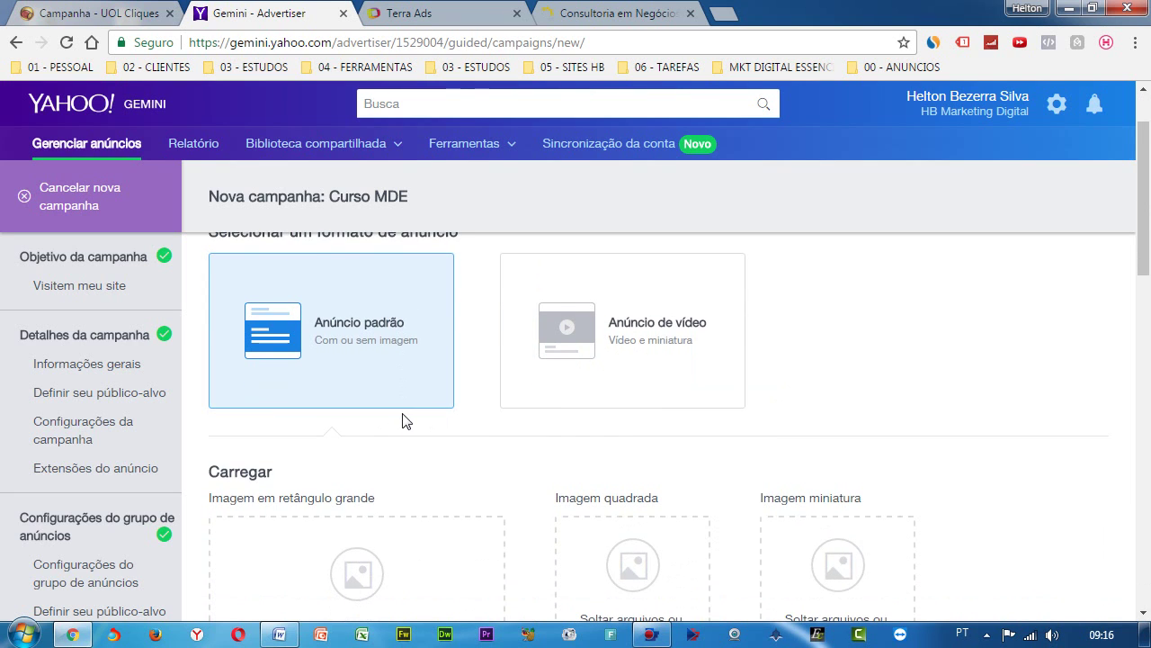
- Examine the minimum size and aspect ratio required for the large rectangle image
{"action": "scroll", "coordinate": [403, 421], "scroll_direction": "down", "scroll_amount": 1}
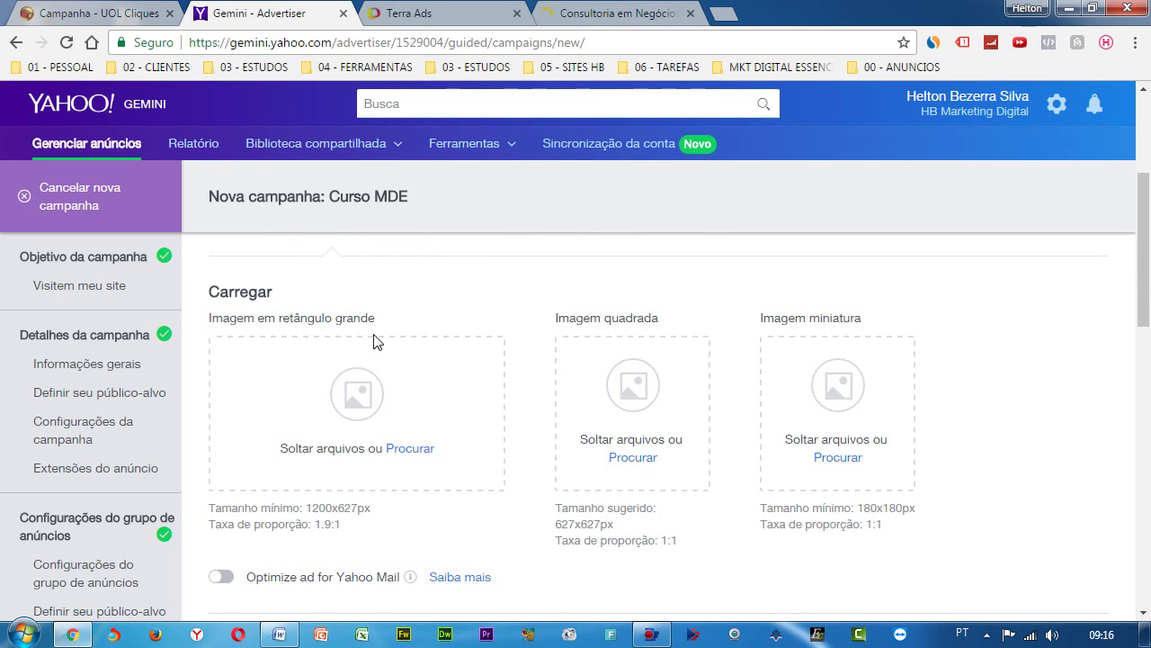
{"action": "double_click", "coordinate": [317, 509]}
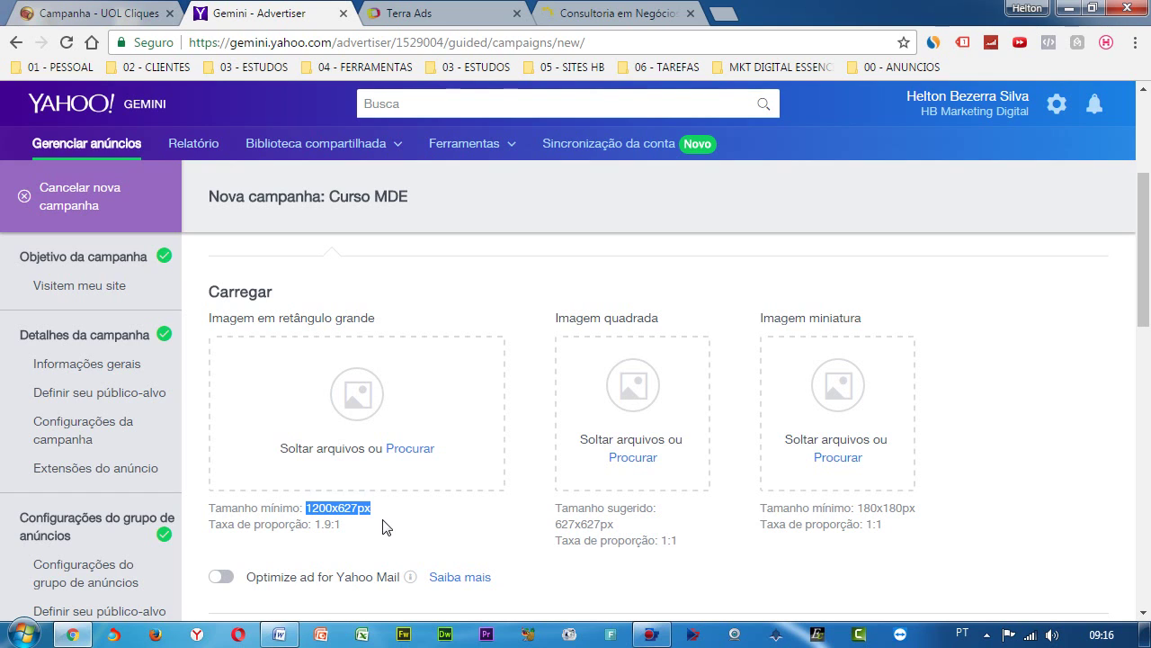
{"action": "left_click", "coordinate": [383, 519]}
{"action": "left_click_drag", "start_coordinate": [315, 528], "coordinate": [363, 531]}
{"action": "left_click", "coordinate": [362, 531]}
- Try to upload "compras no mobile" as the large rectangle image and check the size requirement for it
{"action": "left_click", "coordinate": [406, 447]}
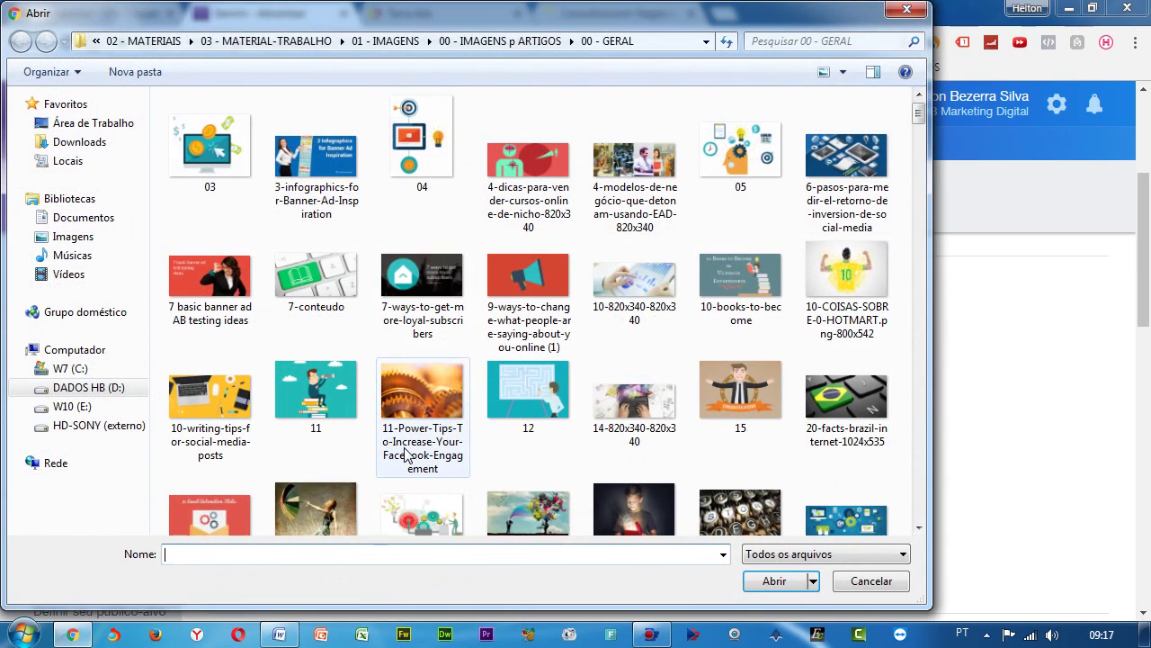
{"action": "left_click", "coordinate": [247, 410]}
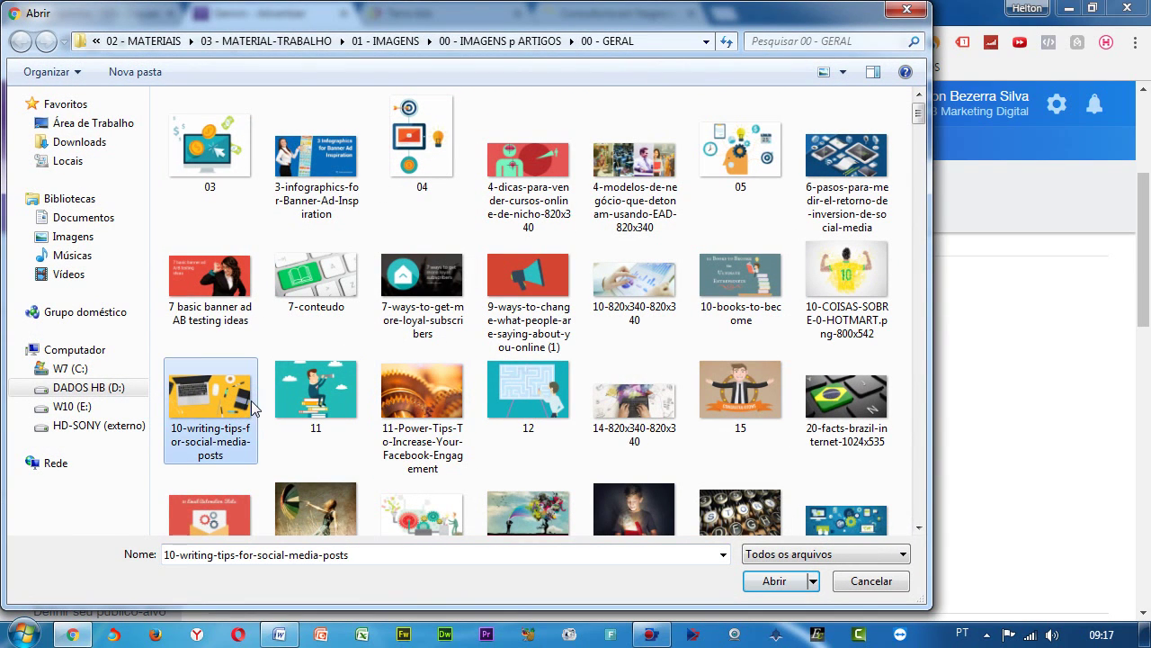
{"action": "scroll", "coordinate": [247, 396], "scroll_direction": "down", "scroll_amount": 5}
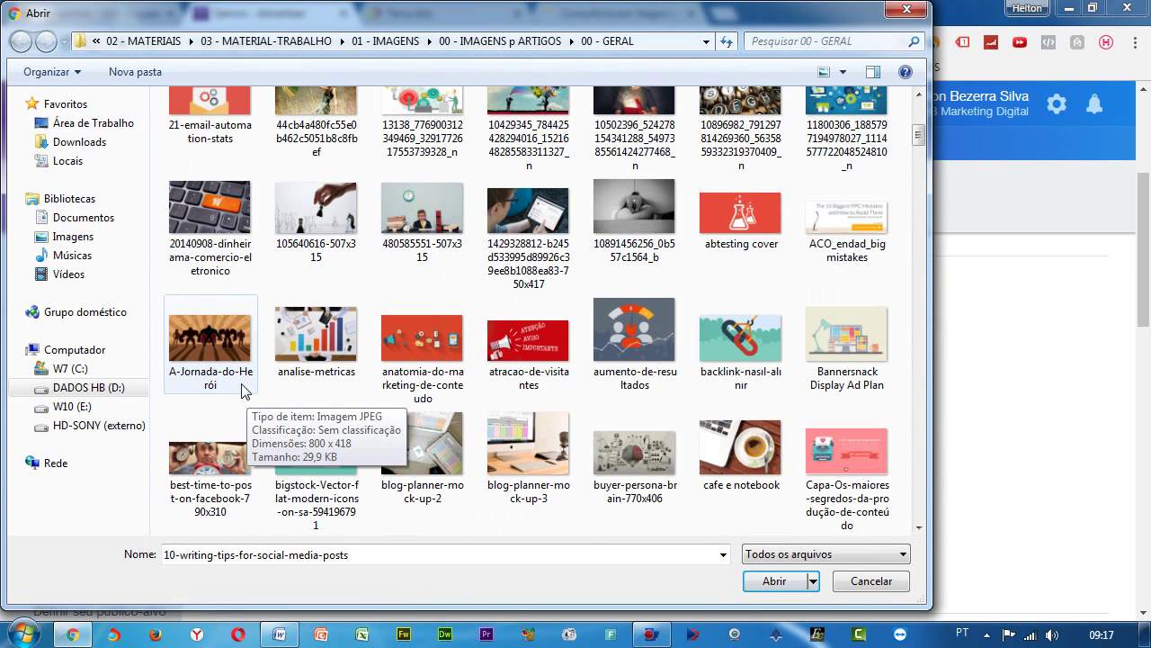
{"action": "scroll", "coordinate": [247, 389], "scroll_direction": "down", "scroll_amount": 3}
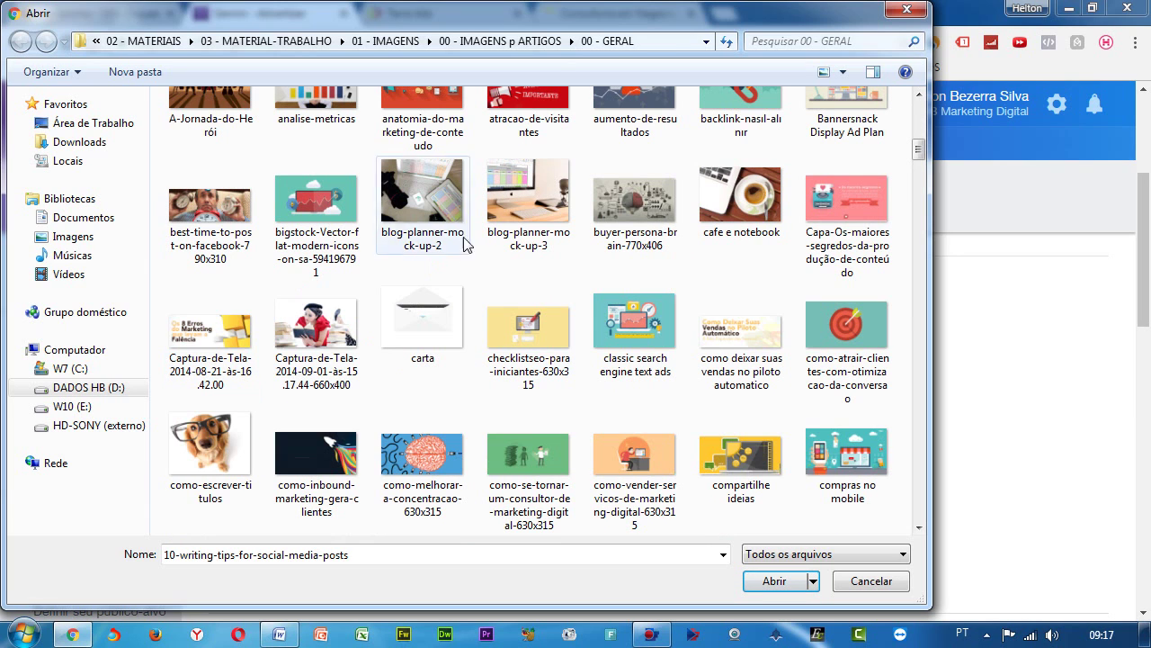
{"action": "left_click", "coordinate": [517, 203]}
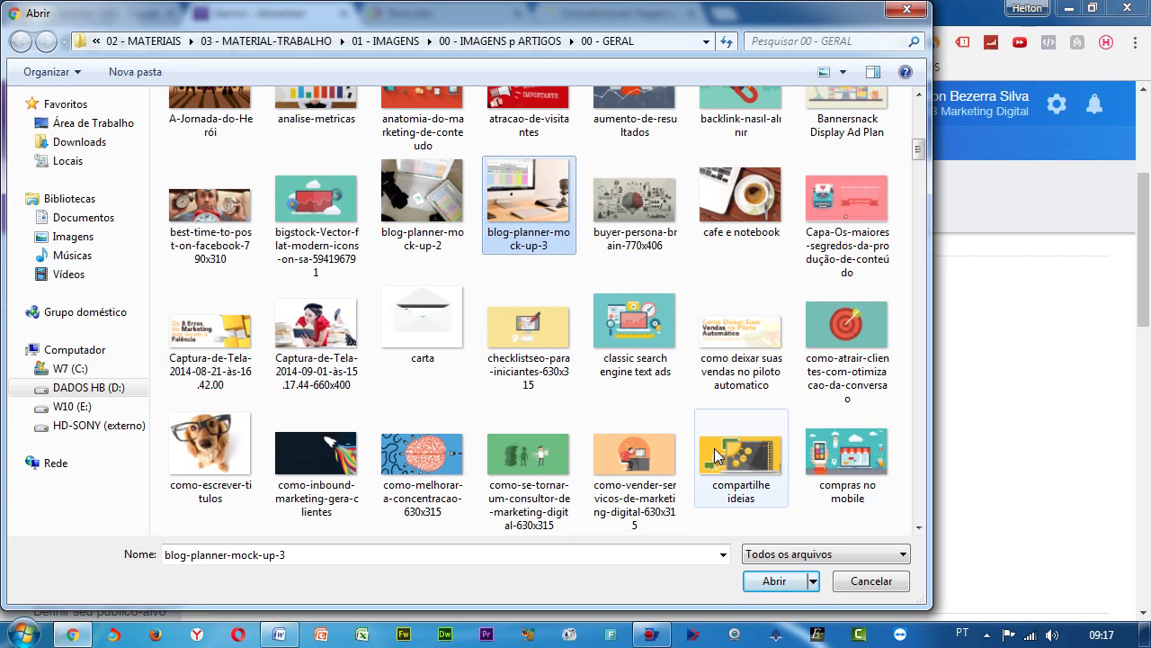
{"action": "scroll", "coordinate": [720, 450], "scroll_direction": "down", "scroll_amount": 3}
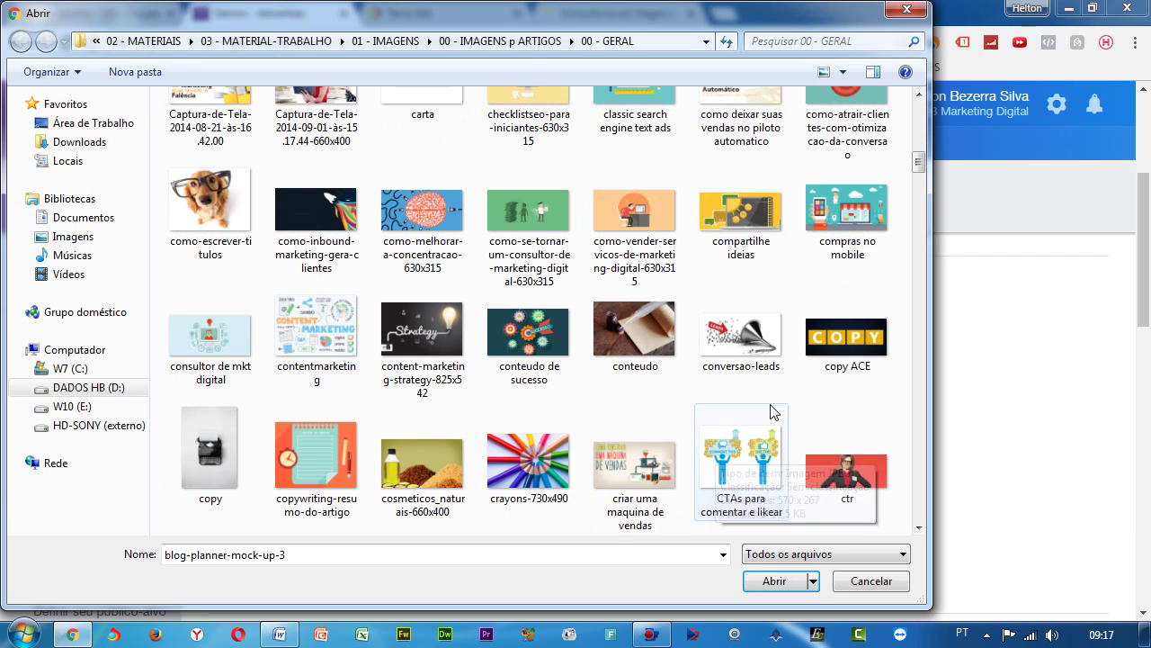
{"action": "left_click", "coordinate": [850, 224]}
{"action": "double_click", "coordinate": [845, 213]}
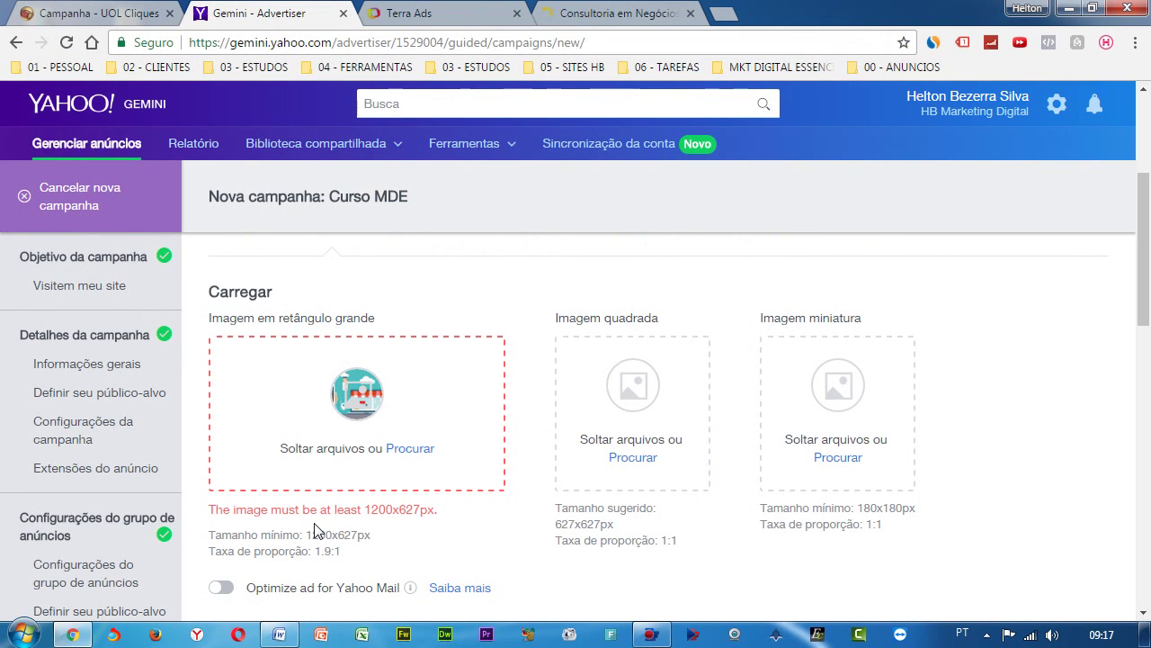
{"action": "double_click", "coordinate": [377, 510]}
{"action": "scroll", "coordinate": [387, 529], "scroll_direction": "up", "scroll_amount": 1}
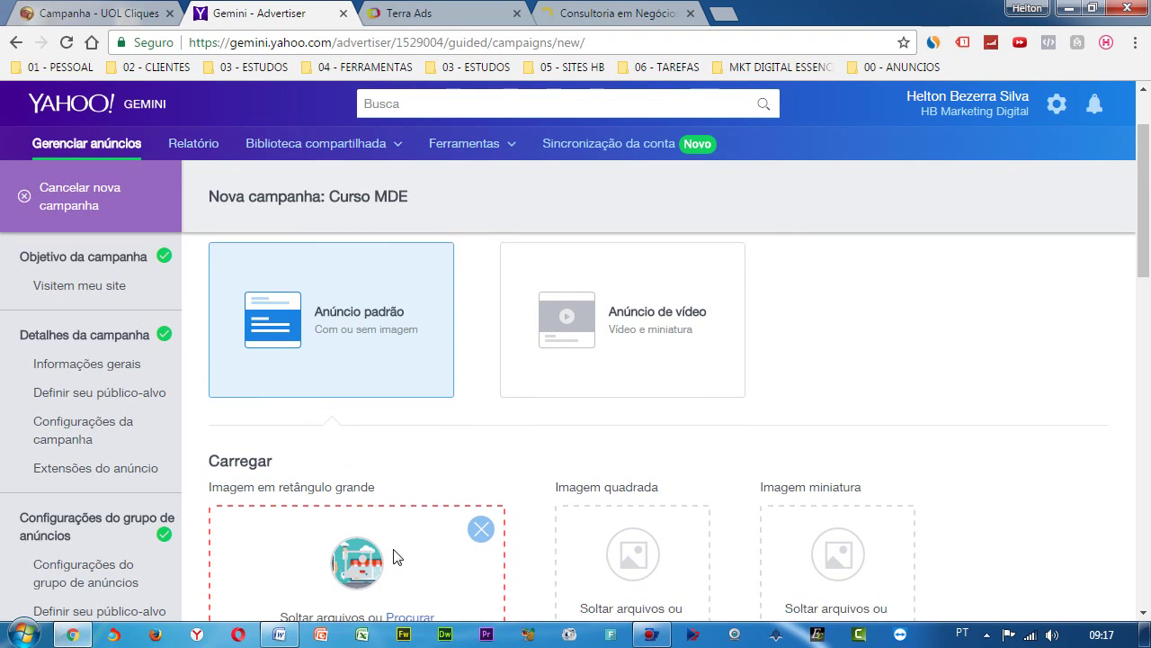
{"action": "scroll", "coordinate": [400, 504], "scroll_direction": "down", "scroll_amount": 1}
{"action": "scroll", "coordinate": [407, 526], "scroll_direction": "down", "scroll_amount": 1}
- Browse for a new large rectangle image, listing the 00 - GERAL folder with file details sorted by size, largest first
{"action": "left_click", "coordinate": [414, 450]}
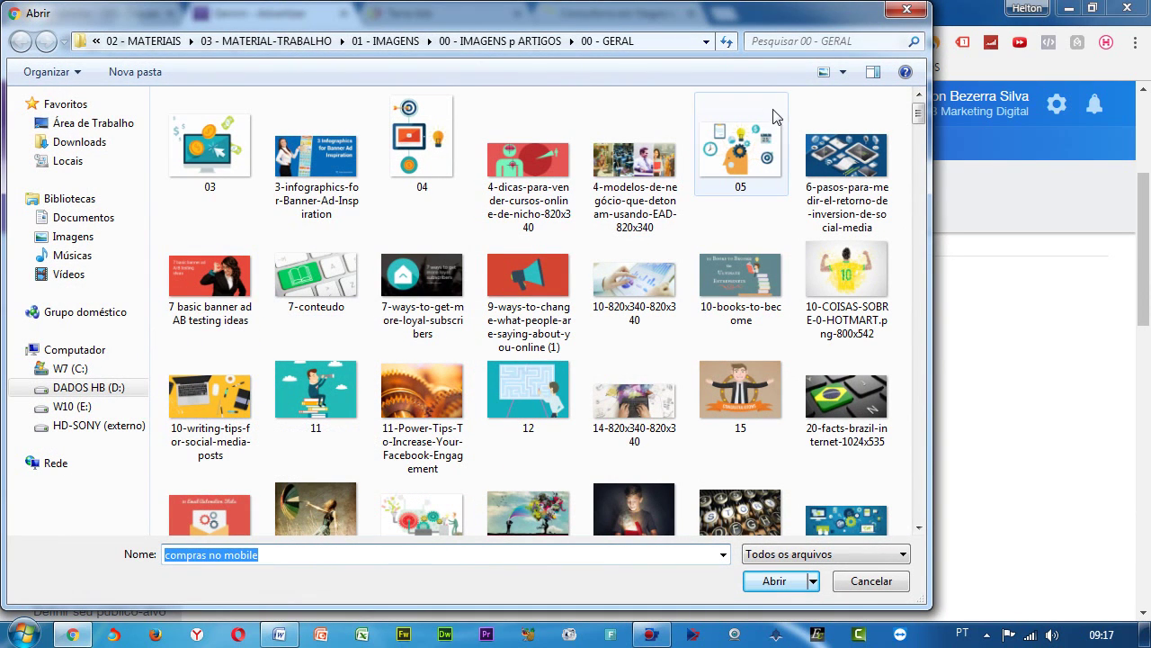
{"action": "left_click", "coordinate": [822, 72]}
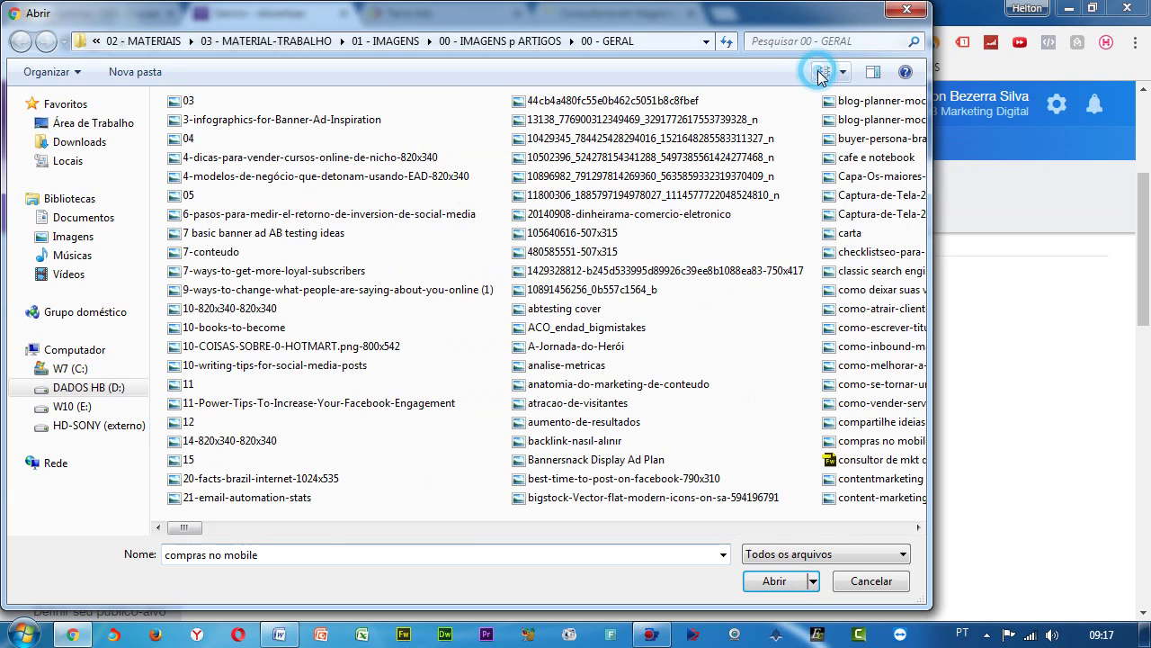
{"action": "left_click", "coordinate": [822, 72]}
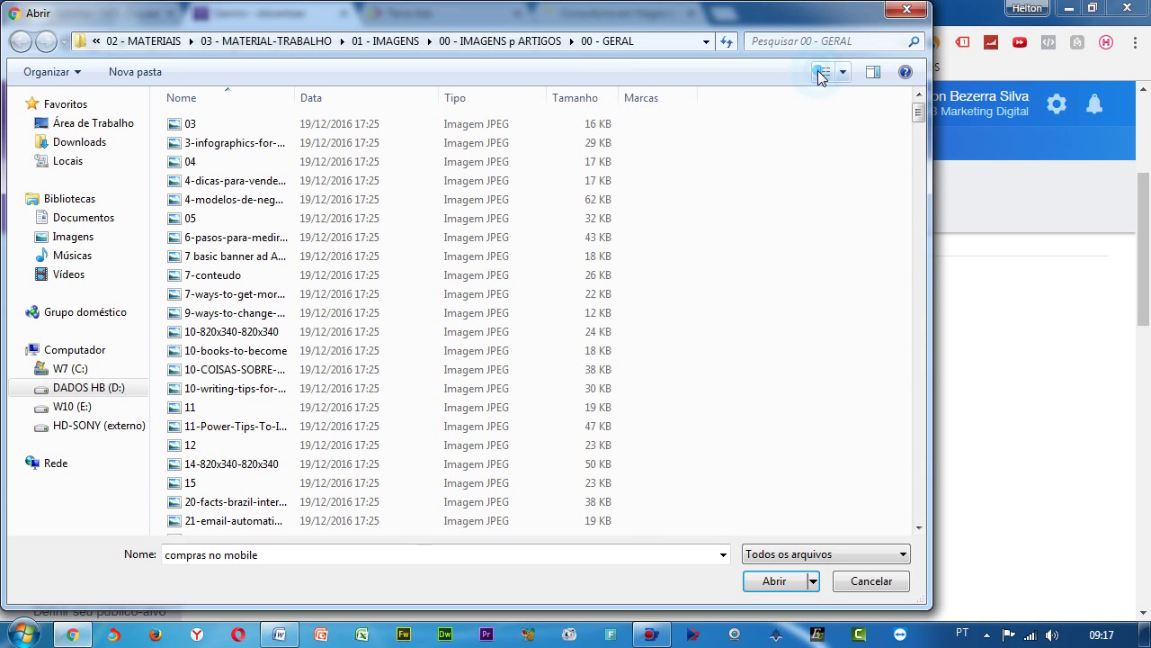
{"action": "left_click", "coordinate": [376, 200]}
{"action": "scroll", "coordinate": [378, 234], "scroll_direction": "down", "scroll_amount": 5}
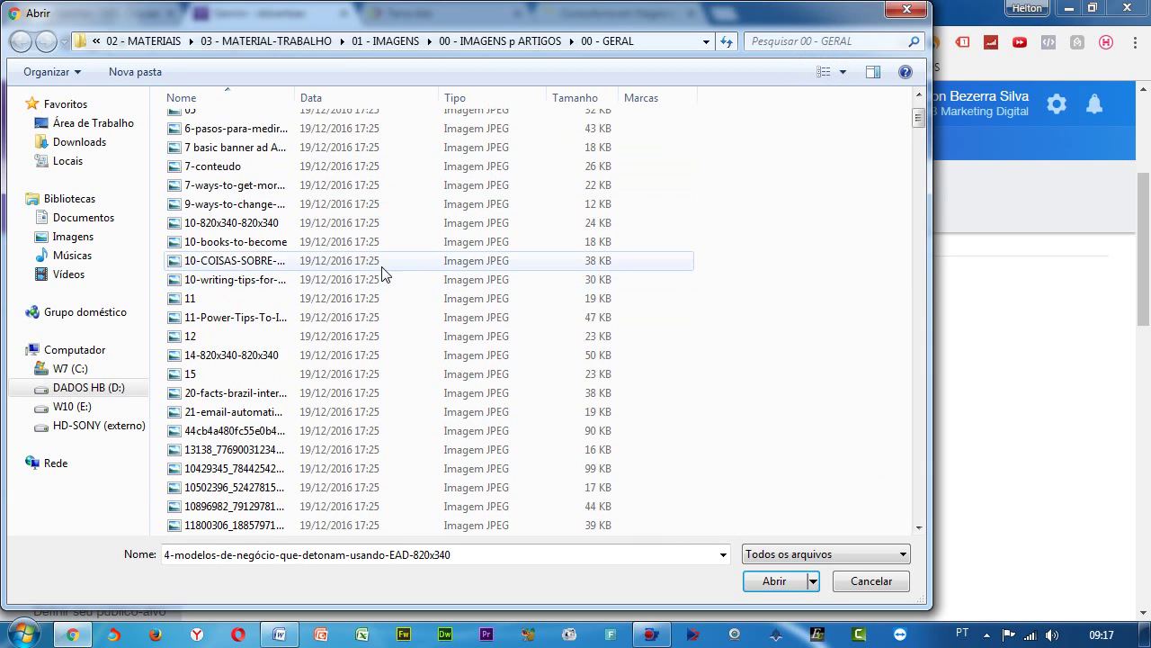
{"action": "left_click", "coordinate": [582, 99]}
{"action": "scroll", "coordinate": [564, 239], "scroll_direction": "up", "scroll_amount": 10}
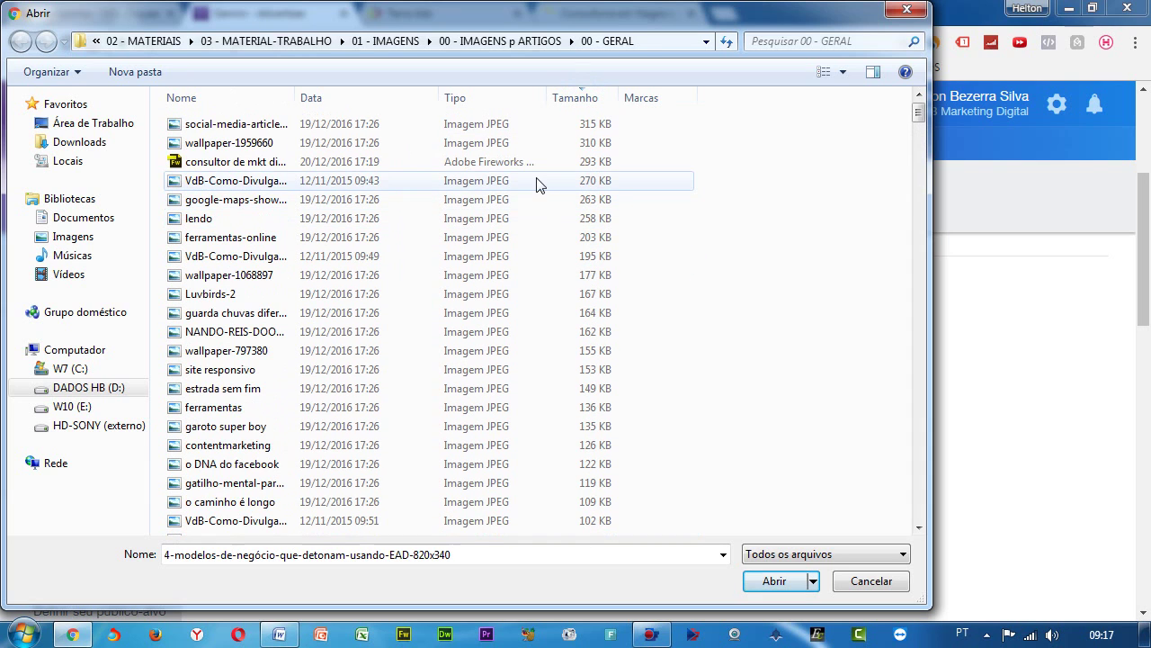
- Upload "social-media-article-image" as the large rectangle image of the ad
{"action": "left_click", "coordinate": [378, 124]}
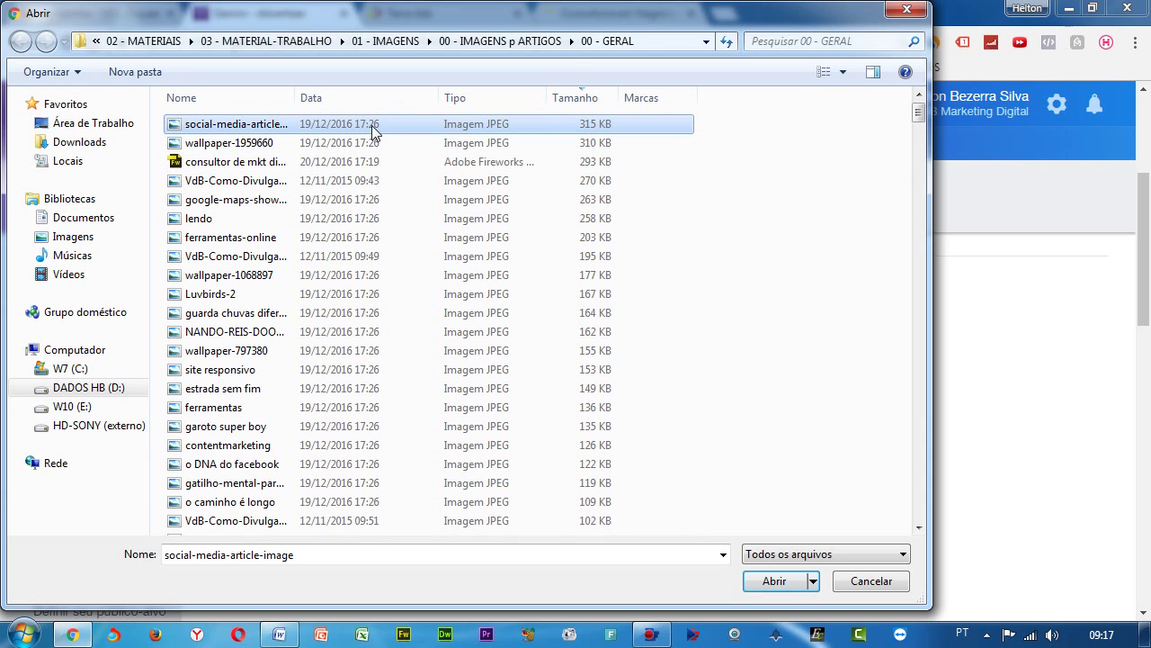
{"action": "left_click", "coordinate": [823, 71]}
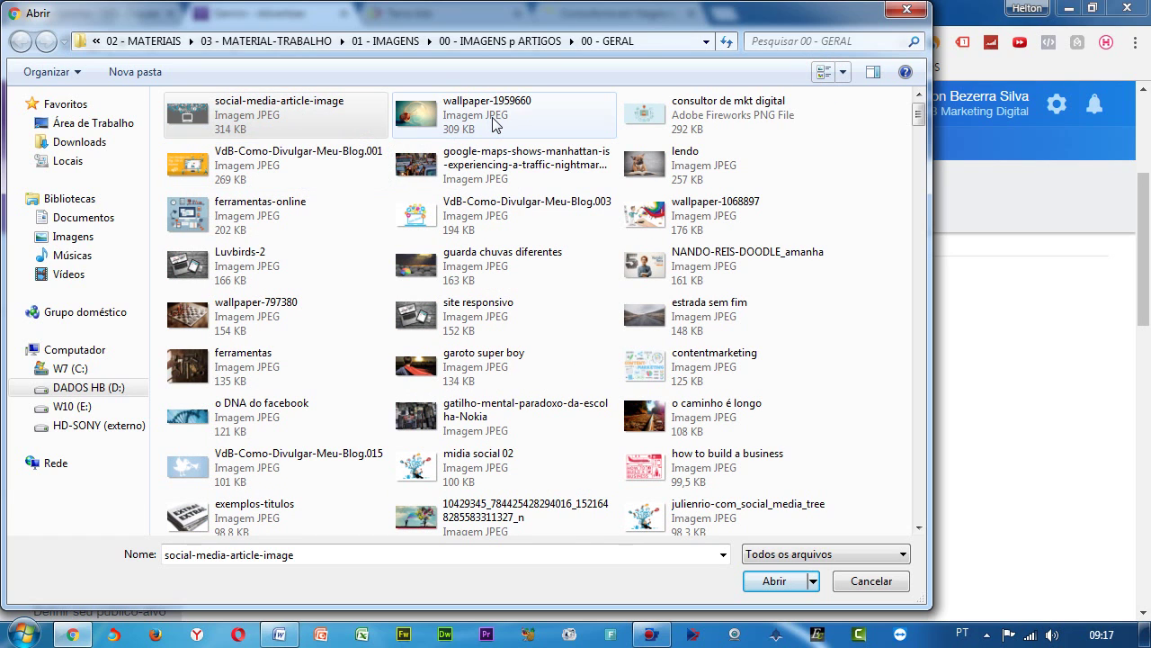
{"action": "double_click", "coordinate": [280, 119]}
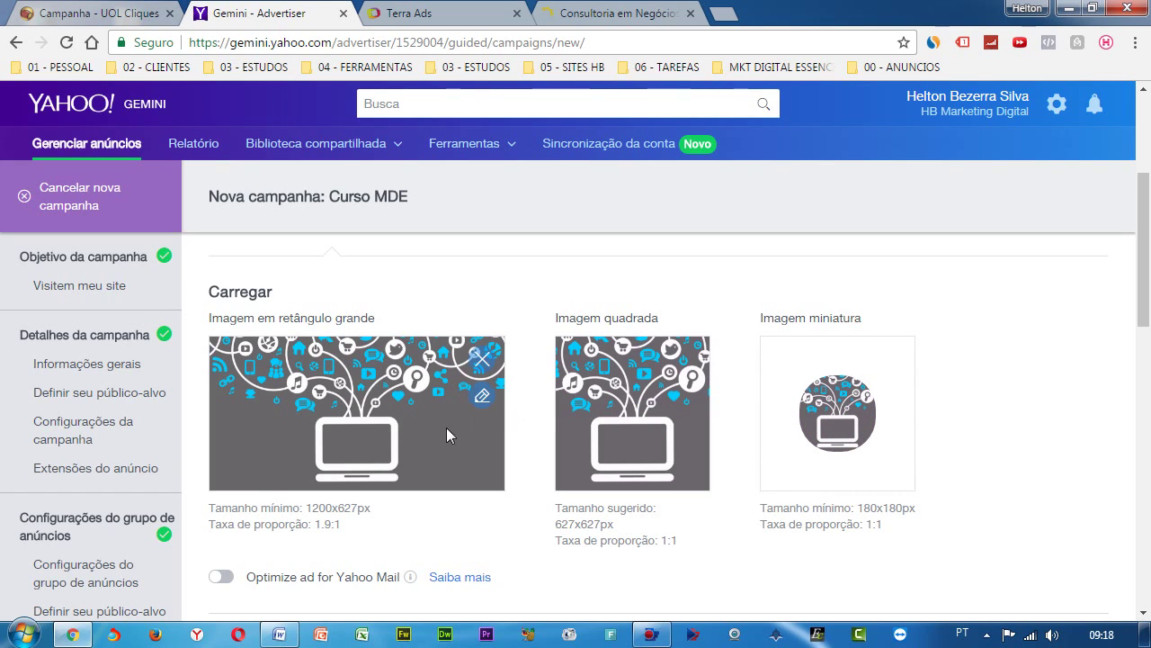
- Review the uploaded image versions, then examine the ad's title and description fields and their character limits
{"action": "mouse_move", "coordinate": [911, 434]}
{"action": "scroll", "coordinate": [540, 428], "scroll_direction": "down", "scroll_amount": 2}
{"action": "scroll", "coordinate": [539, 427], "scroll_direction": "down", "scroll_amount": 1}
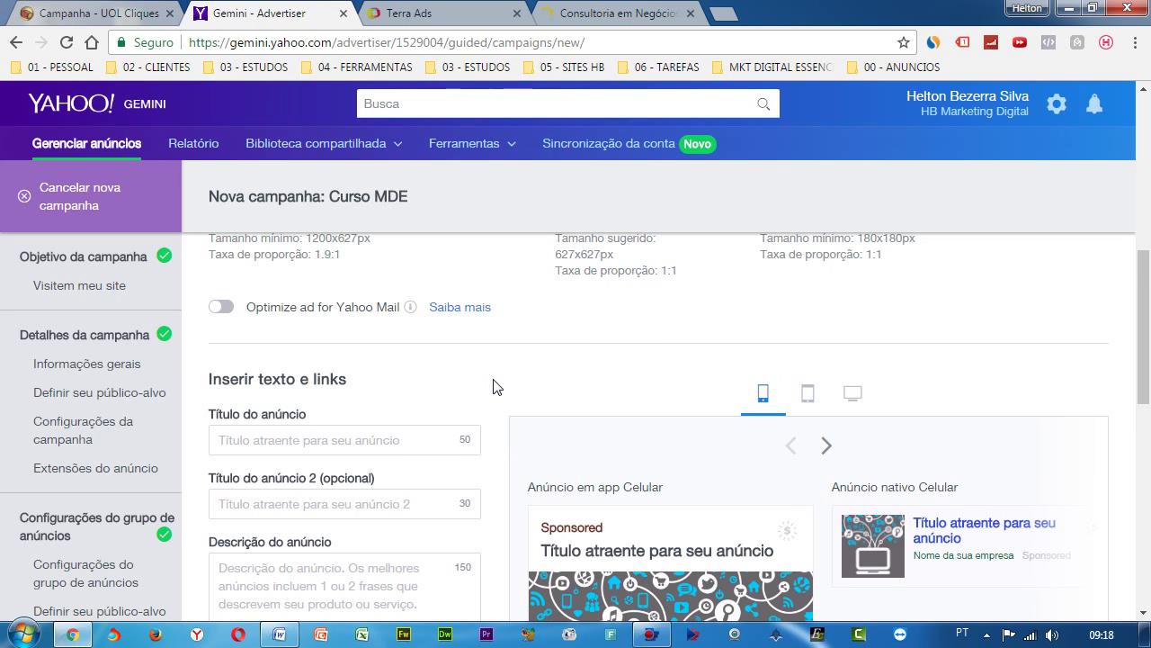
{"action": "scroll", "coordinate": [491, 386], "scroll_direction": "down", "scroll_amount": 1}
{"action": "scroll", "coordinate": [339, 380], "scroll_direction": "down", "scroll_amount": 1}
{"action": "scroll", "coordinate": [339, 380], "scroll_direction": "up", "scroll_amount": 1}
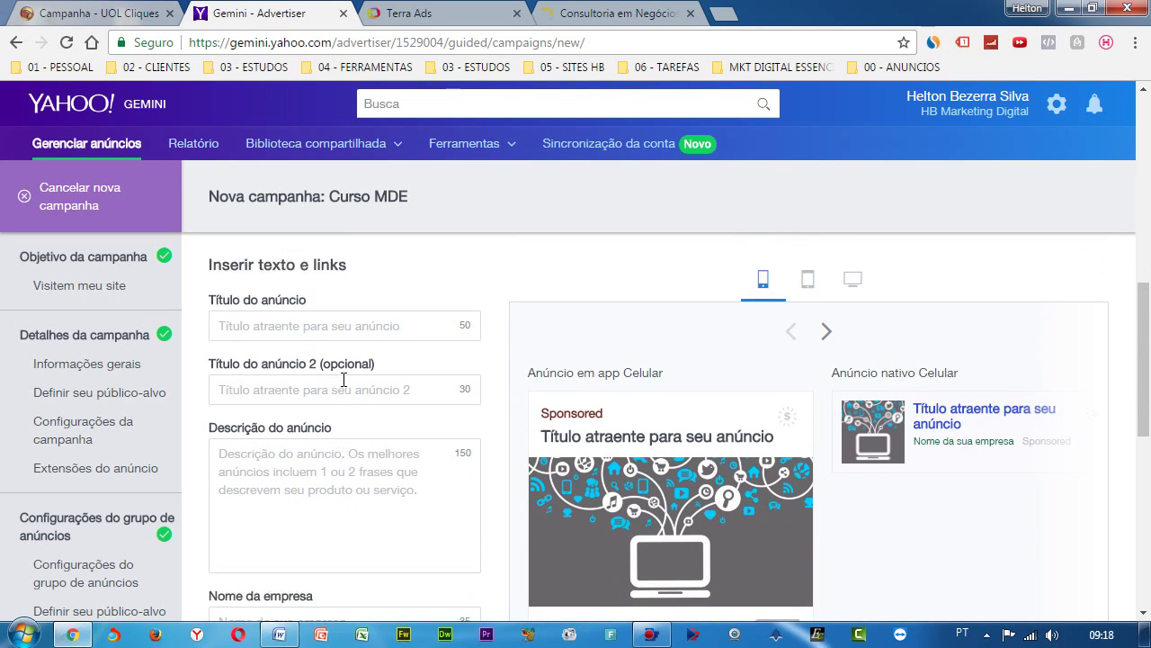
{"action": "left_click", "coordinate": [304, 409]}
{"action": "left_click", "coordinate": [295, 487]}
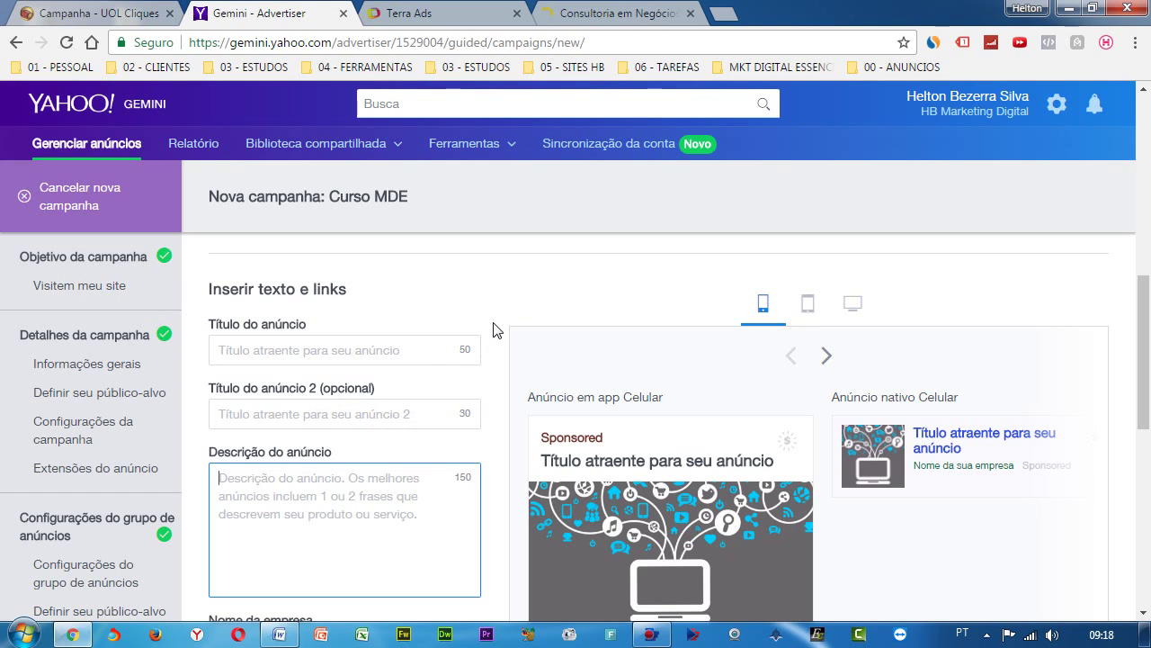
{"action": "left_click", "coordinate": [420, 352]}
{"action": "left_click", "coordinate": [389, 414]}
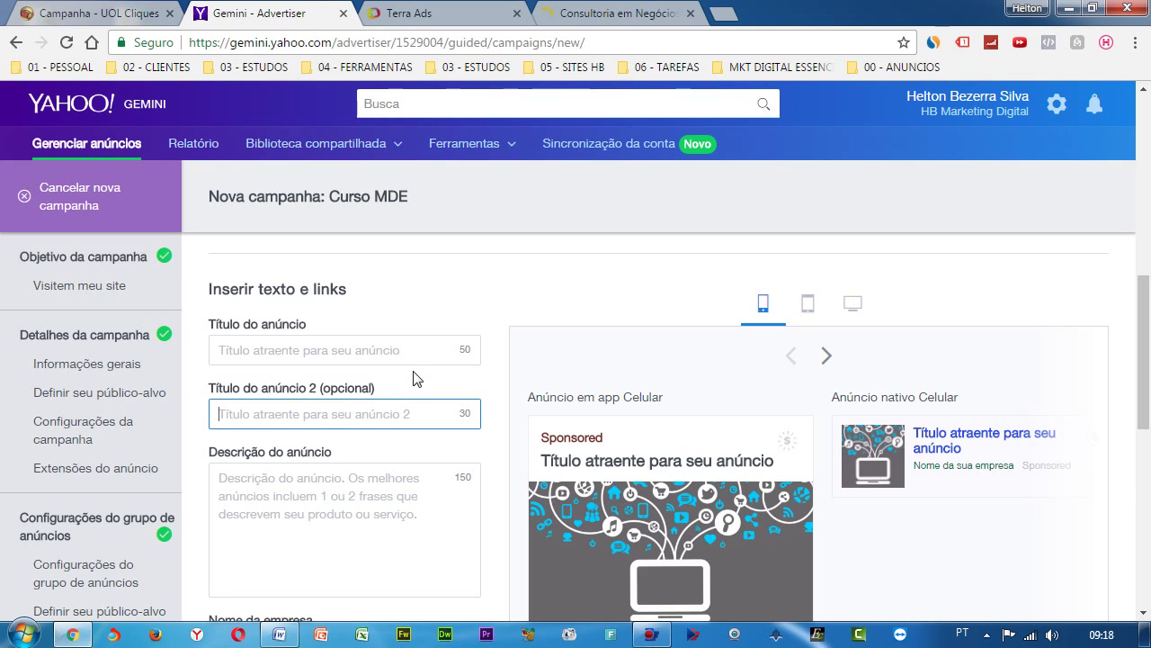
{"action": "left_click", "coordinate": [504, 356]}
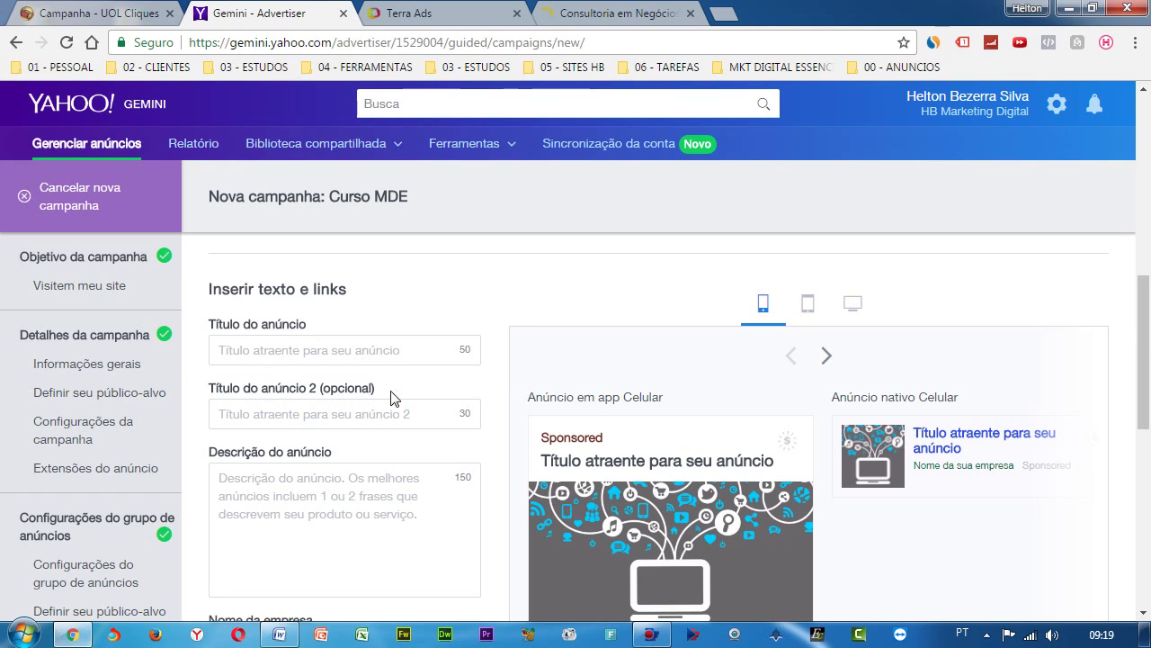
{"action": "left_click", "coordinate": [468, 350]}
{"action": "double_click", "coordinate": [464, 414]}
{"action": "left_click", "coordinate": [481, 415]}
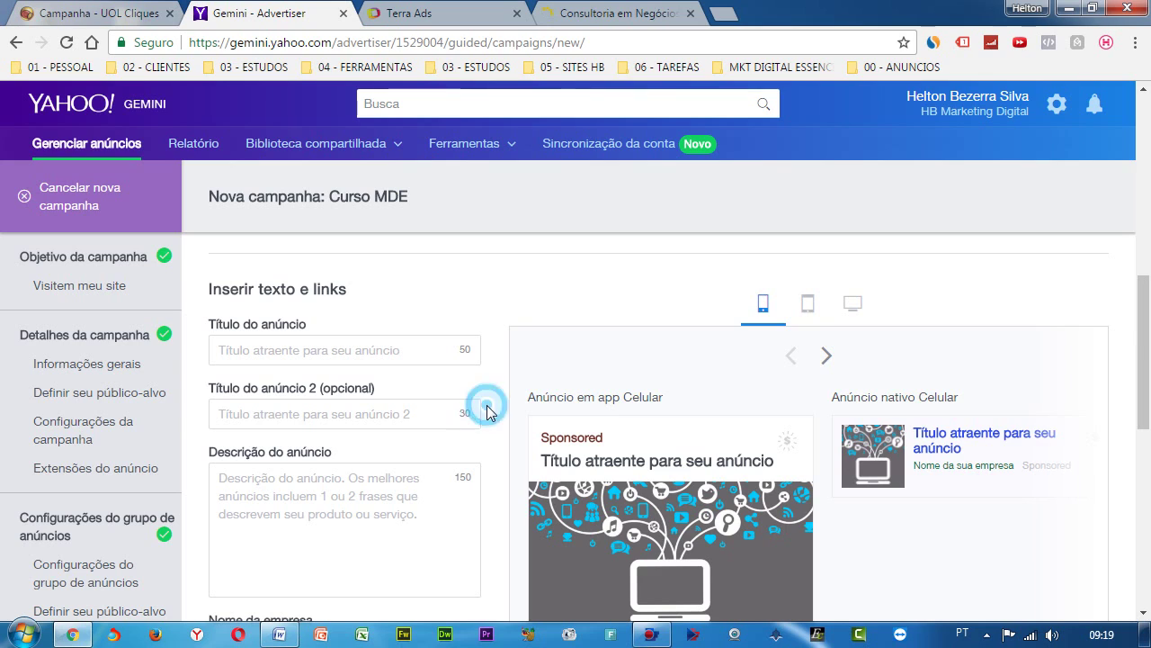
{"action": "left_click", "coordinate": [397, 415]}
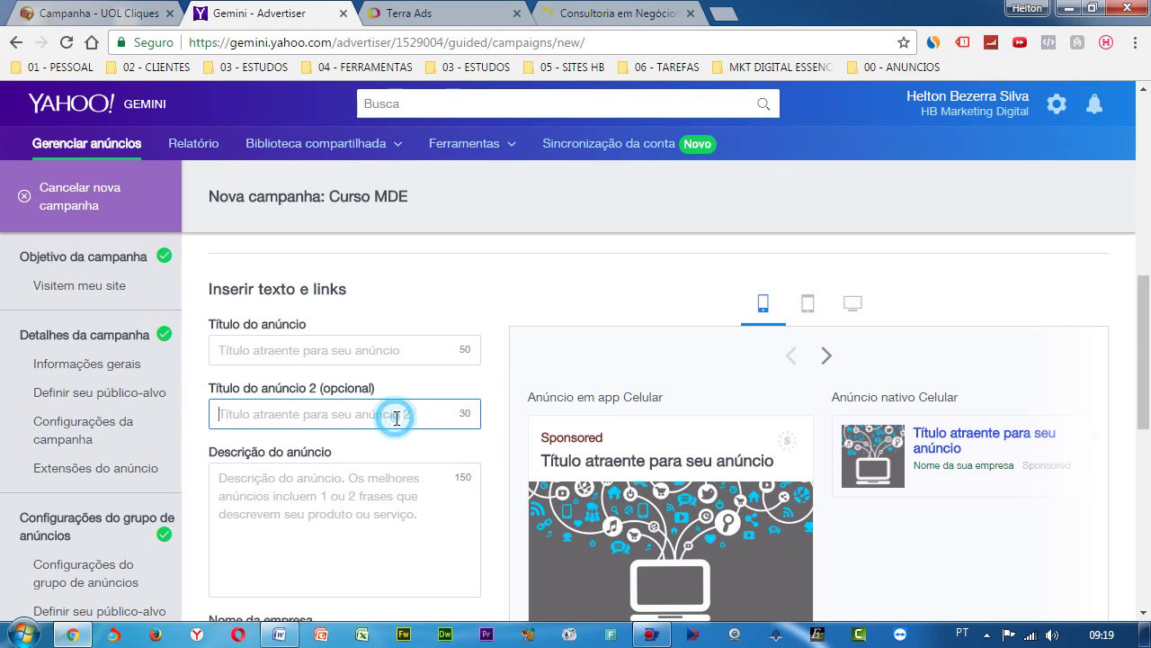
- Enter "Marketing Digital Essencial - APRENDA!" as the ad title
{"action": "left_click", "coordinate": [429, 362]}
{"action": "type", "text": "C"}
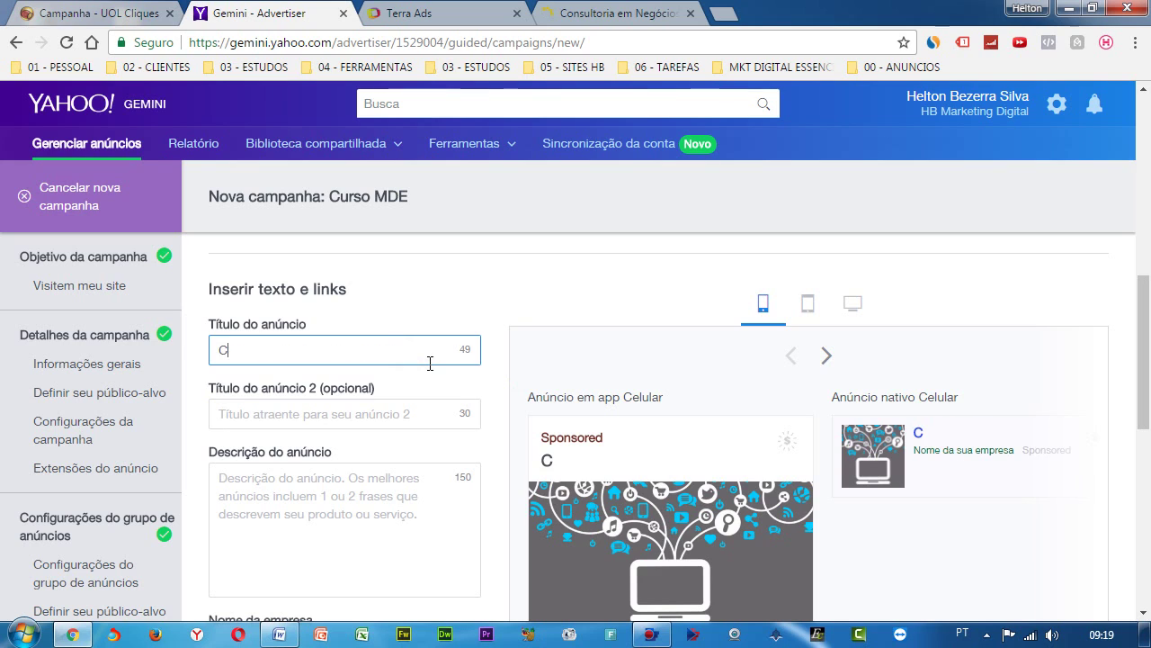
{"action": "type", "text": "u"}
{"action": "key", "text": "BackSpace"}
{"action": "key", "text": "BackSpace"}
{"action": "type", "text": "Marketing Digi"}
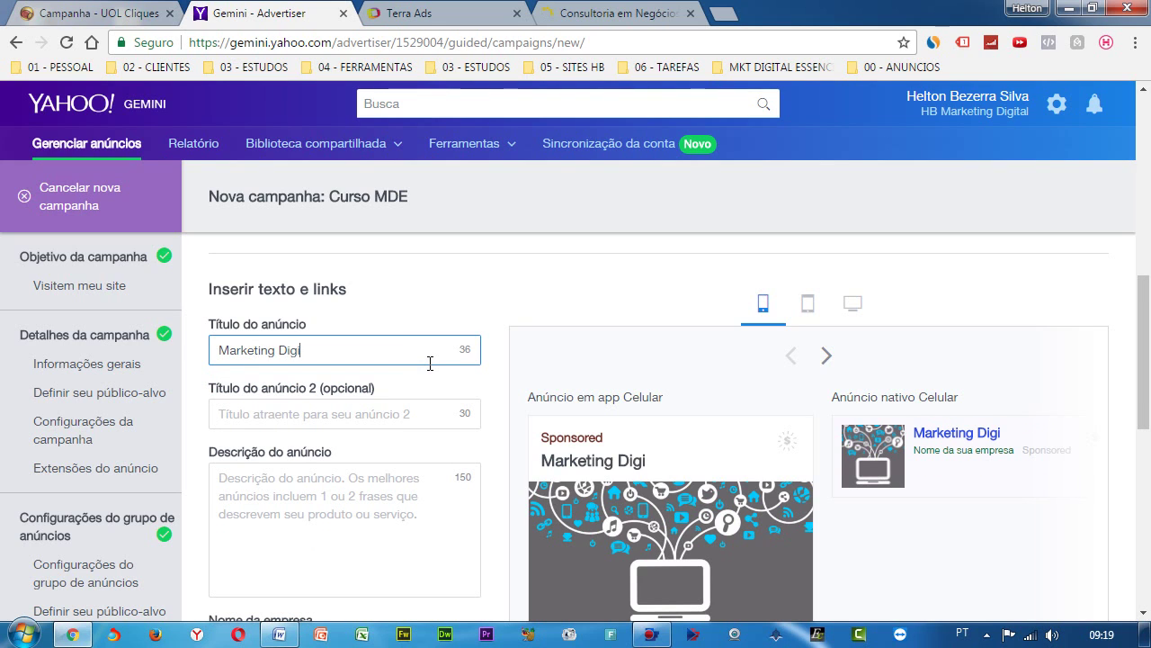
{"action": "type", "text": "tal Essencial"}
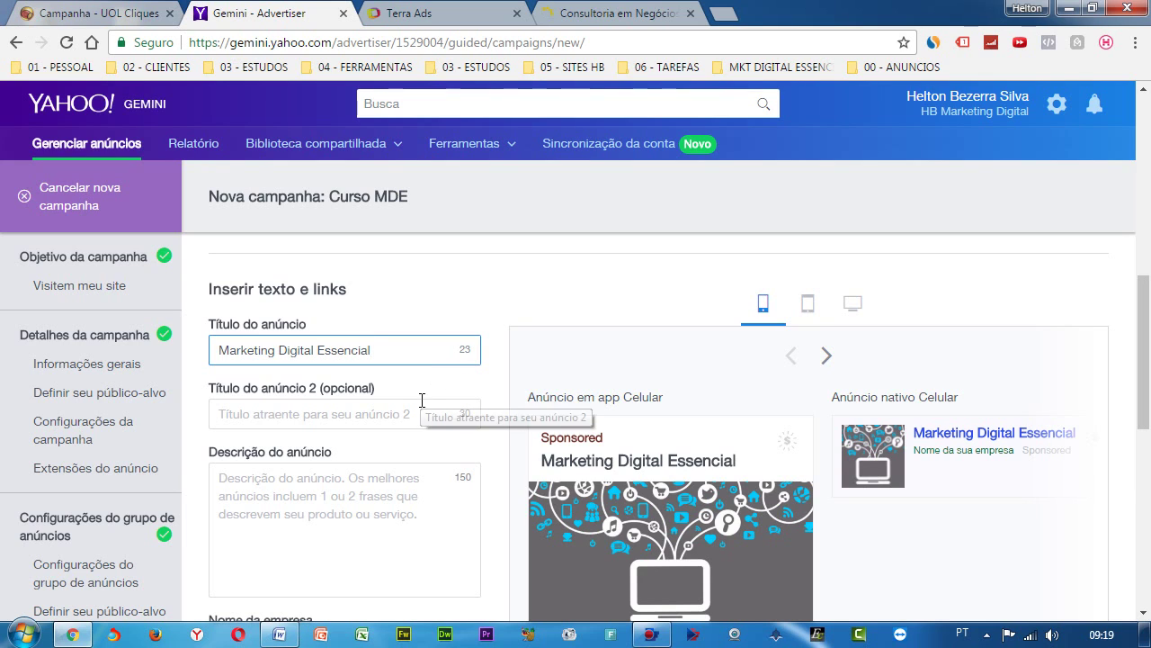
{"action": "type", "text": " - APREN"}
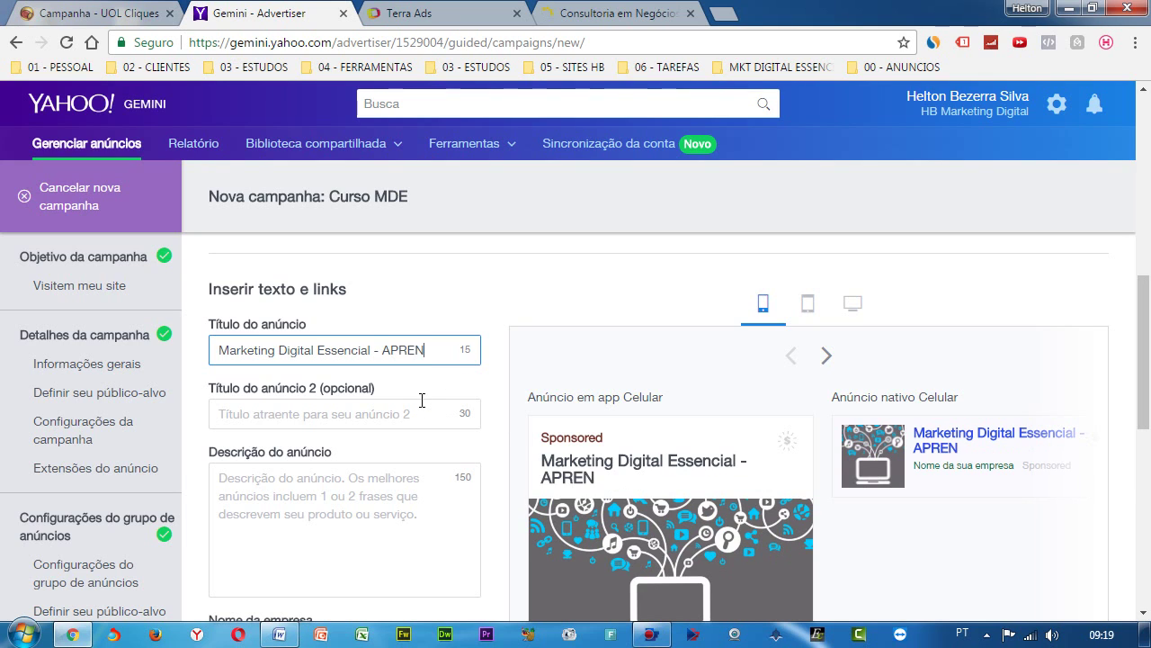
{"action": "type", "text": "DA!"}
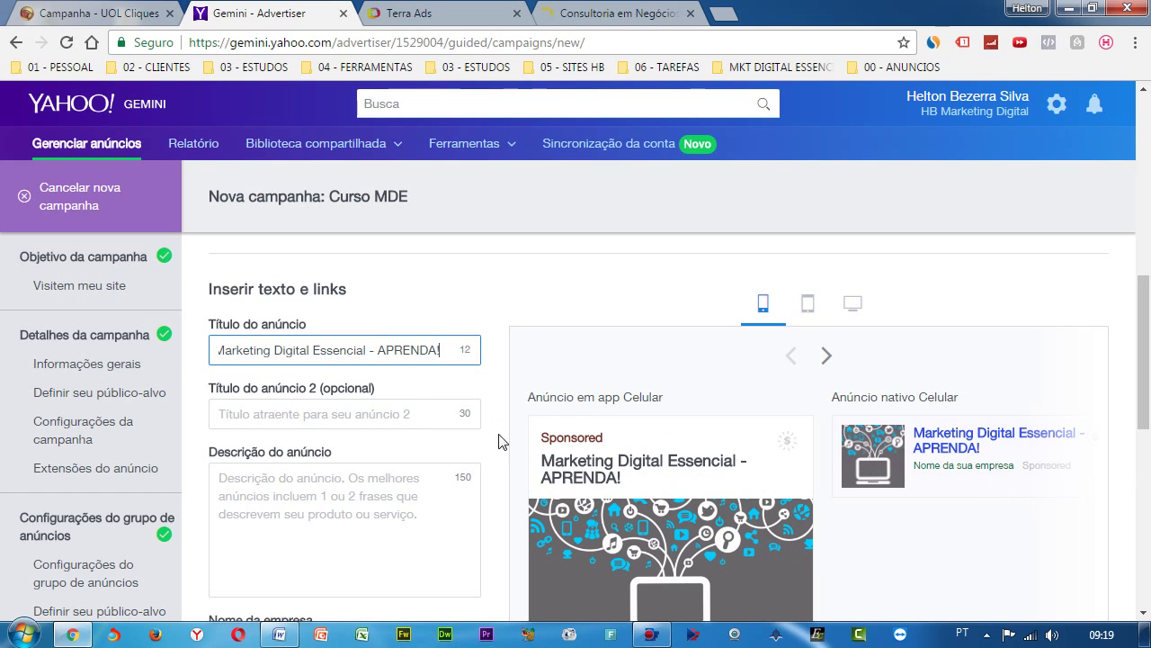
- Enter "Mais de 70 Aulas Online." as the optional second ad title
{"action": "left_click", "coordinate": [304, 413]}
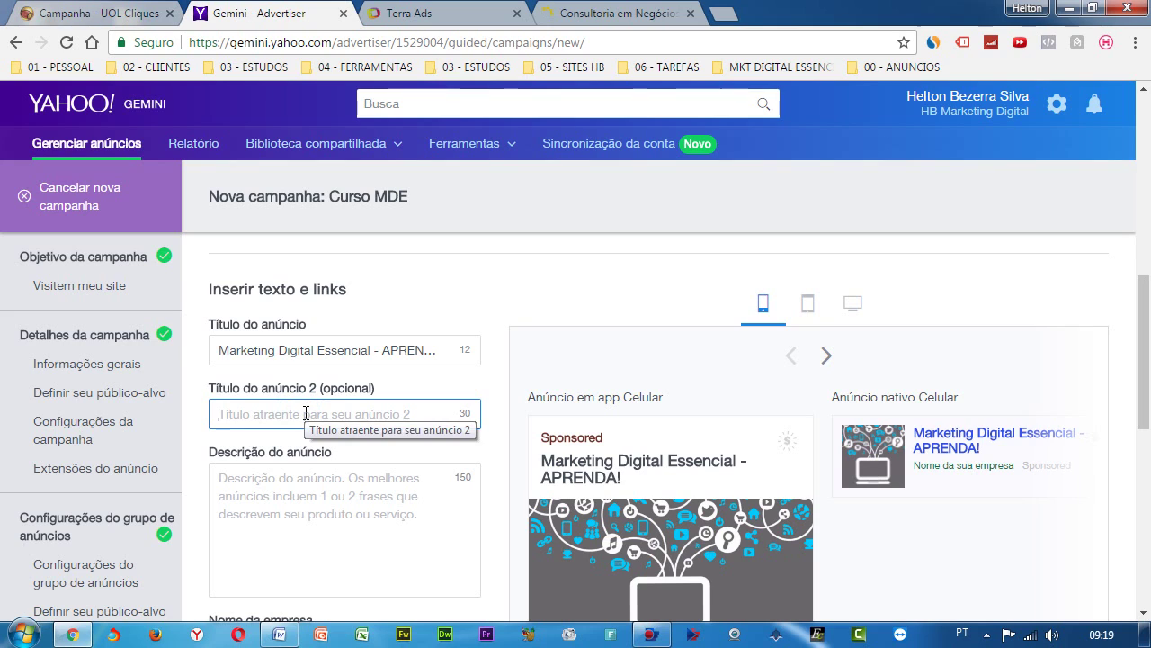
{"action": "type", "text": "Mais"}
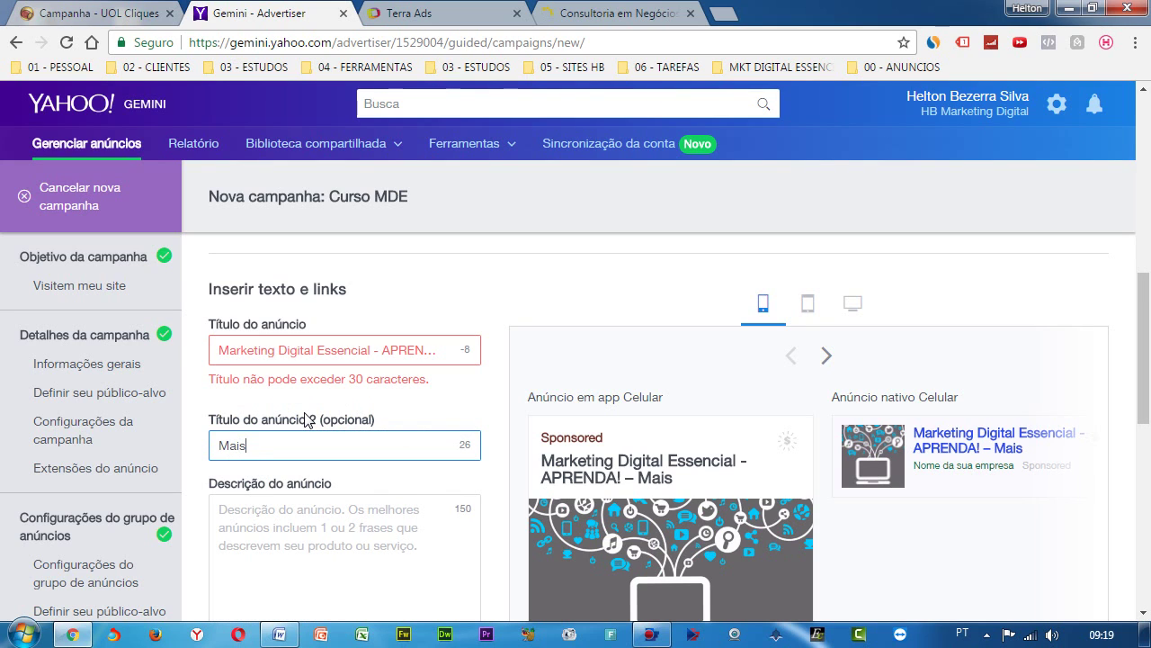
{"action": "type", "text": " de"}
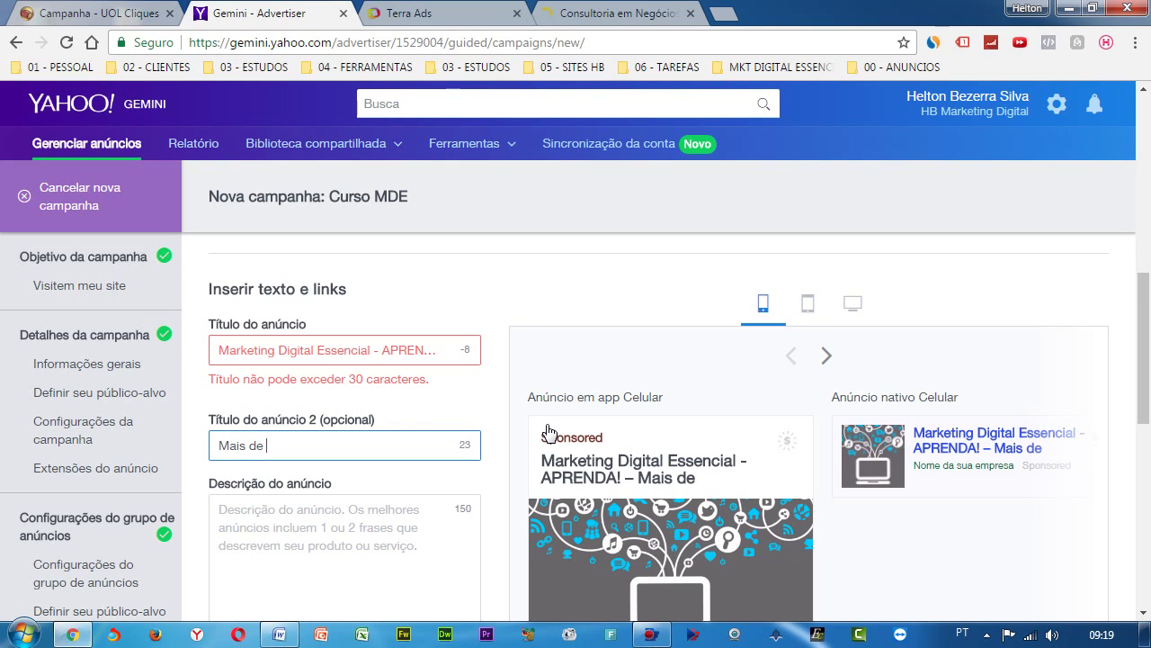
{"action": "type", "text": " 70 Aulas"}
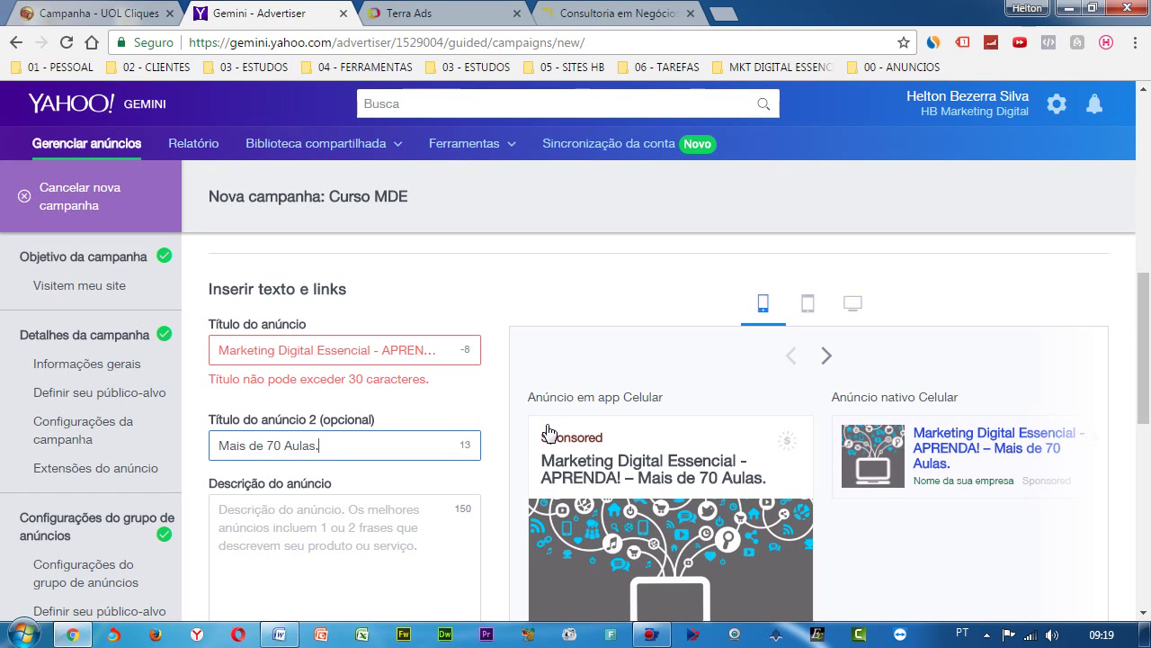
{"action": "type", "text": "Onlie"}
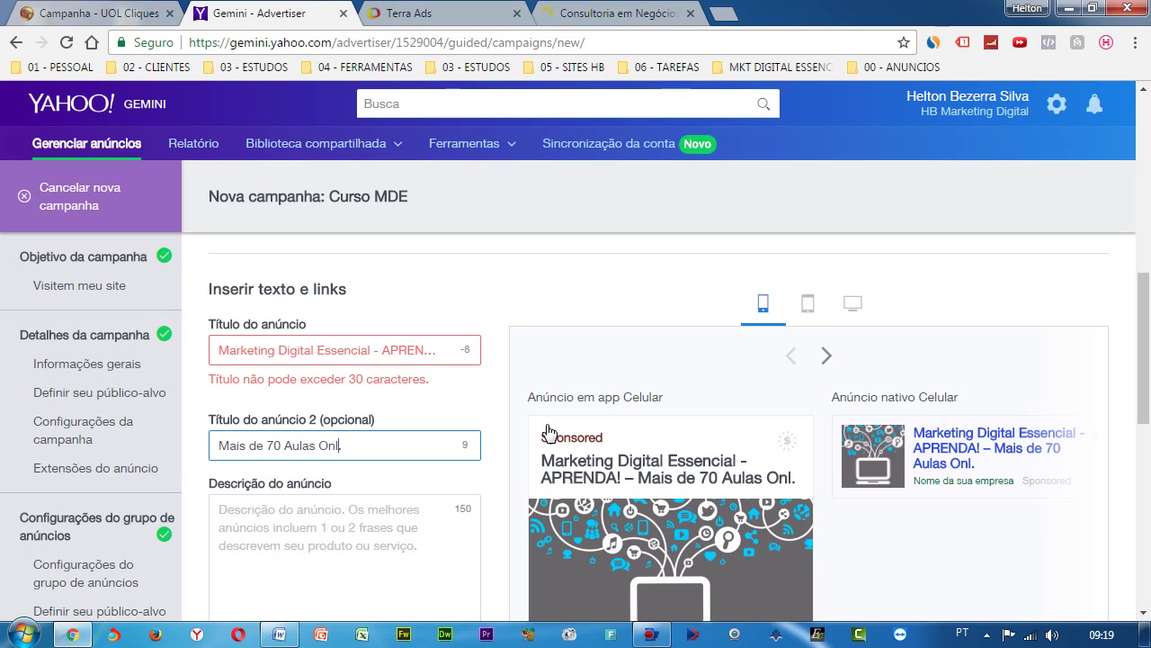
{"action": "key", "text": "BackSpace"}
{"action": "type", "text": "ne"}
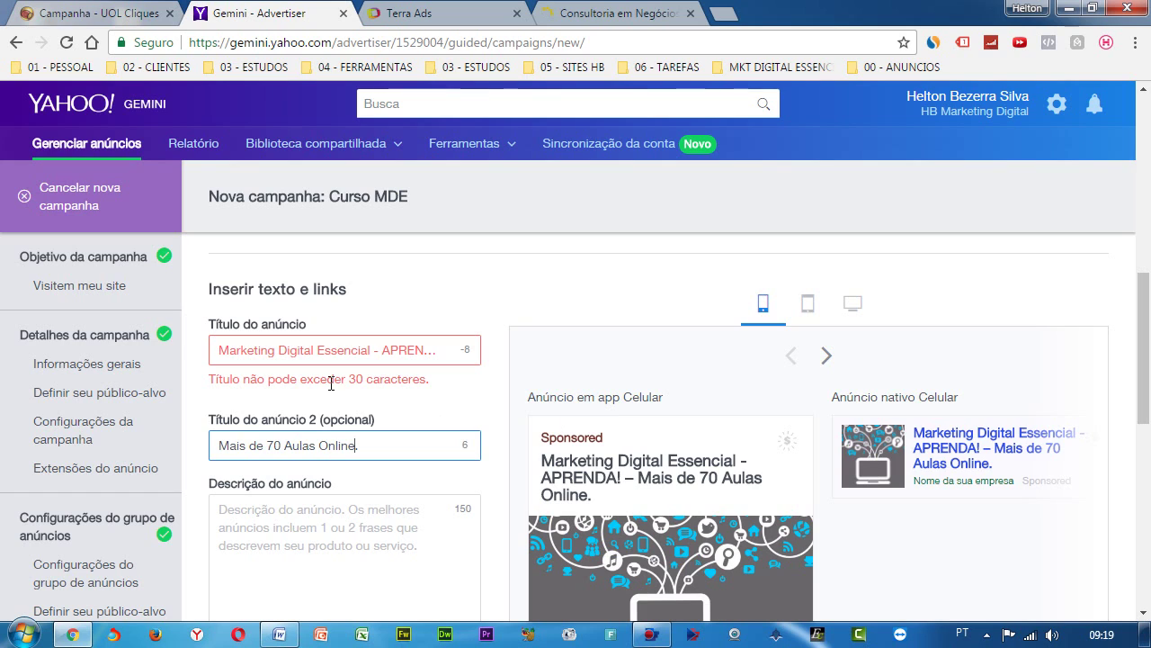
- Shorten the first ad title to "Marketing Digital Essencial!" by removing the "- APRENDA" part
{"action": "left_click", "coordinate": [363, 351]}
{"action": "double_click", "coordinate": [390, 354]}
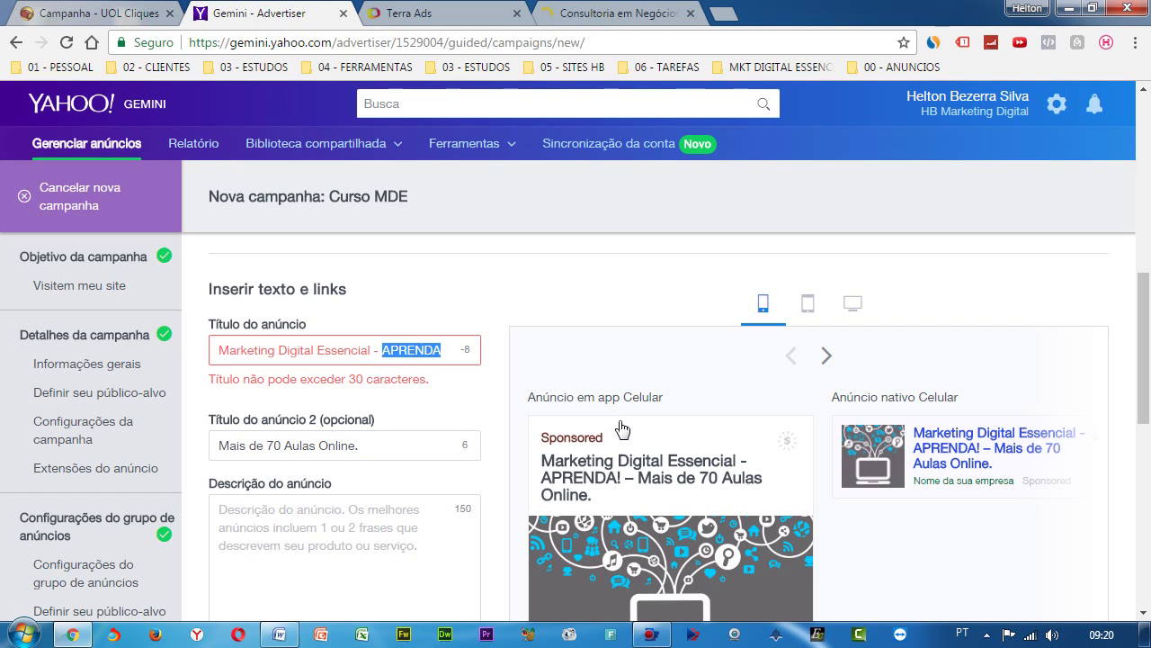
{"action": "key", "text": "BackSpace"}
{"action": "key", "text": "BackSpace"}
{"action": "key", "text": "BackSpace"}
{"action": "key", "text": "BackSpace"}
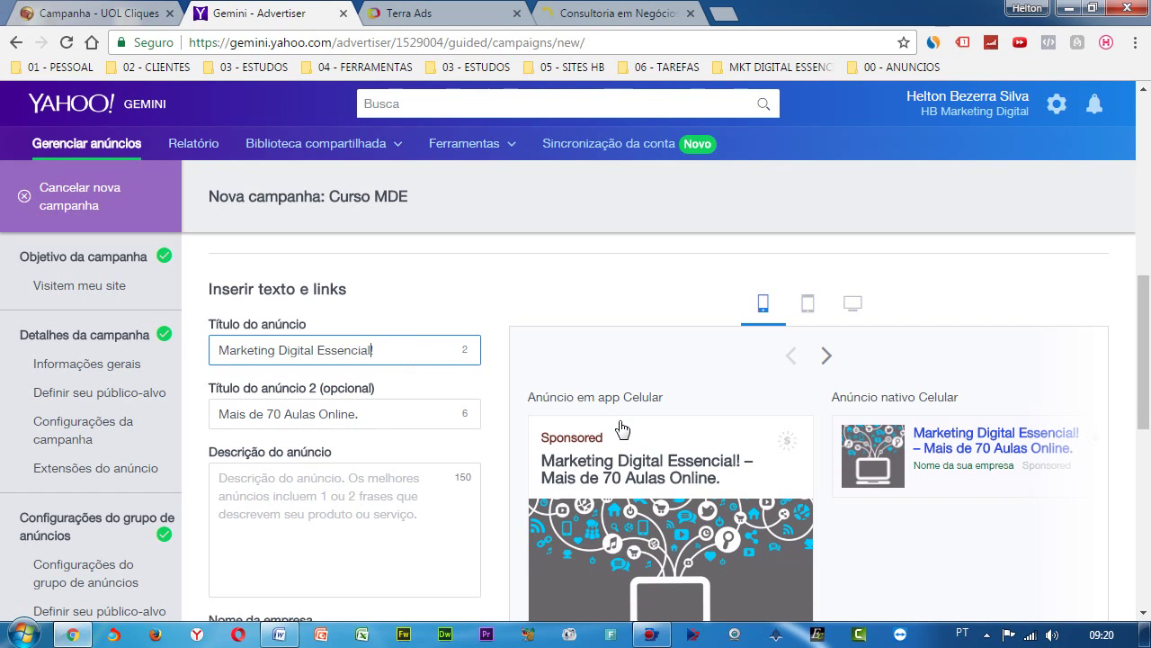
{"action": "left_click", "coordinate": [496, 352]}
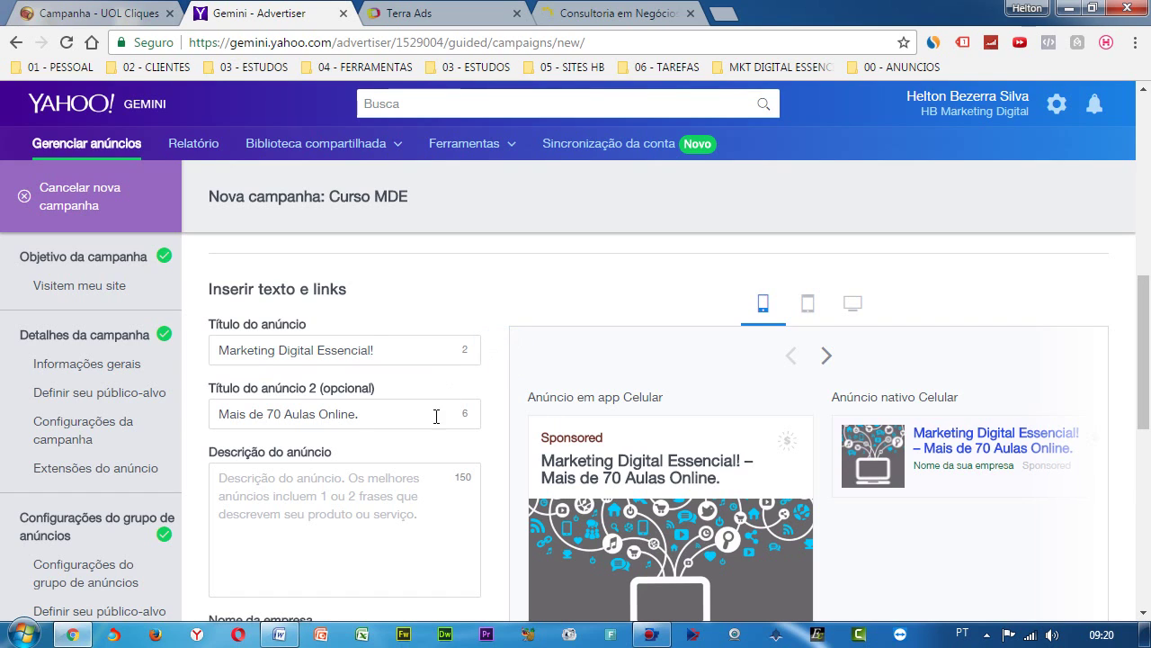
- Extend the second ad title with "Cliqu" after "Mais de 70 Aulas Online." as the start of a call to action
{"action": "left_click", "coordinate": [437, 414]}
{"action": "left_click", "coordinate": [435, 358]}
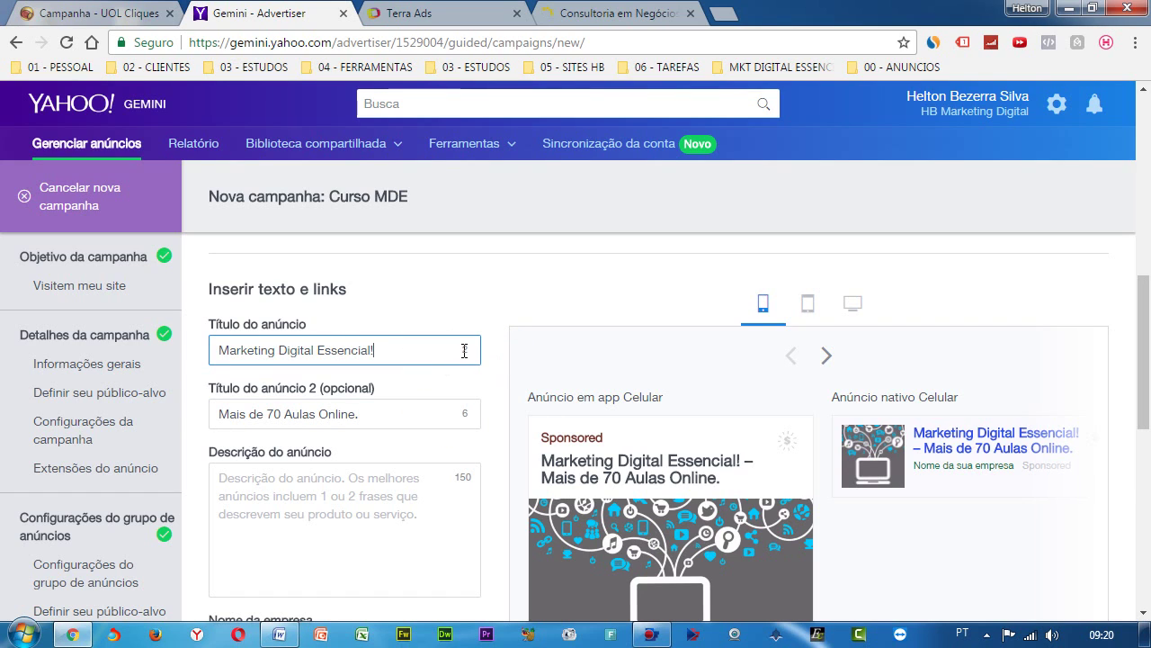
{"action": "left_click", "coordinate": [432, 409]}
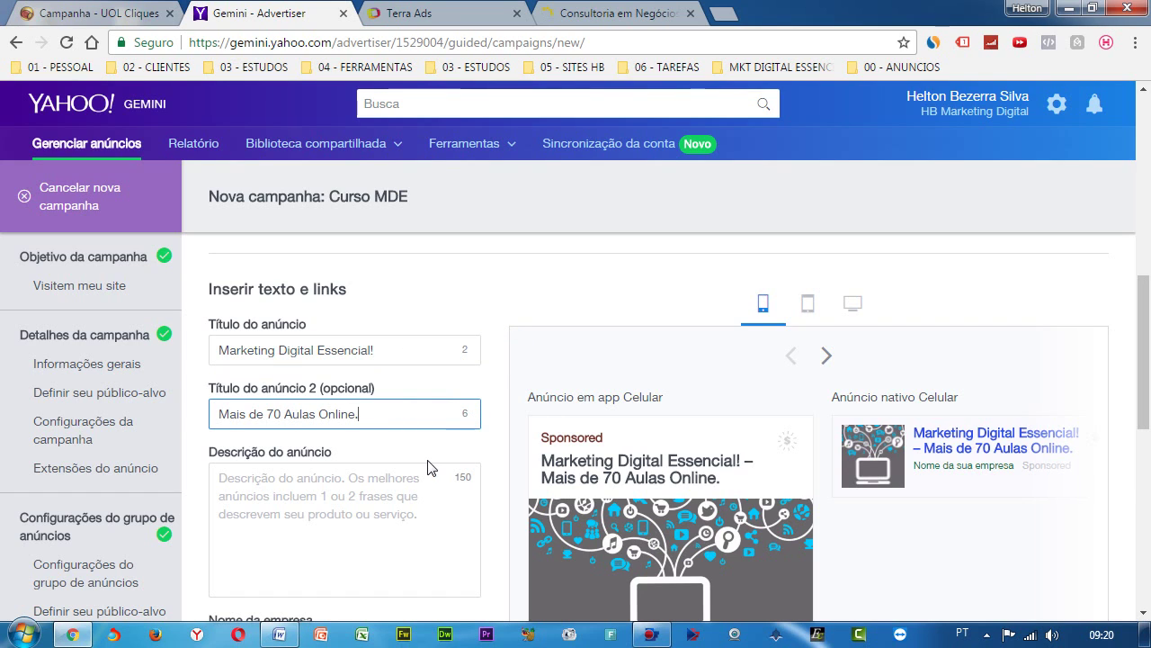
{"action": "type", "text": "CLiqu"}
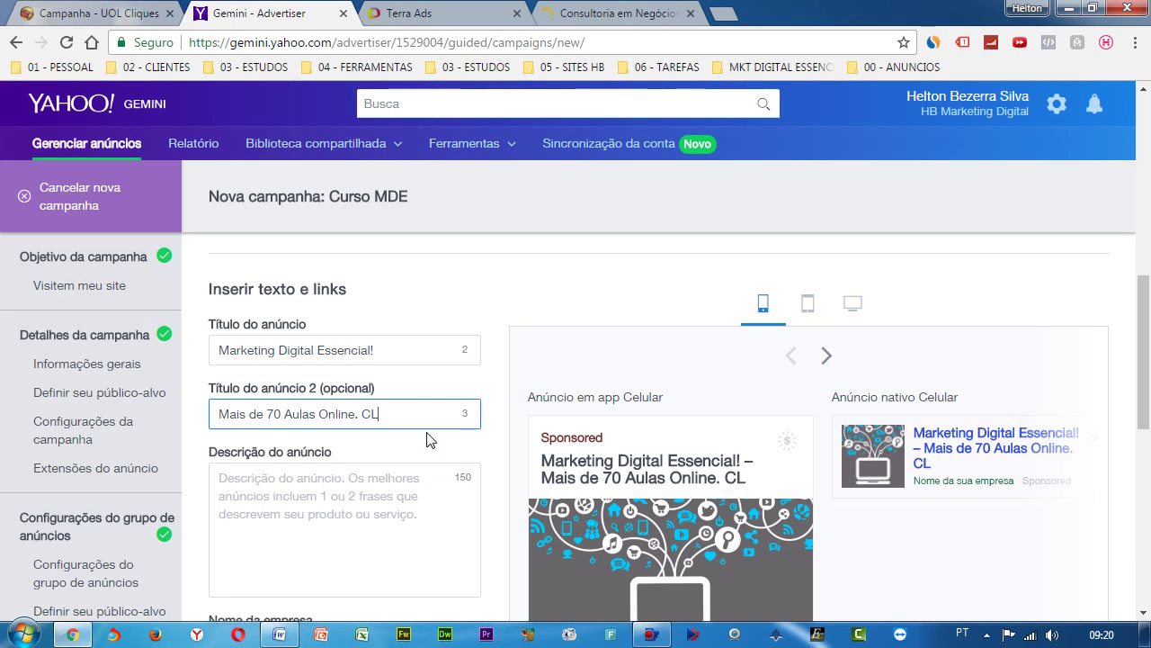
{"action": "key", "text": "BackSpace"}
{"action": "key", "text": "BackSpace"}
{"action": "key", "text": "BackSpace"}
{"action": "key", "text": "BackSpace"}
{"action": "type", "text": "liqu"}
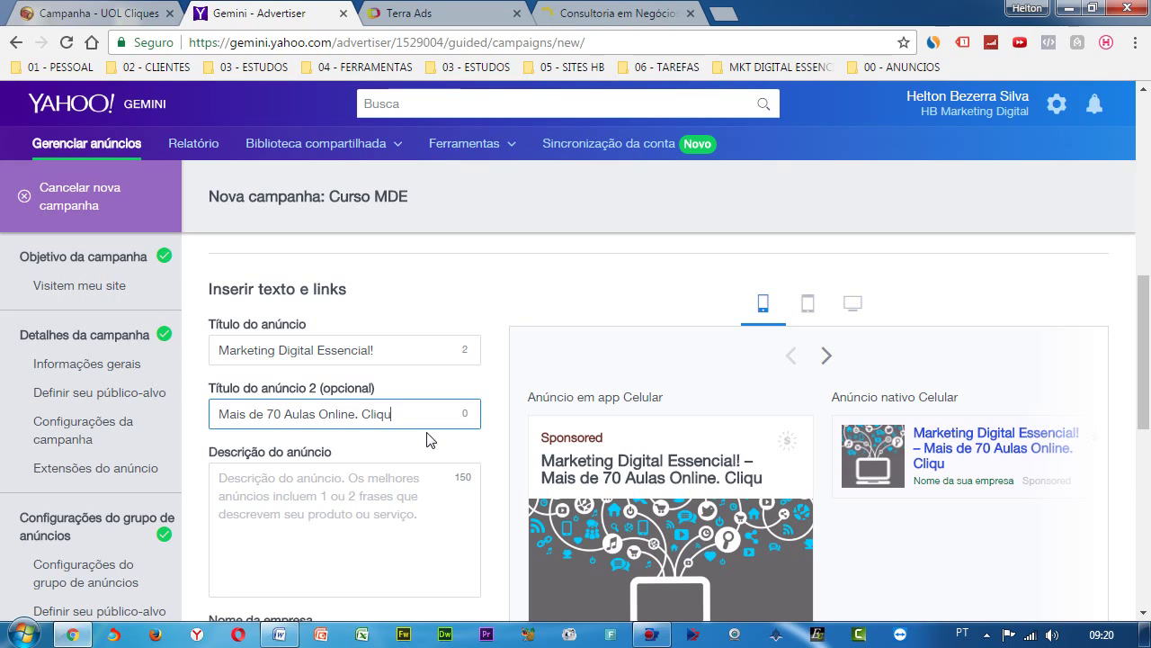
- Change the second ad title to "70 Aulas Online. Clique!" by dropping "Mais de" and completing the call to action
{"action": "key", "text": "Left"}
{"action": "key", "text": "Left"}
{"action": "key", "text": "ctrl+shift+Left"}
{"action": "key", "text": "ctrl+shift+Left"}
{"action": "key", "text": "BackSpace"}
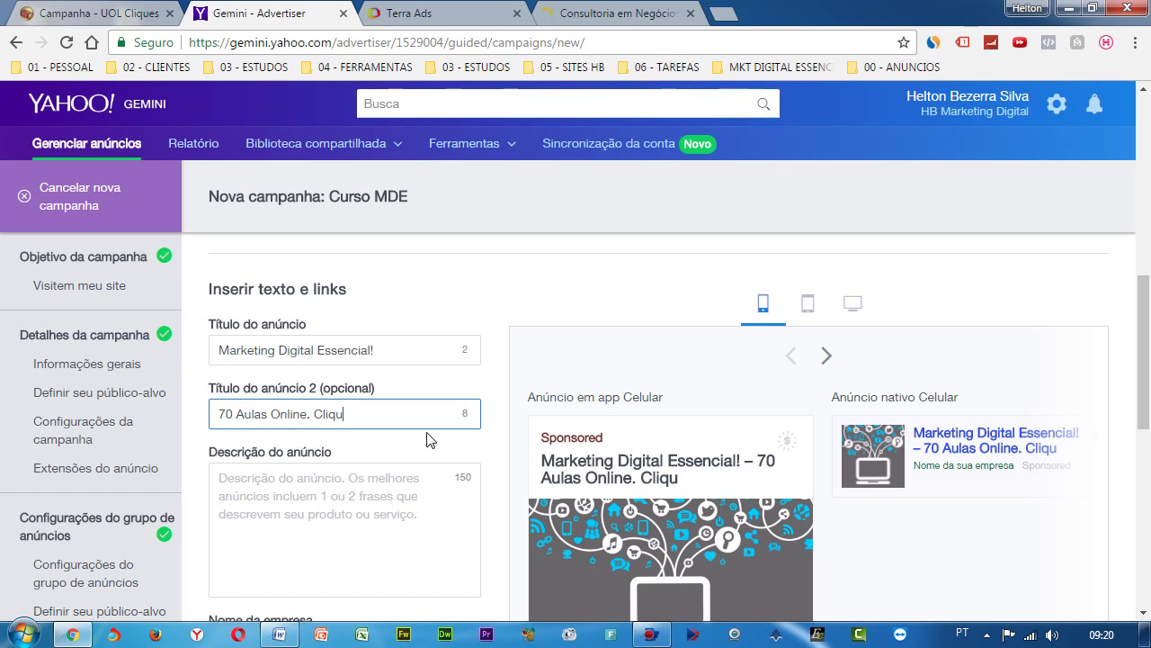
{"action": "type", "text": "e!"}
{"action": "key", "text": "ctrl+shift+Left"}
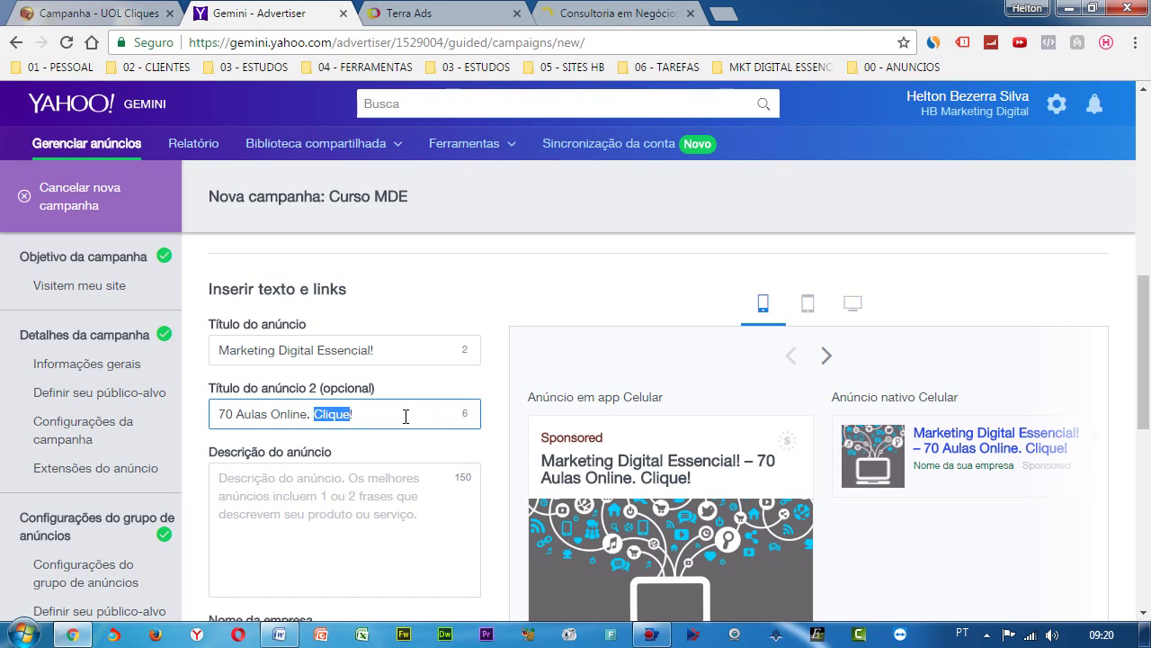
{"action": "left_click", "coordinate": [405, 415]}
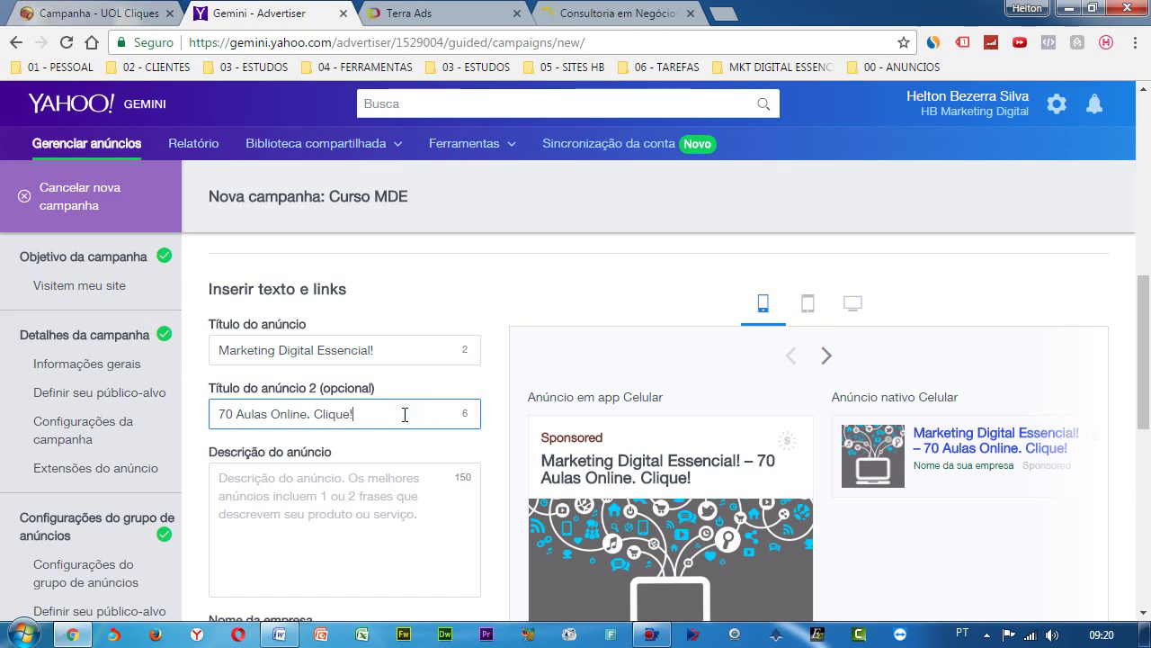
{"action": "left_click", "coordinate": [502, 430]}
- Enter the ad description "Aprenda as técnicas essenciais de Marketing Para Montar seu negocio online."
{"action": "left_click", "coordinate": [382, 481]}
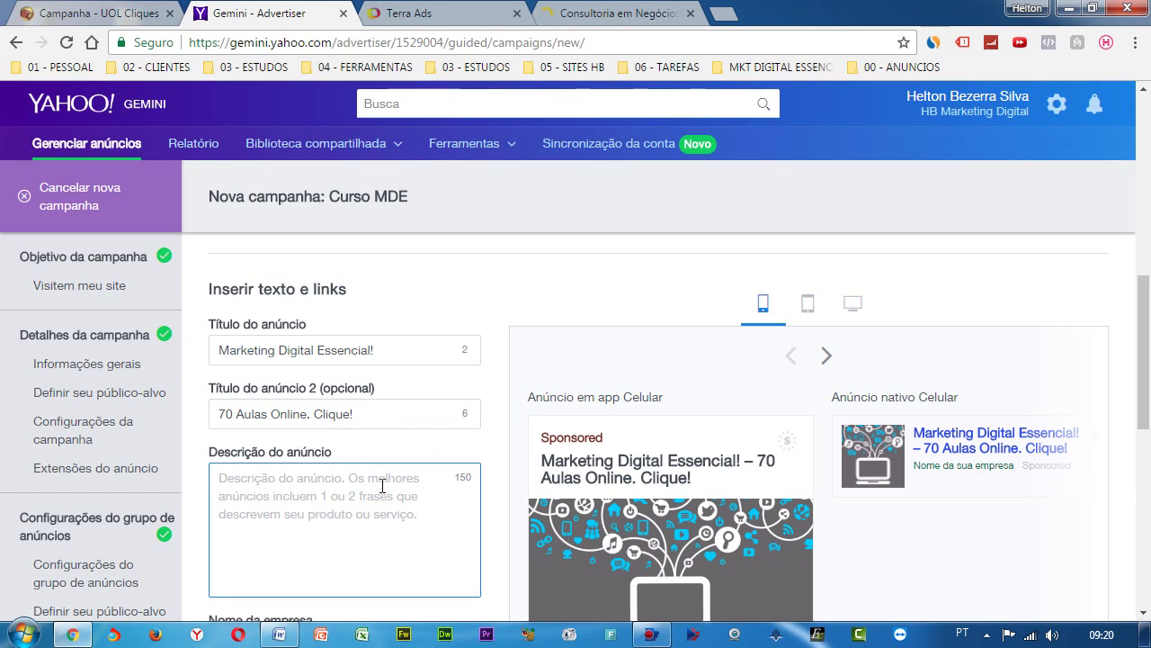
{"action": "type", "text": "Aprenda a"}
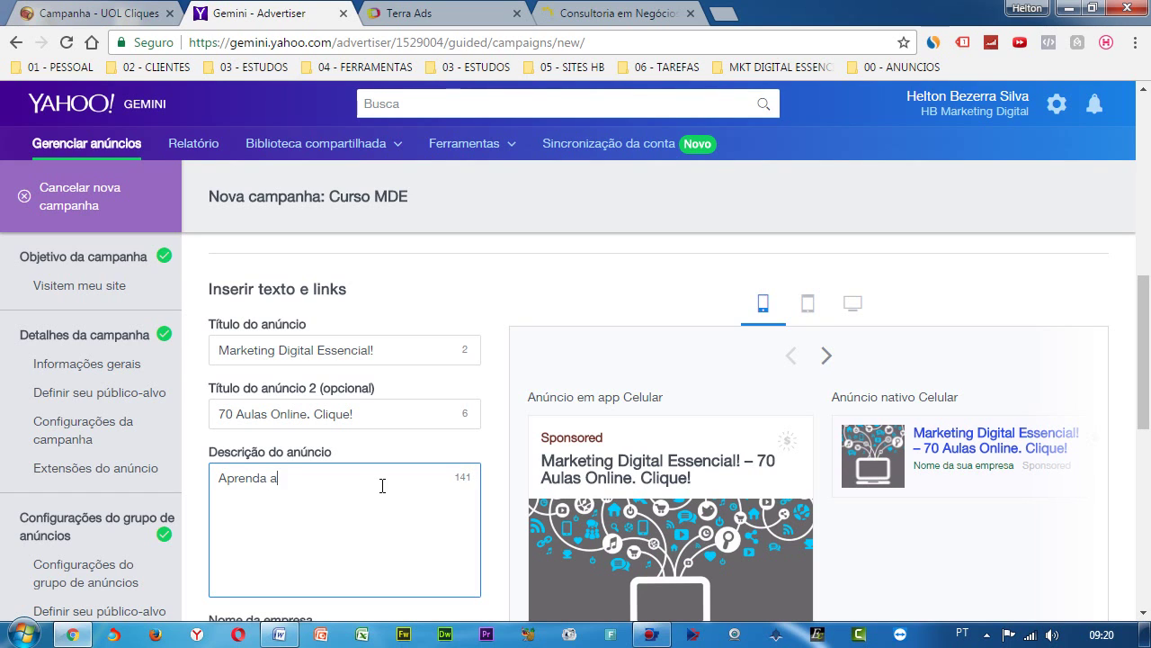
{"action": "type", "text": "s técnicas essenciais de M"}
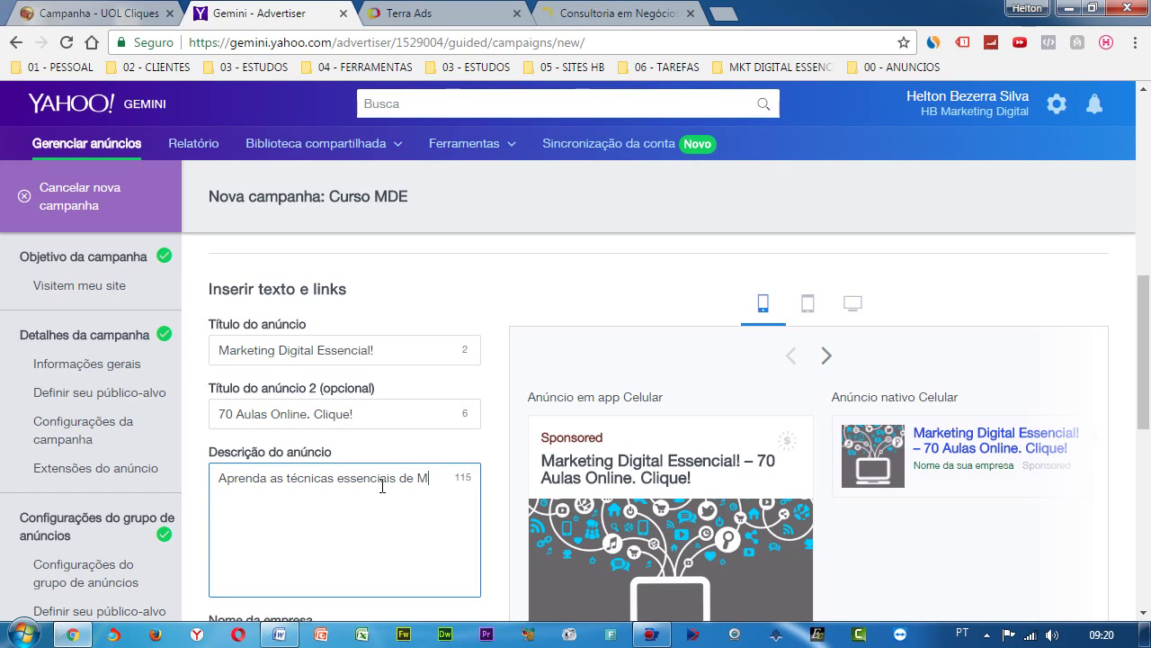
{"action": "type", "text": "arketing Para"}
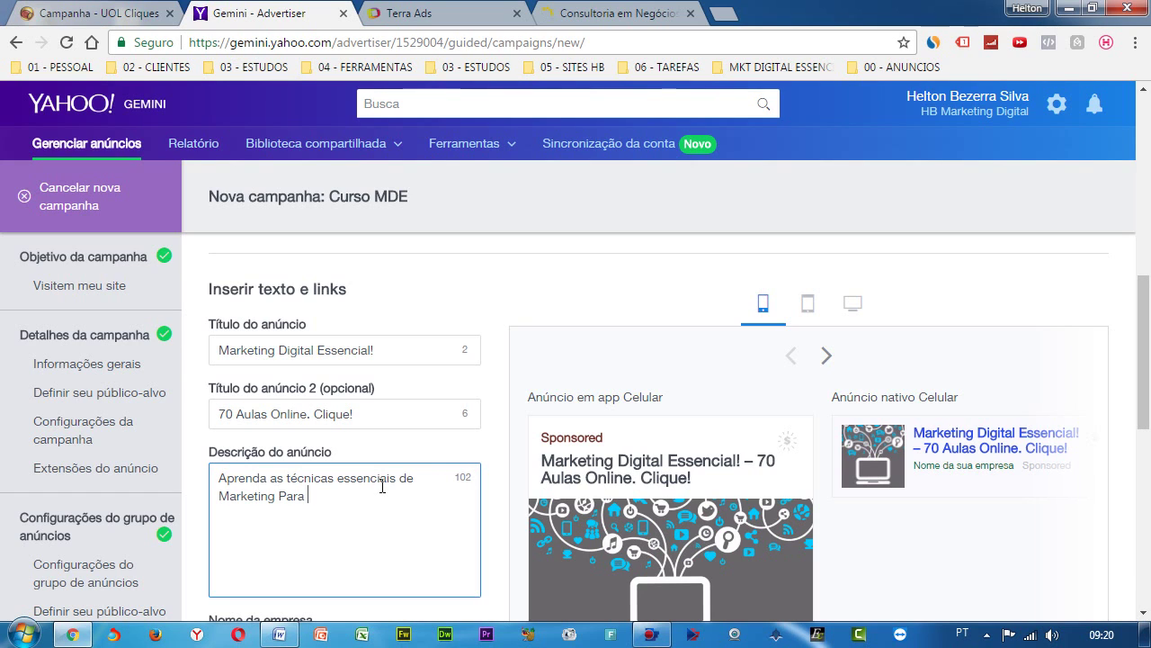
{"action": "type", "text": " Montar seu negocio online."}
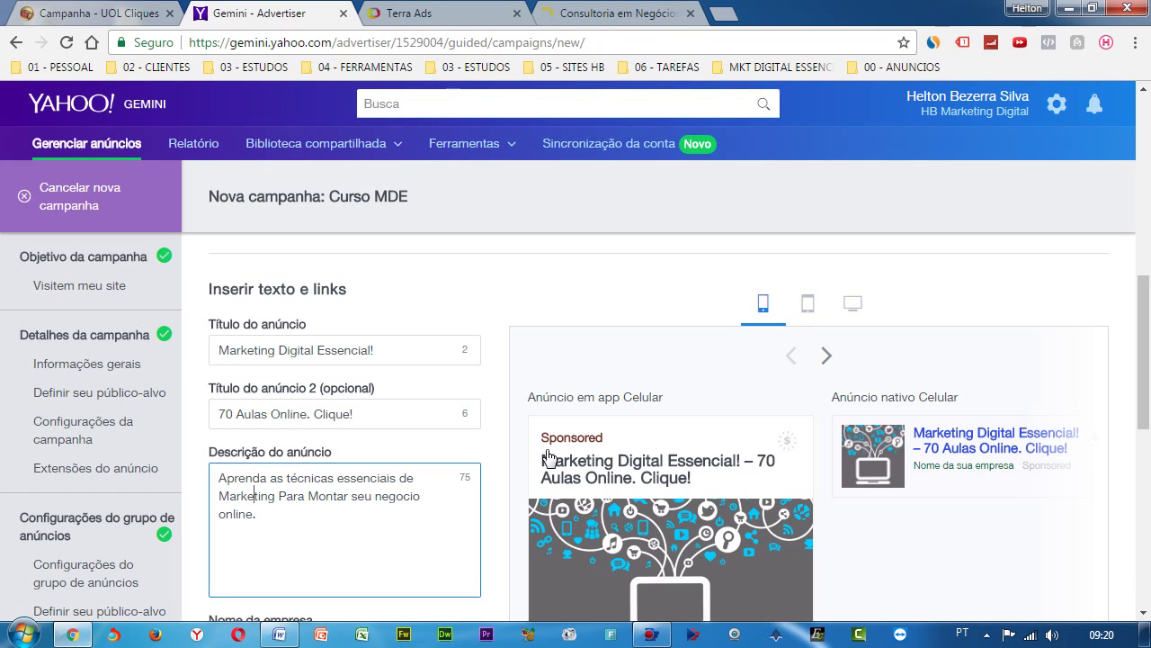
- Correct the ad description by lowercasing "para" and "montar" and adding the accent in "negócio"
{"action": "key", "text": "BackSpace"}
{"action": "type", "text": "p"}
{"action": "key", "text": "Delete"}
{"action": "type", "text": "m"}
{"action": "key", "text": "End"}
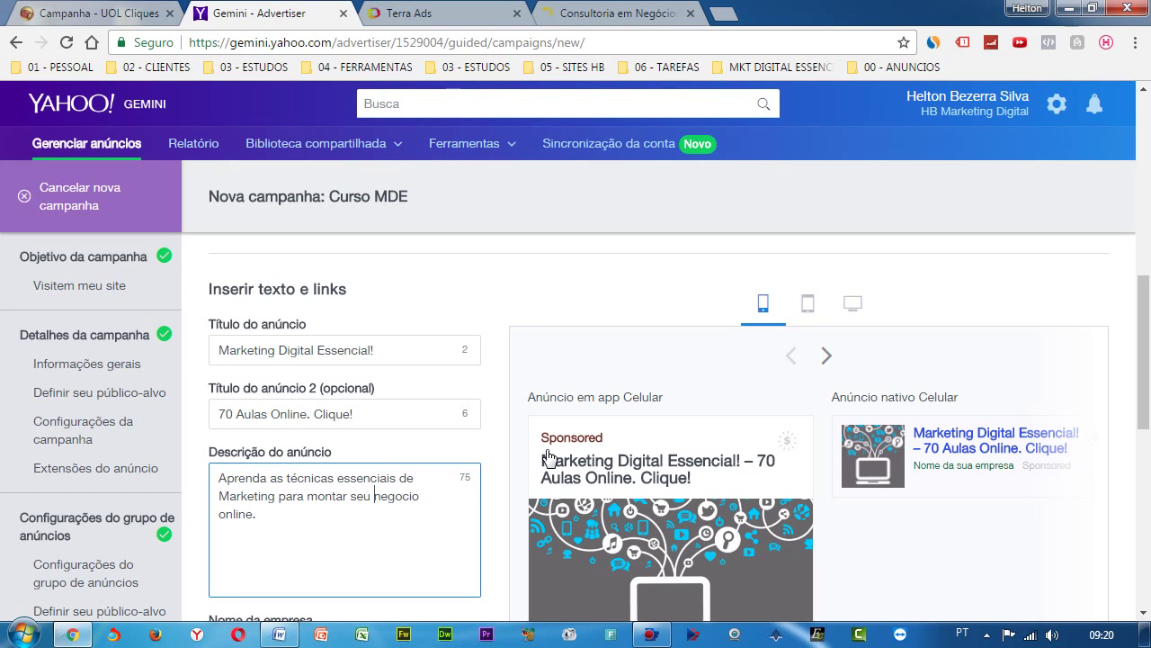
{"action": "type", "text": "ó"}
{"action": "left_click", "coordinate": [323, 526]}
- Enter "HB Marketing Digital" as the company name of the ad
{"action": "scroll", "coordinate": [323, 527], "scroll_direction": "down", "scroll_amount": 1}
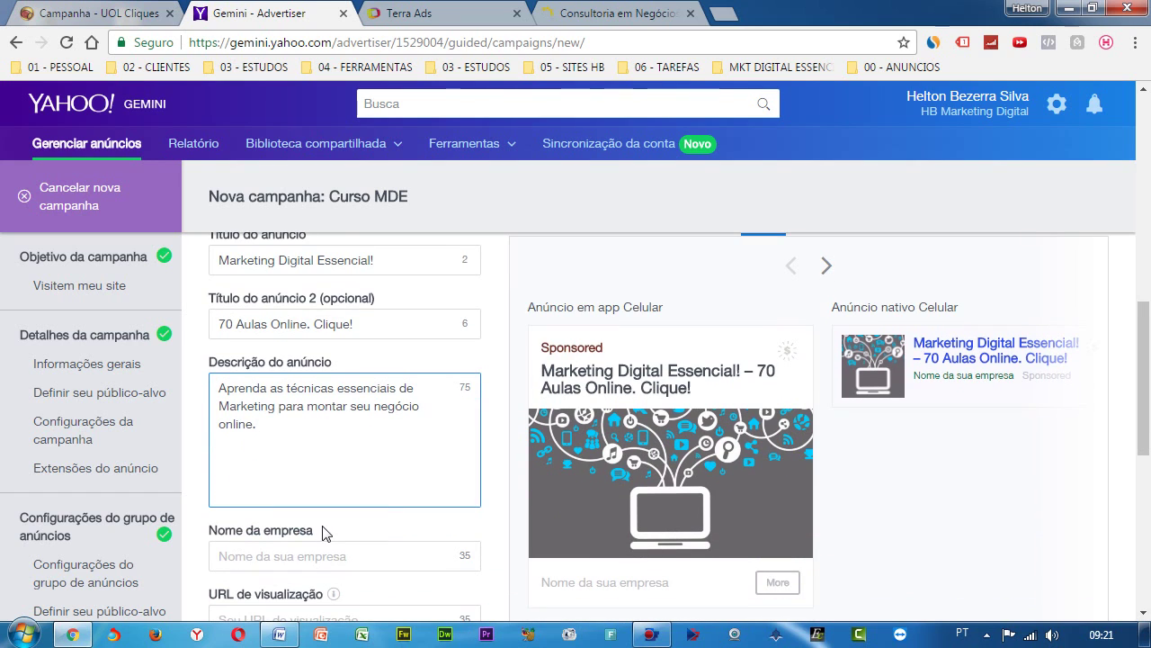
{"action": "scroll", "coordinate": [362, 467], "scroll_direction": "down", "scroll_amount": 2}
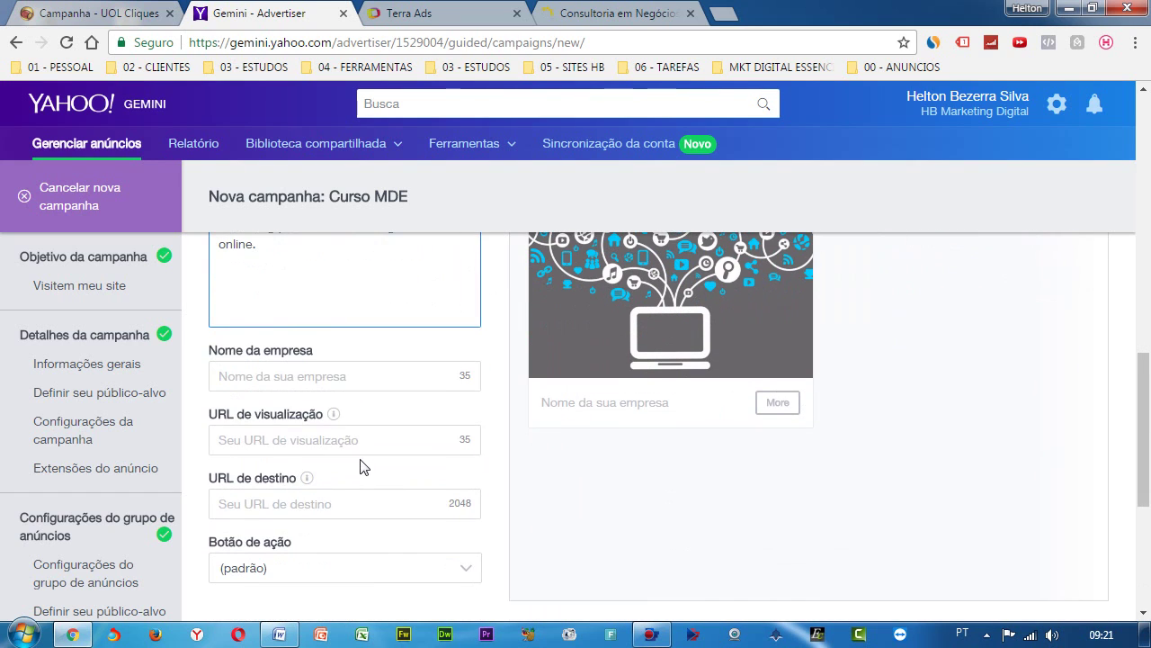
{"action": "scroll", "coordinate": [329, 365], "scroll_direction": "up", "scroll_amount": 1}
{"action": "left_click", "coordinate": [302, 461]}
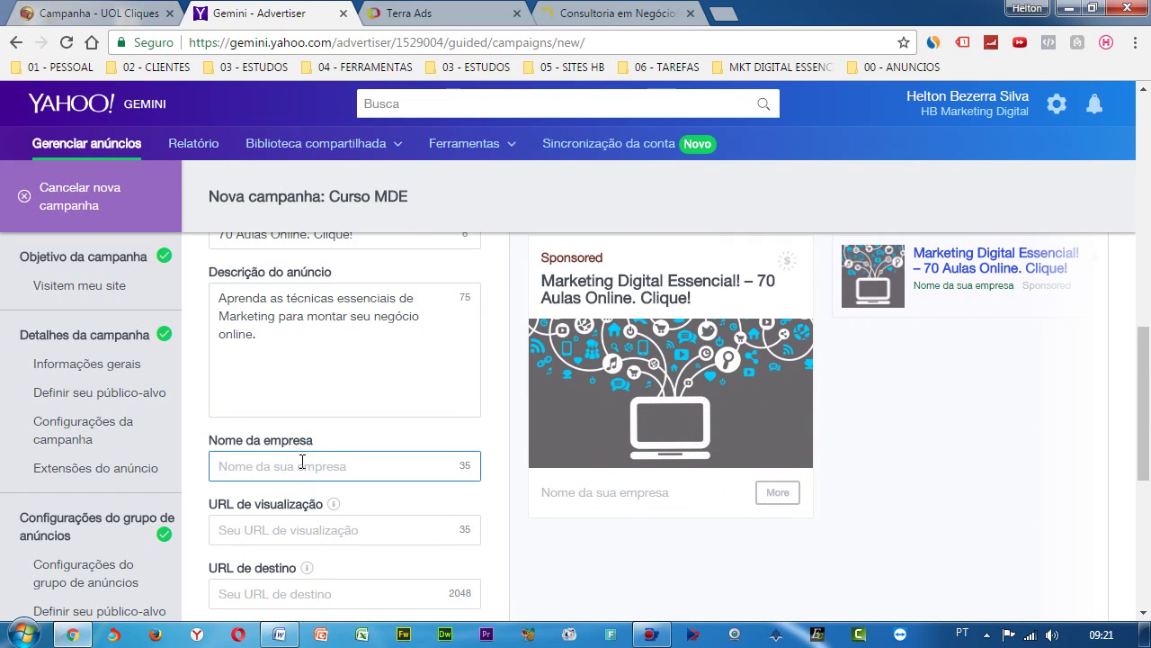
{"action": "type", "text": "HB "}
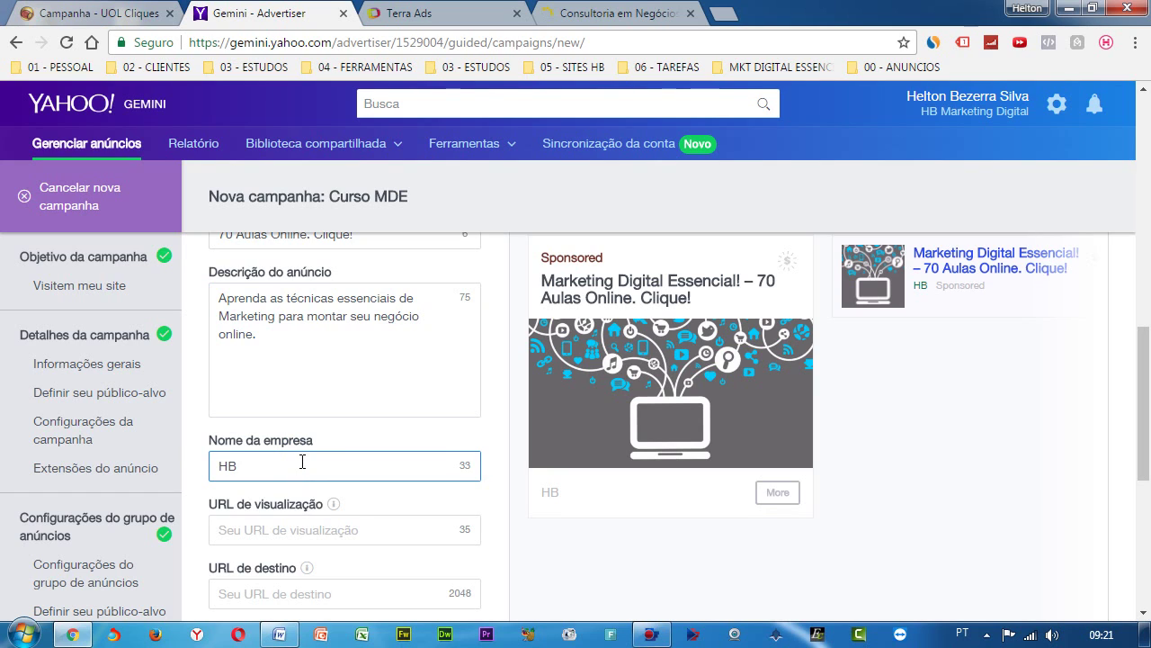
{"action": "type", "text": "Marketing"}
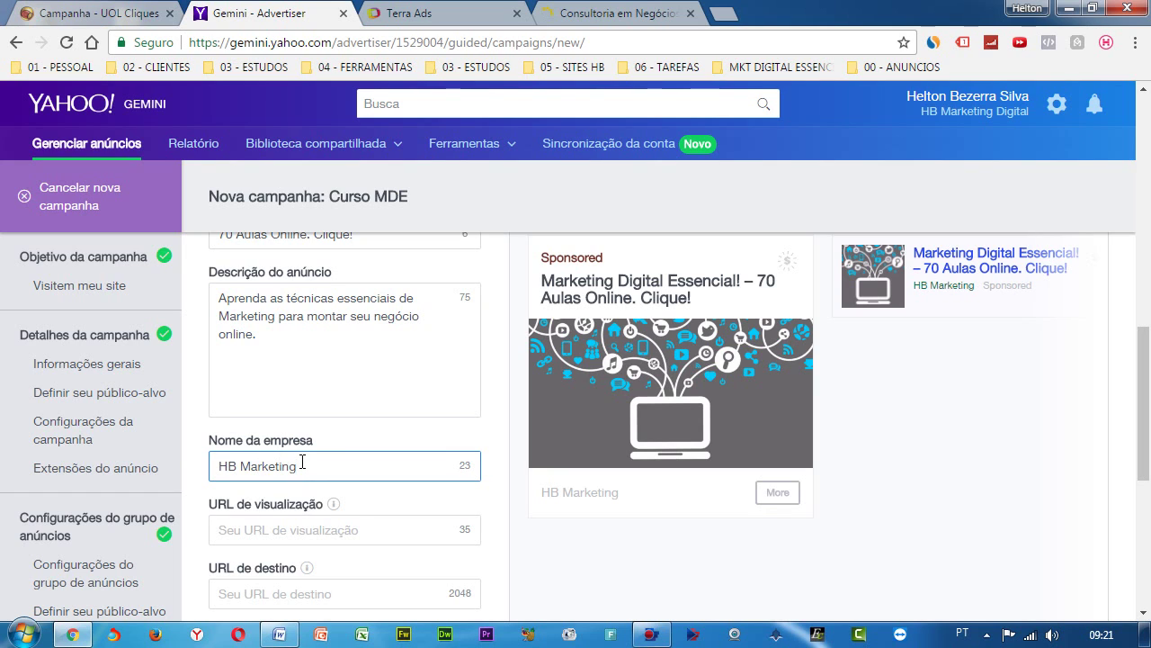
{"action": "type", "text": " Digital"}
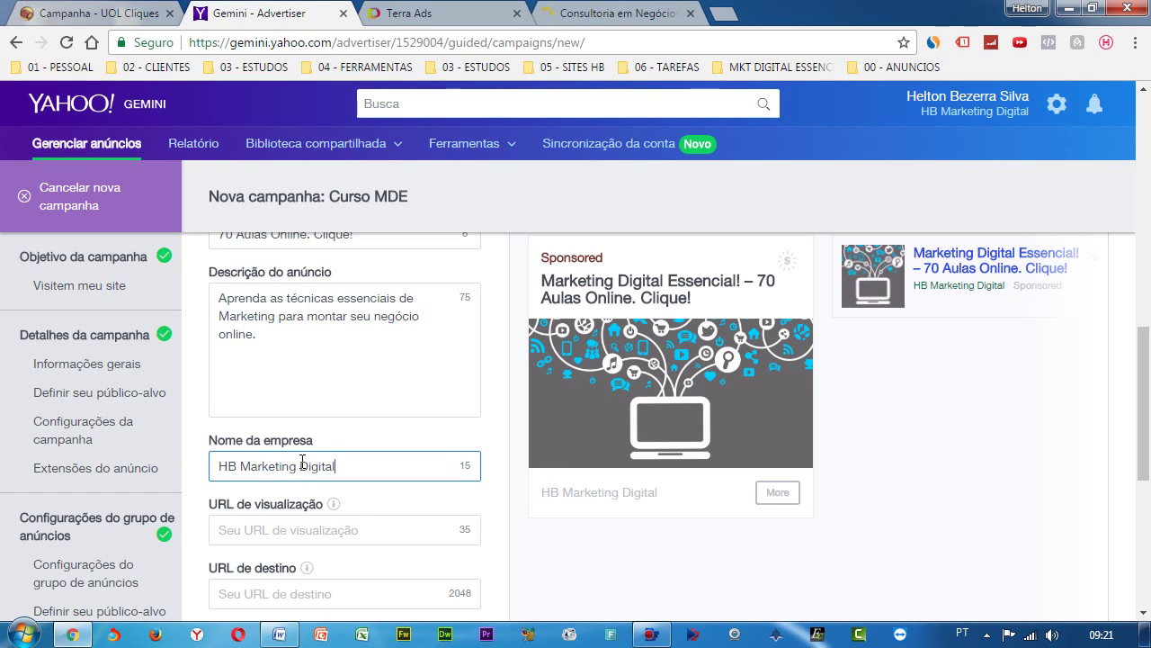
- Copy only the domain from the open consultancy page's address and use it as the ad's display URL
{"action": "left_click", "coordinate": [297, 530]}
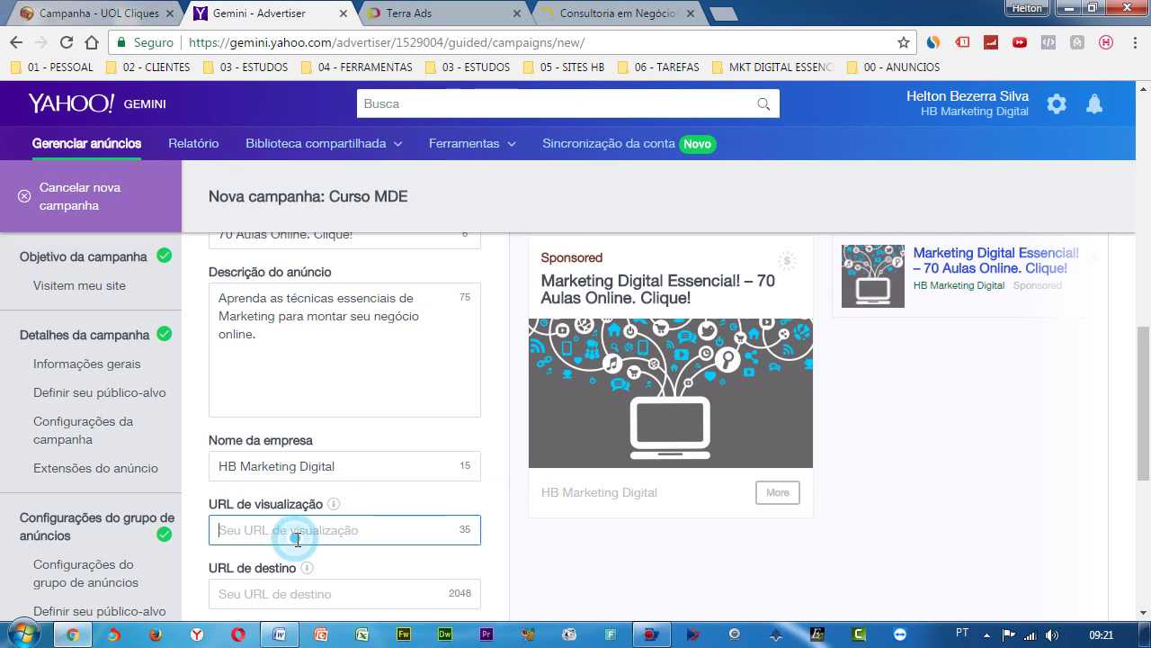
{"action": "left_click", "coordinate": [576, 14]}
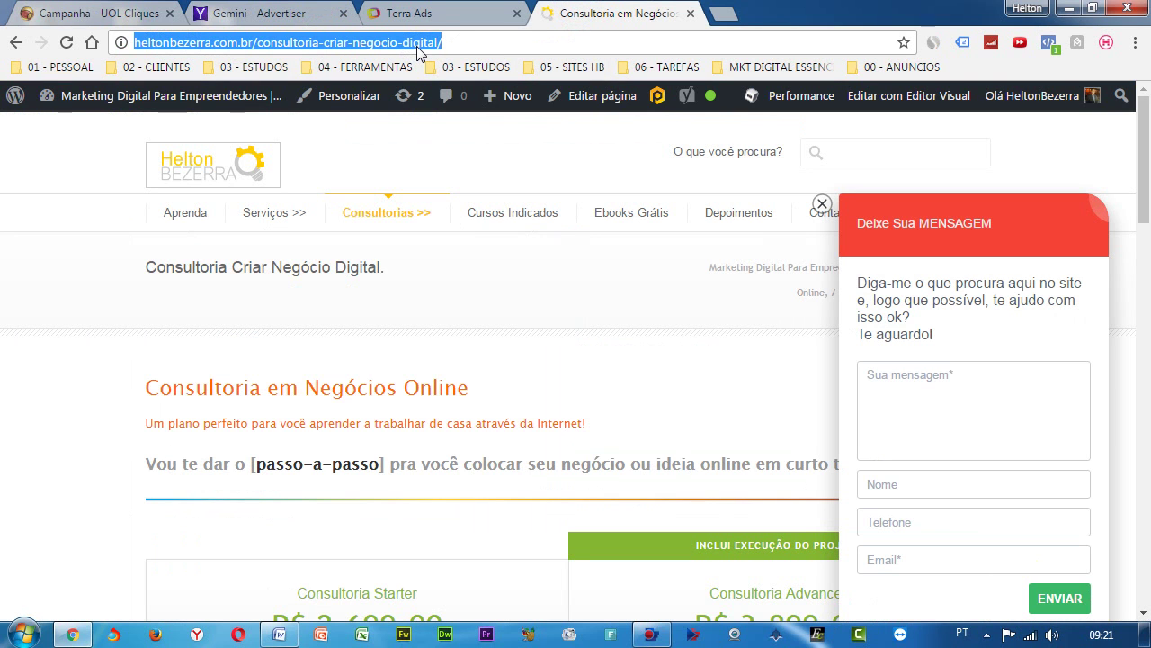
{"action": "left_click", "coordinate": [303, 42]}
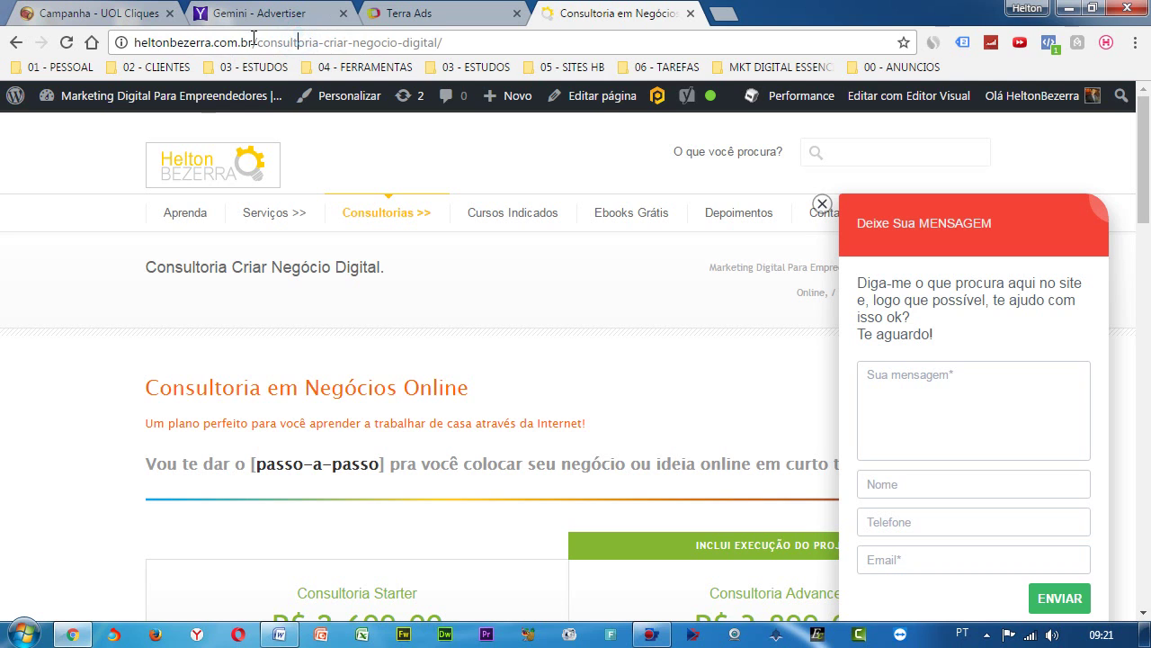
{"action": "left_click_drag", "start_coordinate": [255, 43], "coordinate": [134, 45]}
{"action": "key", "text": "ctrl+c"}
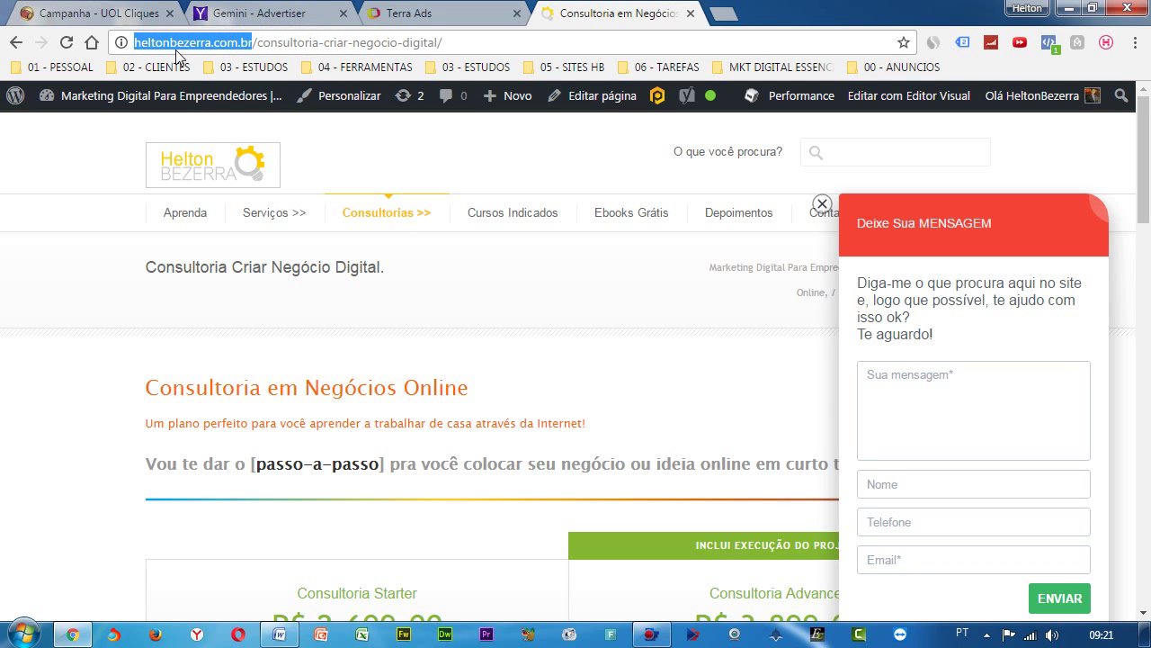
{"action": "left_click", "coordinate": [213, 11]}
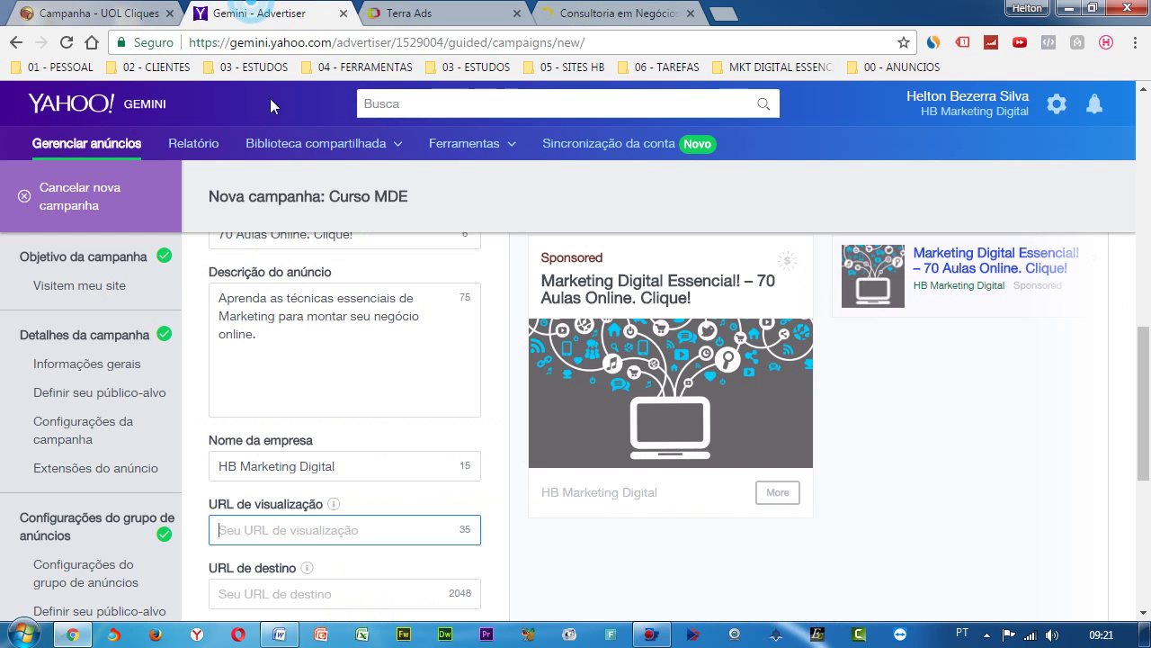
{"action": "left_click", "coordinate": [303, 526]}
{"action": "key", "text": "ctrl+v"}
{"action": "scroll", "coordinate": [309, 527], "scroll_direction": "down", "scroll_amount": 1}
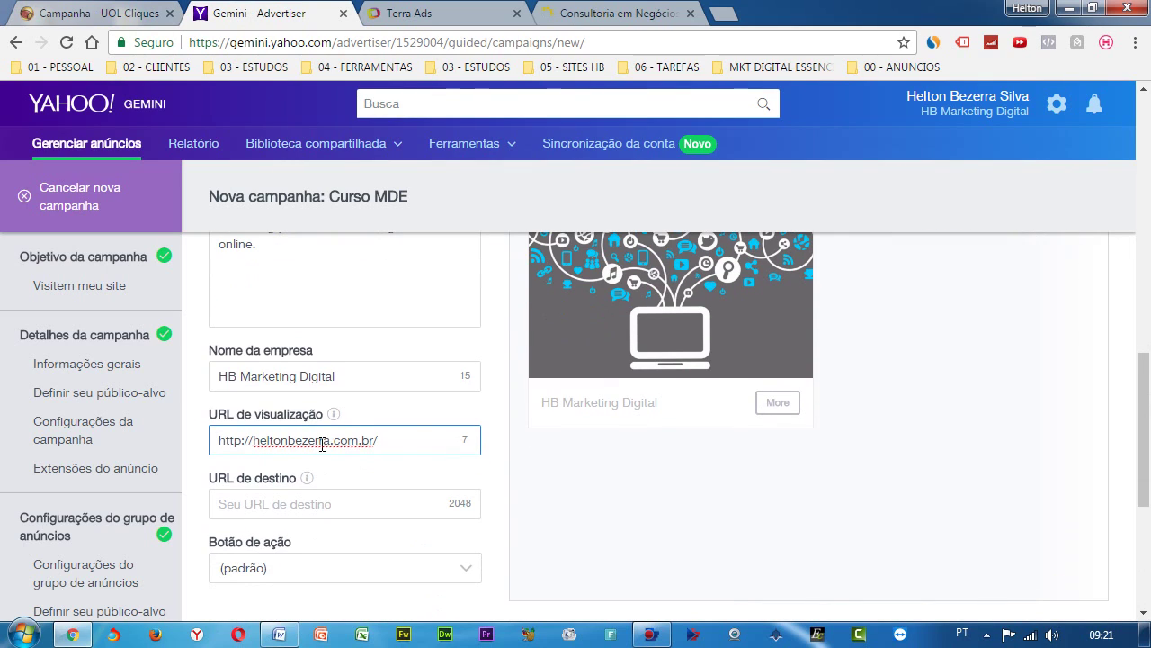
- Add the path "MDE" after the domain in the display URL, discarding the longer "mktDigi" attempt
{"action": "type", "text": "mktDigi"}
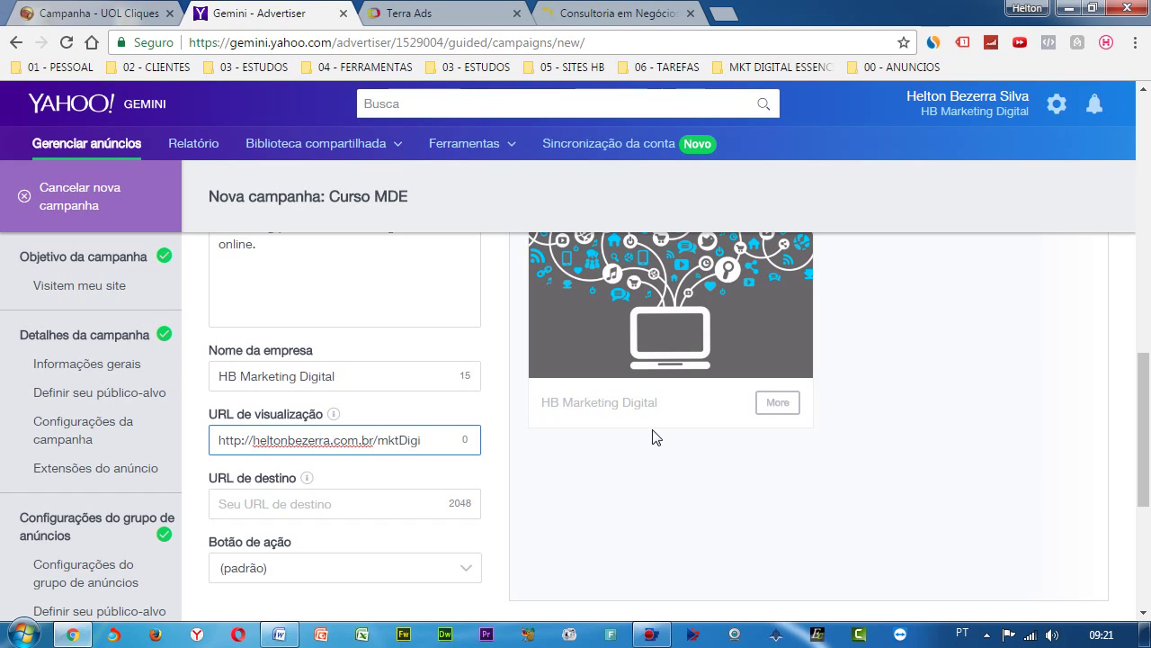
{"action": "key", "text": "BackSpace"}
{"action": "key", "text": "BackSpace"}
{"action": "key", "text": "BackSpace"}
{"action": "key", "text": "BackSpace"}
{"action": "type", "text": "rketi"}
{"action": "key", "text": "BackSpace"}
{"action": "key", "text": "BackSpace"}
{"action": "key", "text": "BackSpace"}
{"action": "key", "text": "BackSpace"}
{"action": "type", "text": "M"}
{"action": "left_click", "coordinate": [335, 501]}
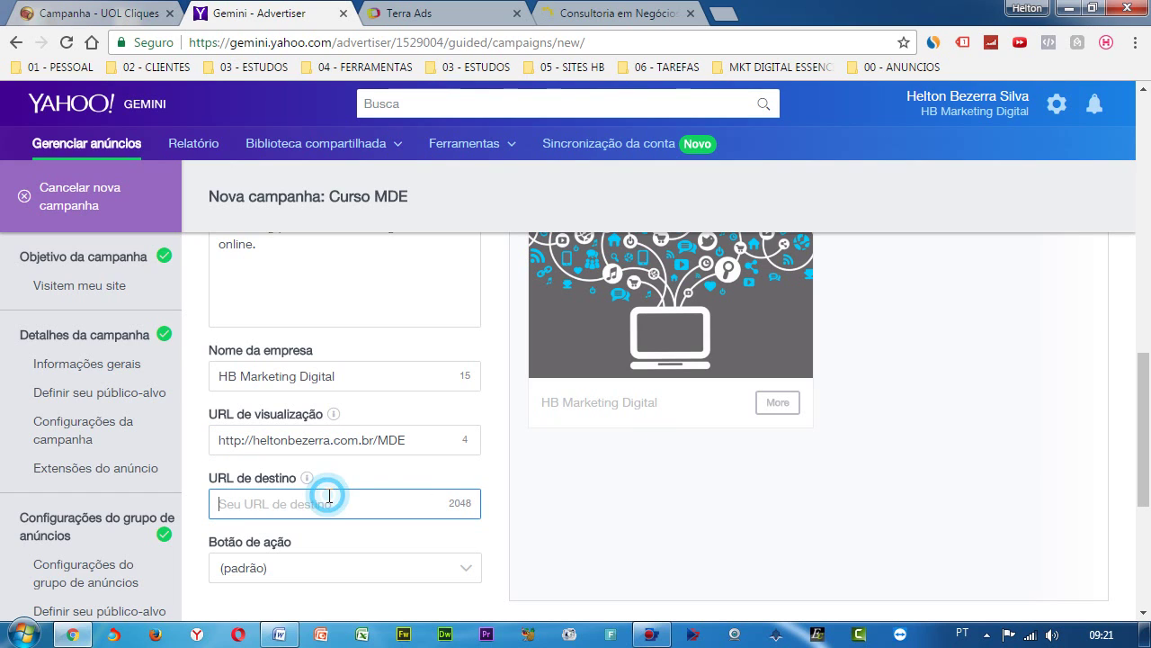
{"action": "left_click", "coordinate": [412, 439]}
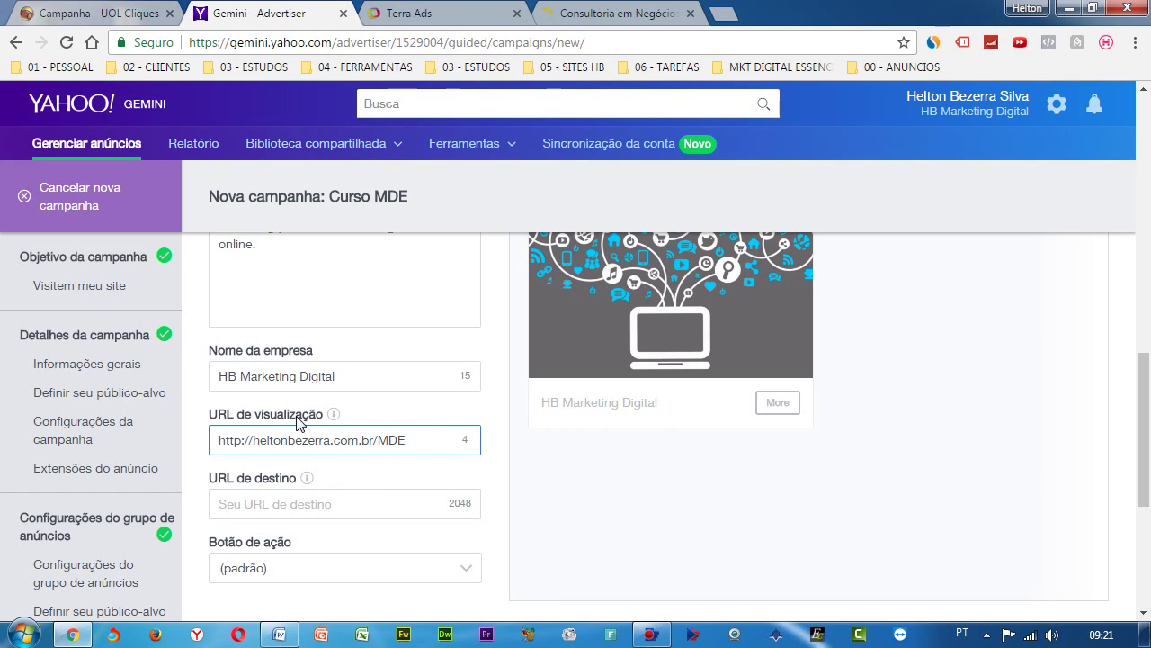
- Paste the copied site domain into the ad's destination URL
{"action": "left_click", "coordinate": [264, 509]}
{"action": "left_click", "coordinate": [547, 18]}
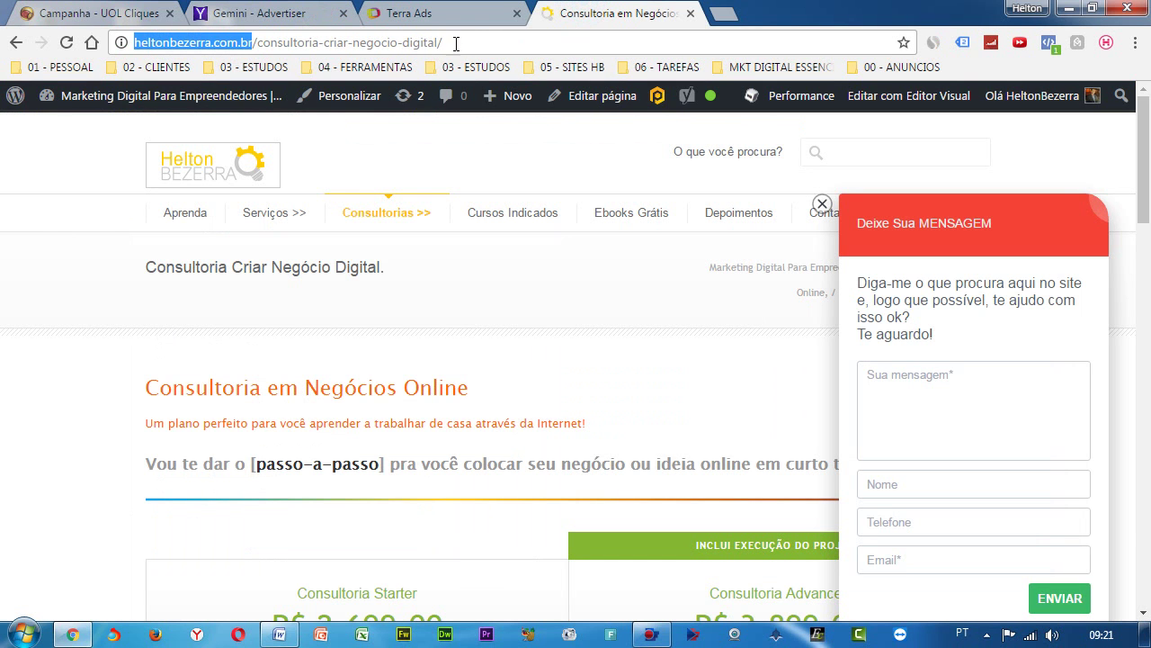
{"action": "left_click", "coordinate": [292, 17]}
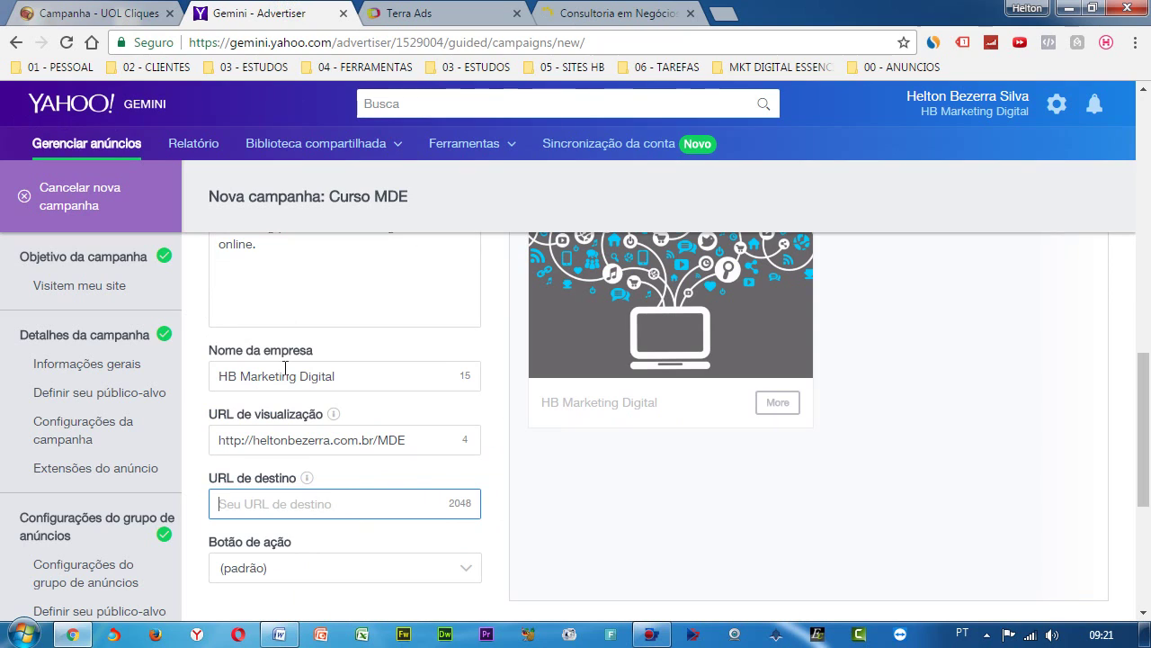
{"action": "left_click", "coordinate": [253, 497]}
{"action": "key", "text": "ctrl+v"}
{"action": "scroll", "coordinate": [253, 495], "scroll_direction": "down", "scroll_amount": 1}
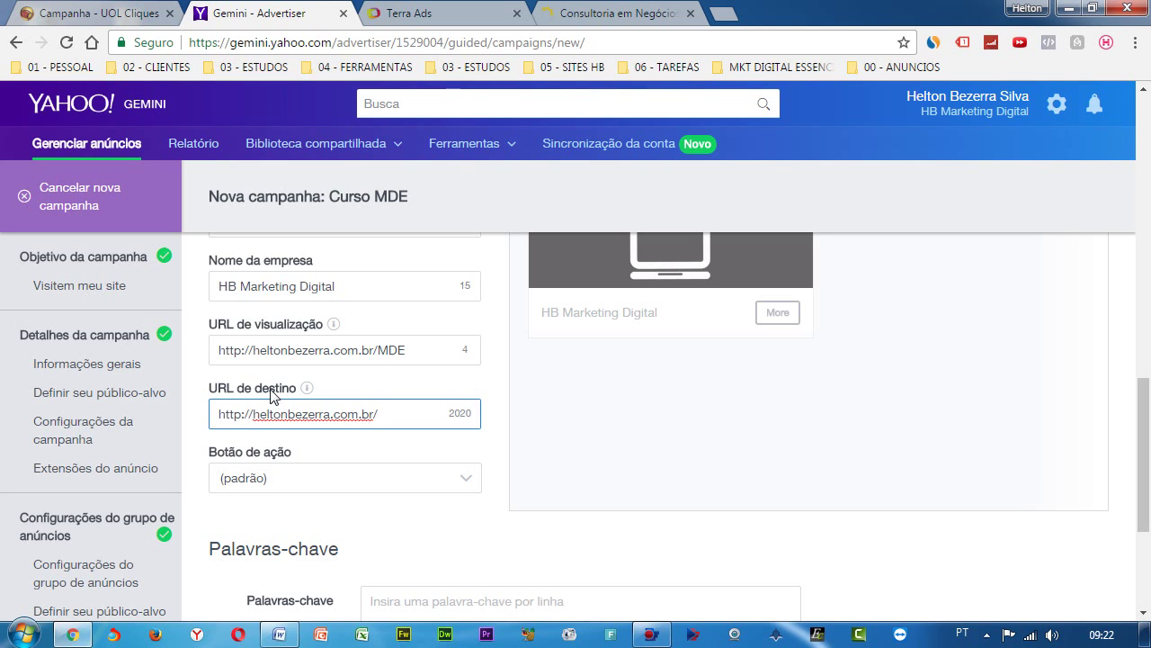
- Replace the destination URL with the consultancy page's full address, ending in "/consultoria-criar-negocio-digital/"
{"action": "left_click", "coordinate": [613, 12]}
{"action": "left_click", "coordinate": [380, 37]}
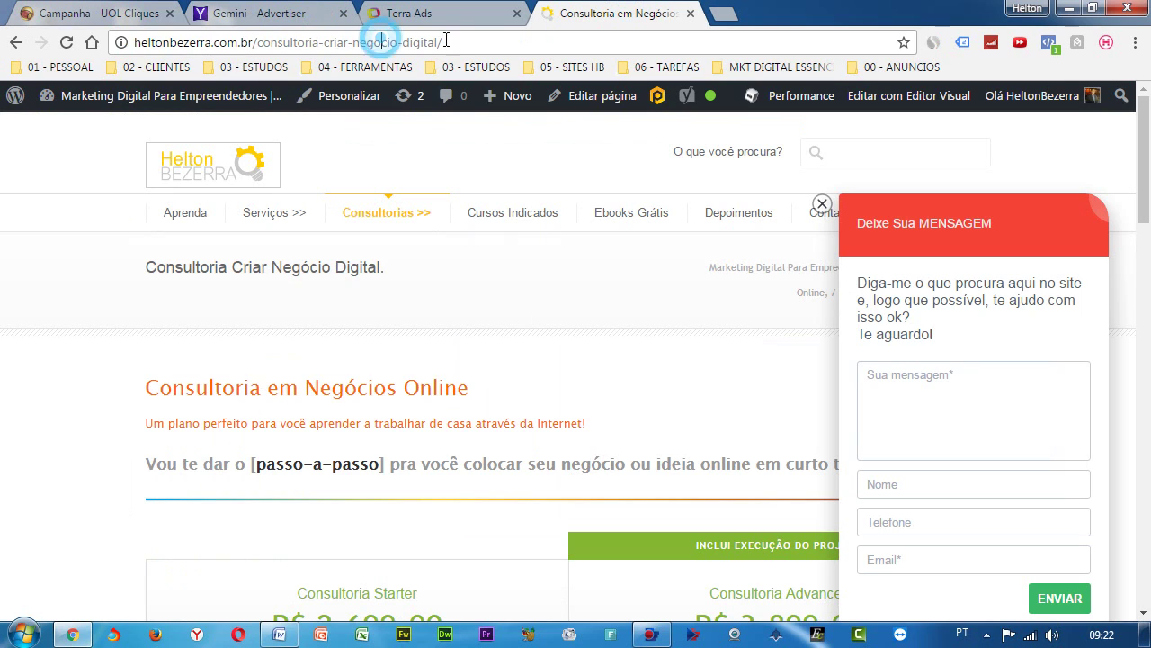
{"action": "left_click", "coordinate": [477, 42]}
{"action": "key", "text": "ctrl+c"}
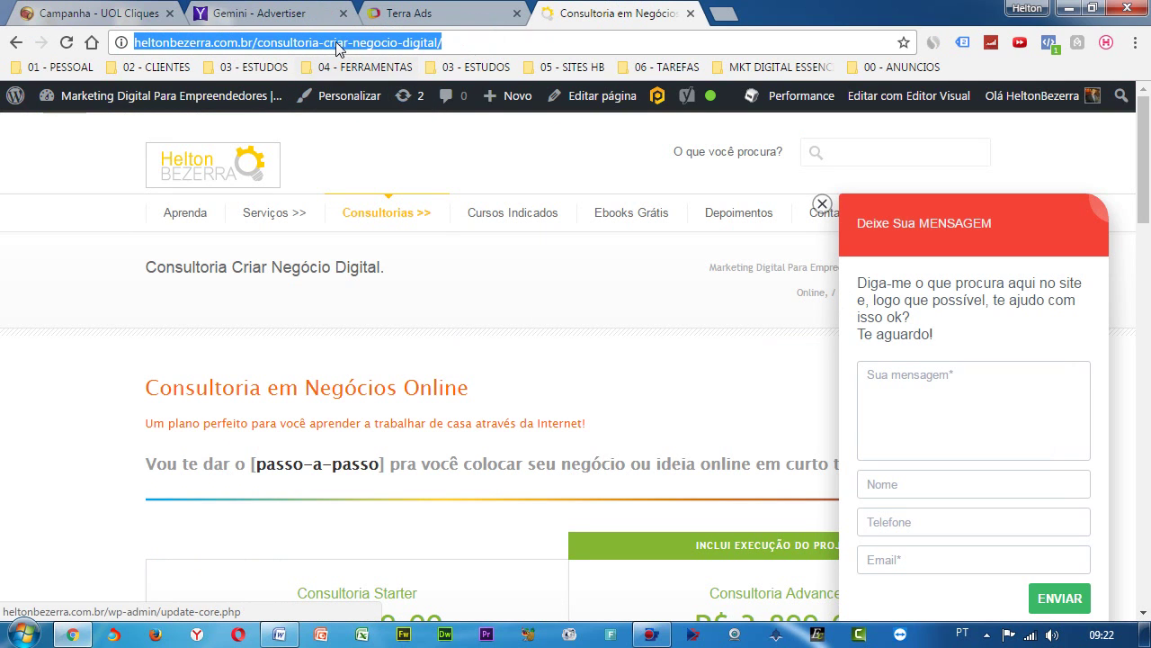
{"action": "left_click", "coordinate": [270, 12]}
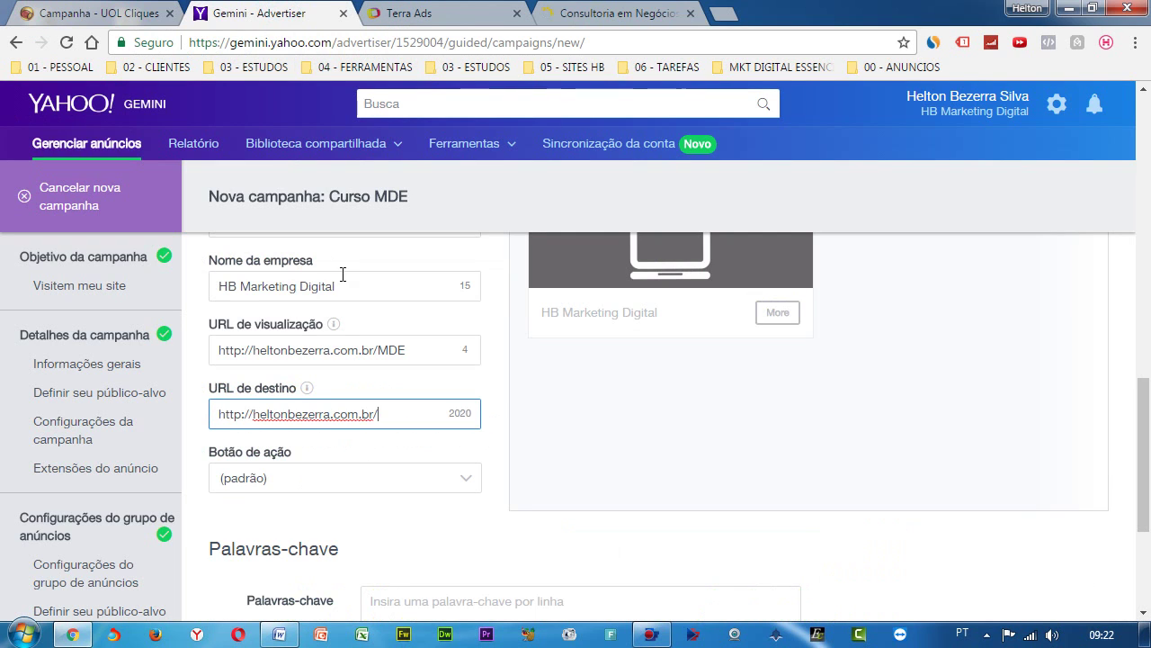
{"action": "triple_click", "coordinate": [361, 414]}
{"action": "key", "text": "ctrl+v"}
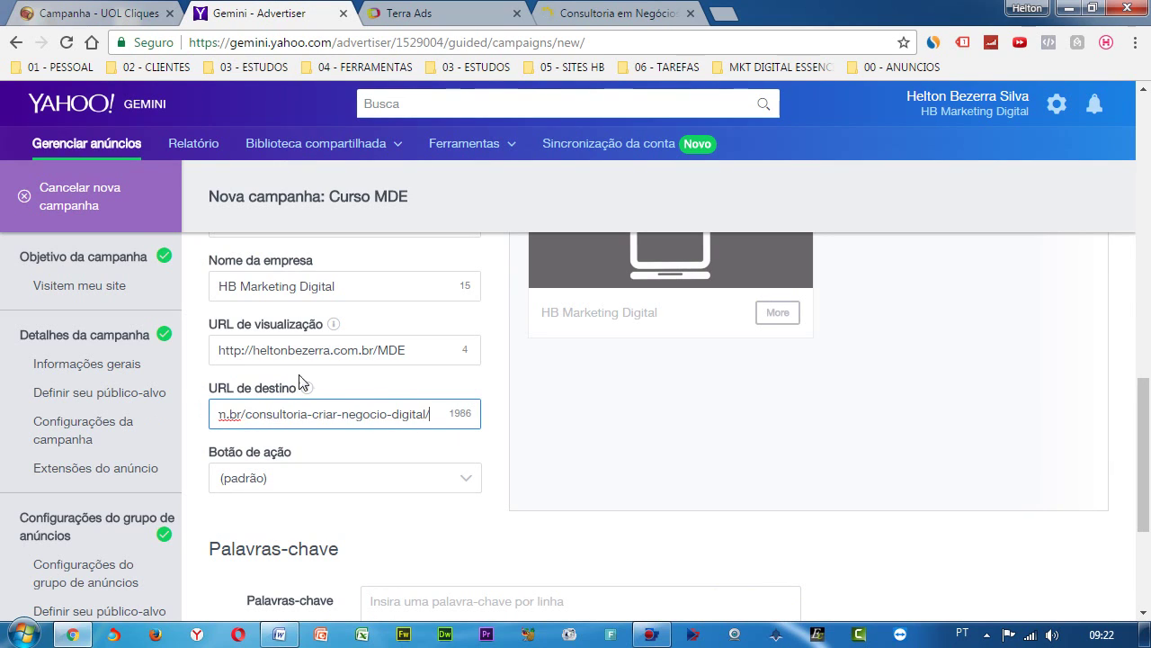
- Change the path at the end of the display URL to lowercase "mde"
{"action": "left_click", "coordinate": [423, 348]}
{"action": "key", "text": "BackSpace"}
{"action": "key", "text": "BackSpace"}
{"action": "key", "text": "BackSpace"}
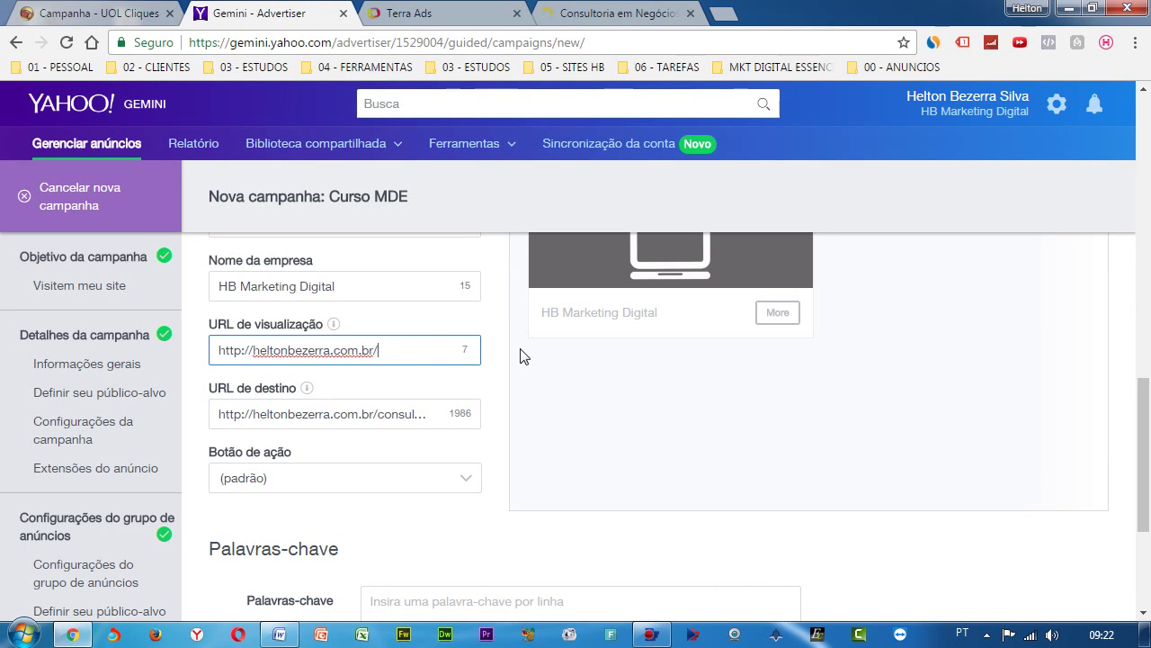
{"action": "type", "text": "cons"}
{"action": "key", "text": "BackSpace"}
{"action": "key", "text": "BackSpace"}
{"action": "key", "text": "BackSpace"}
{"action": "type", "text": "md"}
- Highlight the page path in the destination URL to compare it with the short display URL
{"action": "left_click", "coordinate": [345, 419]}
{"action": "left_click_drag", "start_coordinate": [378, 416], "coordinate": [561, 426]}
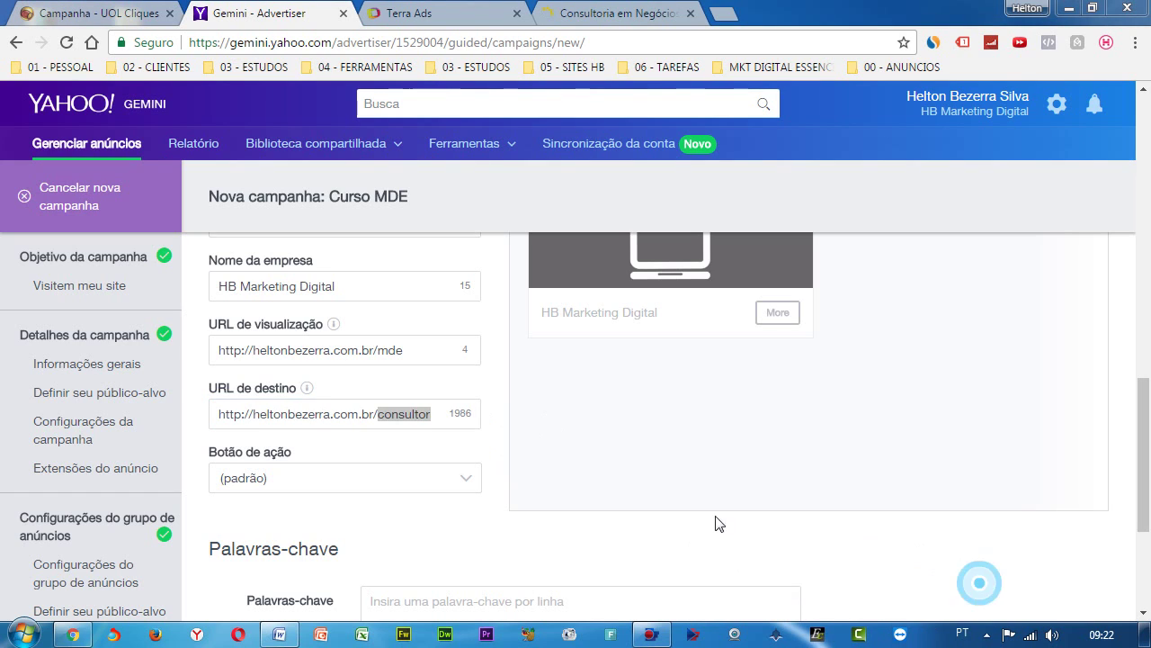
{"action": "left_click_drag", "start_coordinate": [381, 413], "coordinate": [563, 416]}
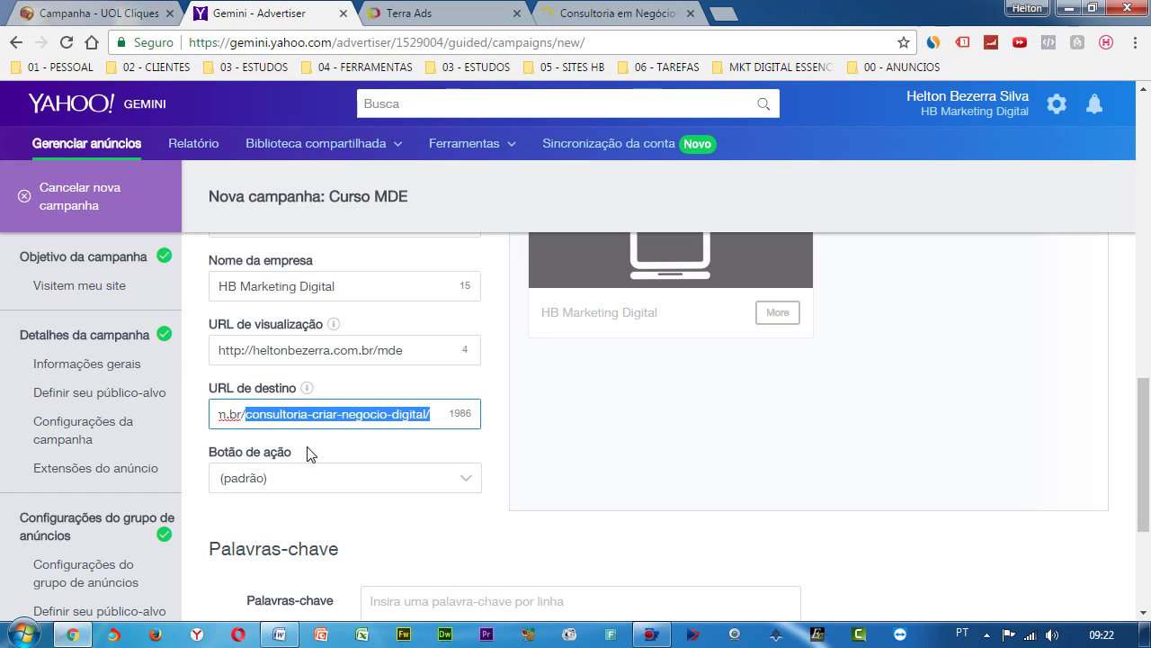
{"action": "left_click", "coordinate": [344, 389]}
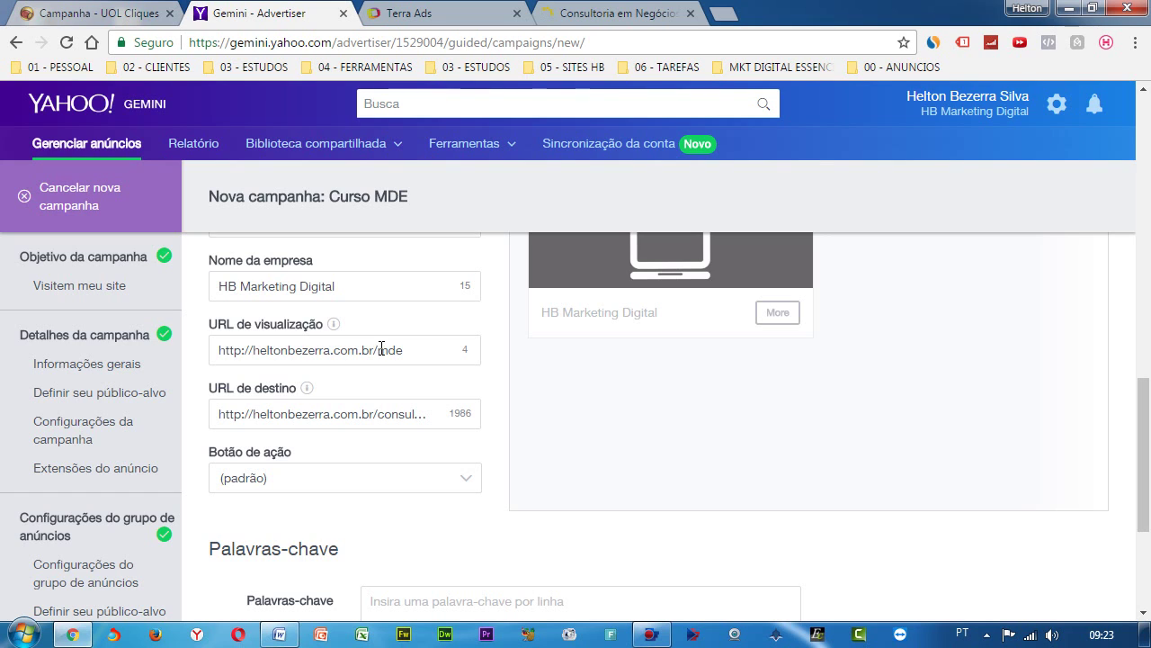
- Look through the full list of call-to-action options for the ad's action button
{"action": "left_click", "coordinate": [397, 419]}
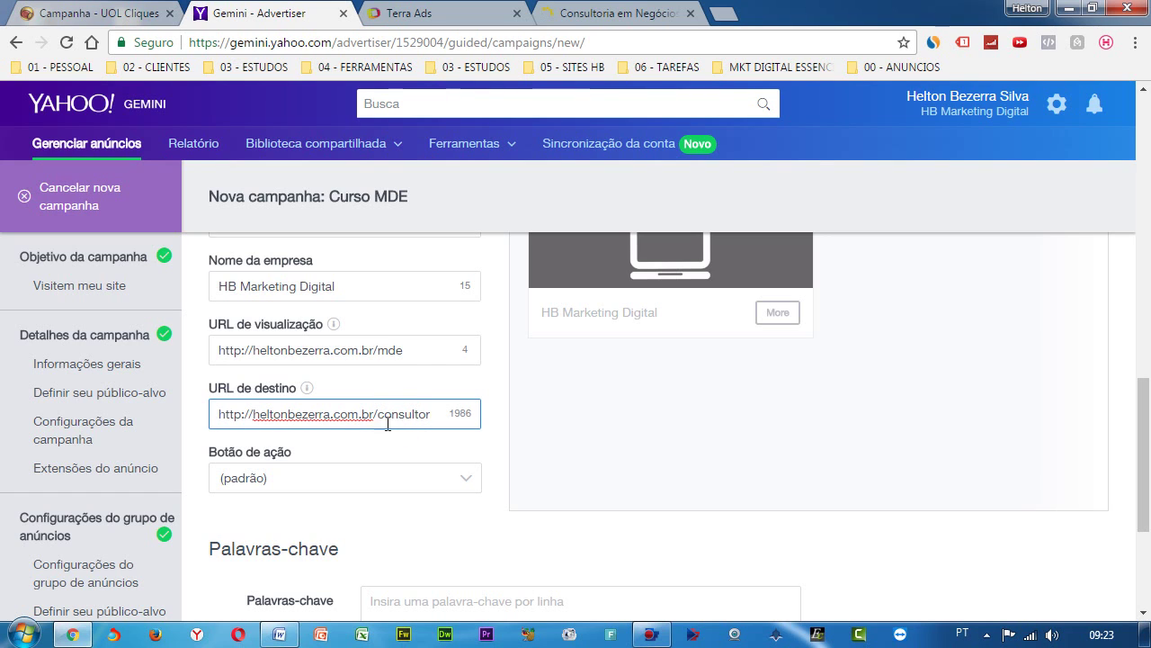
{"action": "left_click", "coordinate": [386, 482]}
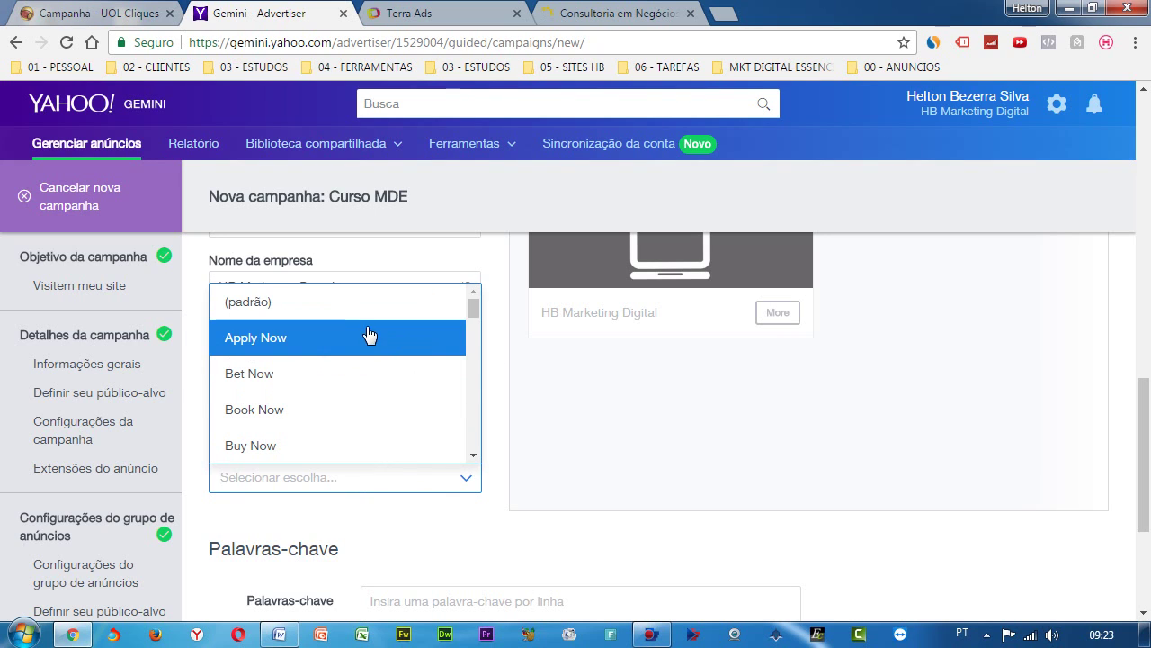
{"action": "left_click_drag", "start_coordinate": [476, 308], "coordinate": [480, 377]}
{"action": "left_click", "coordinate": [344, 478]}
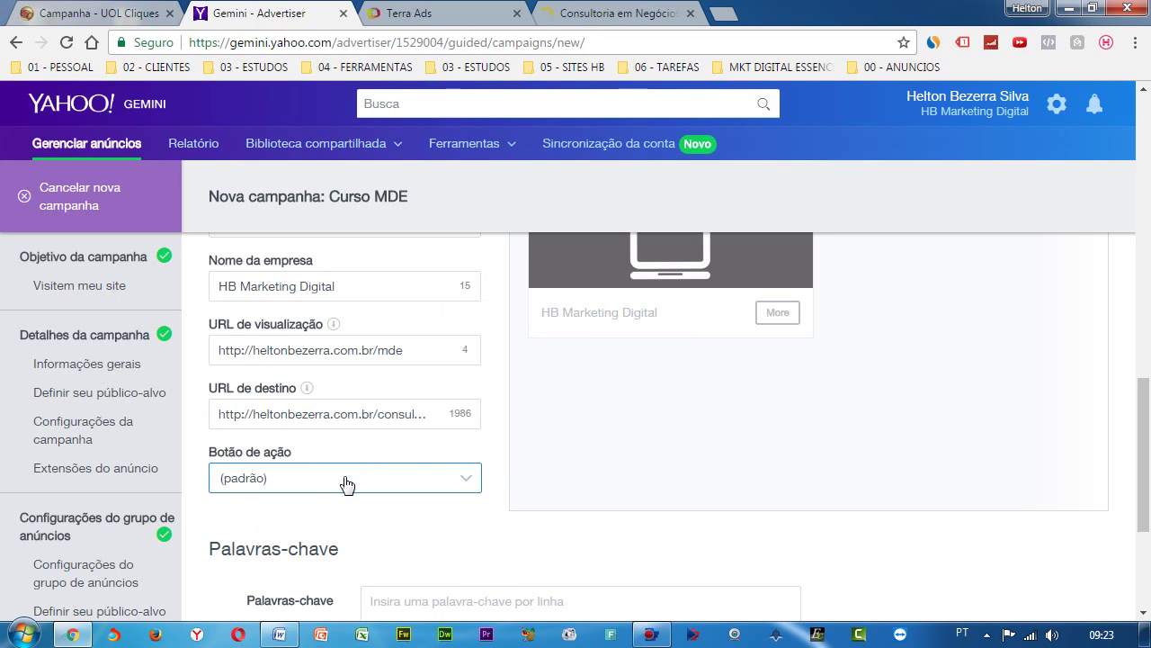
{"action": "left_click", "coordinate": [346, 483]}
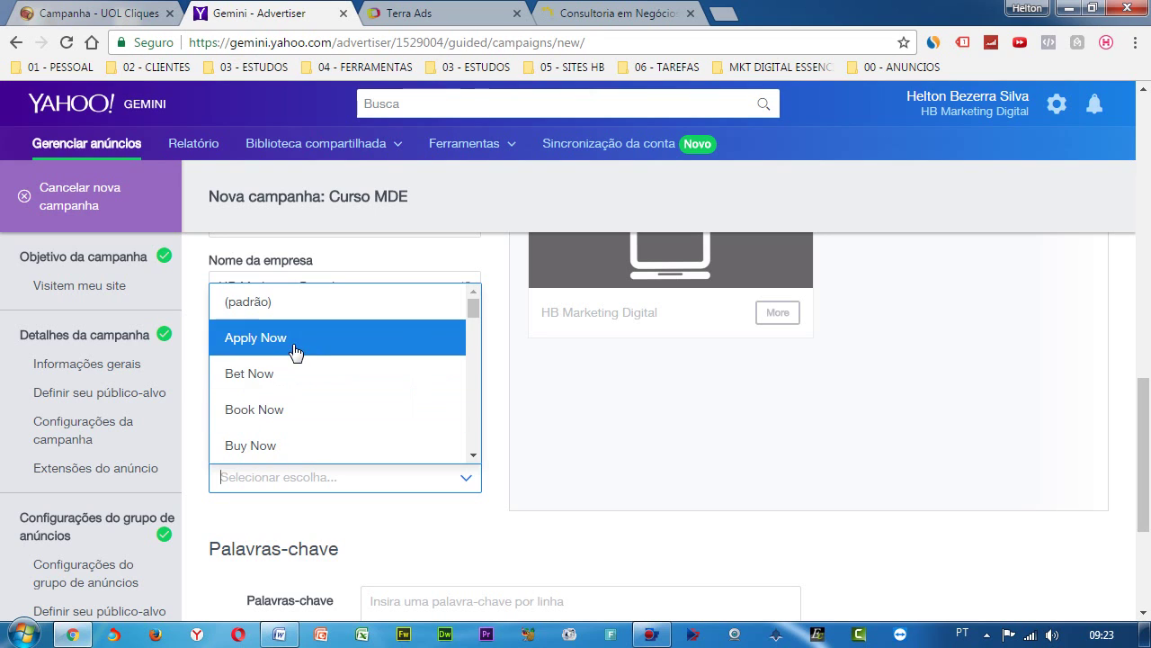
{"action": "left_click", "coordinate": [470, 457]}
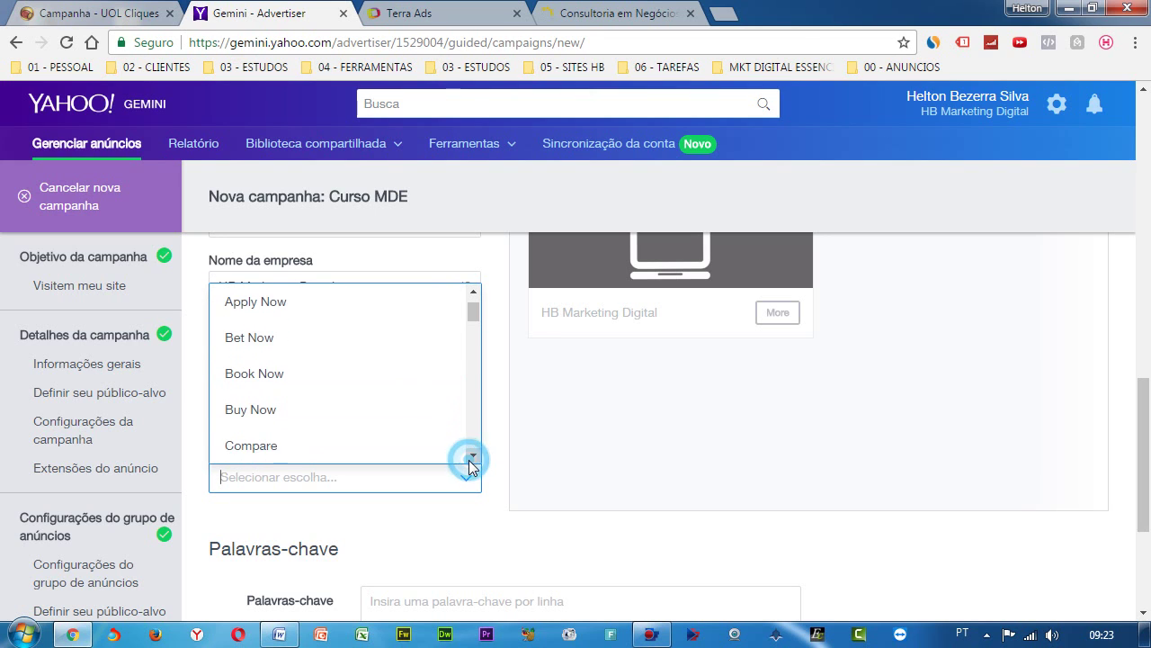
{"action": "left_click", "coordinate": [470, 457]}
{"action": "left_click", "coordinate": [469, 457]}
{"action": "left_click", "coordinate": [470, 456]}
{"action": "left_click", "coordinate": [470, 457]}
{"action": "left_click", "coordinate": [469, 457]}
{"action": "left_click", "coordinate": [469, 456]}
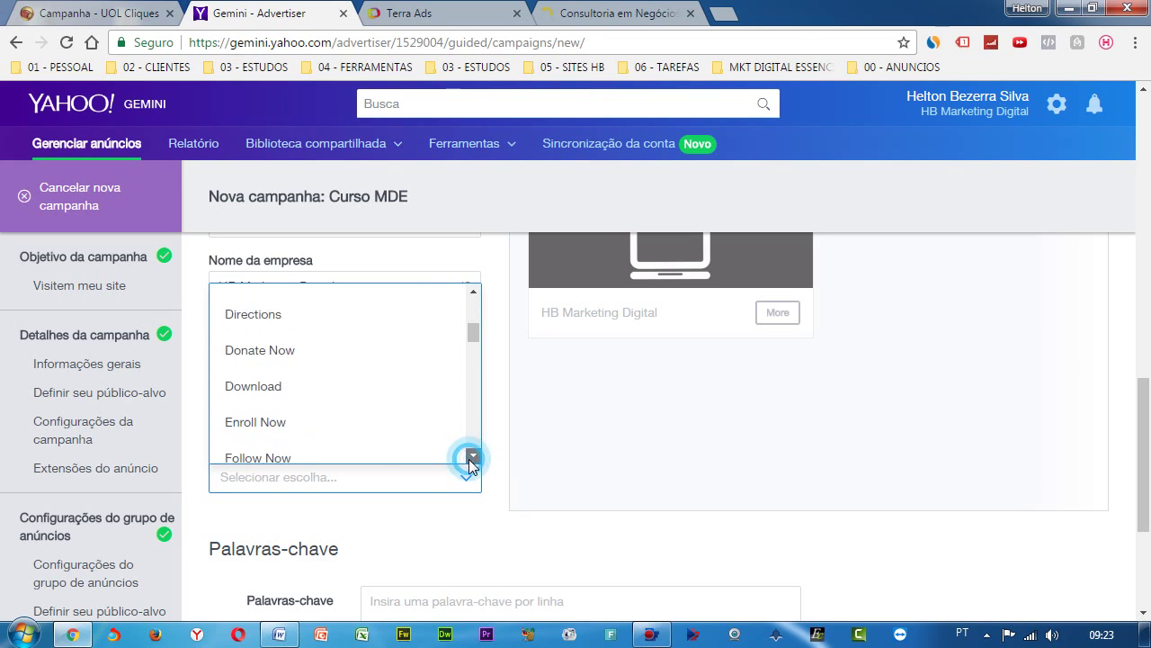
{"action": "left_click", "coordinate": [469, 457]}
{"action": "left_click", "coordinate": [469, 457]}
{"action": "left_click", "coordinate": [469, 457]}
{"action": "left_click", "coordinate": [469, 457]}
{"action": "left_click", "coordinate": [469, 457]}
{"action": "left_click", "coordinate": [470, 457]}
{"action": "left_click", "coordinate": [469, 456]}
{"action": "left_click", "coordinate": [469, 456]}
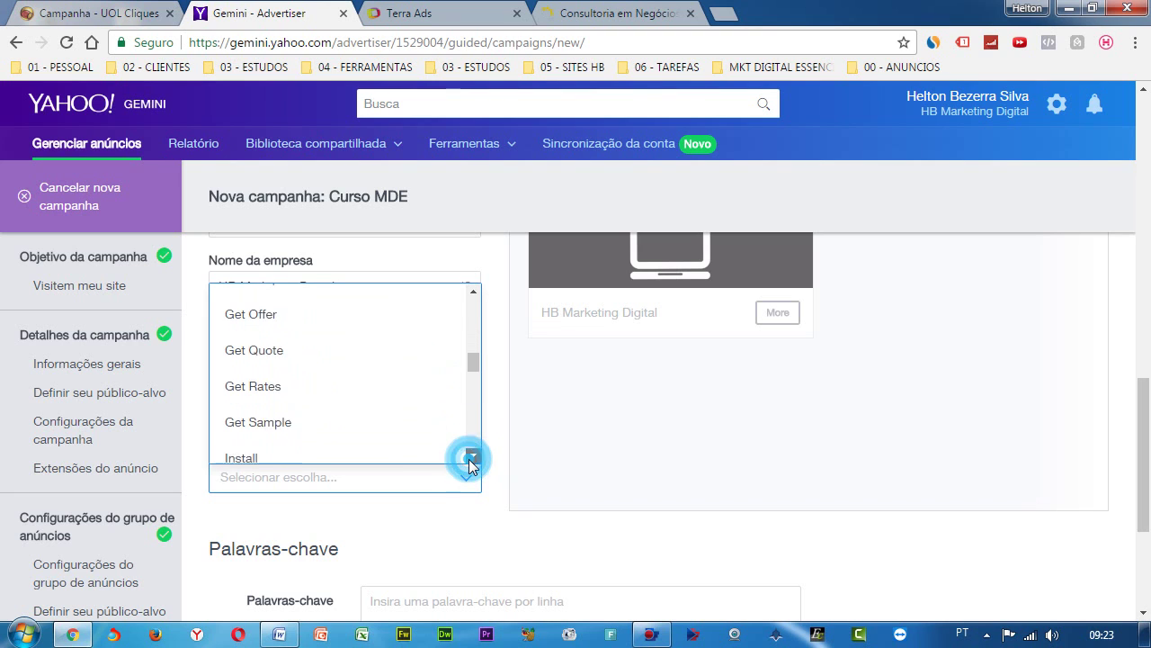
{"action": "left_click", "coordinate": [470, 457]}
{"action": "left_click", "coordinate": [469, 456]}
{"action": "left_click", "coordinate": [469, 457]}
{"action": "left_click", "coordinate": [470, 457]}
{"action": "left_click", "coordinate": [469, 457]}
{"action": "left_click", "coordinate": [470, 457]}
{"action": "left_click", "coordinate": [470, 457]}
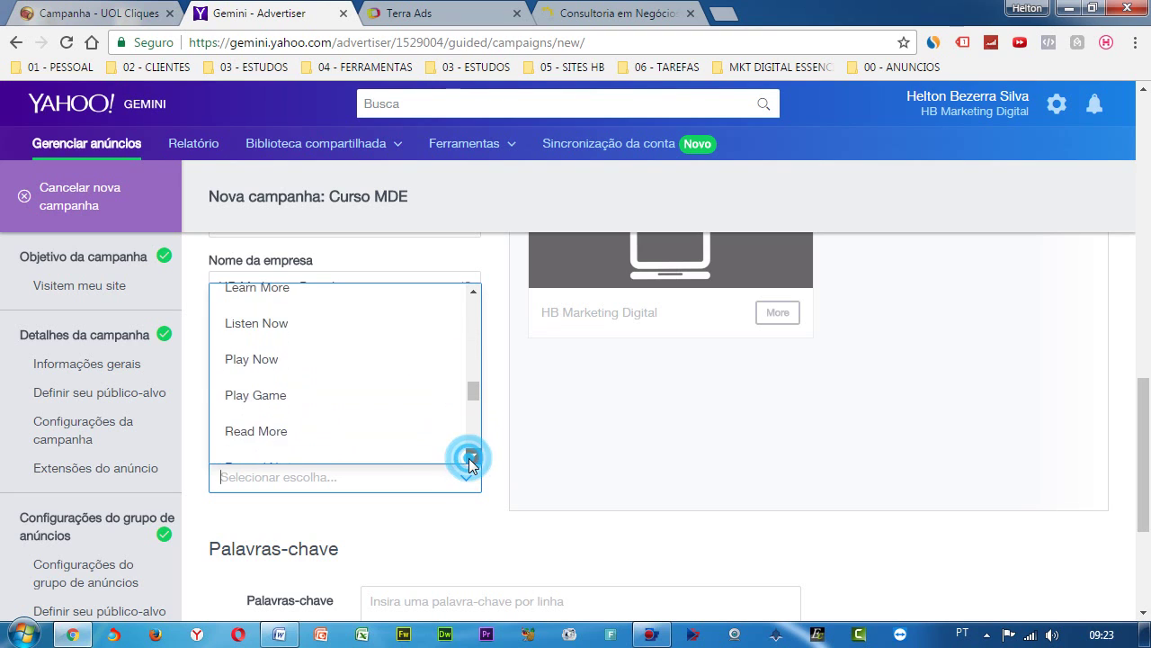
{"action": "left_click", "coordinate": [470, 457]}
{"action": "left_click", "coordinate": [470, 457]}
{"action": "left_click", "coordinate": [469, 457]}
{"action": "left_click", "coordinate": [469, 457]}
{"action": "left_click", "coordinate": [470, 457]}
{"action": "left_click", "coordinate": [470, 457]}
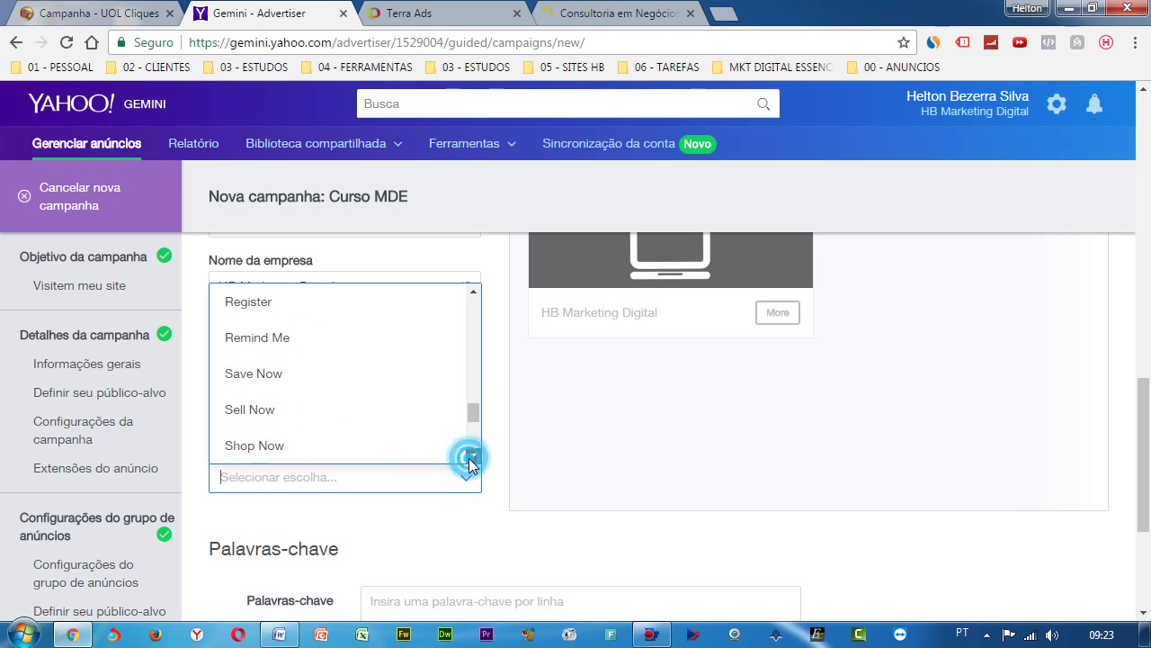
{"action": "left_click", "coordinate": [470, 457]}
{"action": "left_click", "coordinate": [470, 457]}
{"action": "left_click", "coordinate": [470, 457]}
{"action": "left_click", "coordinate": [469, 457]}
{"action": "left_click", "coordinate": [469, 457]}
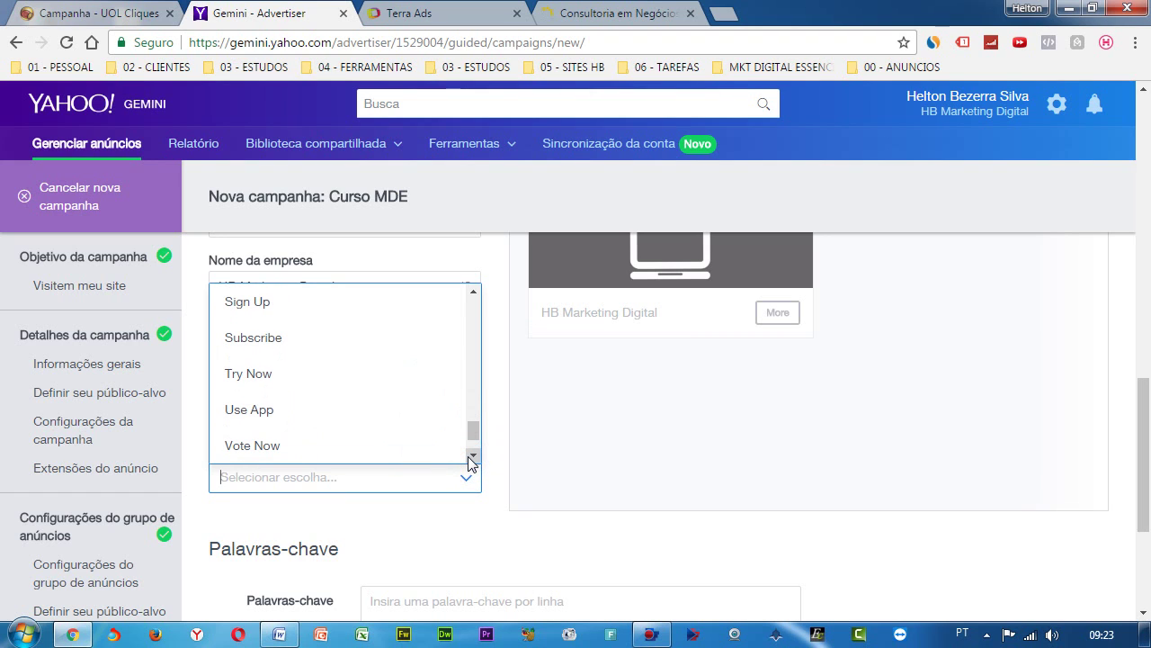
- Set the ad's action button to Buy Now and check it in the ad preview
{"action": "left_click_drag", "start_coordinate": [473, 433], "coordinate": [483, 318]}
{"action": "left_click", "coordinate": [306, 426]}
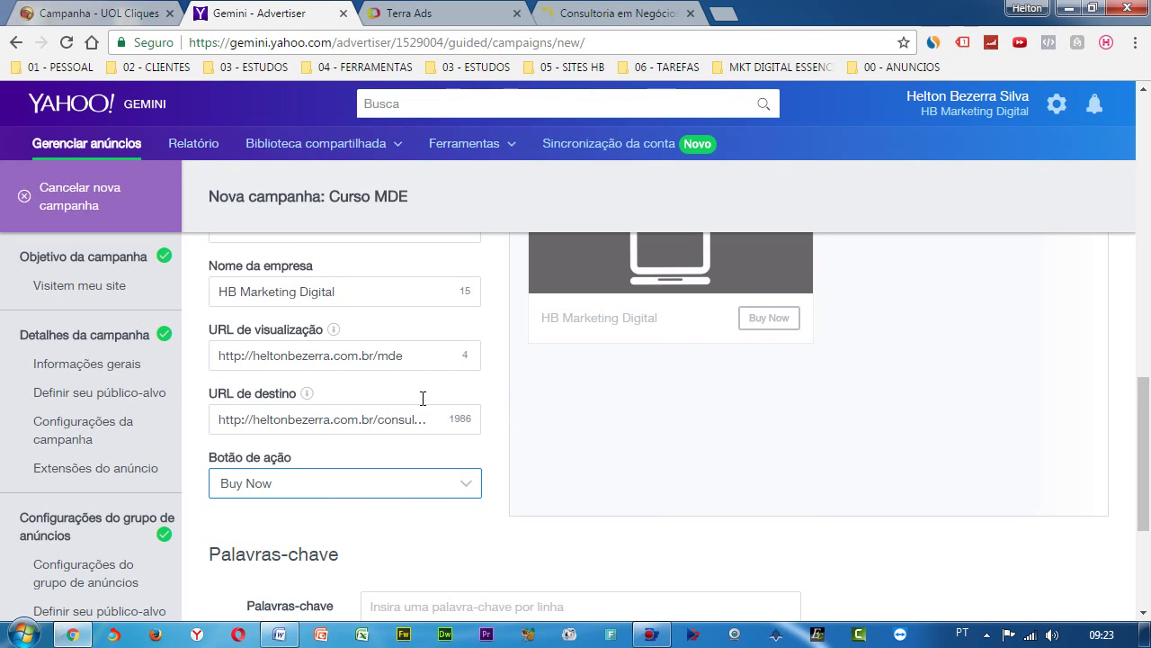
{"action": "scroll", "coordinate": [422, 398], "scroll_direction": "up", "scroll_amount": 2}
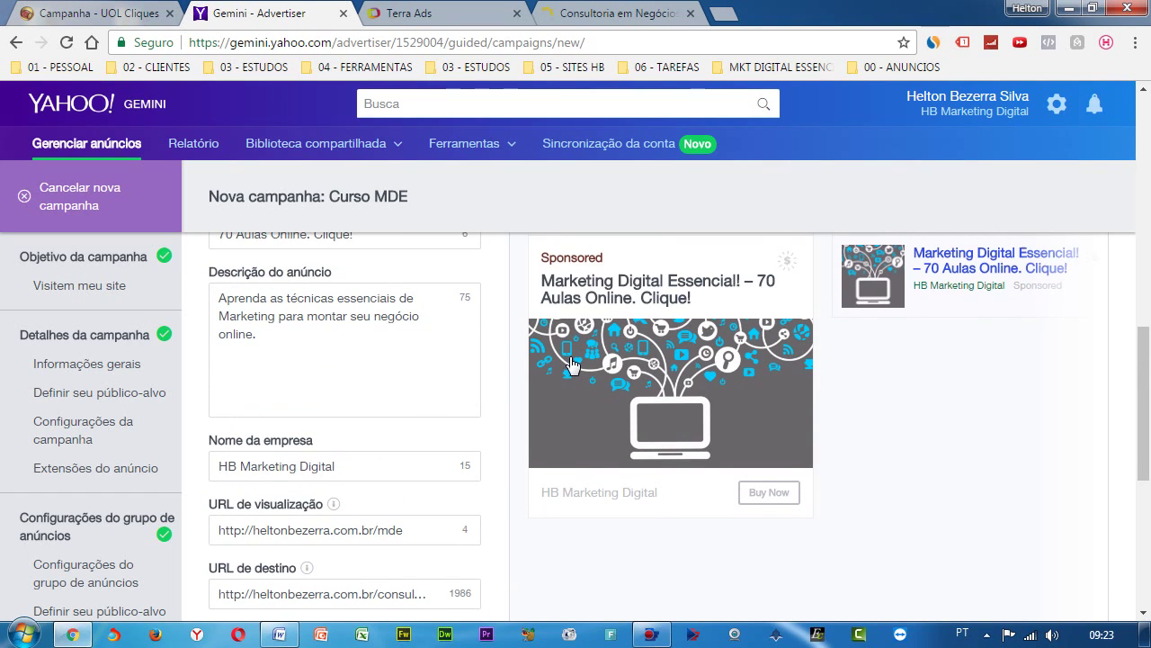
- Enter the keywords "marketing, marketing digital, trabalhar em casa" and start the campaign
{"action": "scroll", "coordinate": [572, 363], "scroll_direction": "down", "scroll_amount": 5}
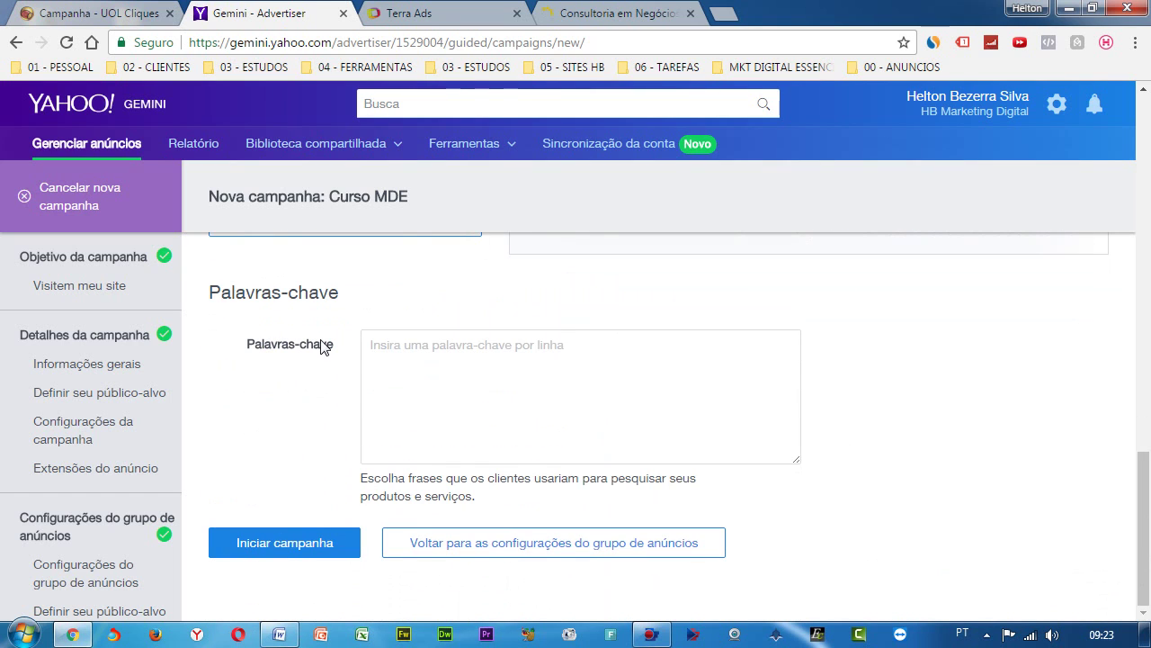
{"action": "left_click", "coordinate": [404, 347]}
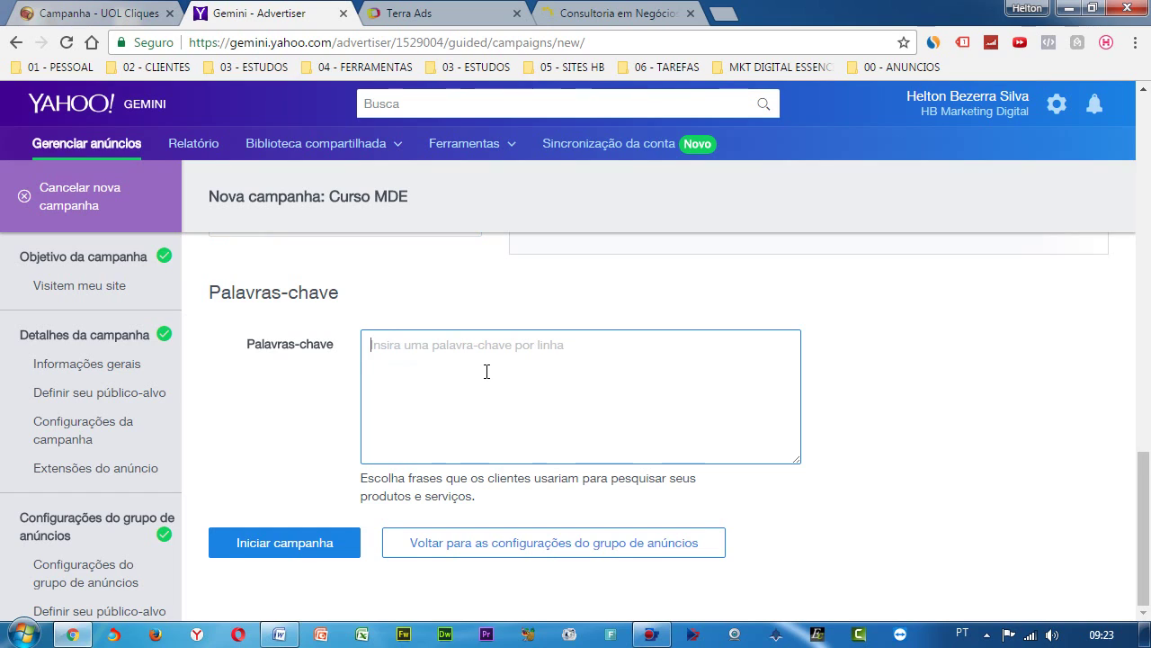
{"action": "type", "text": "marketing"}
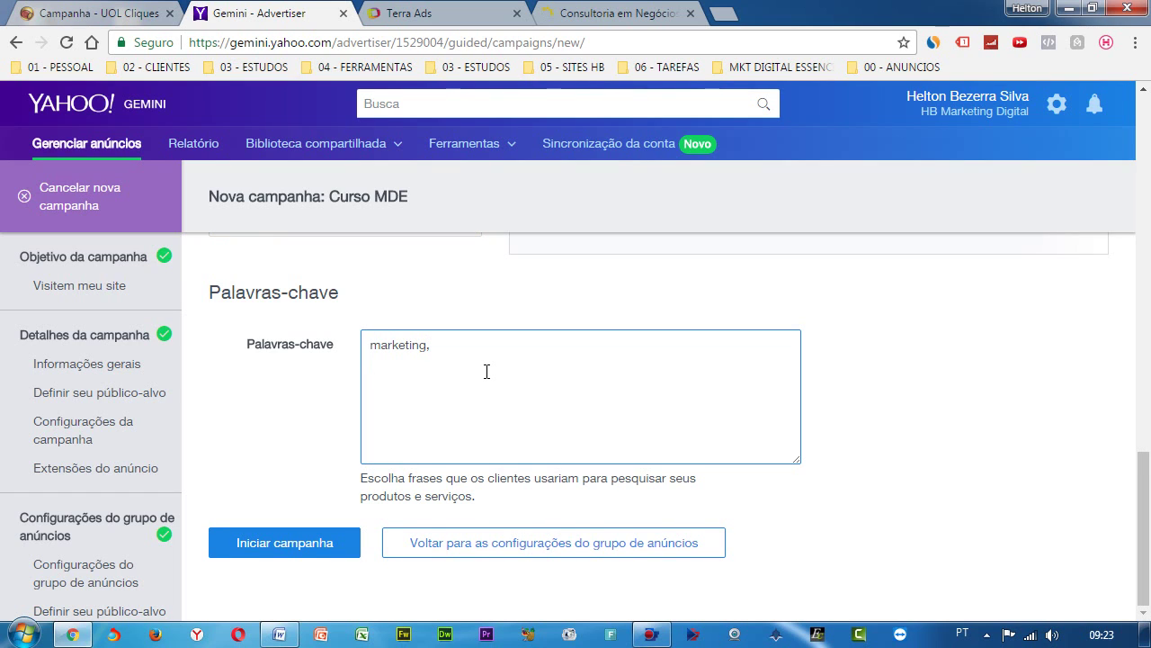
{"action": "type", "text": ", marketing digit"}
{"action": "type", "text": "al, trabalhar "}
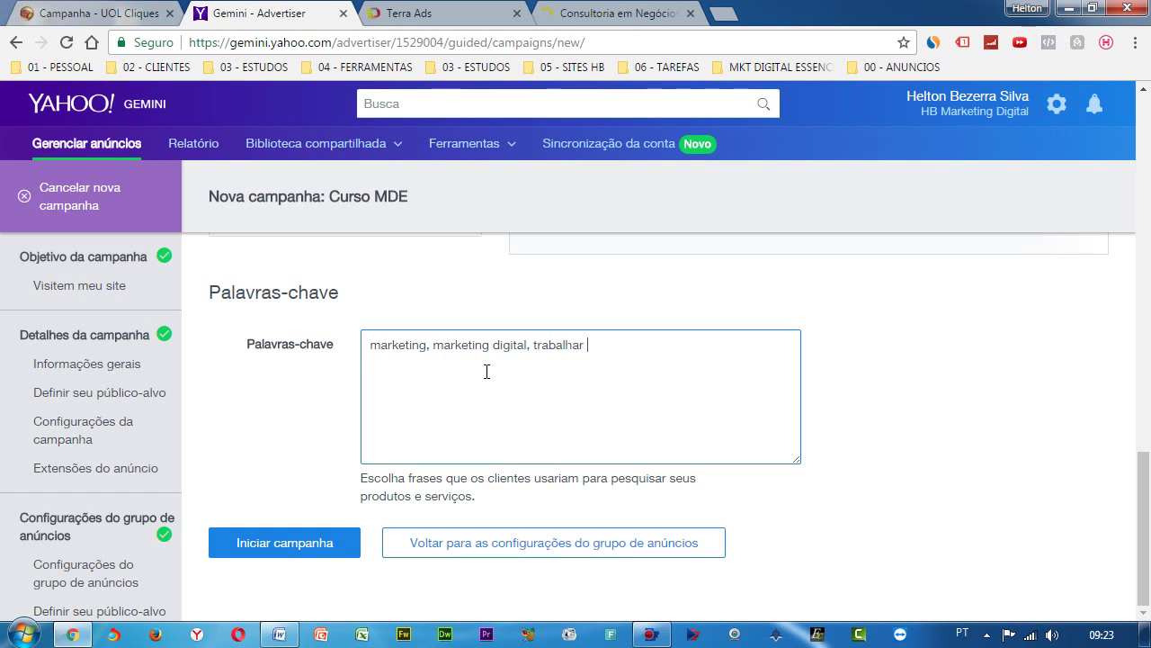
{"action": "type", "text": "em casa"}
{"action": "left_click", "coordinate": [320, 540]}
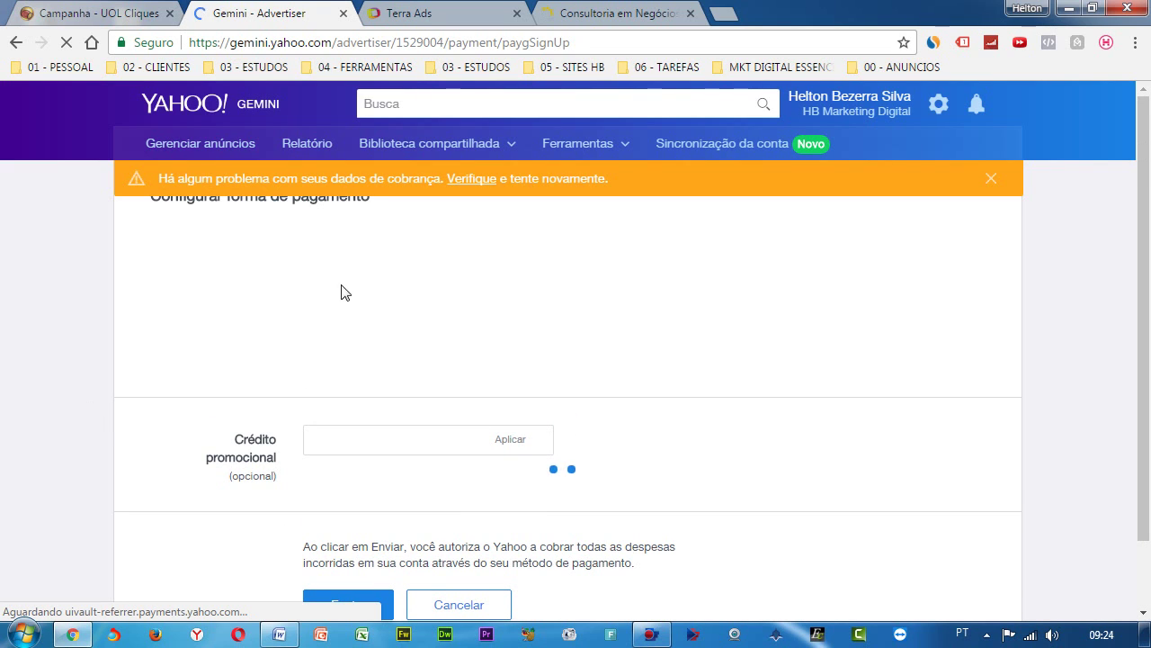
- Look over the payment method form and dismiss the billing data warning
{"action": "scroll", "coordinate": [345, 328], "scroll_direction": "down", "scroll_amount": 1}
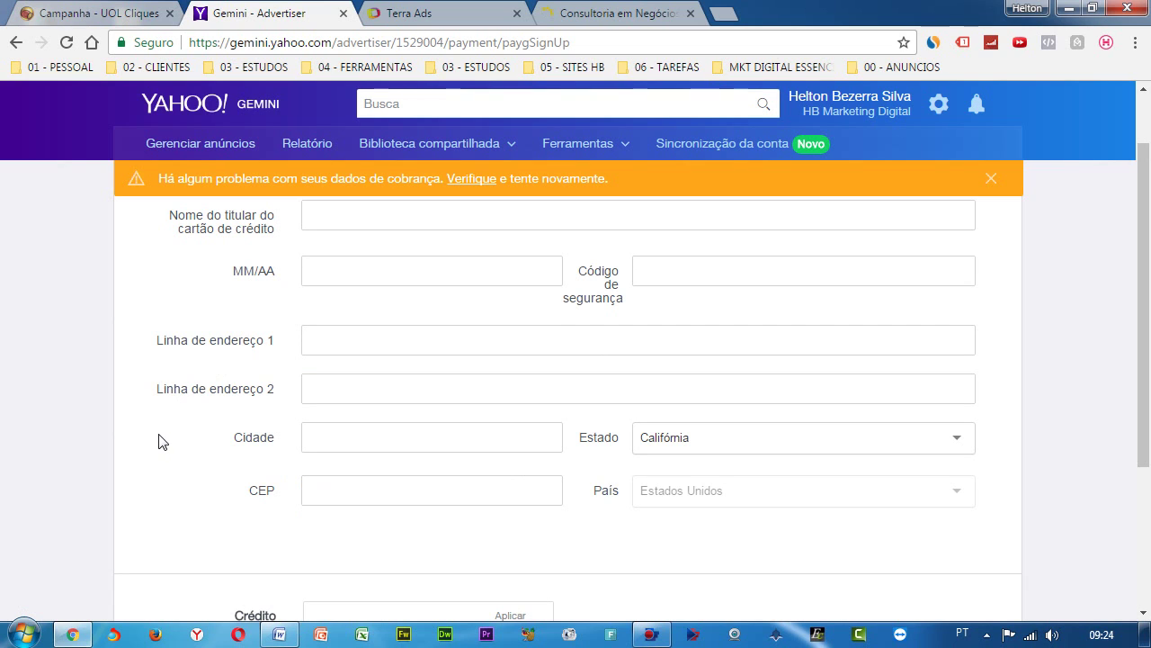
{"action": "scroll", "coordinate": [157, 440], "scroll_direction": "up", "scroll_amount": 1}
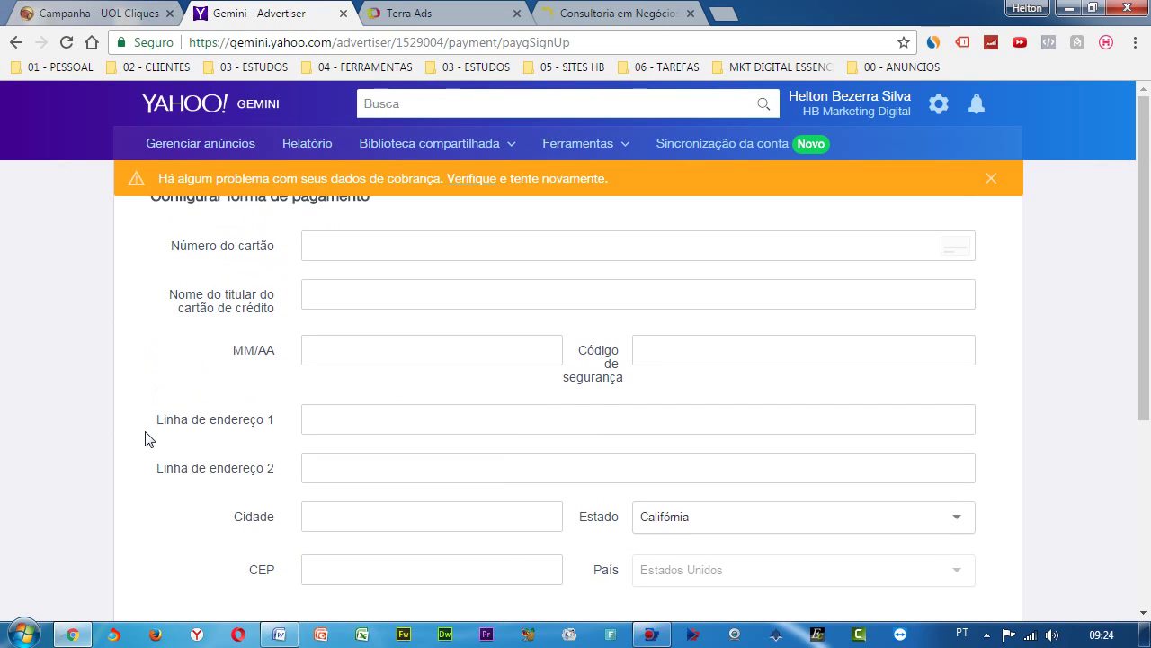
{"action": "left_click", "coordinate": [988, 178]}
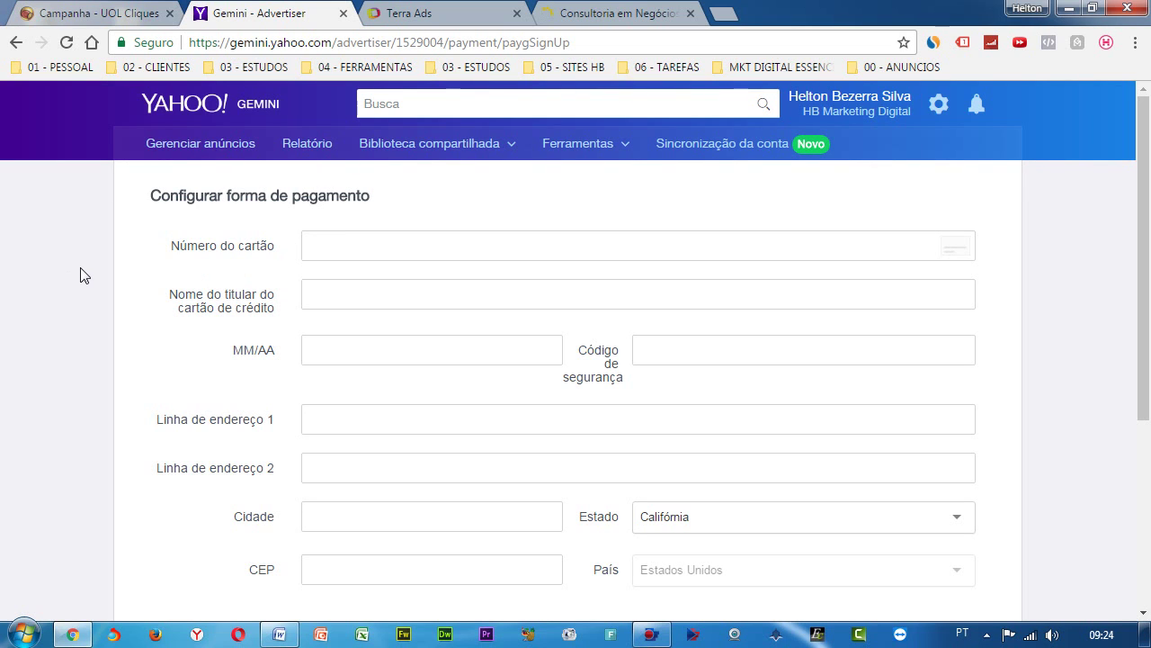
- Switch to the course schedule in Microsoft Word and highlight "Cartões internacionais" in lesson #51 of the paid traffic section
{"action": "key", "text": "alt+Tab"}
{"action": "key", "text": "alt+Tab"}
{"action": "key", "text": "alt+Tab"}
{"action": "key", "text": "alt+Tab"}
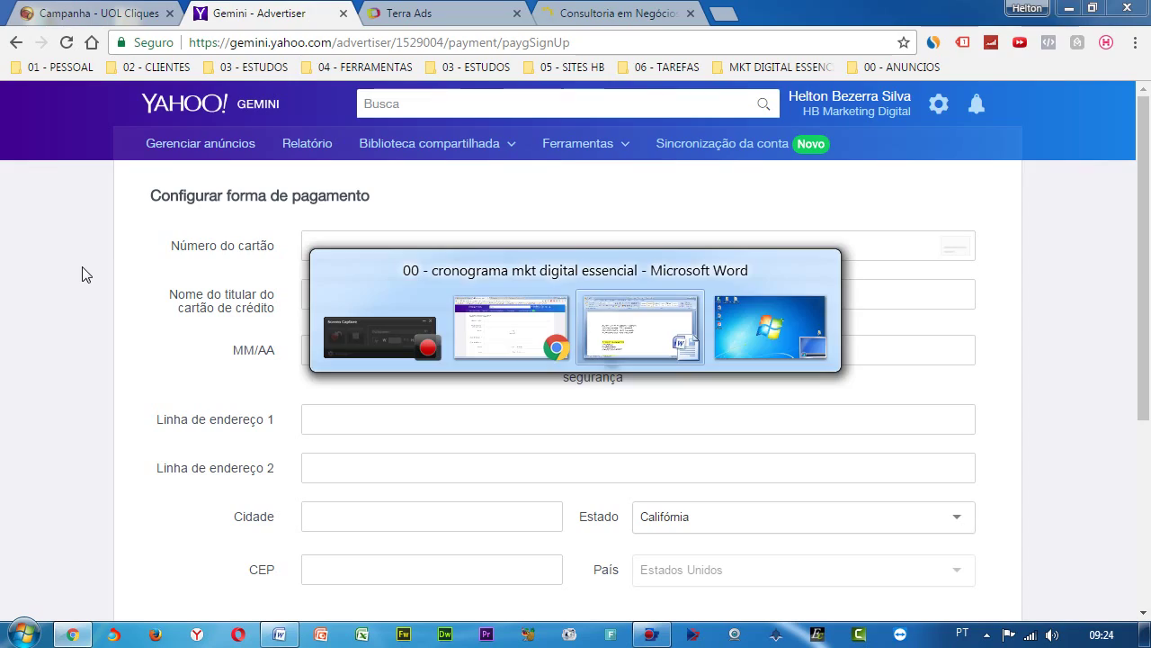
{"action": "key", "text": "alt+Tab"}
{"action": "scroll", "coordinate": [269, 359], "scroll_direction": "up", "scroll_amount": 10}
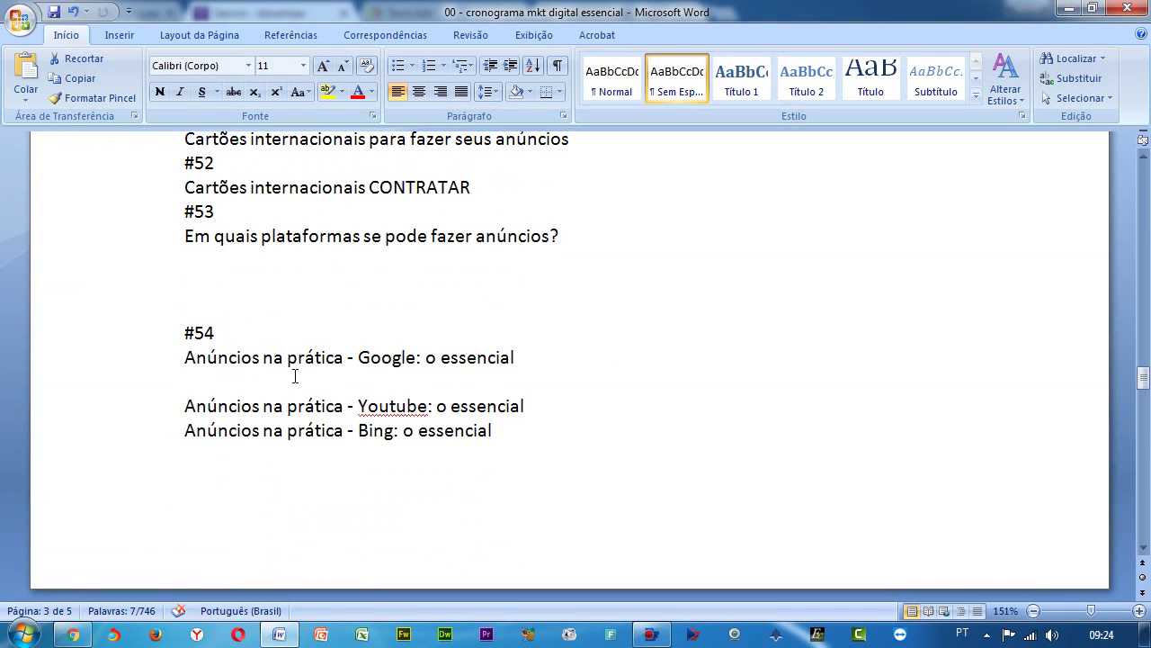
{"action": "scroll", "coordinate": [313, 397], "scroll_direction": "up", "scroll_amount": 2}
{"action": "triple_click", "coordinate": [584, 268]}
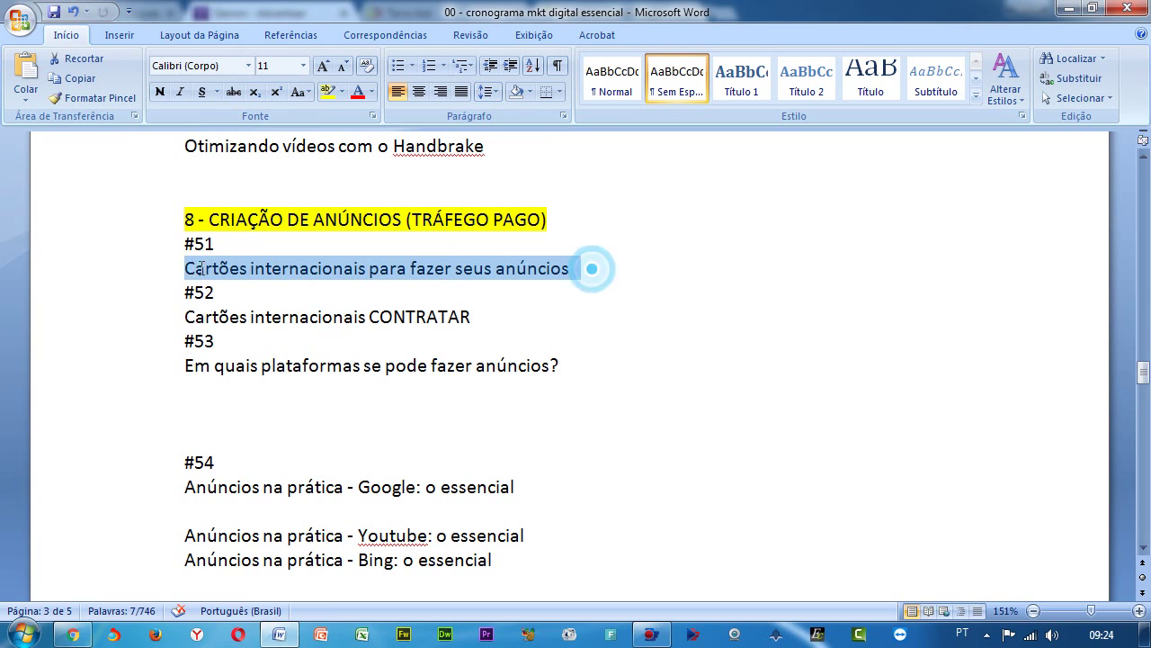
{"action": "left_click_drag", "start_coordinate": [171, 259], "coordinate": [283, 268]}
{"action": "left_click", "coordinate": [278, 270]}
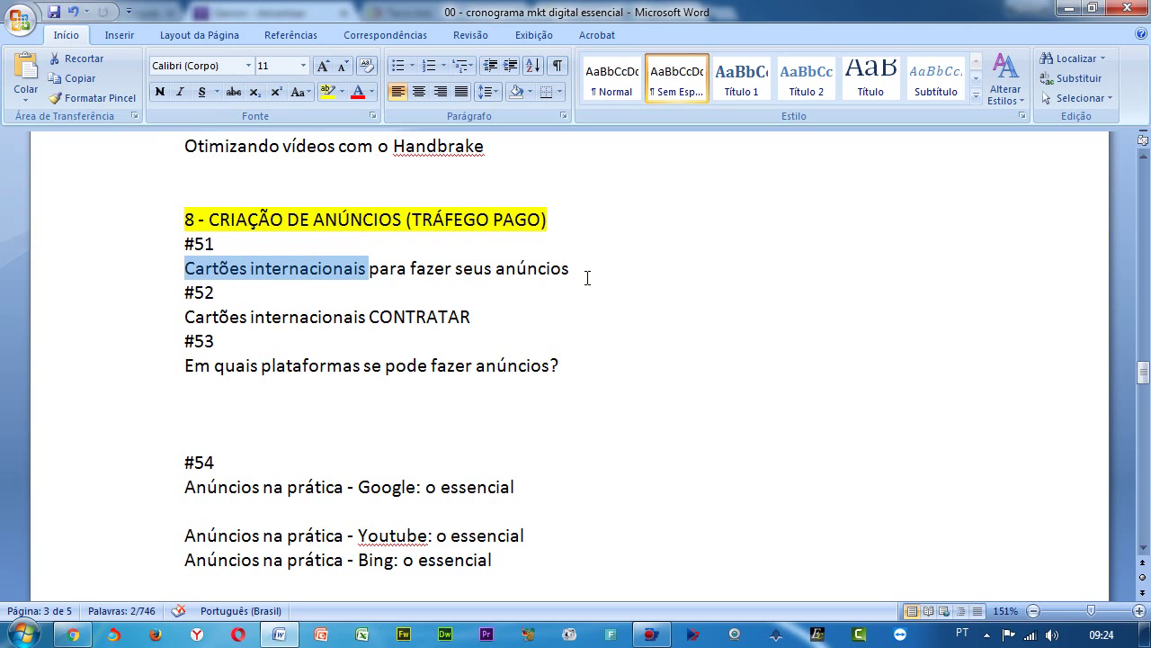
- Return to the Gemini payment form in Chrome and review its card, billing address and promotional credit fields without filling them in
{"action": "key", "text": "alt+Tab"}
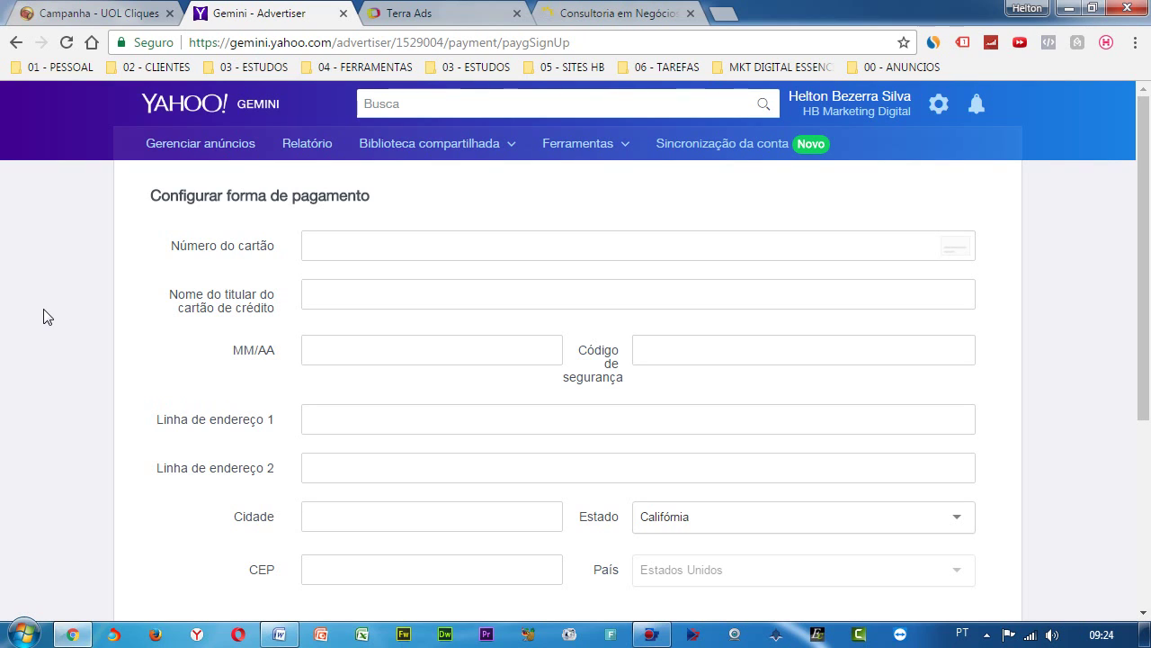
{"action": "left_click", "coordinate": [335, 250]}
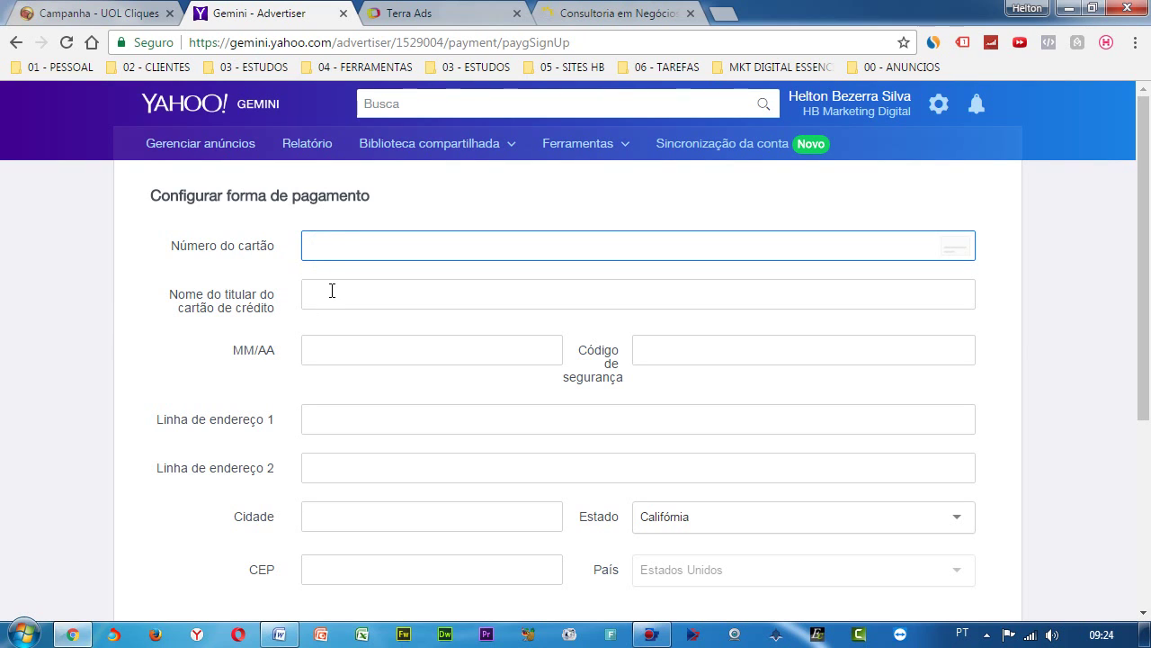
{"action": "left_click", "coordinate": [332, 291]}
{"action": "left_click", "coordinate": [326, 348]}
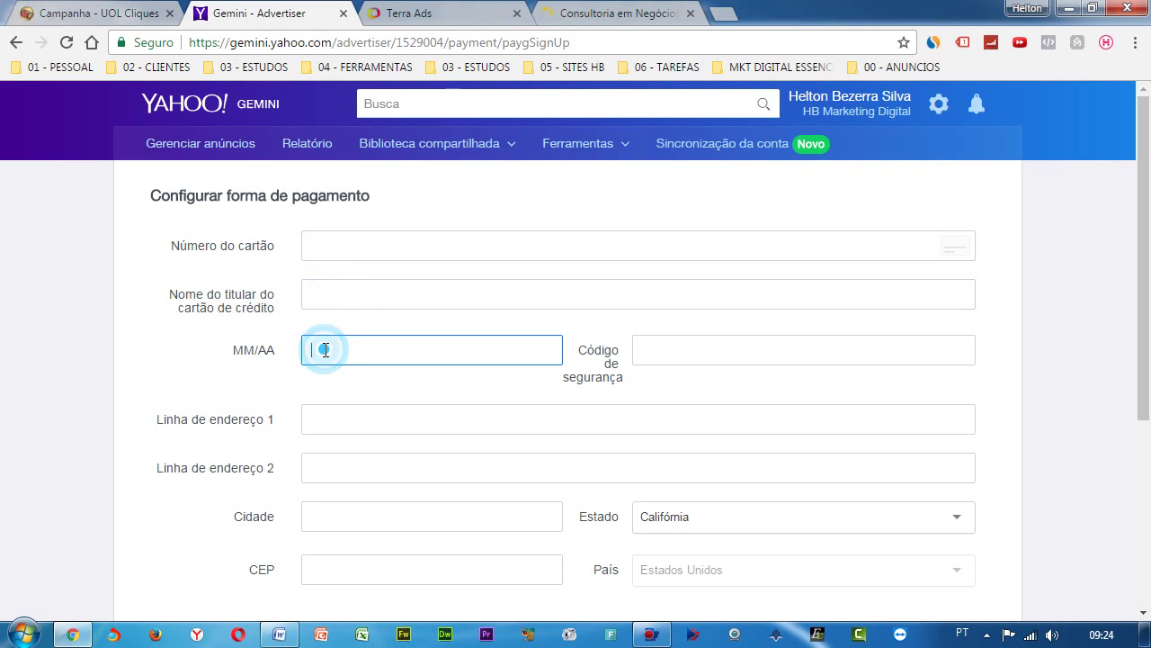
{"action": "left_click", "coordinate": [689, 346]}
{"action": "scroll", "coordinate": [416, 422], "scroll_direction": "down", "scroll_amount": 1}
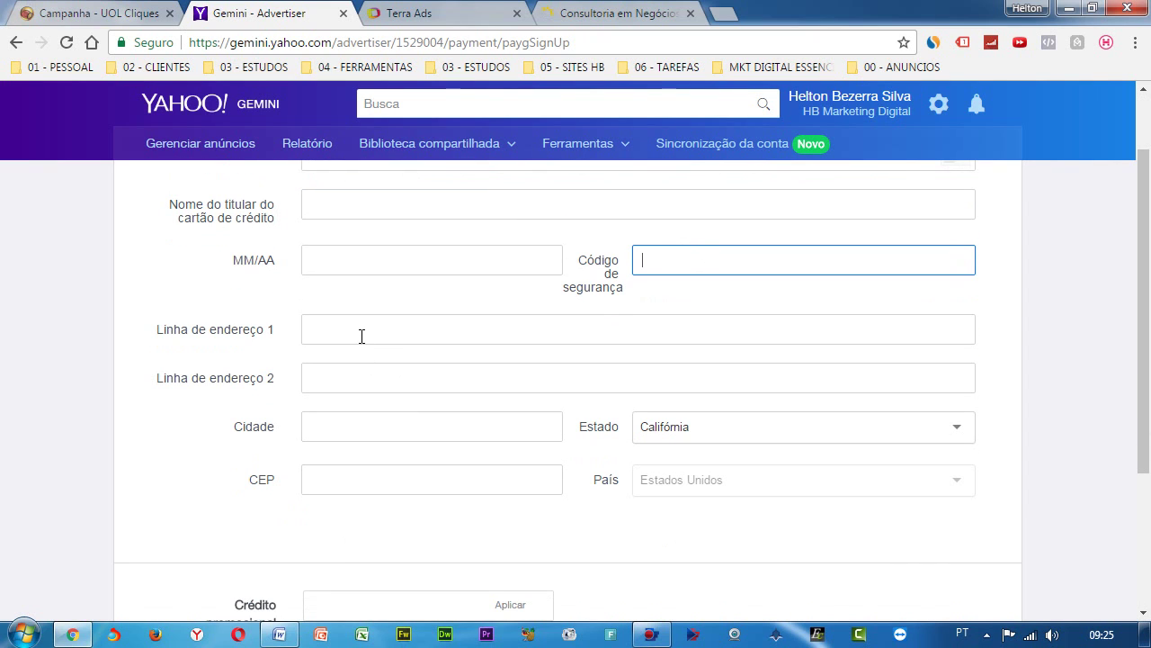
{"action": "left_click", "coordinate": [359, 332]}
{"action": "left_click", "coordinate": [350, 377]}
{"action": "left_click", "coordinate": [344, 425]}
{"action": "scroll", "coordinate": [437, 454], "scroll_direction": "down", "scroll_amount": 2}
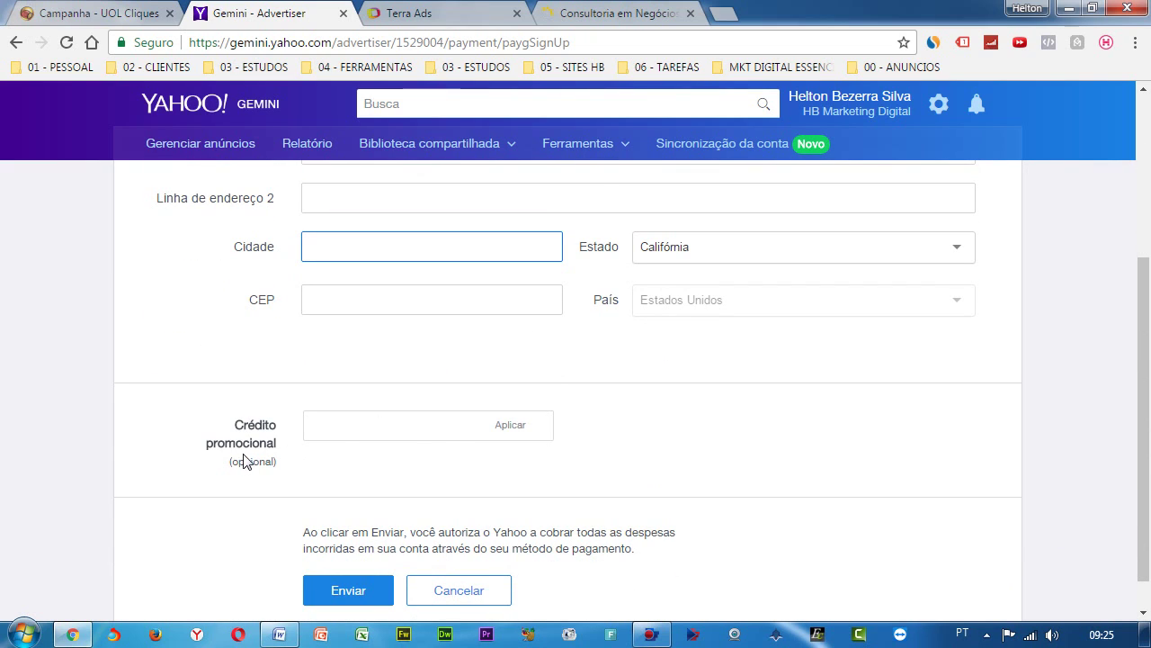
{"action": "scroll", "coordinate": [329, 480], "scroll_direction": "down", "scroll_amount": 1}
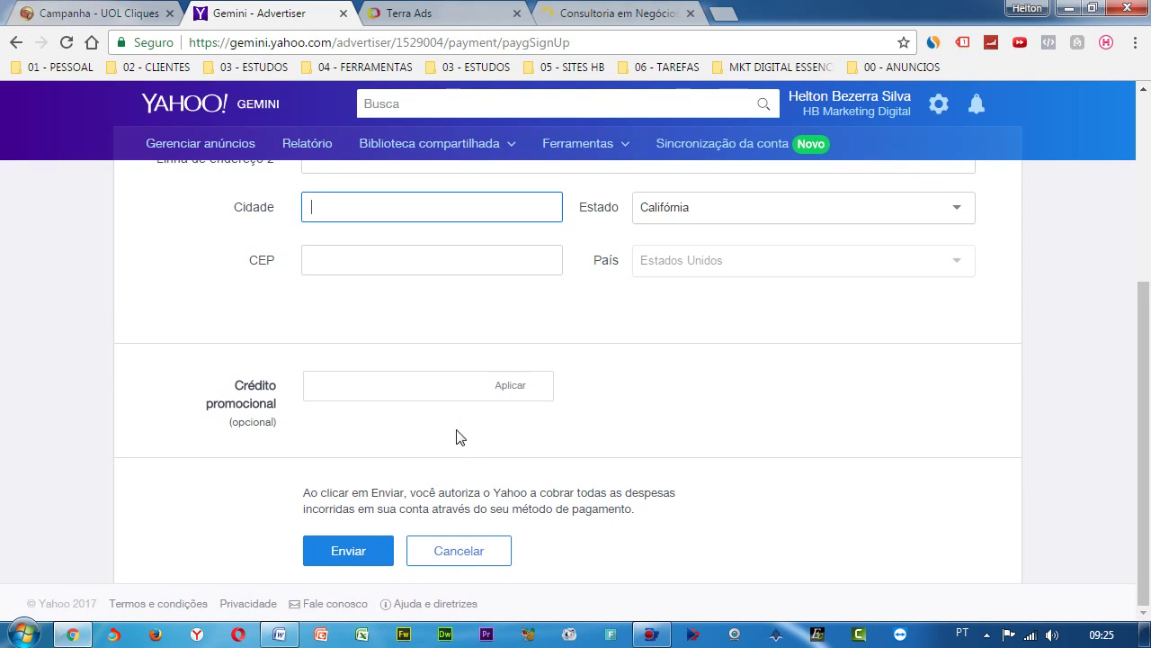
{"action": "scroll", "coordinate": [458, 437], "scroll_direction": "up", "scroll_amount": 4}
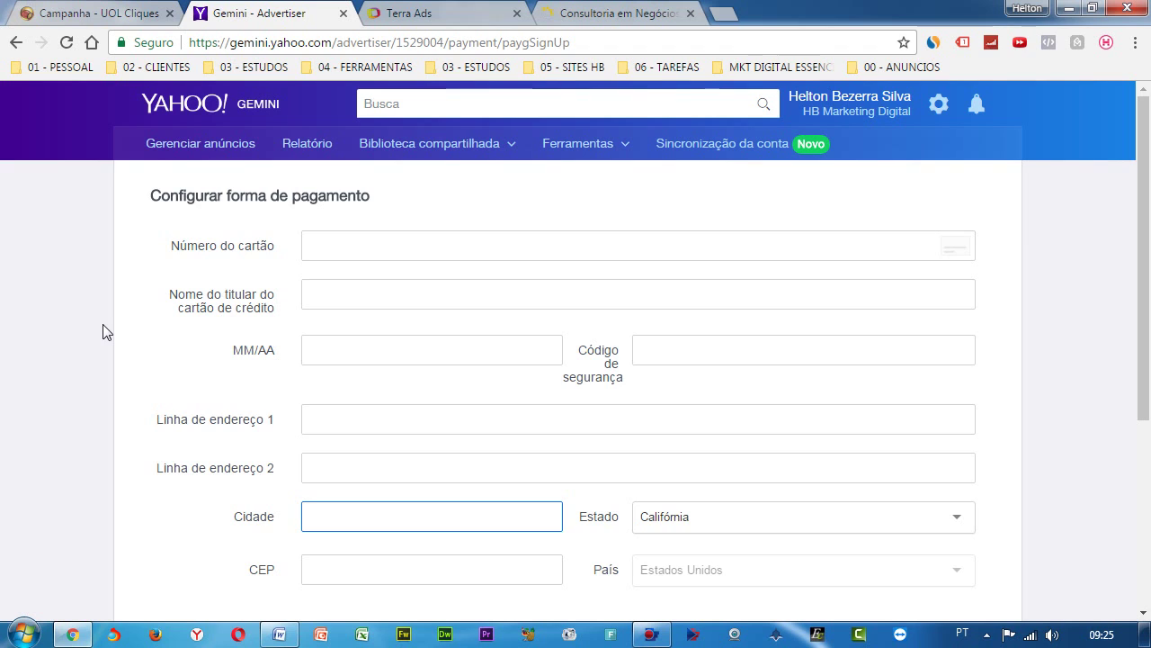
{"action": "scroll", "coordinate": [107, 334], "scroll_direction": "down", "scroll_amount": 3}
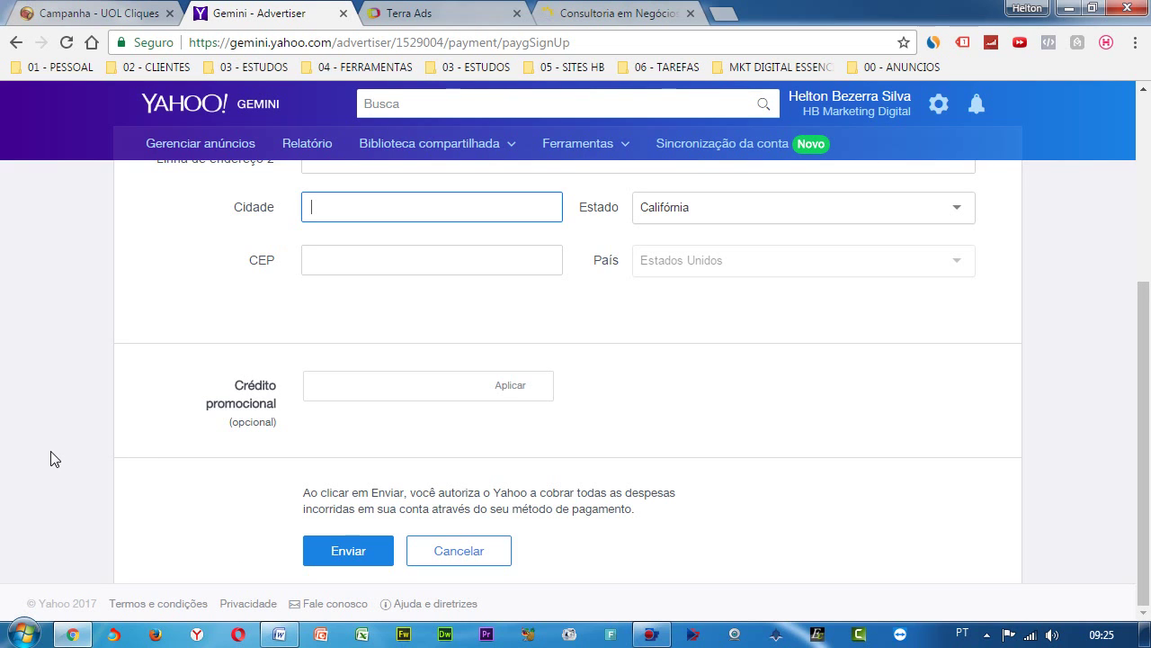
{"action": "scroll", "coordinate": [51, 453], "scroll_direction": "up", "scroll_amount": 2}
{"action": "scroll", "coordinate": [50, 453], "scroll_direction": "up", "scroll_amount": 2}
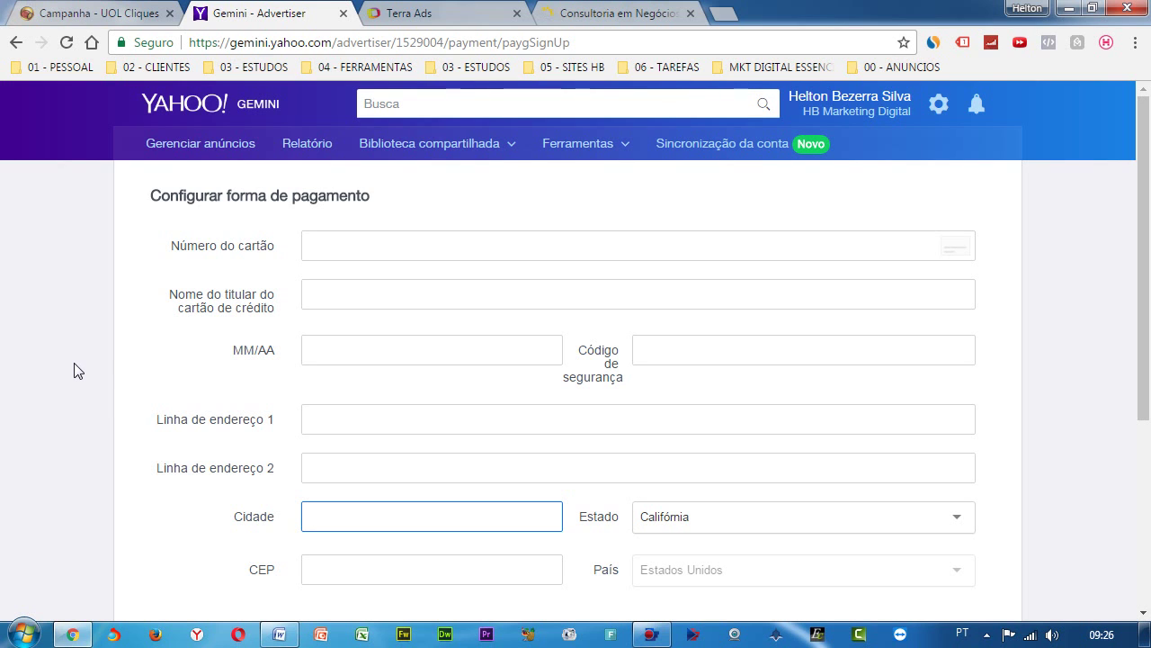
- View the open UOL Cliques campaign and Terra Ads pages, ending back on the Gemini payment form
{"action": "left_click", "coordinate": [110, 9]}
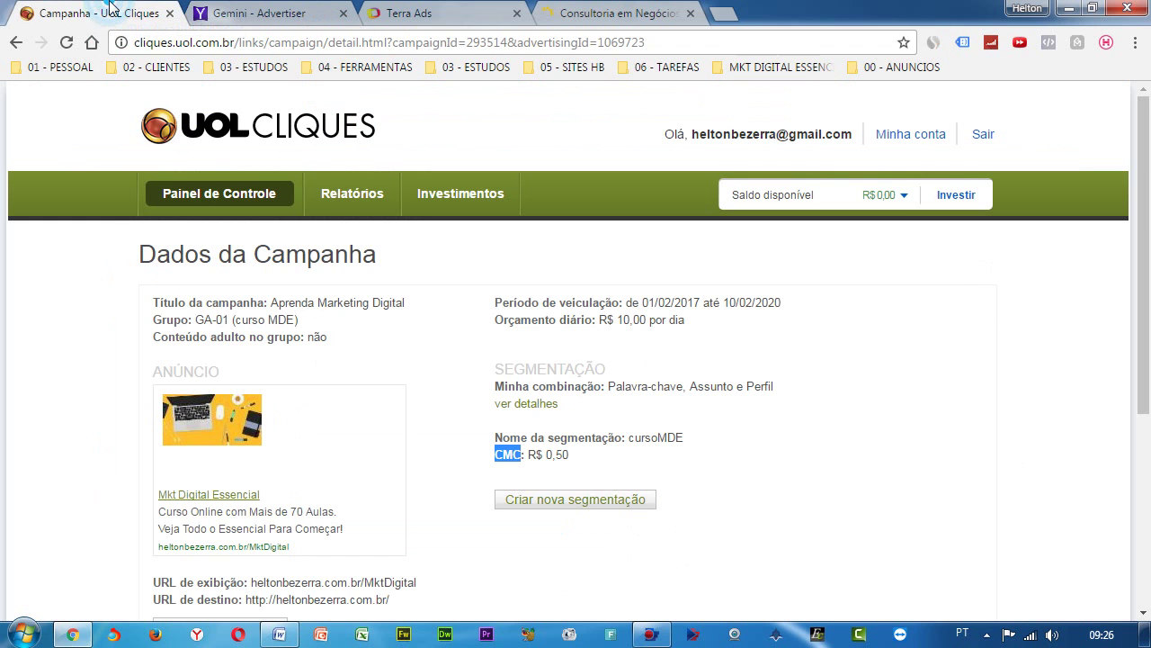
{"action": "left_click", "coordinate": [275, 14]}
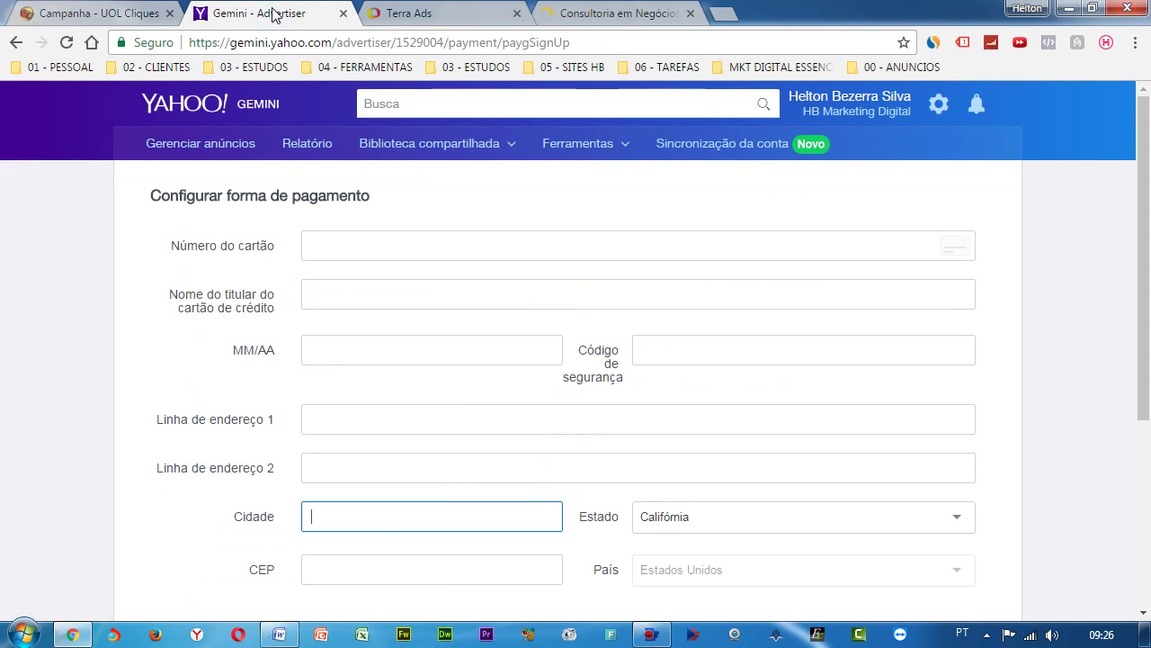
{"action": "left_click", "coordinate": [392, 11]}
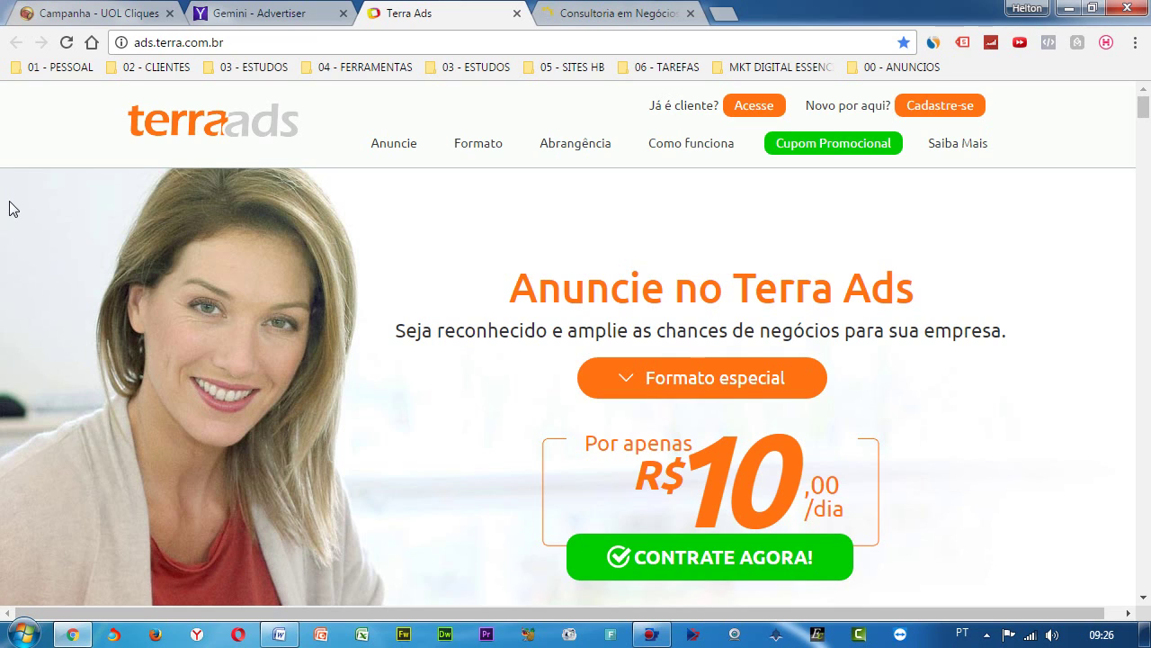
{"action": "left_click", "coordinate": [297, 11]}
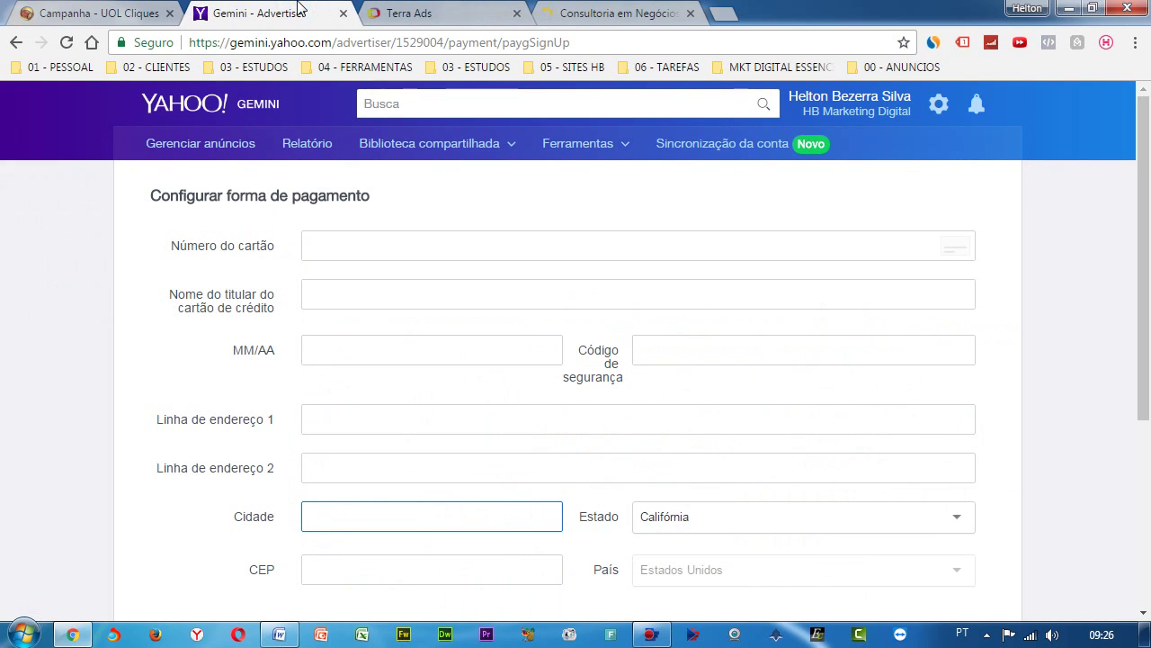